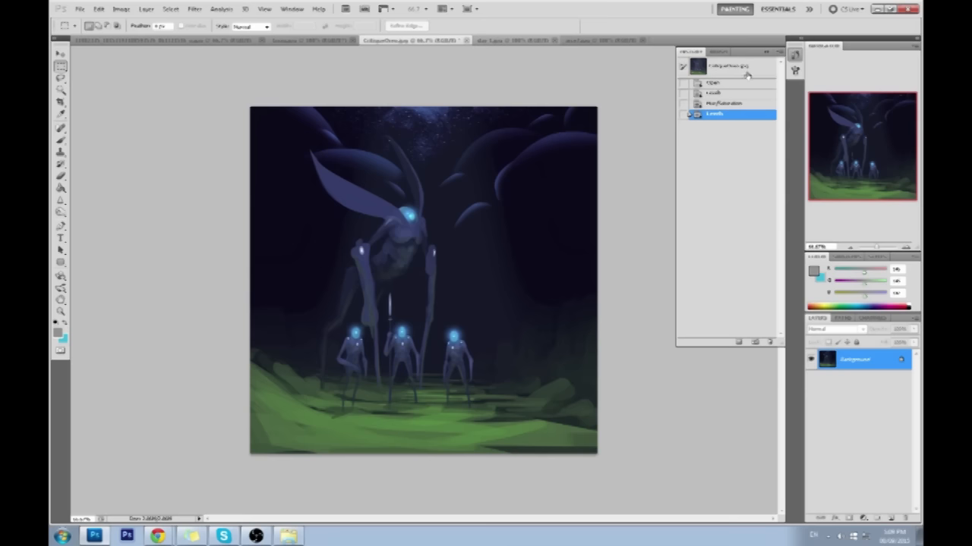
Compare the original CritiqueDemo.jpg snapshot with the painting after its last Levels adjustment.
{"action": "left_click", "coordinate": [742, 72]}
{"action": "left_click", "coordinate": [715, 114]}
{"action": "left_click", "coordinate": [725, 76]}
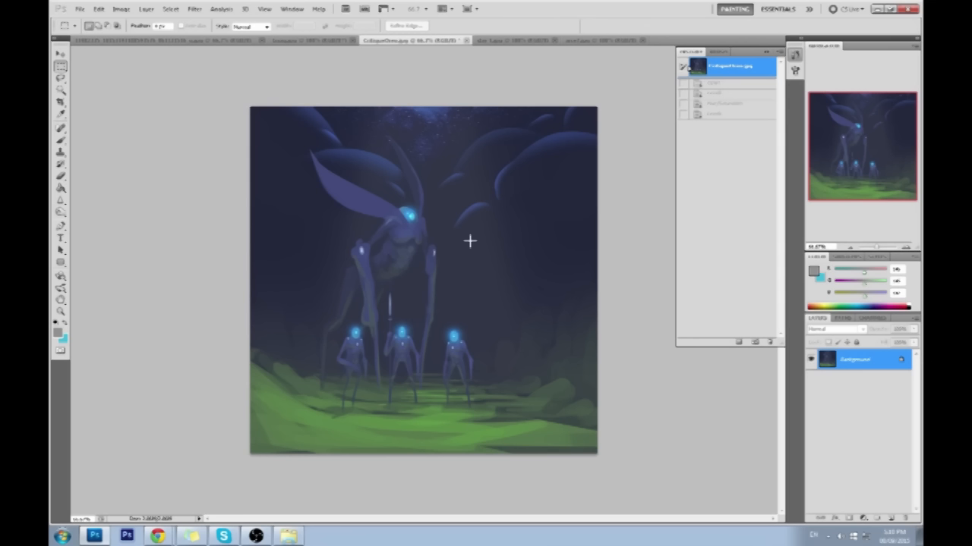
{"action": "left_click", "coordinate": [727, 116]}
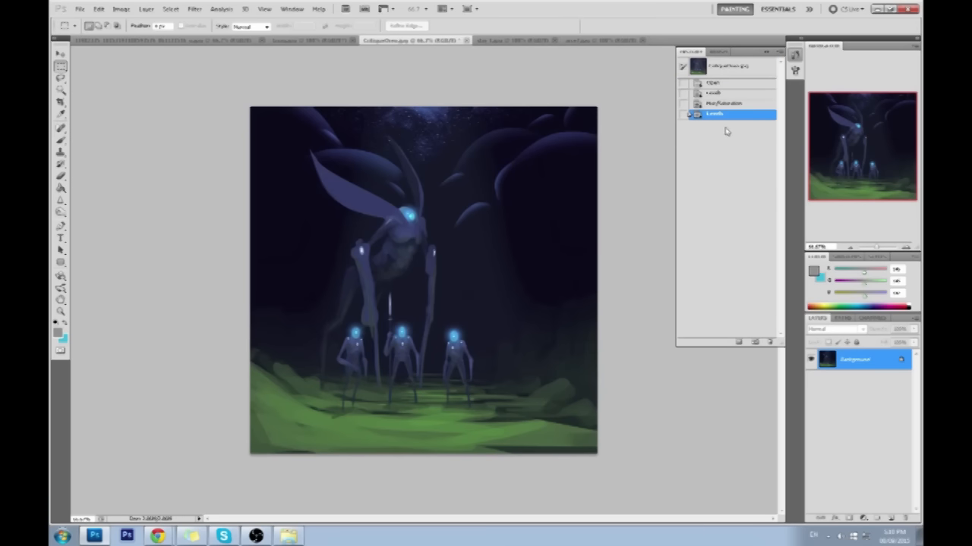
{"action": "left_click", "coordinate": [745, 68]}
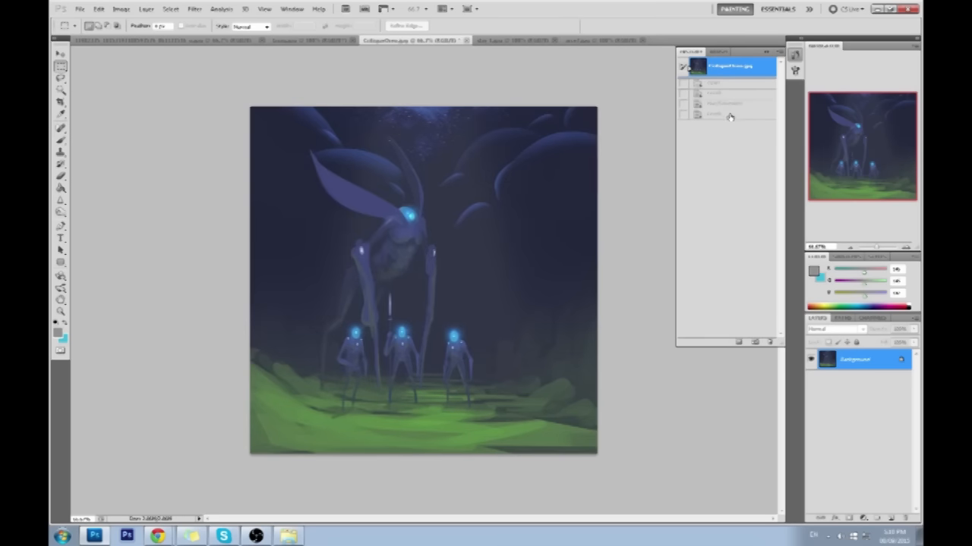
{"action": "left_click", "coordinate": [733, 115]}
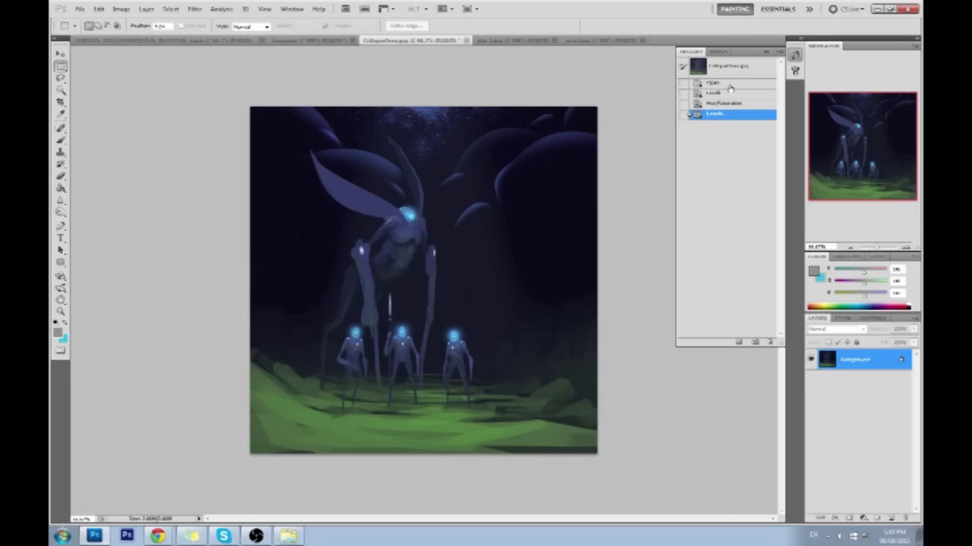
Review the painting's history state by state: Open, first Levels, Hue/Saturation and the final Levels.
{"action": "left_click", "coordinate": [728, 85]}
{"action": "left_click", "coordinate": [726, 93]}
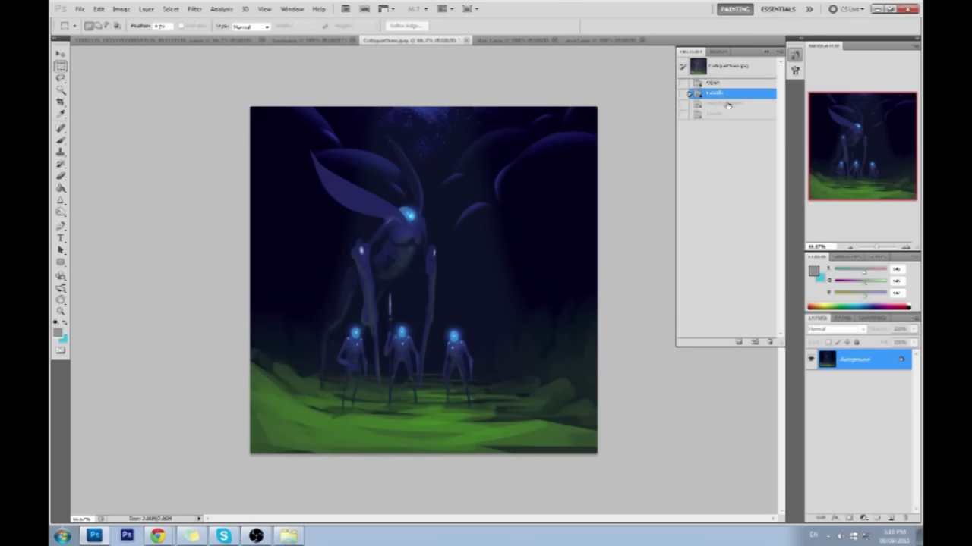
{"action": "left_click", "coordinate": [730, 104]}
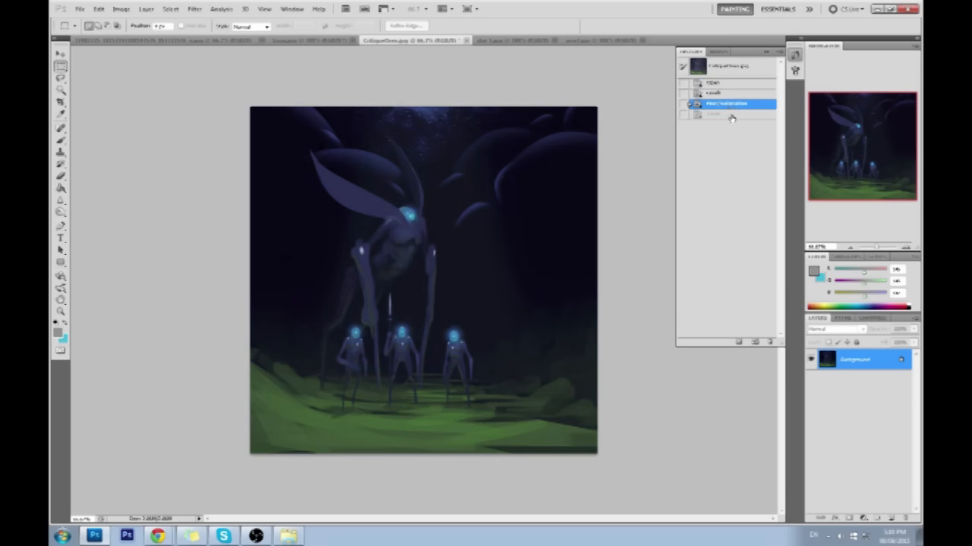
{"action": "left_click", "coordinate": [731, 114]}
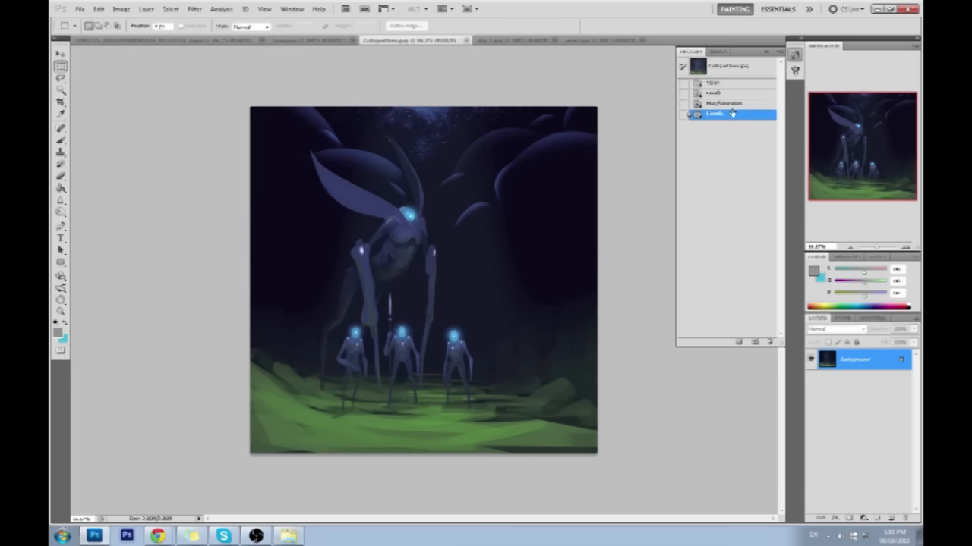
{"action": "left_click", "coordinate": [730, 104]}
{"action": "left_click", "coordinate": [730, 93]}
{"action": "left_click", "coordinate": [726, 84]}
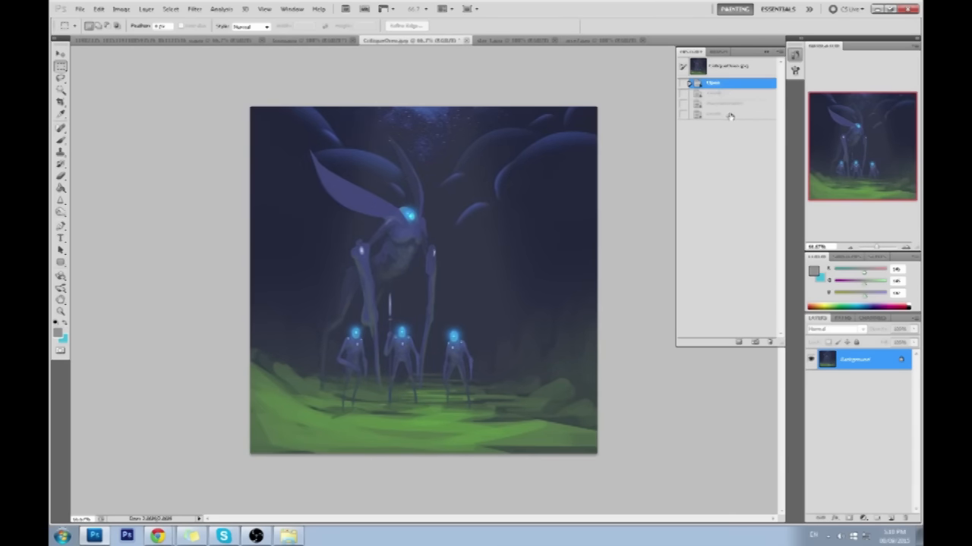
{"action": "left_click", "coordinate": [730, 115]}
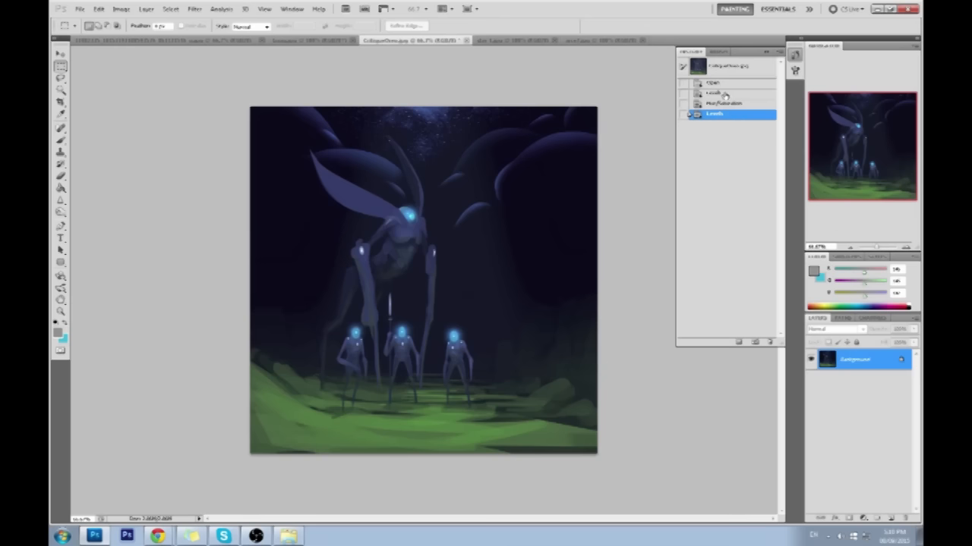
Revert the painting to the state of its first Levels adjustment and collapse the history.
{"action": "left_click", "coordinate": [730, 84]}
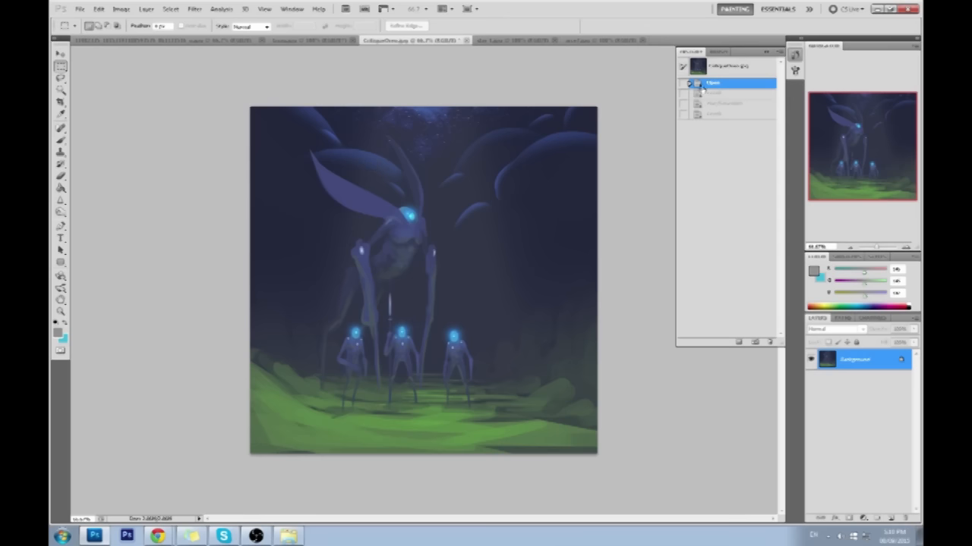
{"action": "left_click", "coordinate": [730, 93]}
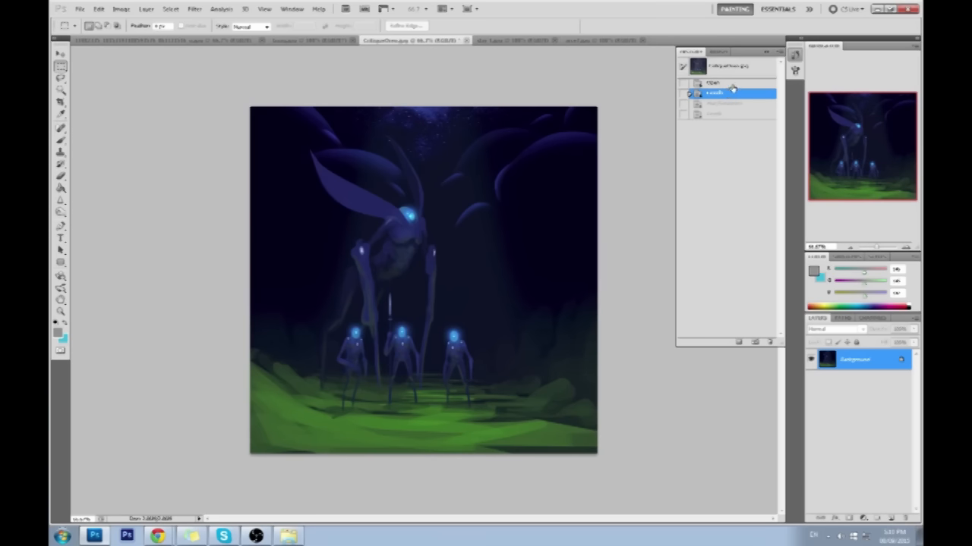
{"action": "left_click", "coordinate": [767, 52]}
Choose a different brush preset for the Brush tool.
{"action": "key", "text": "b"}
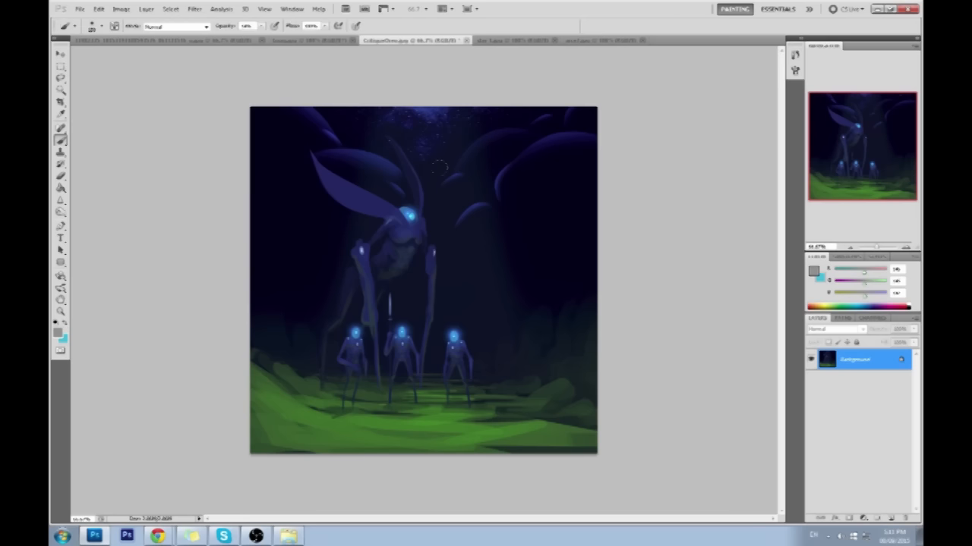
{"action": "right_click", "coordinate": [470, 180]}
{"action": "mouse_move", "coordinate": [612, 270]}
{"action": "left_mouse_down"}
{"action": "mouse_move", "coordinate": [612, 428]}
{"action": "mouse_move", "coordinate": [538, 536]}
{"action": "left_mouse_up"}
{"action": "left_click", "coordinate": [556, 424]}
{"action": "left_click", "coordinate": [681, 326]}
Outline thin rim-light slivers along the tall creature's antenna, wing-like ear, face and shoulder with the Lasso.
{"action": "key", "text": "l"}
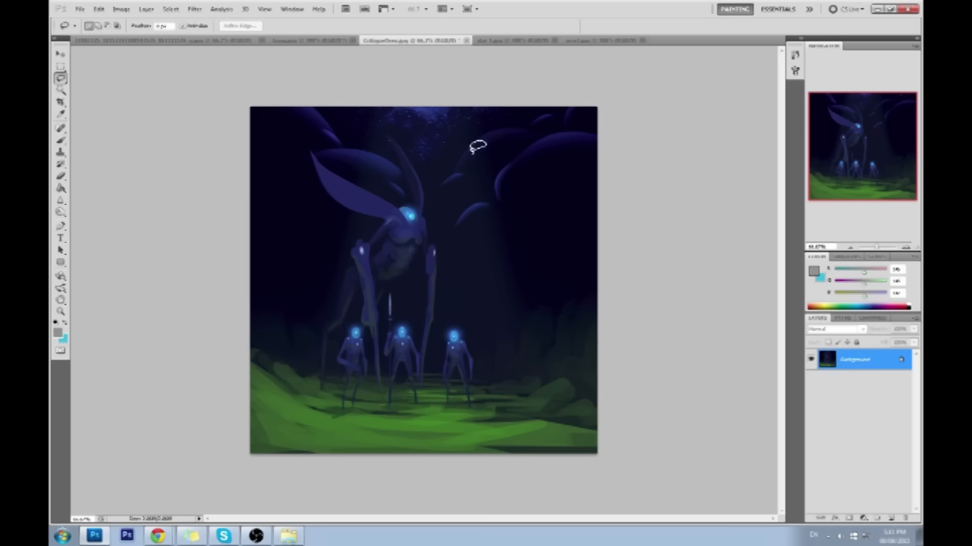
{"action": "mouse_move", "coordinate": [410, 155]}
{"action": "left_mouse_down"}
{"action": "mouse_move", "coordinate": [422, 182]}
{"action": "mouse_move", "coordinate": [407, 154]}
{"action": "mouse_move", "coordinate": [413, 164]}
{"action": "left_mouse_up"}
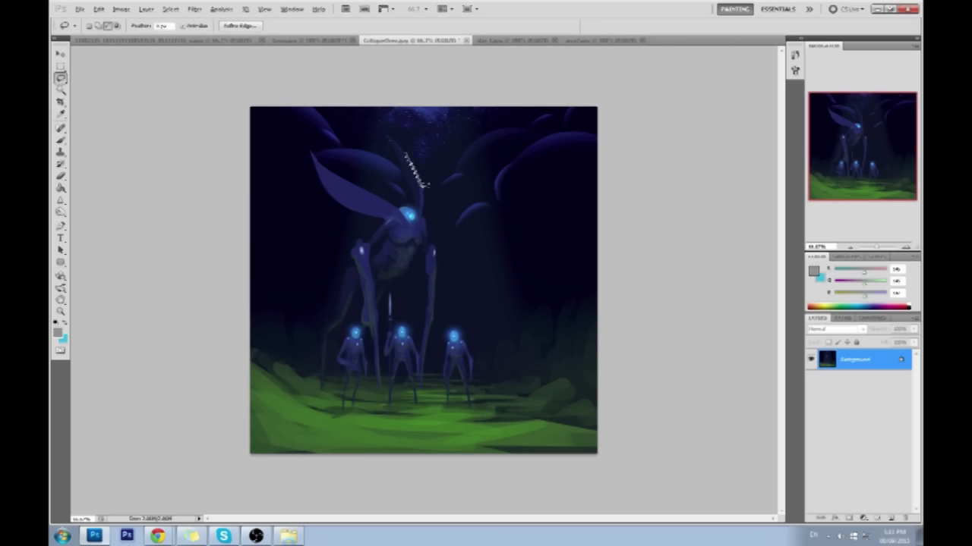
{"action": "mouse_move", "coordinate": [357, 184]}
{"action": "left_mouse_down"}
{"action": "mouse_move", "coordinate": [395, 206]}
{"action": "mouse_move", "coordinate": [359, 191]}
{"action": "mouse_move", "coordinate": [397, 205]}
{"action": "mouse_move", "coordinate": [359, 187]}
{"action": "left_mouse_up"}
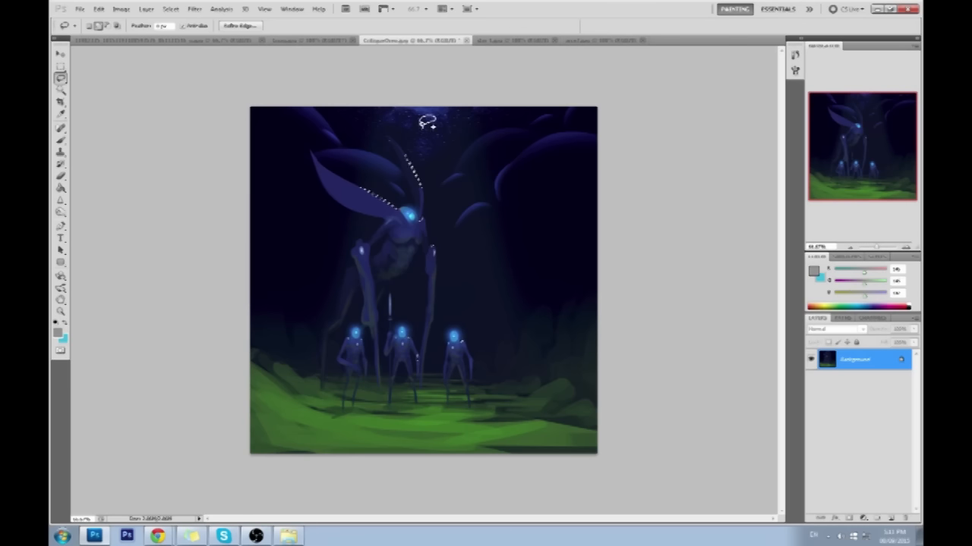
Add a new layer above the background and set the foreground colour to a very pale blue.
{"action": "left_click", "coordinate": [893, 518]}
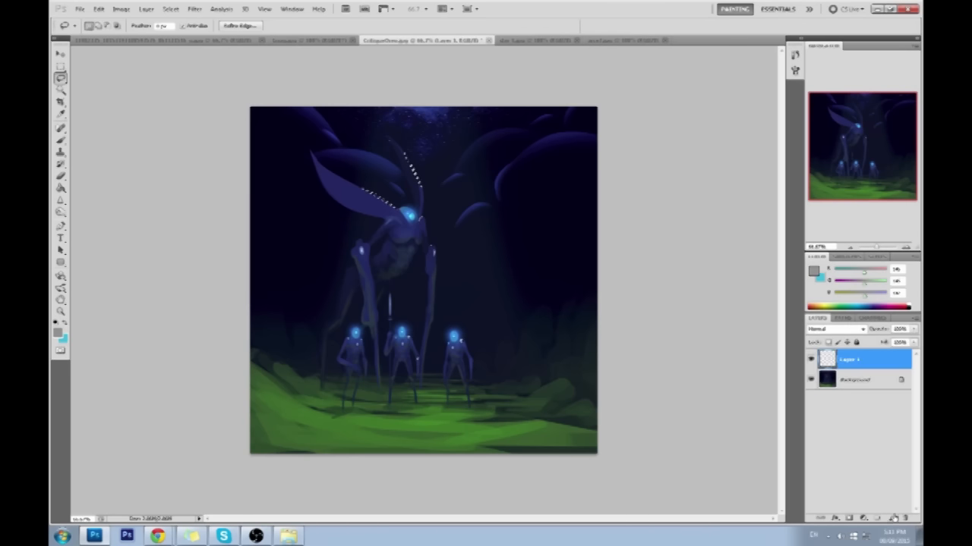
{"action": "key", "text": "i"}
{"action": "left_click", "coordinate": [814, 271]}
{"action": "left_click", "coordinate": [653, 299]}
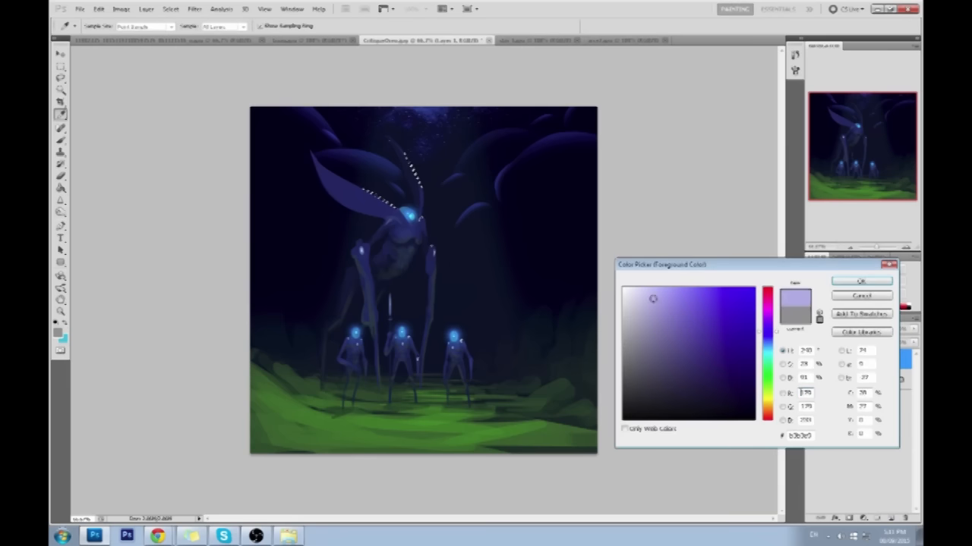
{"action": "left_click_drag", "start_coordinate": [766, 343], "coordinate": [769, 335]}
{"action": "left_click_drag", "start_coordinate": [642, 297], "coordinate": [652, 289]}
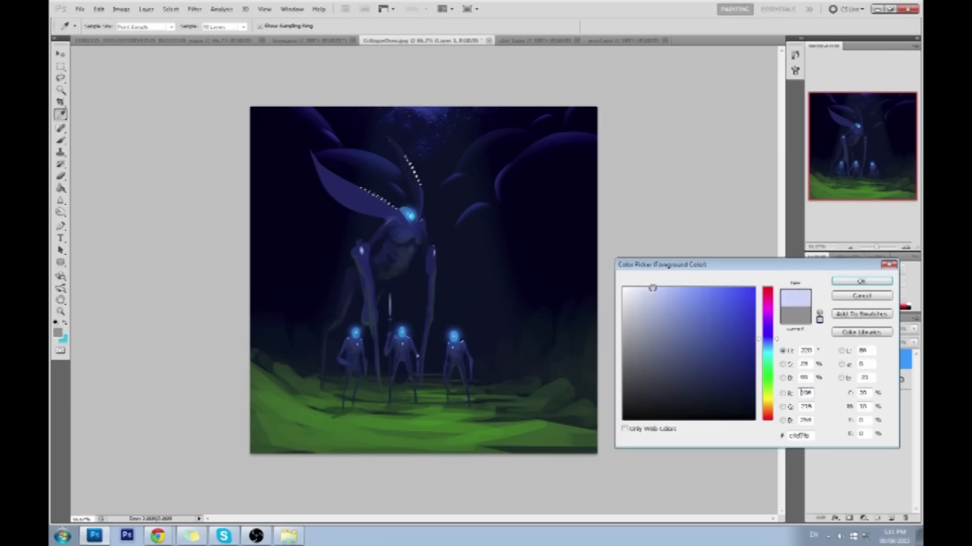
{"action": "left_click", "coordinate": [861, 282]}
Fill the selected rim-light slivers with the pale blue using the Paint Bucket, and deselect.
{"action": "key", "text": "g"}
{"action": "left_click", "coordinate": [483, 236]}
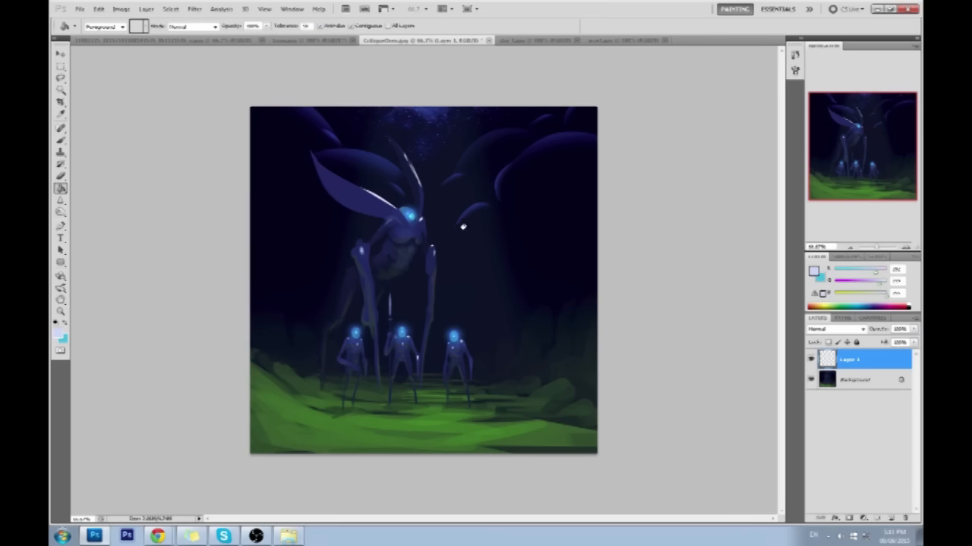
{"action": "right_click", "coordinate": [459, 233]}
{"action": "left_click", "coordinate": [498, 243]}
Select a slanted region with the Polygonal Lasso from the light above the creature to the grass, covering its ear and the leftmost figure.
{"action": "key", "text": "l"}
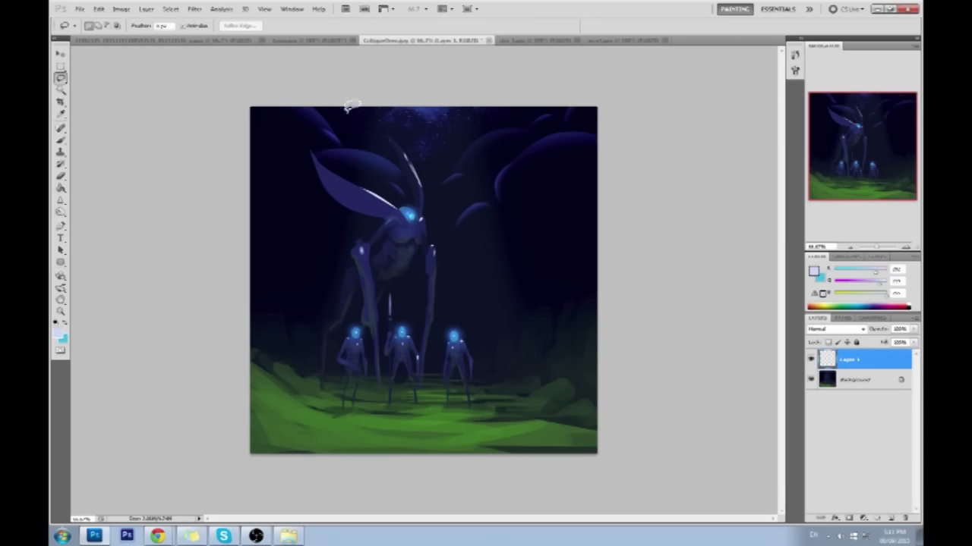
{"action": "left_click_drag", "start_coordinate": [60, 78], "coordinate": [97, 90]}
{"action": "left_click", "coordinate": [416, 109]}
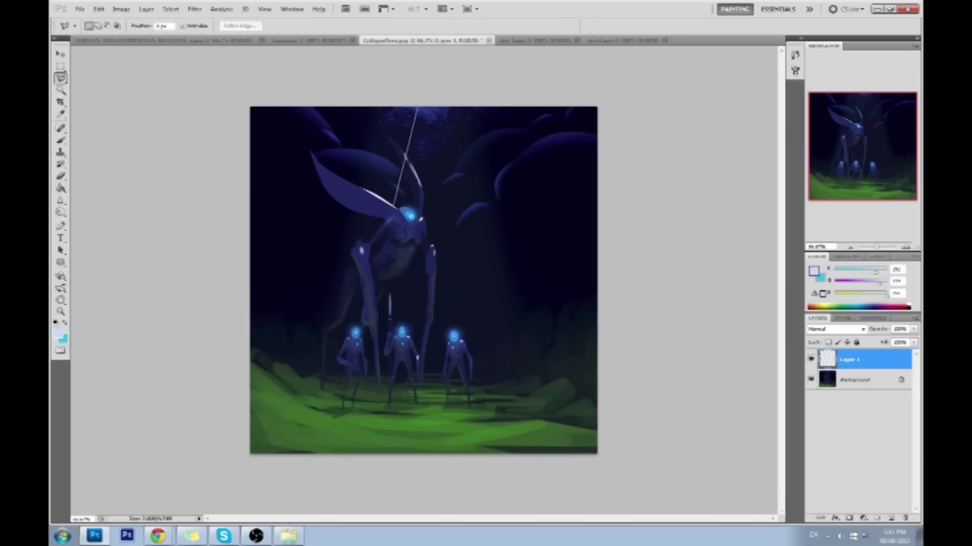
{"action": "left_click", "coordinate": [331, 418]}
{"action": "left_click", "coordinate": [270, 346]}
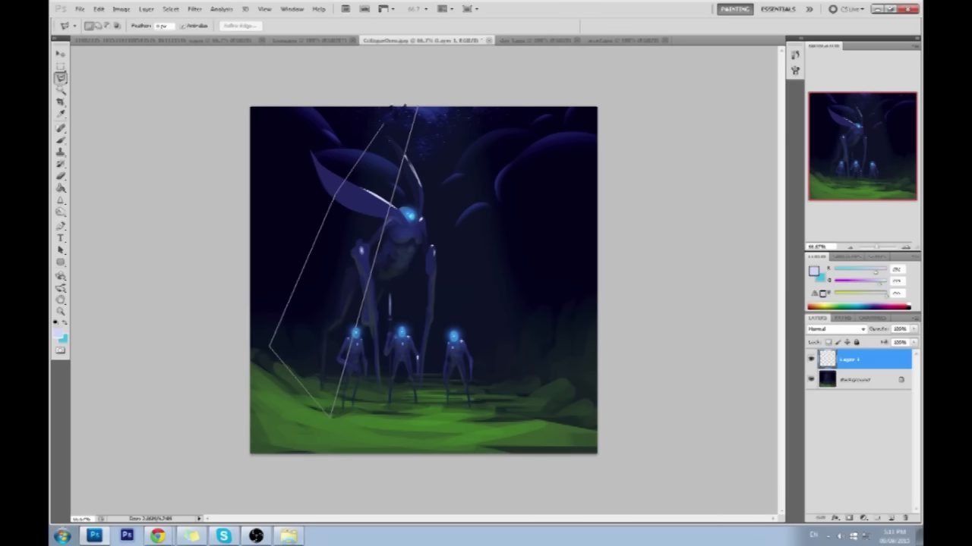
{"action": "left_click", "coordinate": [418, 109]}
Add a wide region on the right side of the light beam, from the overhead light to the grass, to the selection.
{"action": "left_click", "coordinate": [422, 109], "text": "shift"}
{"action": "left_click", "coordinate": [476, 412]}
{"action": "left_click", "coordinate": [524, 391]}
{"action": "left_click", "coordinate": [495, 184]}
{"action": "left_click", "coordinate": [423, 110]}
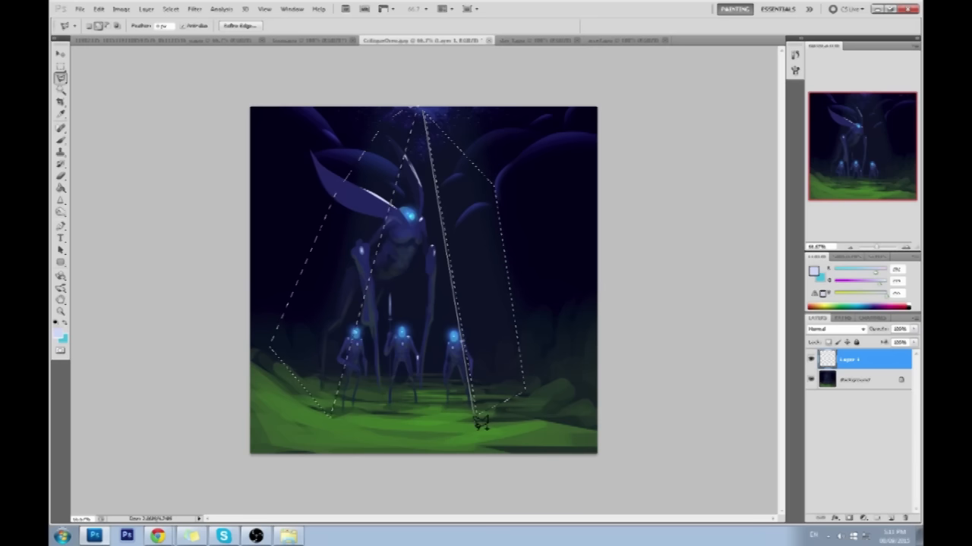
{"action": "mouse_move", "coordinate": [476, 419]}
{"action": "left_mouse_down"}
{"action": "mouse_move", "coordinate": [536, 399]}
{"action": "mouse_move", "coordinate": [530, 221]}
{"action": "mouse_move", "coordinate": [448, 114]}
{"action": "mouse_move", "coordinate": [460, 102]}
{"action": "left_mouse_up"}
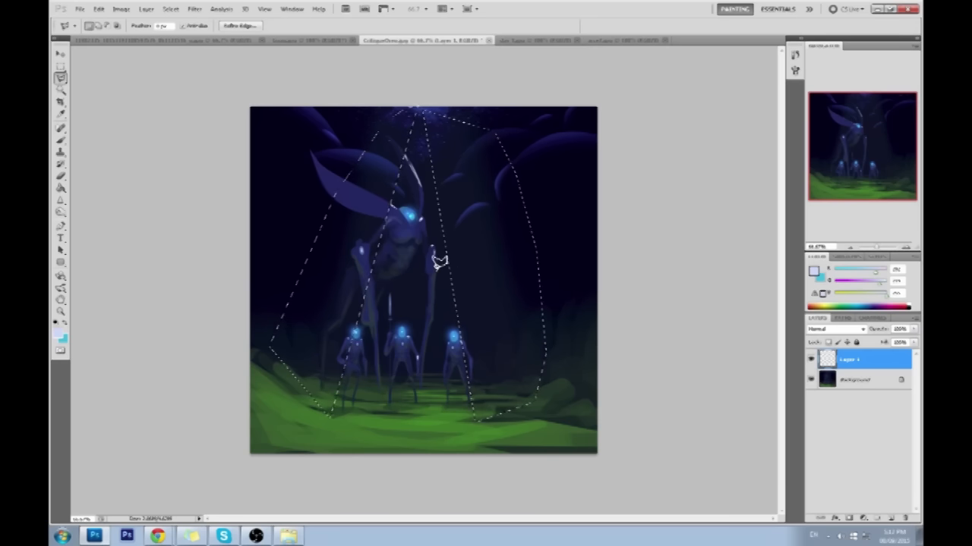
Clear the highlights lying inside the selected side regions and drop the selection.
{"action": "key", "text": "m"}
{"action": "right_click", "coordinate": [434, 226]}
{"action": "left_click", "coordinate": [459, 235]}
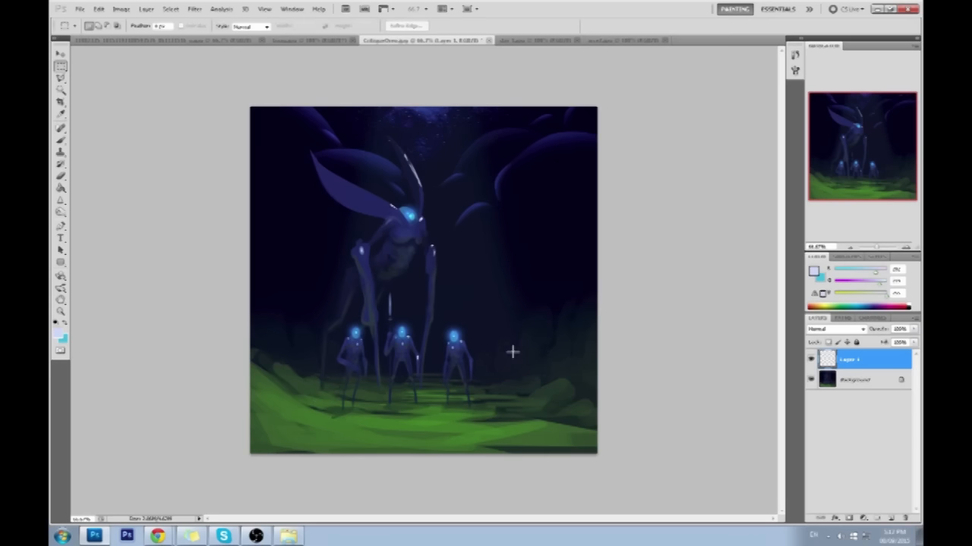
Soften the pale highlight on the creature's antenna using a smaller Blur brush.
{"action": "left_click_drag", "start_coordinate": [61, 200], "coordinate": [95, 222]}
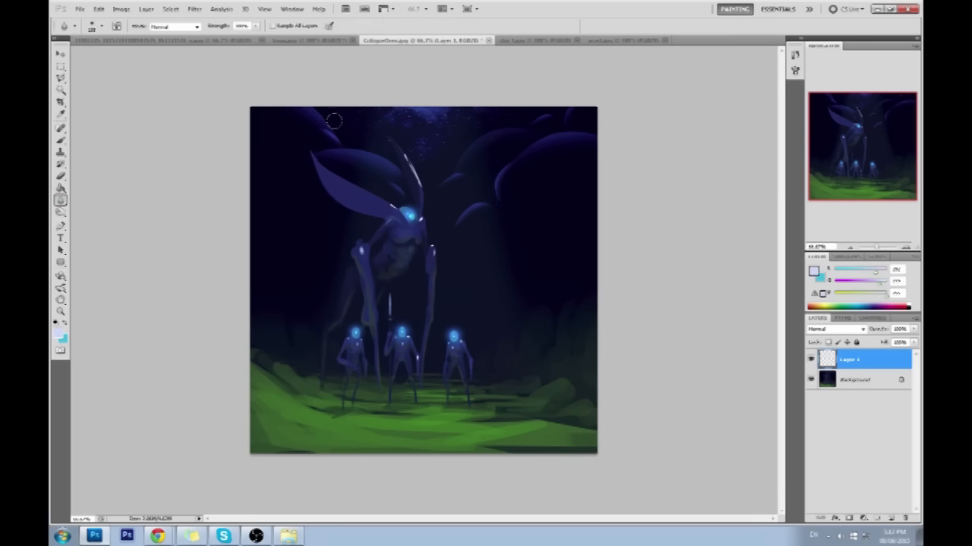
{"action": "key", "text": "l"}
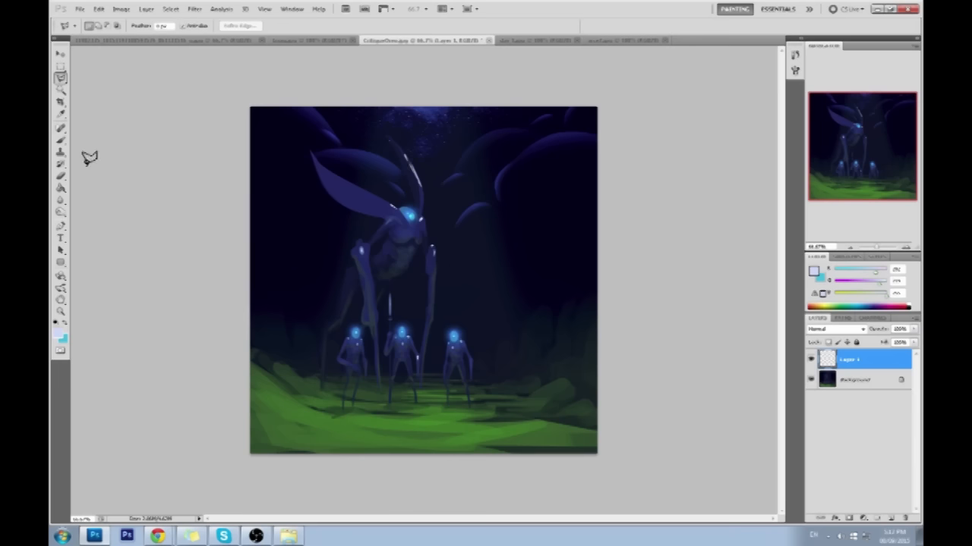
{"action": "left_click", "coordinate": [61, 201]}
{"action": "key", "text": "bracketleft"}
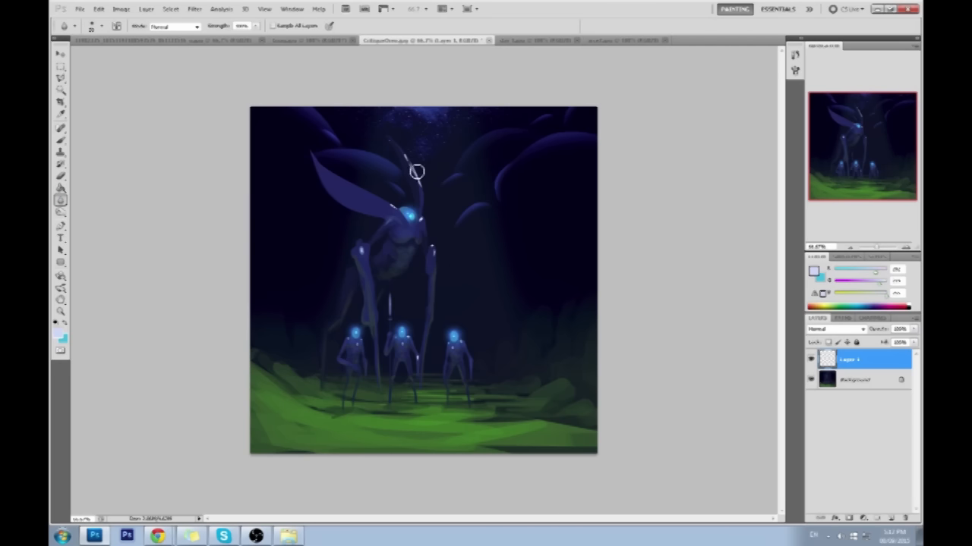
{"action": "mouse_move", "coordinate": [400, 136]}
{"action": "left_mouse_down"}
{"action": "mouse_move", "coordinate": [418, 177]}
{"action": "mouse_move", "coordinate": [395, 137]}
{"action": "mouse_move", "coordinate": [385, 165]}
{"action": "left_mouse_up"}
Brighten the antenna's highlight with the Dodge tool set to the Highlights range.
{"action": "key", "text": "e"}
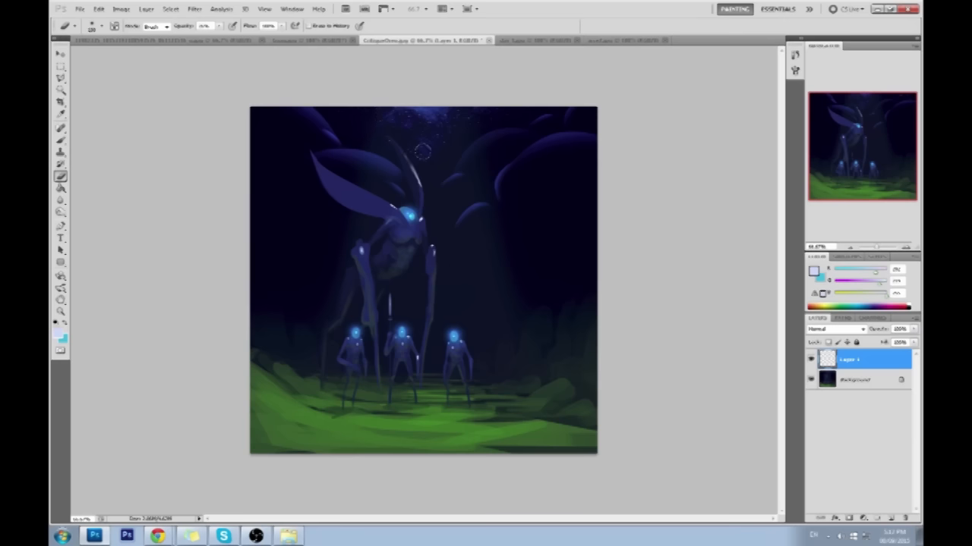
{"action": "left_click_drag", "start_coordinate": [61, 211], "coordinate": [90, 213]}
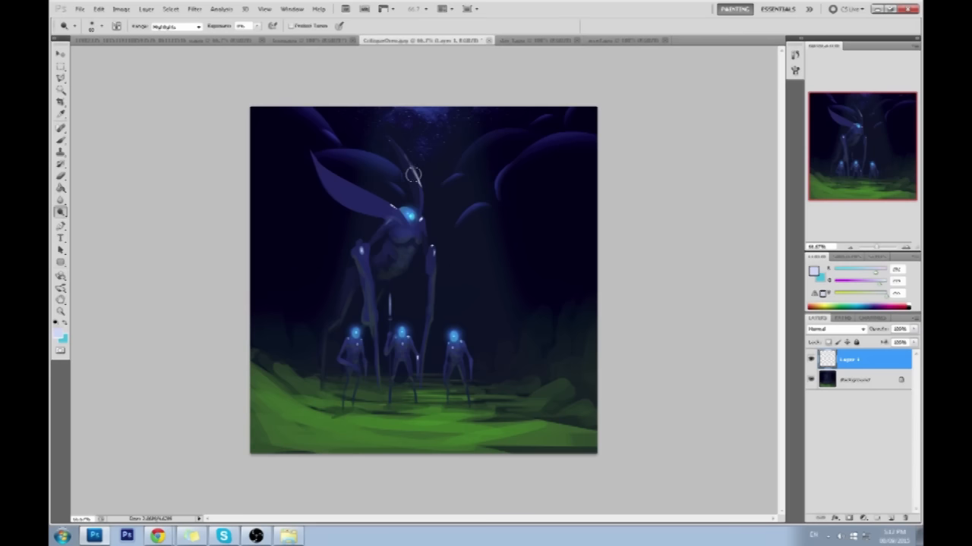
{"action": "left_click_drag", "start_coordinate": [412, 174], "coordinate": [418, 184]}
Sample the antenna's pale highlight colour for the brush and add a second new layer.
{"action": "key", "text": "b"}
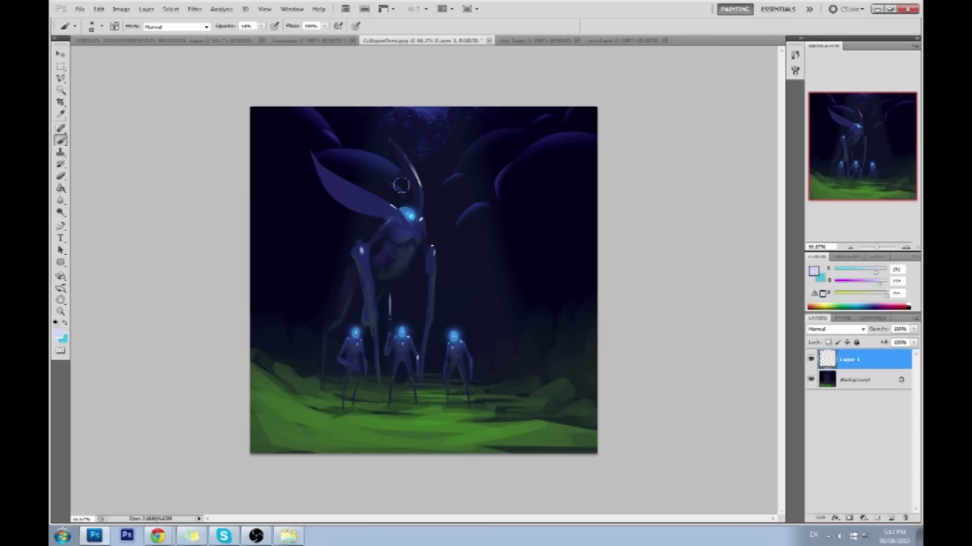
{"action": "left_click", "coordinate": [418, 182], "text": "alt"}
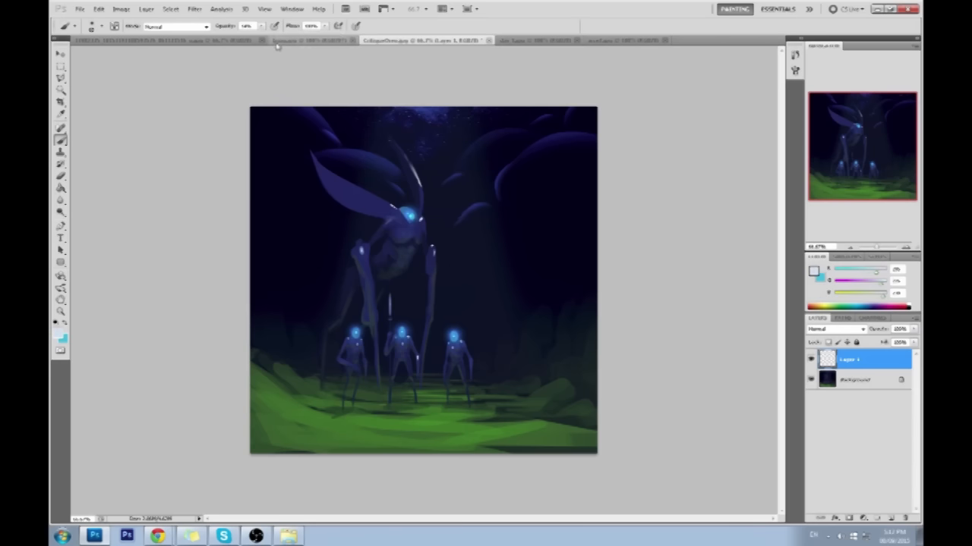
{"action": "left_click", "coordinate": [891, 518]}
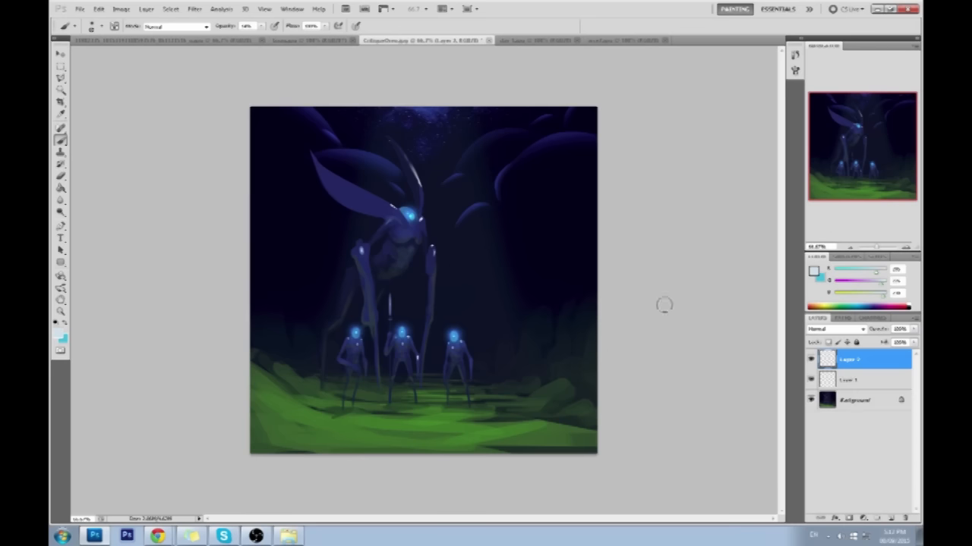
Enlarge the brush considerably and paint a soft pale light beam from the overhead glow down past the tall creature.
{"action": "key", "text": "]"}
{"action": "key", "text": "]"}
{"action": "key", "text": "]"}
{"action": "key", "text": "]"}
{"action": "key", "text": "]"}
{"action": "key", "text": "]"}
{"action": "key", "text": "]"}
{"action": "key", "text": "]"}
{"action": "key", "text": "]"}
{"action": "key", "text": "]"}
{"action": "key", "text": "]"}
{"action": "key", "text": "]"}
{"action": "key", "text": "]"}
{"action": "left_click_drag", "start_coordinate": [442, 103], "coordinate": [429, 277]}
{"action": "left_click_drag", "start_coordinate": [434, 108], "coordinate": [432, 249]}
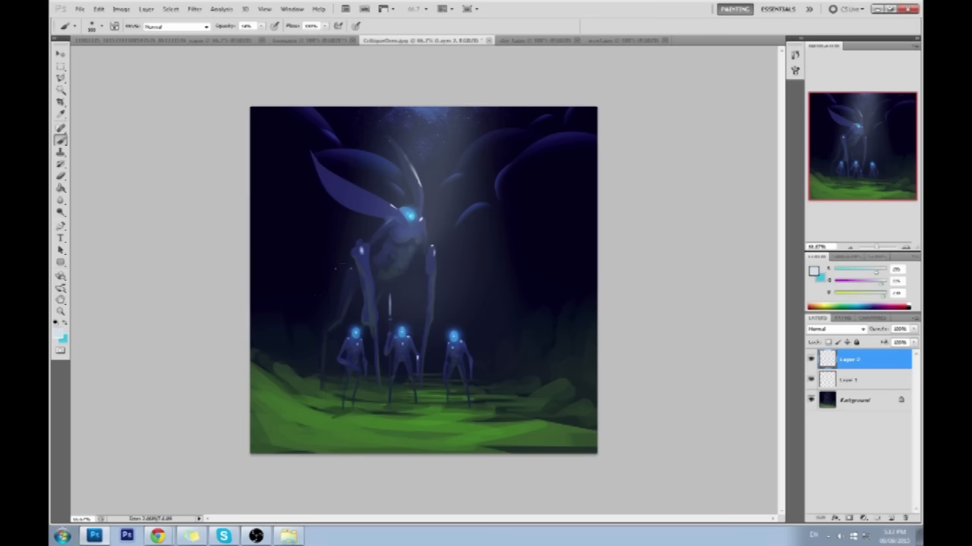
Sample the dark green of the ground and outline thin shadow patches beneath the smaller figures' feet with the freehand Lasso.
{"action": "left_click", "coordinate": [488, 391], "text": "alt"}
{"action": "key", "text": "l"}
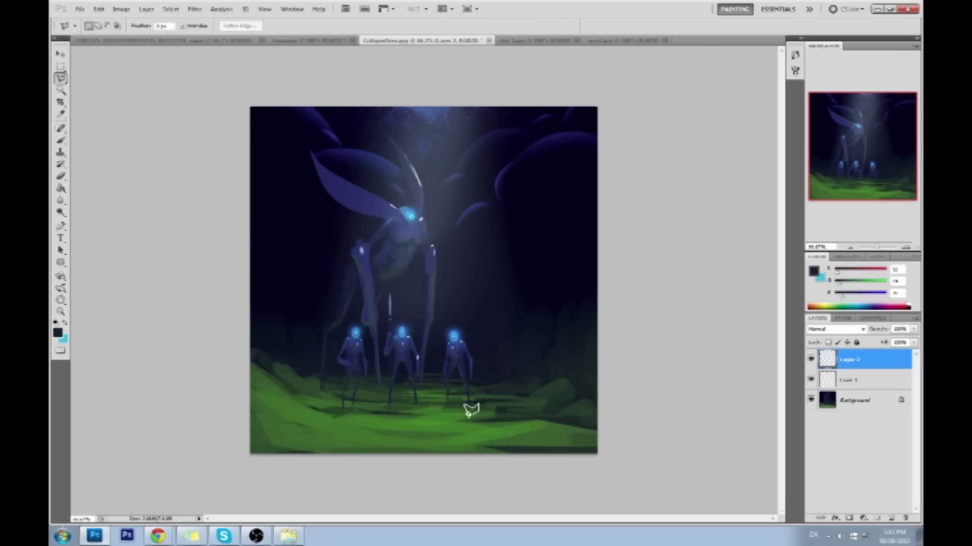
{"action": "right_click", "coordinate": [65, 82]}
{"action": "left_click", "coordinate": [89, 87]}
{"action": "left_click", "coordinate": [473, 404]}
{"action": "left_click", "coordinate": [474, 405]}
{"action": "left_click", "coordinate": [427, 403], "text": "shift"}
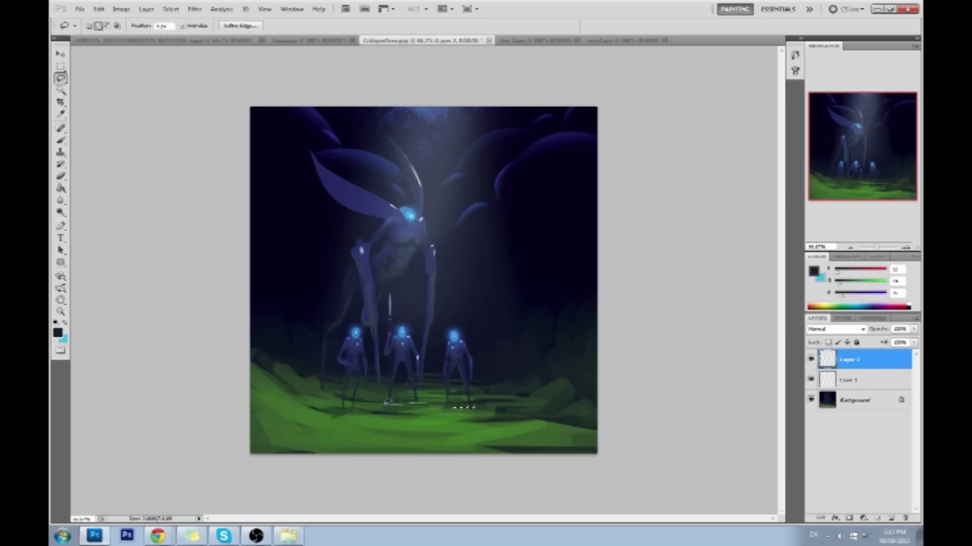
{"action": "mouse_move", "coordinate": [390, 401]}
{"action": "left_mouse_down"}
{"action": "mouse_move", "coordinate": [358, 412]}
{"action": "mouse_move", "coordinate": [330, 410]}
{"action": "left_mouse_up"}
Paint the selected patches beneath the figures' feet with the sampled dark colour and remove the selection.
{"action": "key", "text": "b"}
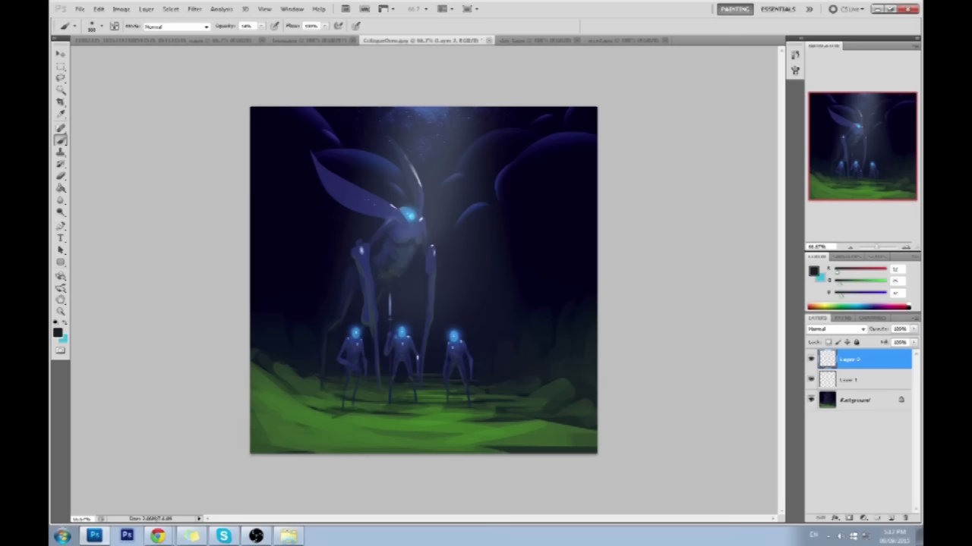
{"action": "key", "text": "m"}
{"action": "right_click", "coordinate": [474, 307]}
{"action": "left_click", "coordinate": [506, 317]}
Sample the near-black background colour and darken the ground's outer left and right edges with a smaller brush, undoing the last stroke.
{"action": "left_click", "coordinate": [299, 262], "text": "alt"}
{"action": "left_click_drag", "start_coordinate": [256, 376], "coordinate": [271, 418]}
{"action": "left_click_drag", "start_coordinate": [267, 382], "coordinate": [281, 410]}
{"action": "key", "text": "bracketleft"}
{"action": "key", "text": "bracketleft"}
{"action": "left_click_drag", "start_coordinate": [534, 423], "coordinate": [594, 446]}
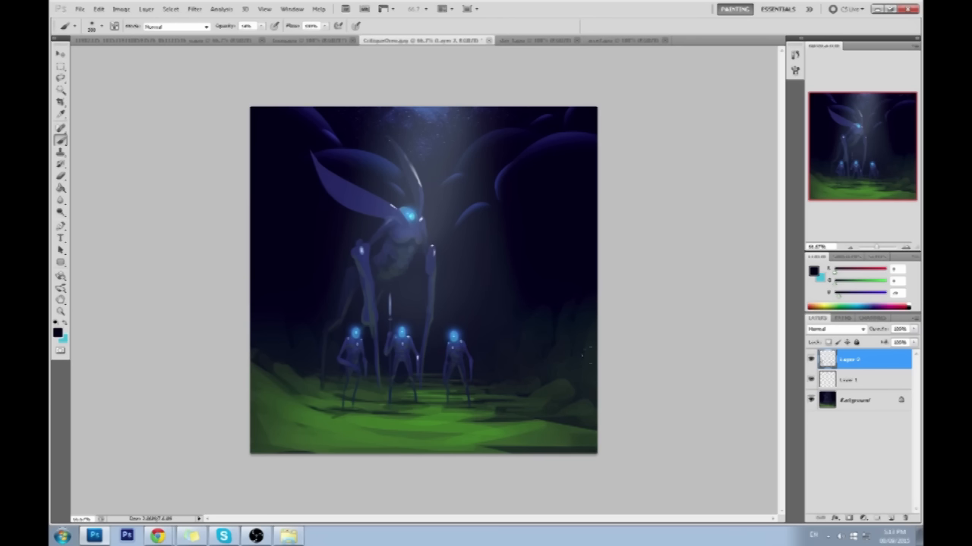
{"action": "left_click_drag", "start_coordinate": [296, 399], "coordinate": [263, 419]}
{"action": "key", "text": "ctrl+z"}
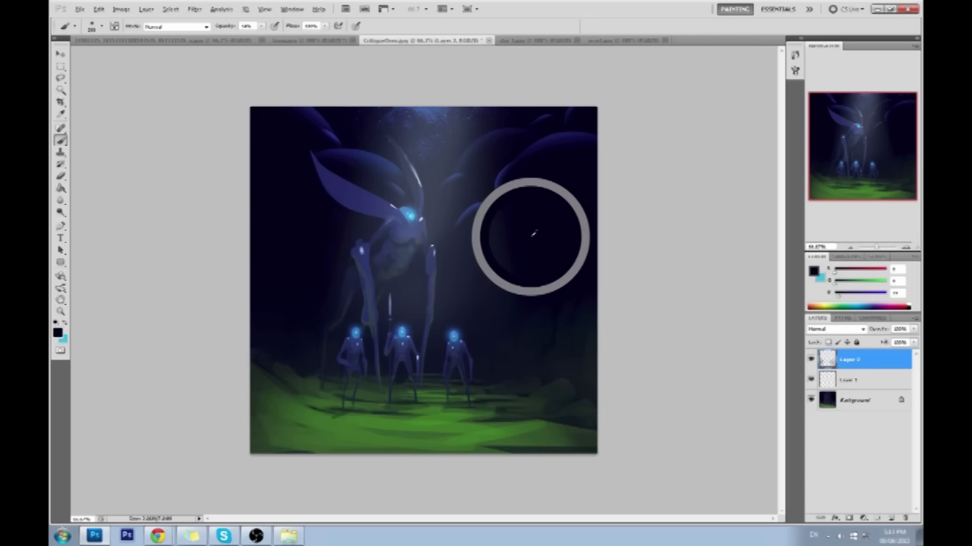
Sample a dark colour from the backdrop and brush it across the foreground grass.
{"action": "left_click", "coordinate": [416, 251], "text": "alt"}
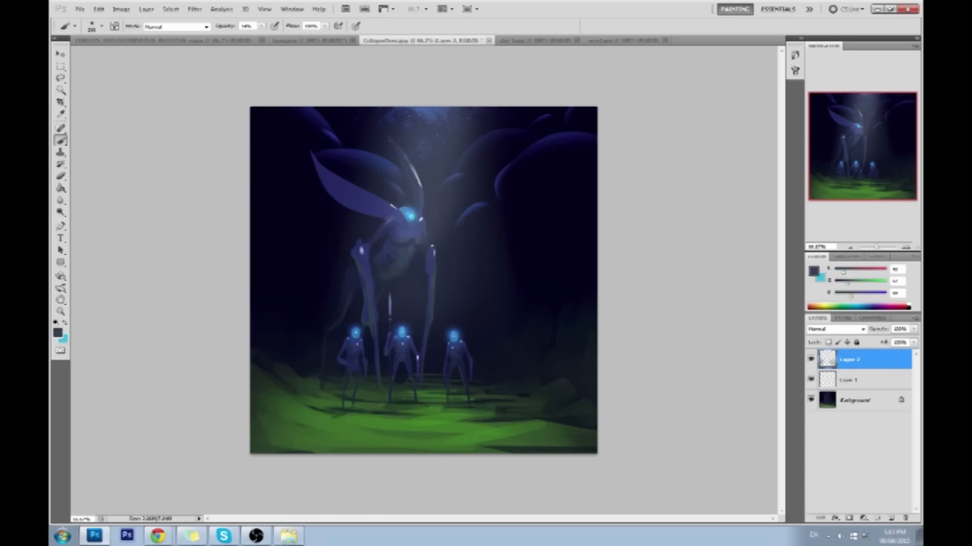
{"action": "left_click_drag", "start_coordinate": [60, 212], "coordinate": [89, 220]}
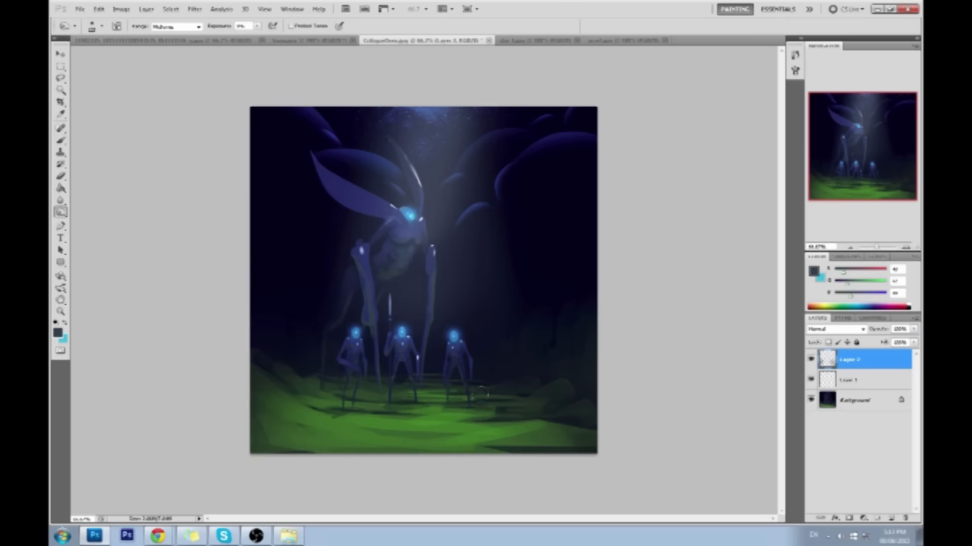
{"action": "key", "text": "b"}
{"action": "left_click", "coordinate": [558, 332], "text": "alt"}
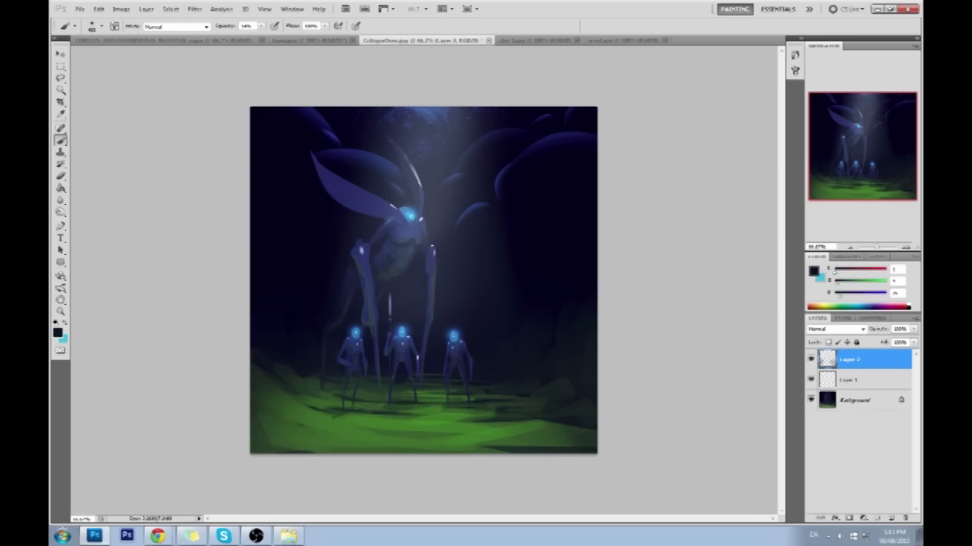
{"action": "mouse_move", "coordinate": [544, 441]}
{"action": "left_mouse_down"}
{"action": "mouse_move", "coordinate": [292, 444]}
{"action": "mouse_move", "coordinate": [486, 442]}
{"action": "left_mouse_up"}
Darken the ground further with the Burn tool set to Midtones and flatten the image.
{"action": "left_click_drag", "start_coordinate": [61, 212], "coordinate": [87, 218]}
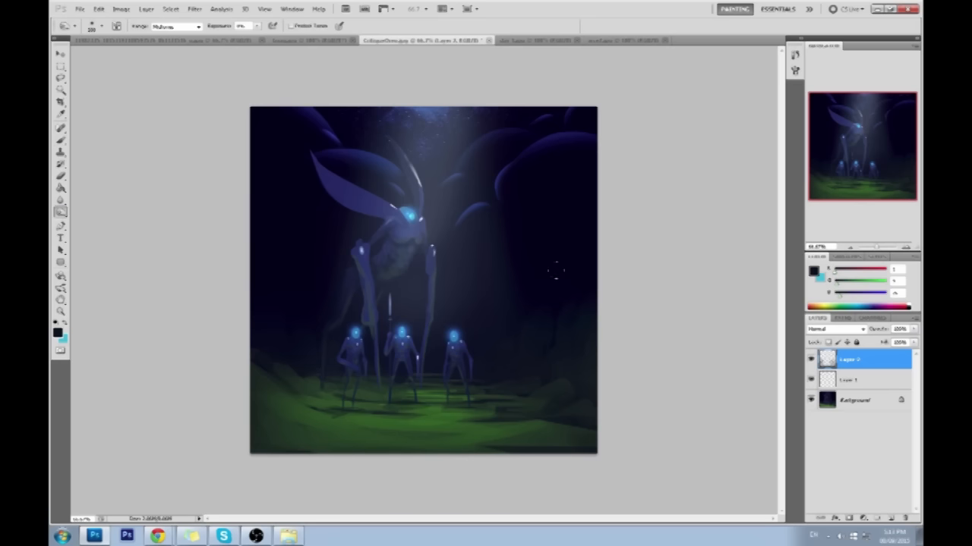
{"action": "right_click", "coordinate": [865, 400]}
{"action": "left_click", "coordinate": [865, 482]}
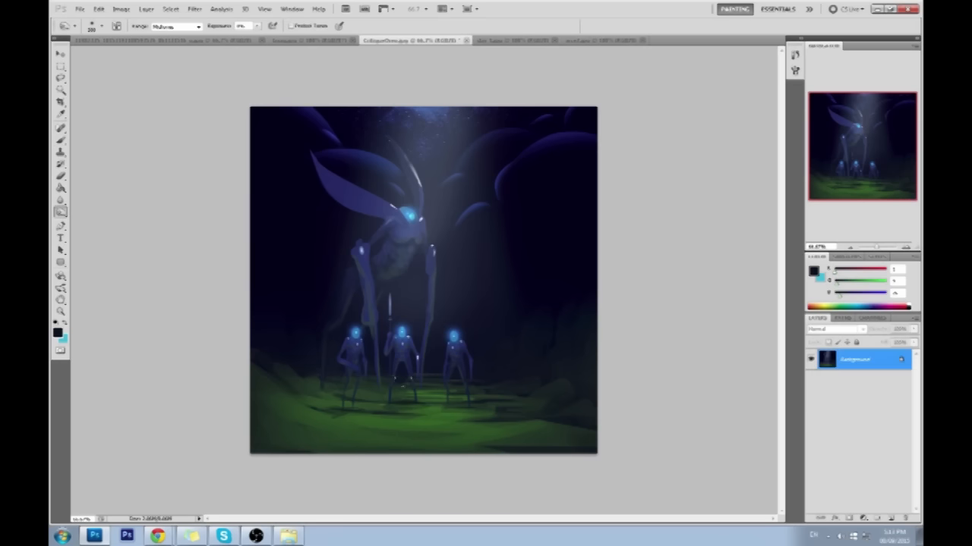
{"action": "left_click", "coordinate": [164, 40]}
{"action": "left_click", "coordinate": [175, 25]}
{"action": "left_click", "coordinate": [175, 42]}
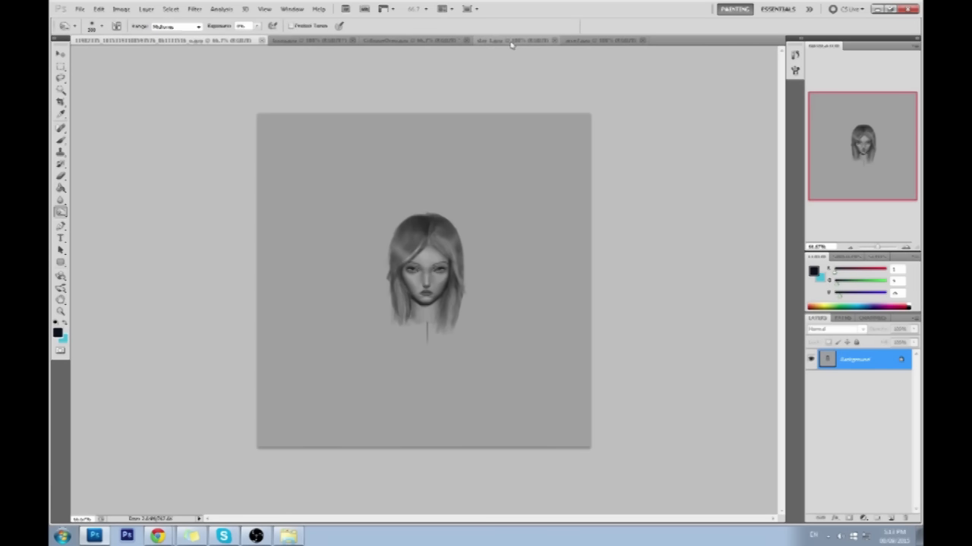
{"action": "left_click", "coordinate": [514, 41]}
{"action": "left_click", "coordinate": [581, 41]}
{"action": "left_click", "coordinate": [394, 41]}
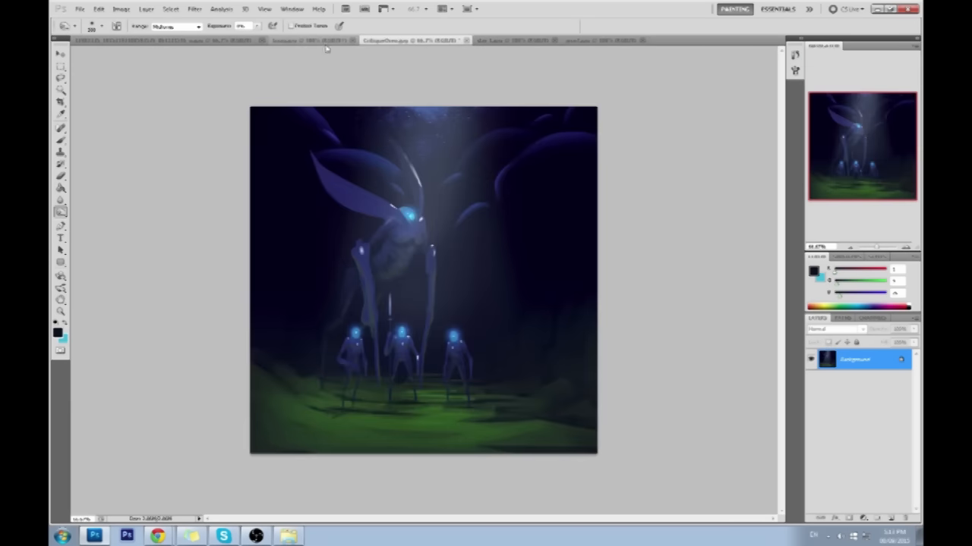
Try darkening the painting with the Burn tool using the Shadows and Highlights ranges.
{"action": "key", "text": "ctrl+plus"}
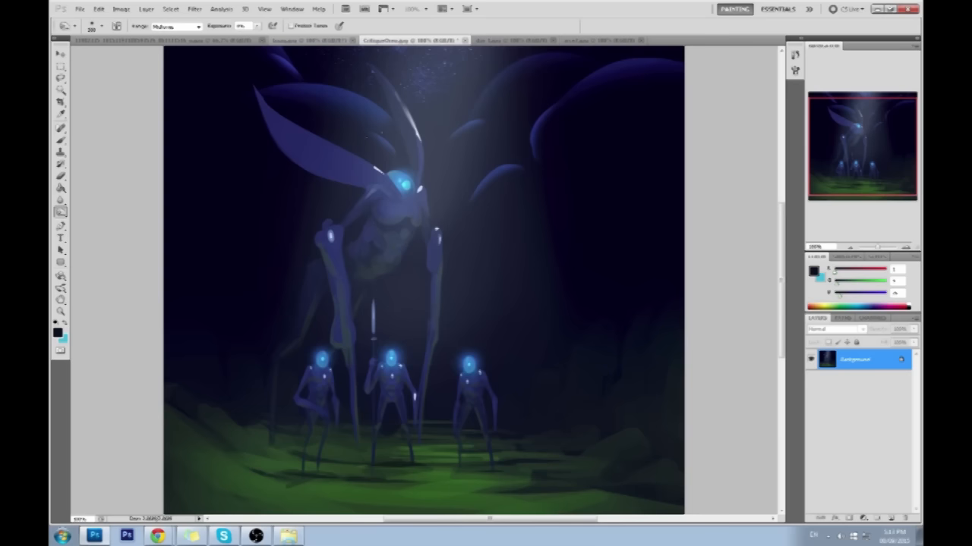
{"action": "left_click", "coordinate": [174, 26]}
{"action": "left_click", "coordinate": [179, 38]}
{"action": "left_click", "coordinate": [175, 27]}
{"action": "left_click", "coordinate": [172, 49]}
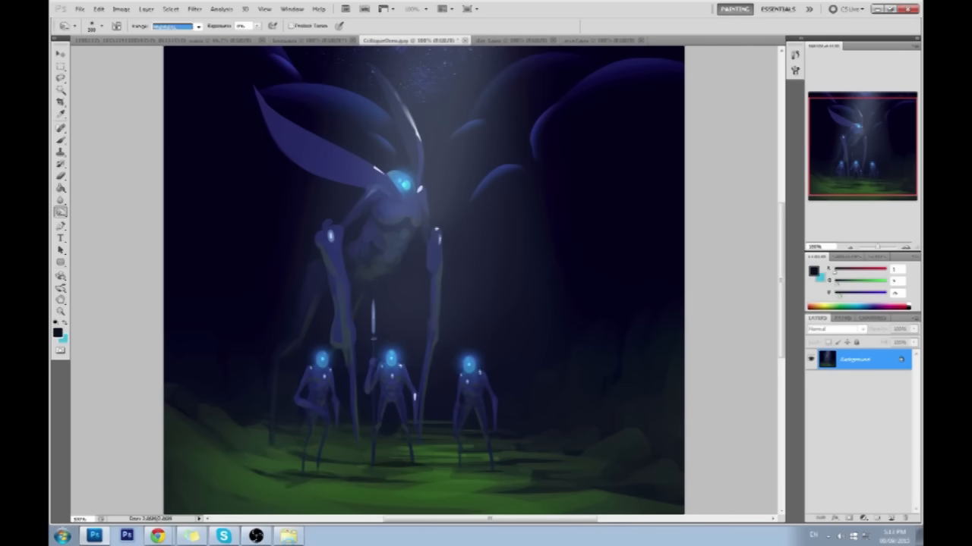
{"action": "key", "text": "ctrl+minus"}
{"action": "key", "text": "ctrl+minus"}
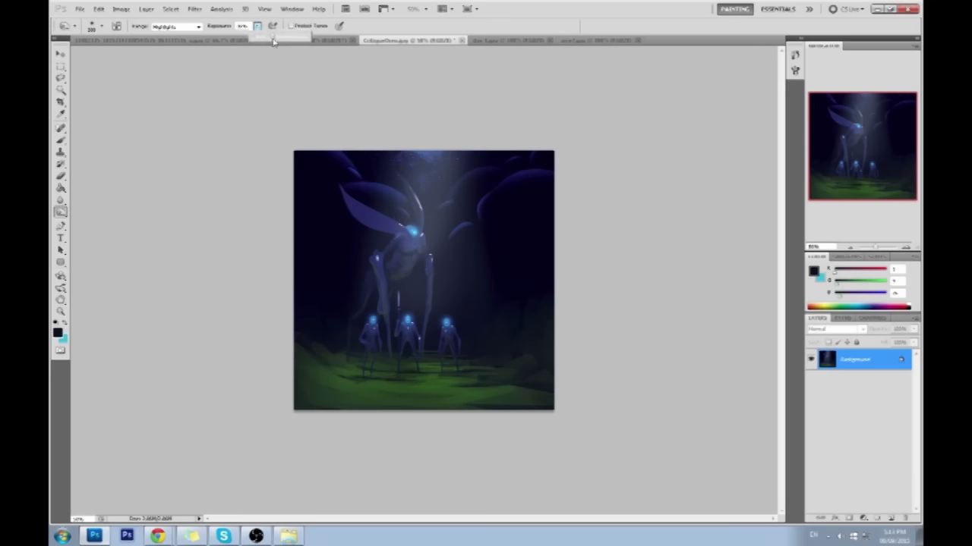
Switch to the Dodge tool and roll the painting back to its state right after flattening.
{"action": "left_click", "coordinate": [64, 213]}
{"action": "left_click", "coordinate": [91, 223]}
{"action": "left_click", "coordinate": [795, 55]}
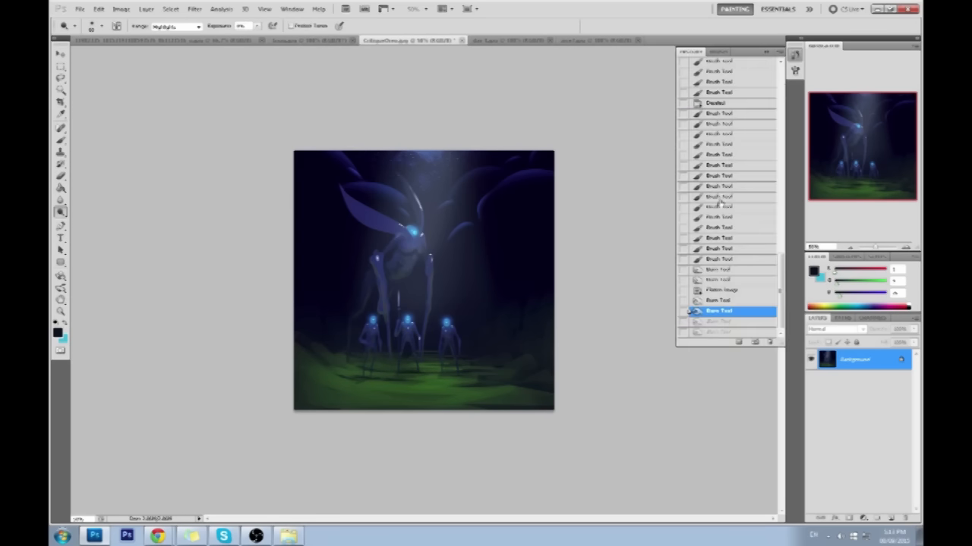
{"action": "left_click", "coordinate": [714, 291]}
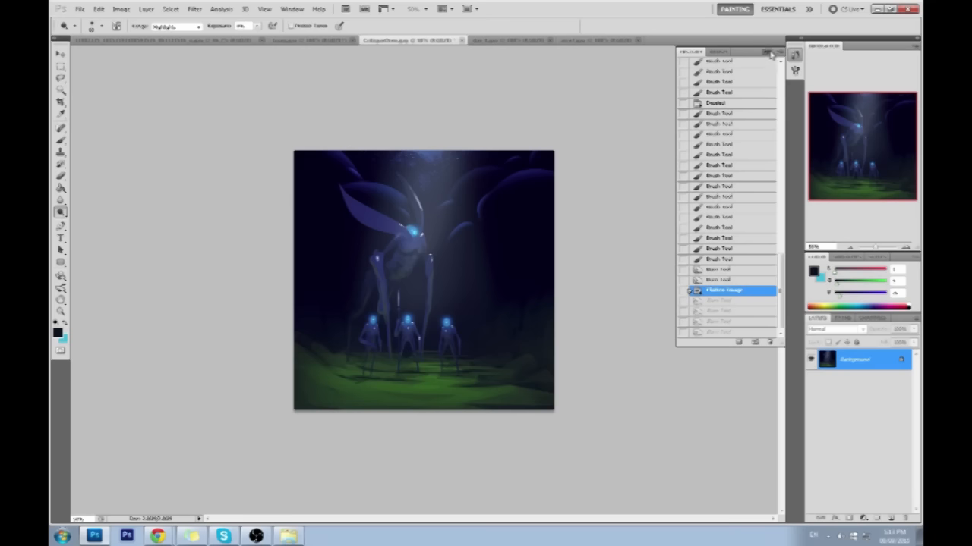
{"action": "left_click", "coordinate": [768, 51]}
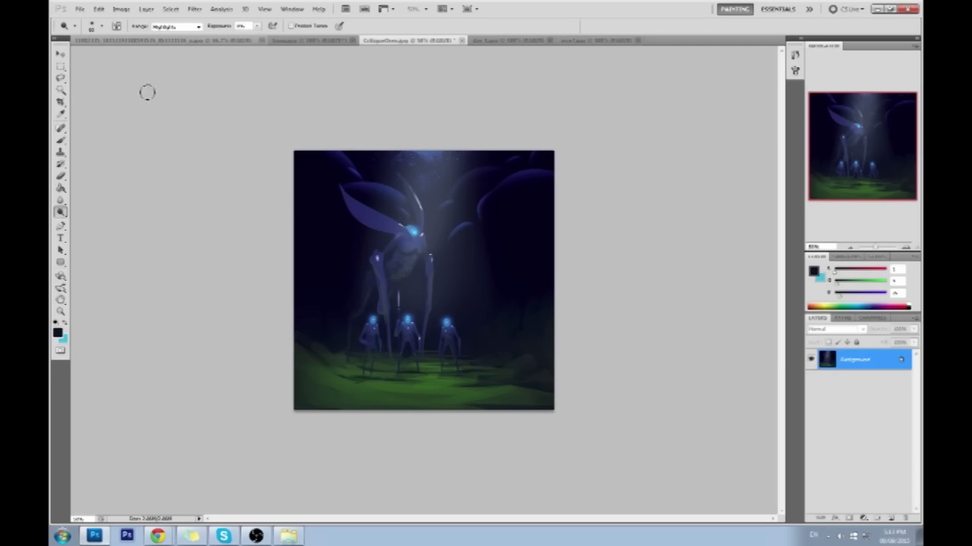
Enlarge the Dodge tool's brush for work on the creature.
{"action": "key", "text": "bracketright"}
{"action": "key", "text": "bracketright"}
{"action": "key", "text": "bracketright"}
{"action": "key", "text": "bracketright"}
{"action": "key", "text": "bracketleft"}
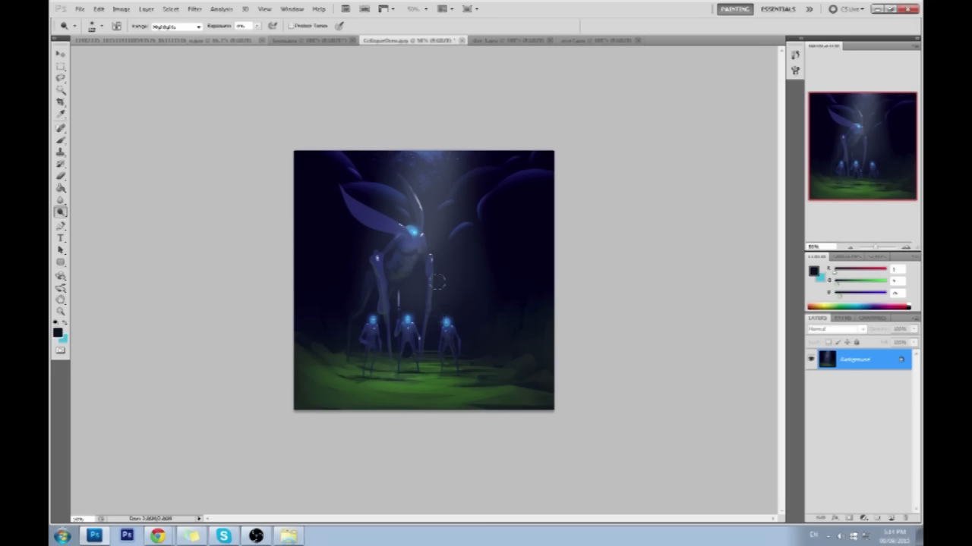
Darken and deepen the blue of the creature's large wing with the Burn tool set to Shadows.
{"action": "left_click", "coordinate": [60, 212]}
{"action": "left_click", "coordinate": [100, 221]}
{"action": "left_click", "coordinate": [176, 27]}
{"action": "left_click", "coordinate": [167, 35]}
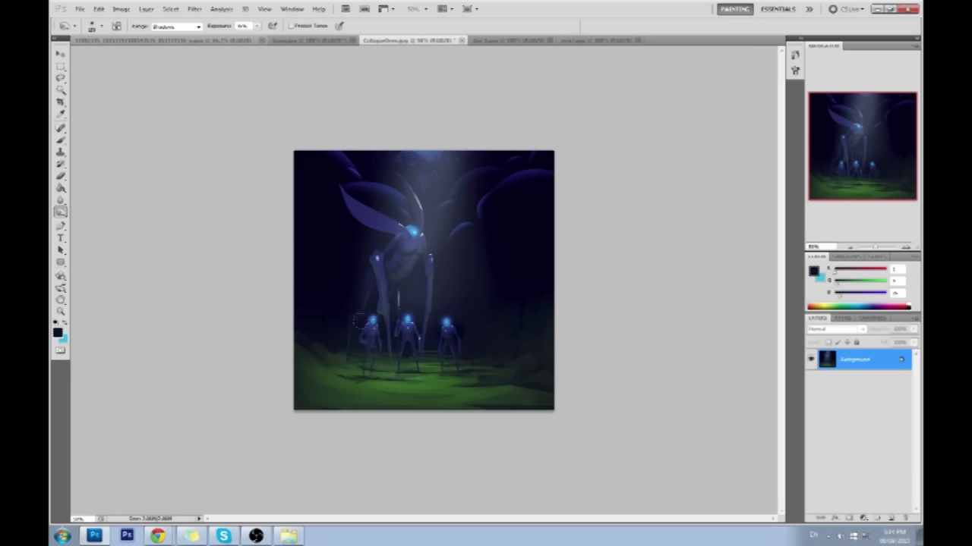
{"action": "mouse_move", "coordinate": [389, 223]}
{"action": "left_mouse_down"}
{"action": "mouse_move", "coordinate": [360, 206]}
{"action": "mouse_move", "coordinate": [384, 178]}
{"action": "mouse_move", "coordinate": [338, 189]}
{"action": "left_mouse_up"}
{"action": "key", "text": "ctrl+z"}
{"action": "key", "text": "ctrl+z"}
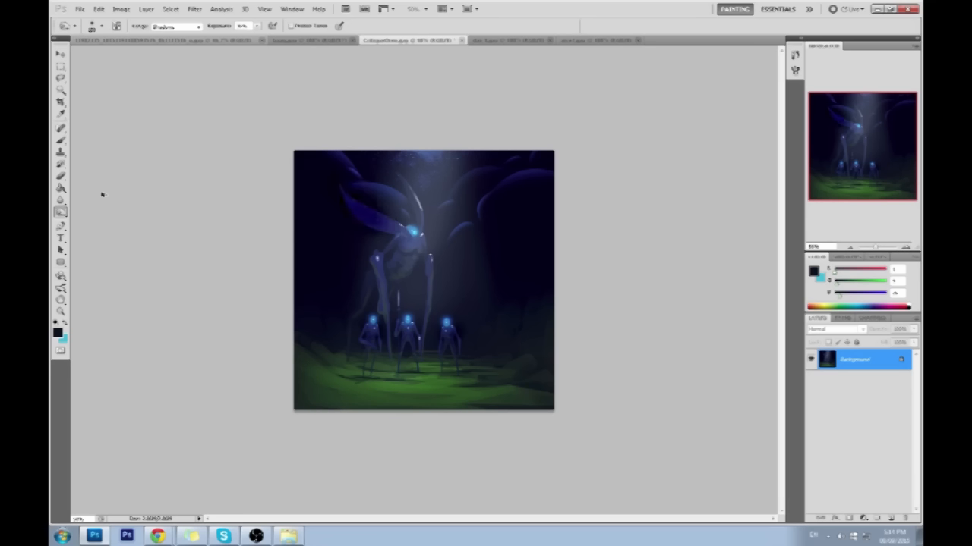
Brighten the large wing's centre with the Dodge tool and blend it with the wing's sampled deep blue.
{"action": "right_click", "coordinate": [60, 212]}
{"action": "left_click", "coordinate": [90, 213]}
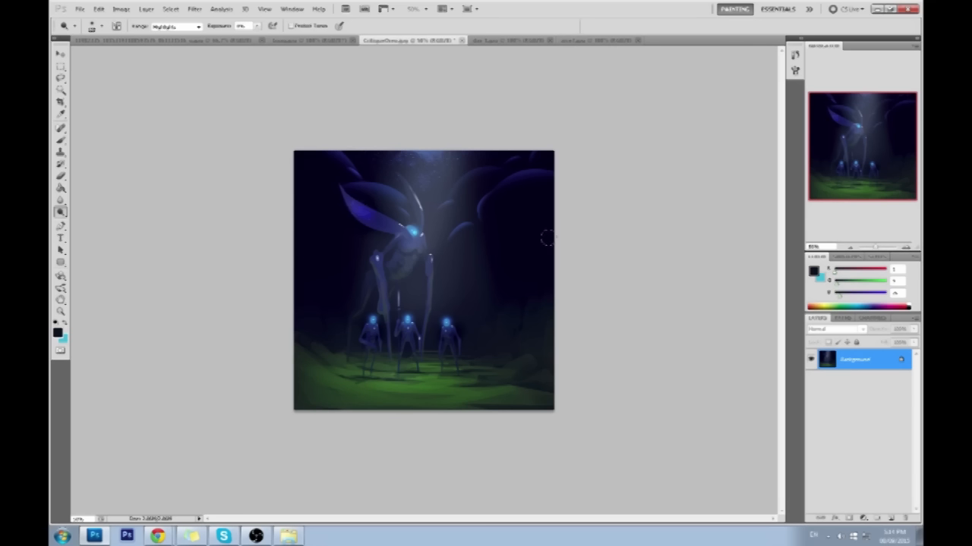
{"action": "key", "text": "b"}
{"action": "left_click", "coordinate": [383, 196], "text": "alt"}
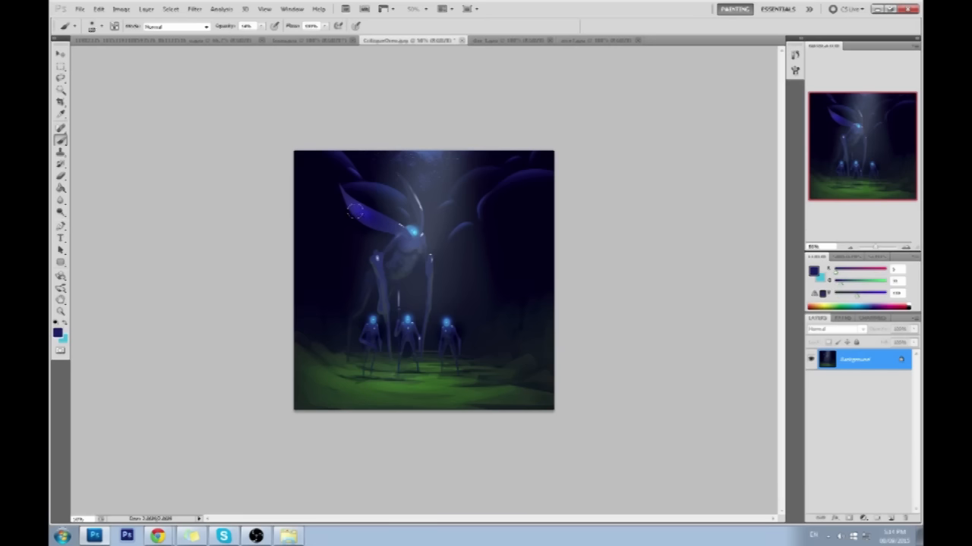
{"action": "key", "text": "ctrl+plus"}
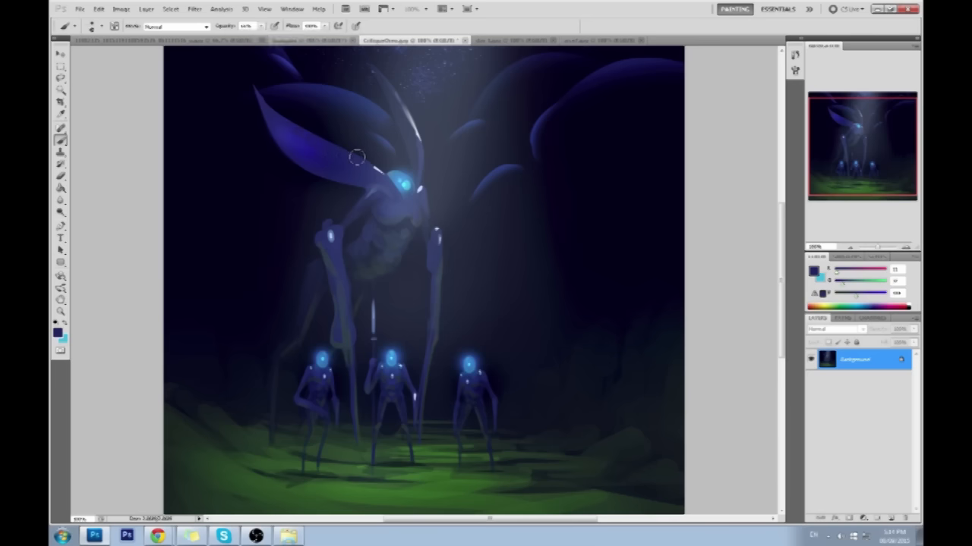
Touch up the slim antenna with blue and the Dodge tool, and enrich antenna and wing with the Sponge tool in Saturate mode.
{"action": "left_click_drag", "start_coordinate": [523, 290], "coordinate": [506, 301]}
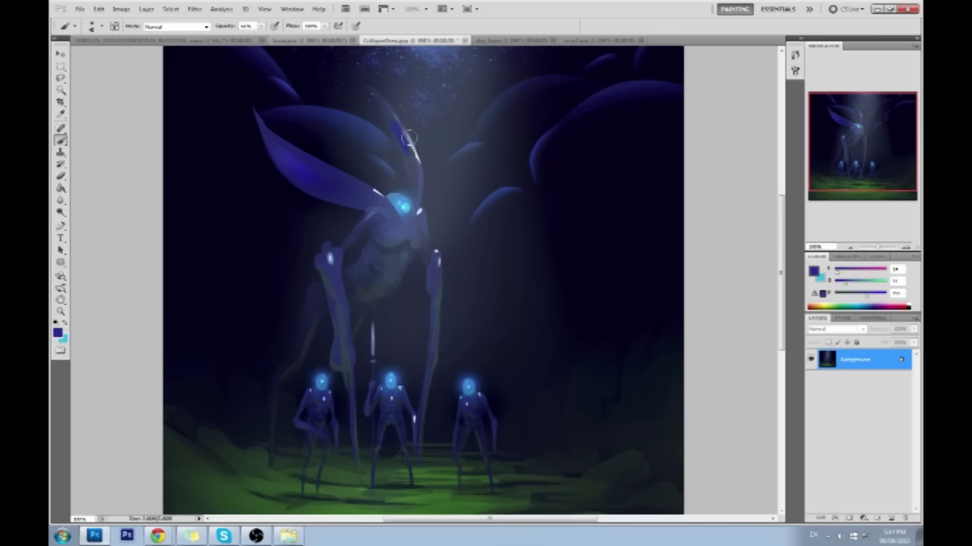
{"action": "left_click_drag", "start_coordinate": [61, 211], "coordinate": [91, 212]}
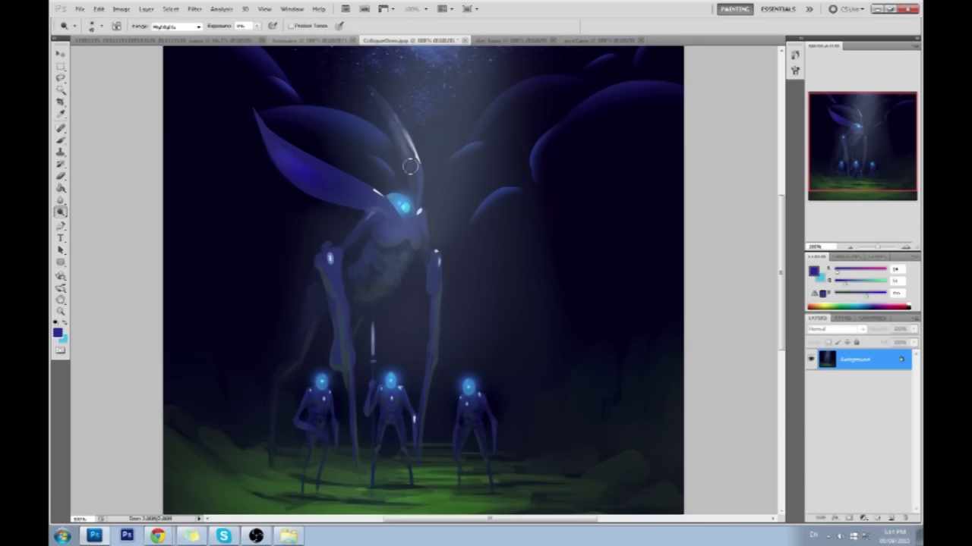
{"action": "left_click_drag", "start_coordinate": [61, 211], "coordinate": [92, 224]}
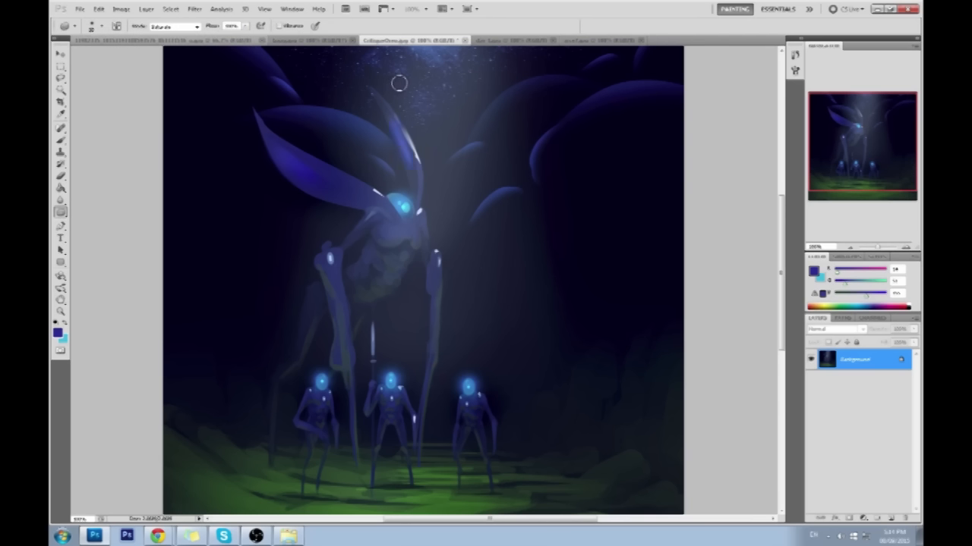
{"action": "left_click_drag", "start_coordinate": [309, 178], "coordinate": [329, 165]}
Add a new layer in Color blend mode and sample the cyan glow of the rightmost small figure's head for the brush.
{"action": "mouse_move", "coordinate": [464, 226]}
{"action": "left_mouse_down"}
{"action": "mouse_move", "coordinate": [486, 157]}
{"action": "mouse_move", "coordinate": [460, 143]}
{"action": "left_mouse_up"}
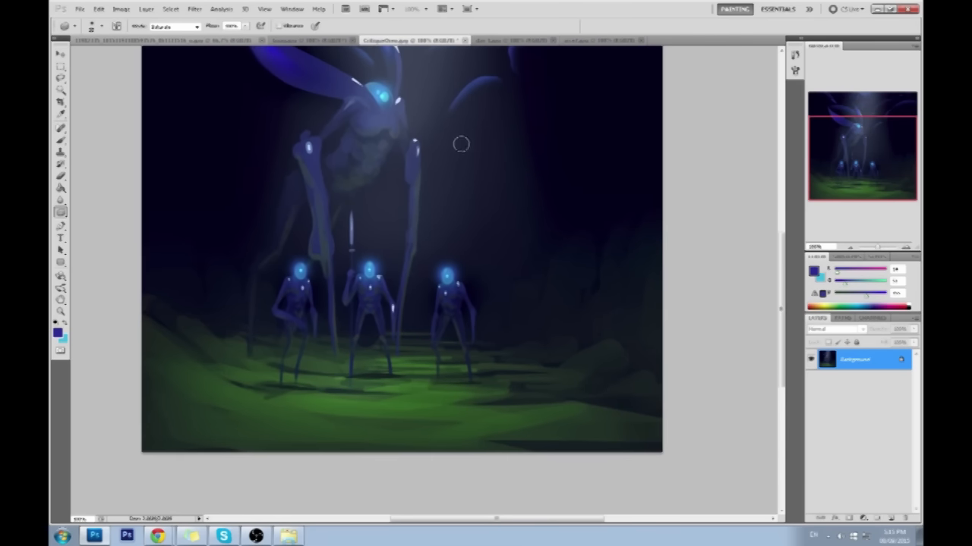
{"action": "key", "text": "b"}
{"action": "left_click", "coordinate": [448, 272], "text": "alt"}
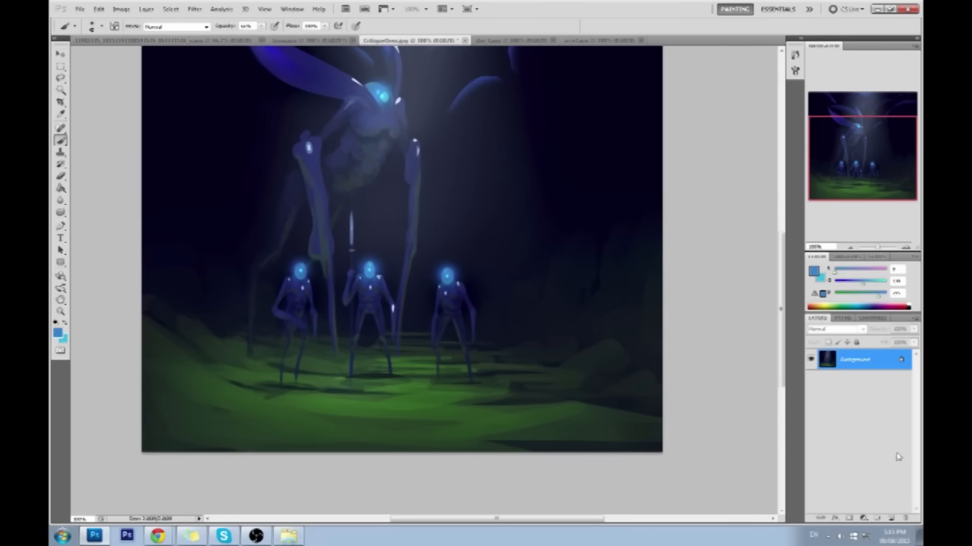
{"action": "left_click", "coordinate": [892, 517]}
{"action": "left_click", "coordinate": [835, 329]}
{"action": "left_click", "coordinate": [835, 318]}
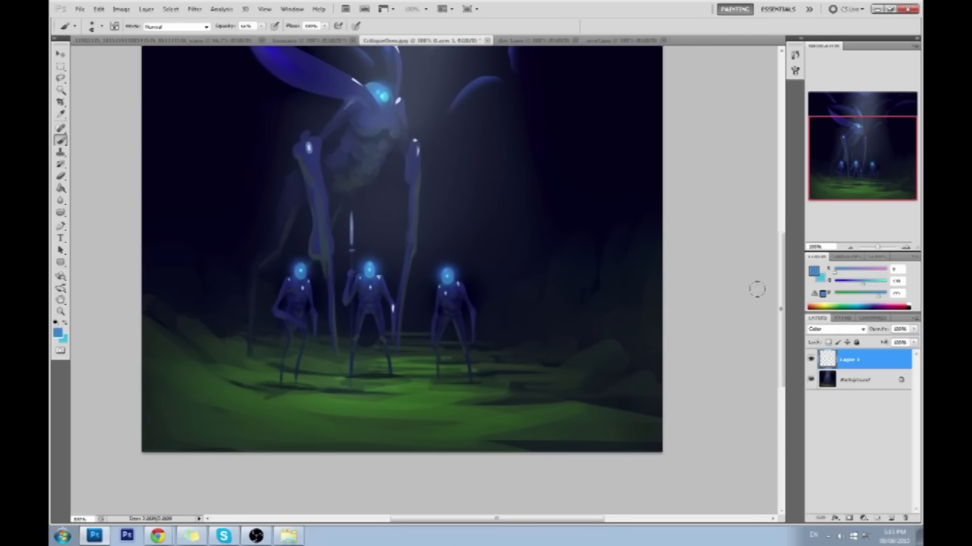
{"action": "left_click", "coordinate": [449, 275], "text": "alt"}
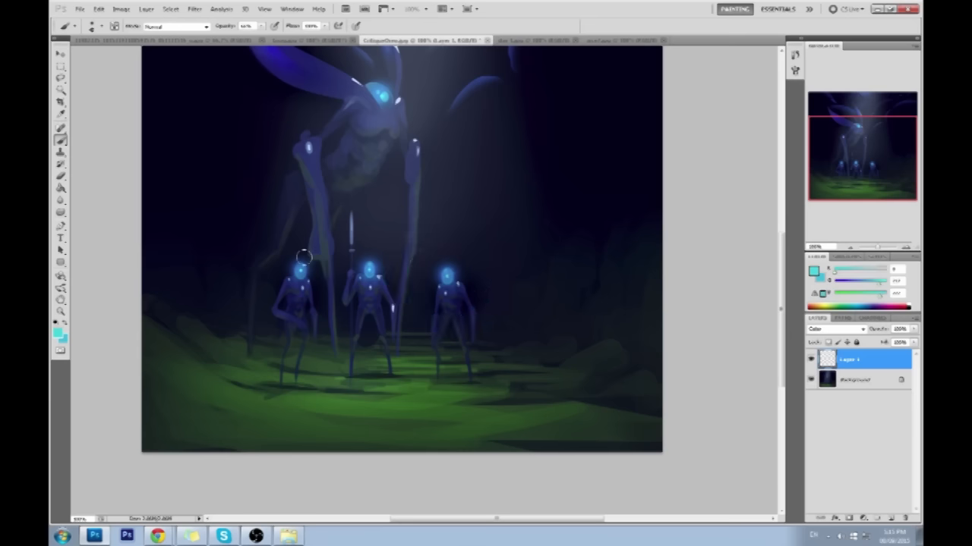
Switch to the Dodge tool and convert the locked Background into a regular layer in Normal mode at 100% opacity.
{"action": "left_click_drag", "start_coordinate": [61, 212], "coordinate": [83, 211]}
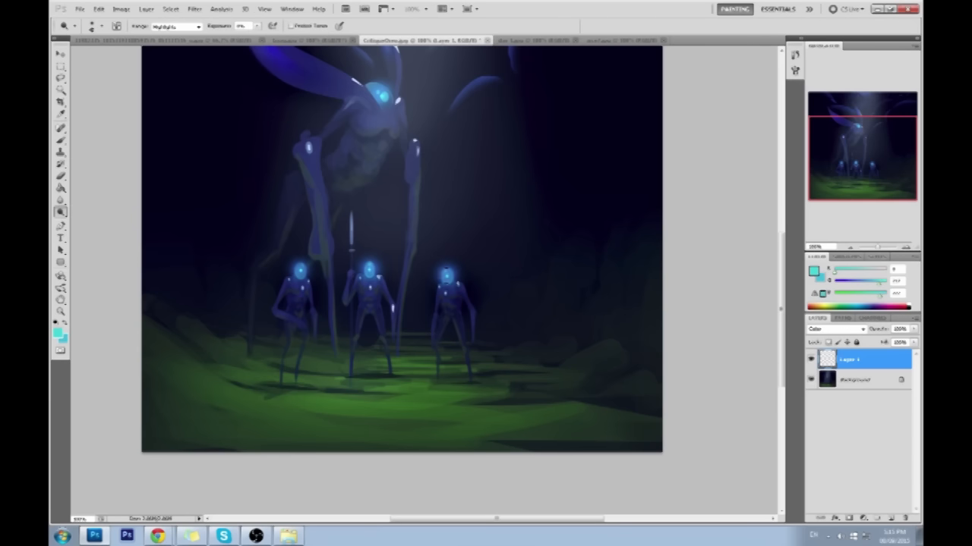
{"action": "left_click", "coordinate": [892, 384]}
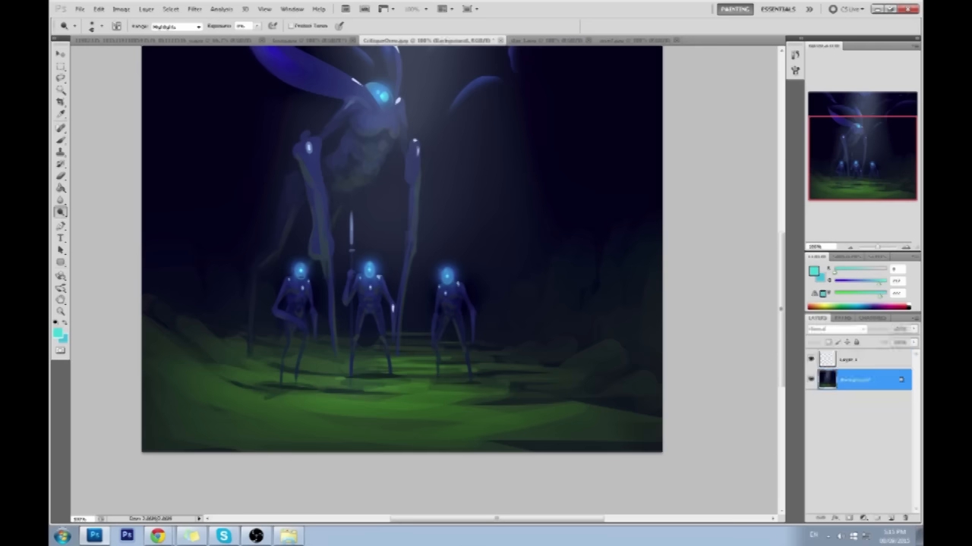
{"action": "double_click", "coordinate": [886, 390]}
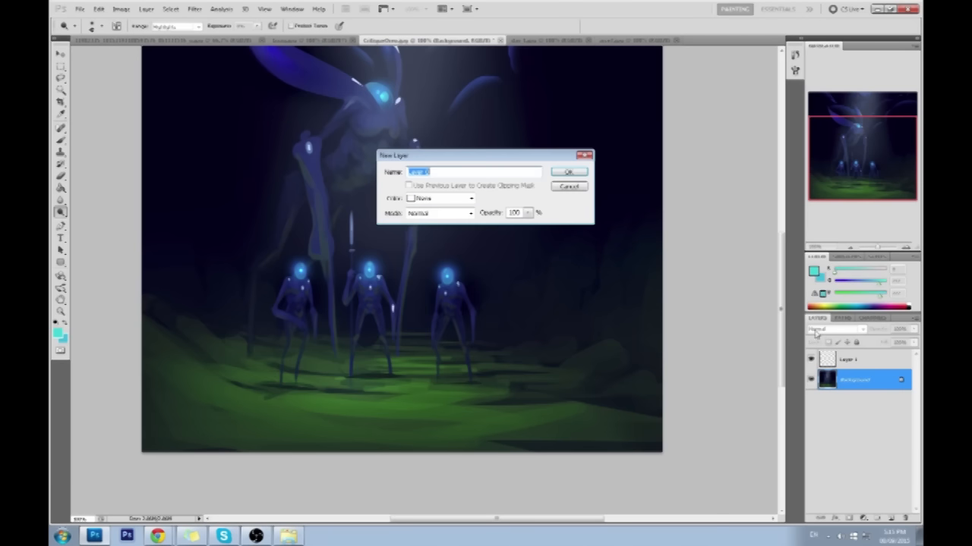
{"action": "left_click", "coordinate": [578, 173]}
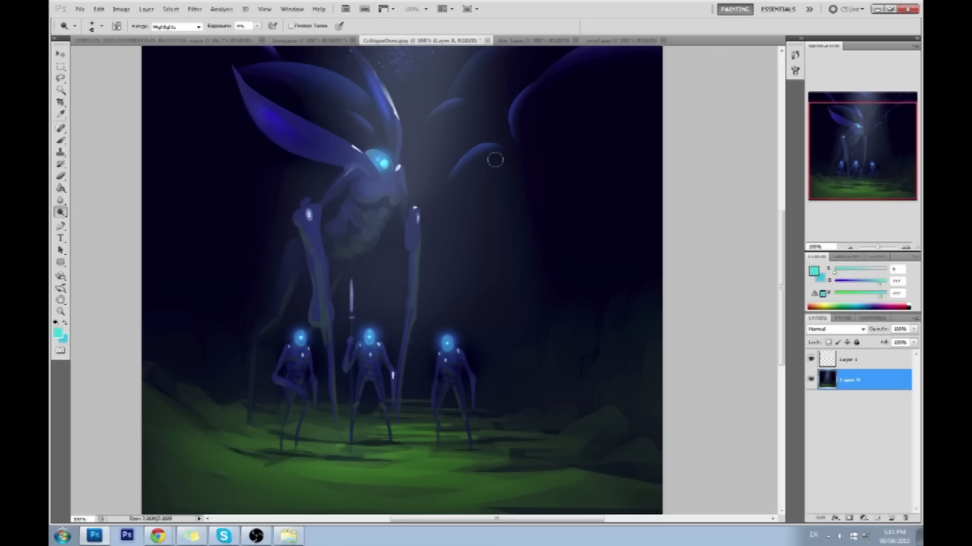
Add a new layer in Color blend mode above the painting and sample the rightmost small figure's blue head glow for the brush.
{"action": "mouse_move", "coordinate": [396, 119]}
{"action": "left_mouse_down"}
{"action": "mouse_move", "coordinate": [400, 96]}
{"action": "mouse_move", "coordinate": [392, 122]}
{"action": "left_mouse_up"}
{"action": "key", "text": "b"}
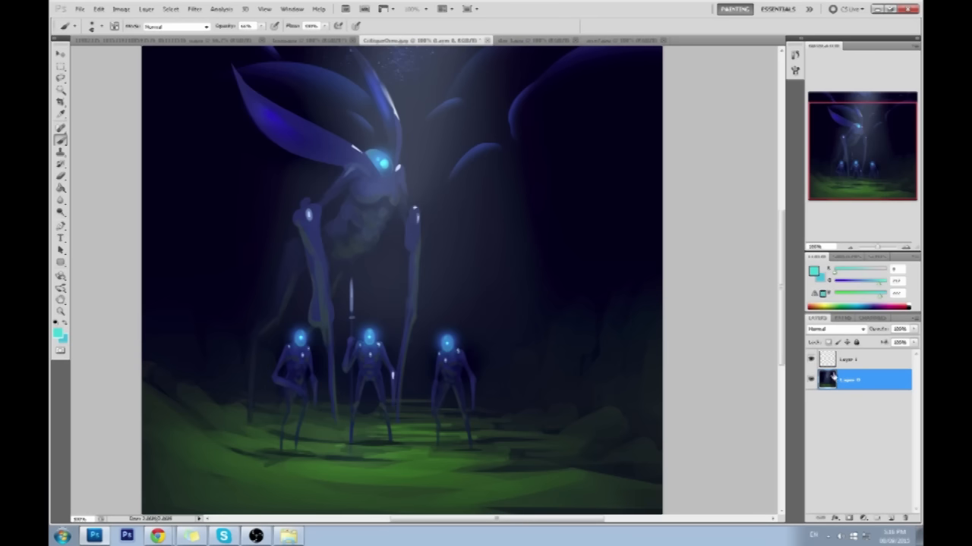
{"action": "left_click", "coordinate": [891, 517]}
{"action": "left_click", "coordinate": [827, 329]}
{"action": "left_click", "coordinate": [828, 307]}
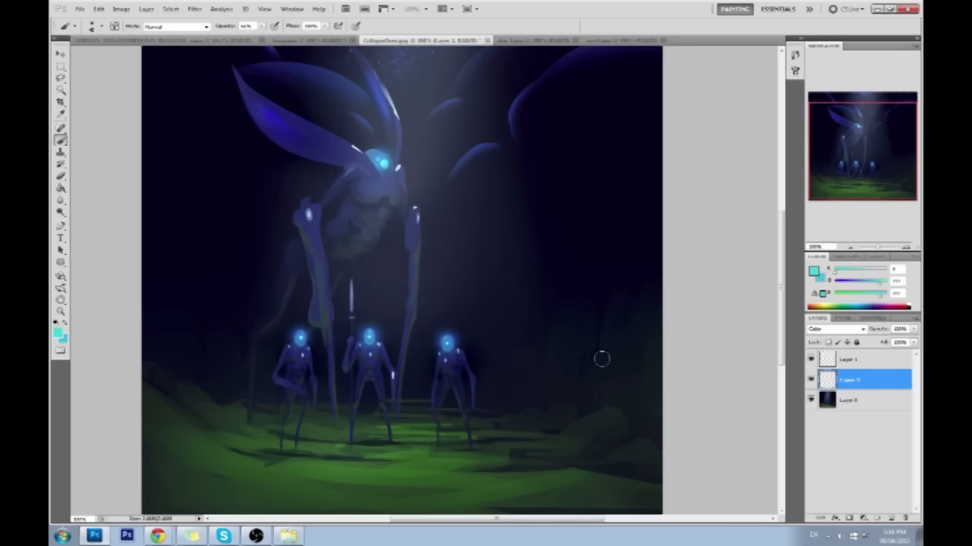
{"action": "right_click", "coordinate": [450, 336], "text": "alt+shift"}
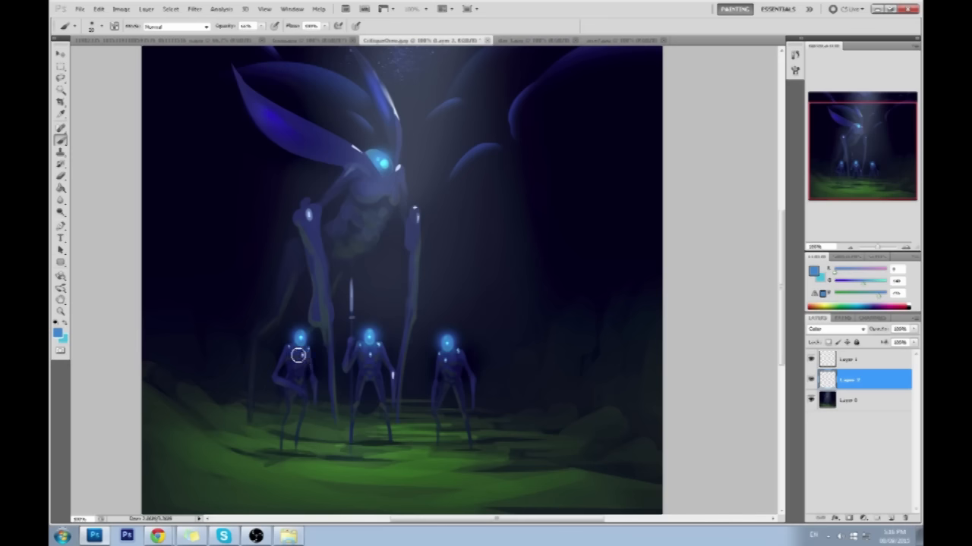
Merge all visible layers of the painting into a single layer.
{"action": "left_click", "coordinate": [870, 367]}
{"action": "right_click", "coordinate": [865, 381]}
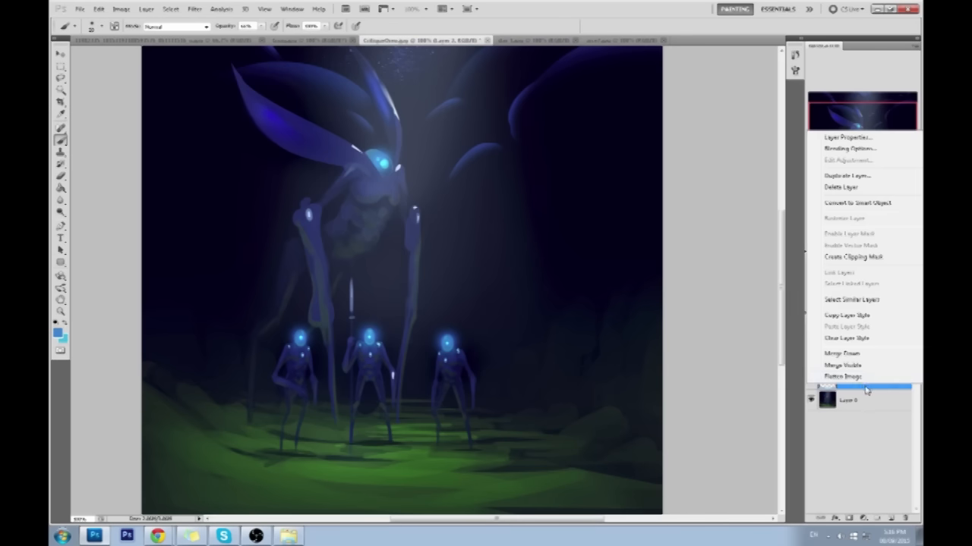
{"action": "left_click", "coordinate": [863, 384]}
Add a new layer in Color blend mode and fill it with a neutral light grey to preview the painting in greyscale.
{"action": "left_click", "coordinate": [894, 519]}
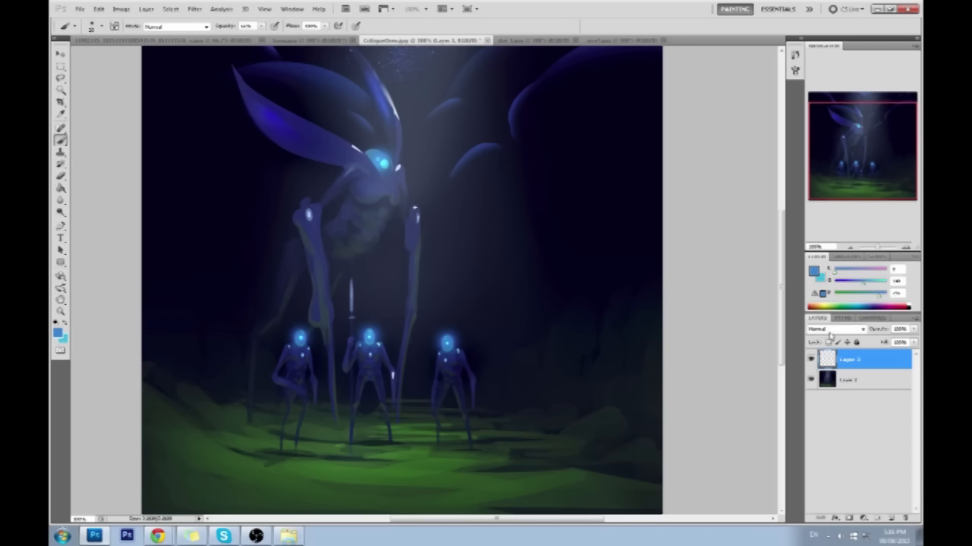
{"action": "left_click", "coordinate": [813, 273]}
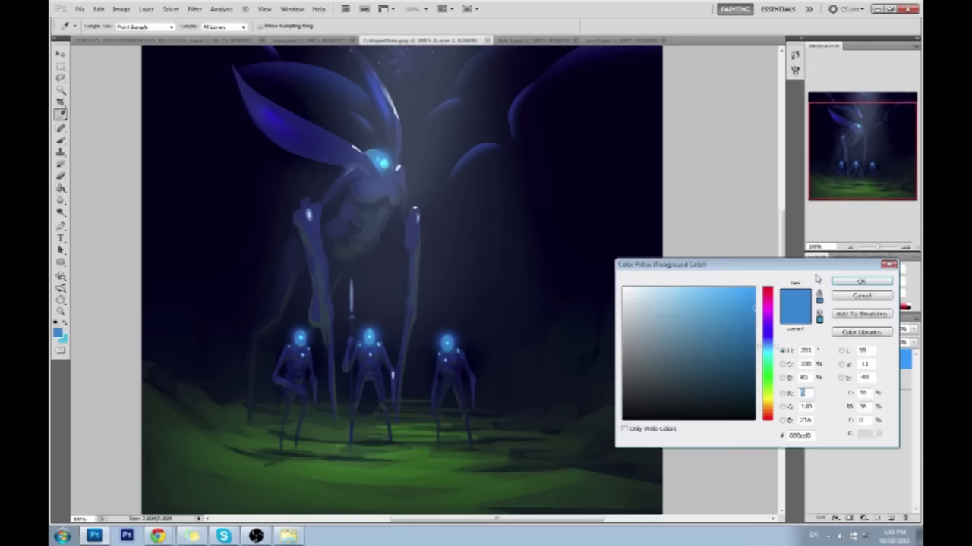
{"action": "left_click_drag", "start_coordinate": [659, 328], "coordinate": [622, 319]}
{"action": "left_click", "coordinate": [834, 283]}
{"action": "key", "text": "g"}
{"action": "left_click", "coordinate": [565, 285]}
{"action": "left_click_drag", "start_coordinate": [516, 343], "coordinate": [560, 369]}
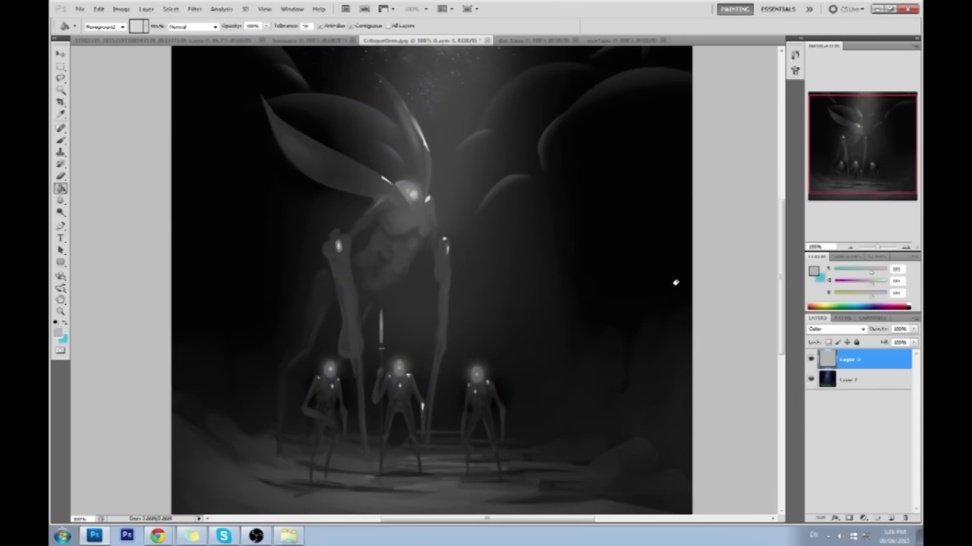
Sample the grey values of the three small figures' heads and their surroundings in the Color Picker.
{"action": "left_click", "coordinate": [815, 273]}
{"action": "left_click", "coordinate": [627, 302]}
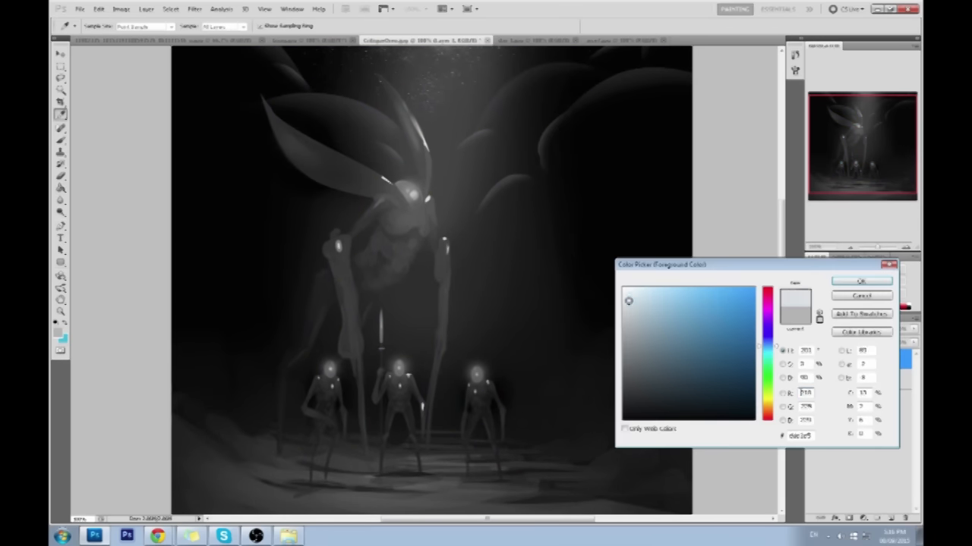
{"action": "left_click", "coordinate": [861, 282]}
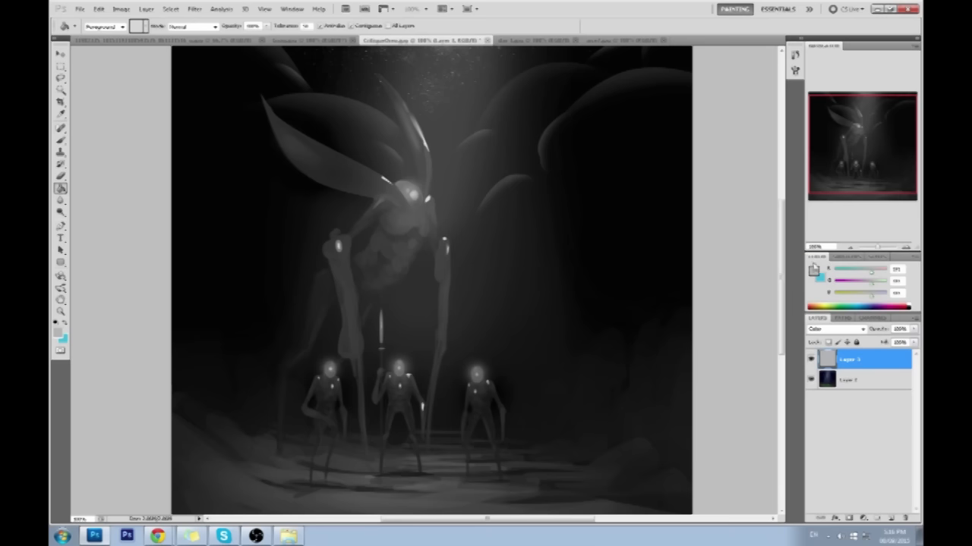
{"action": "left_click", "coordinate": [814, 270]}
{"action": "left_click", "coordinate": [488, 380]}
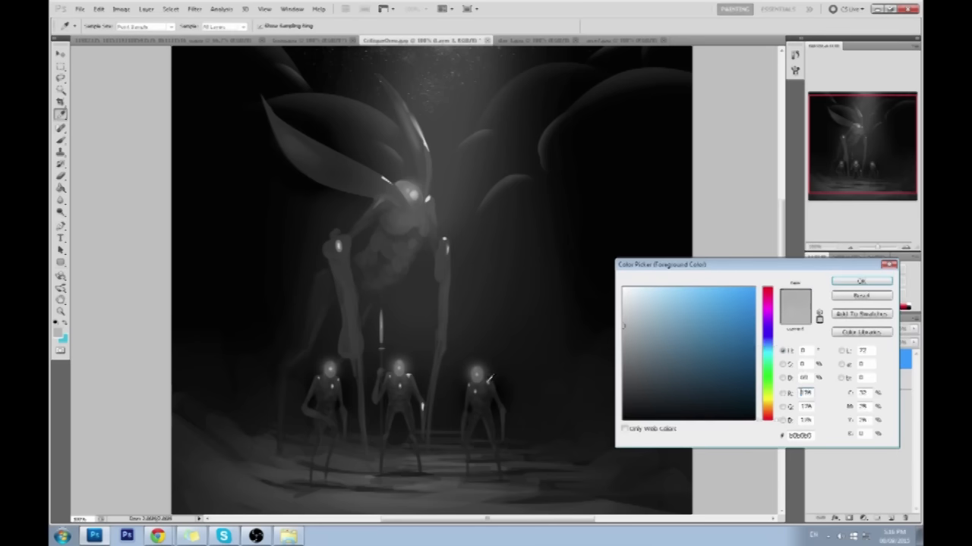
{"action": "left_click", "coordinate": [490, 380]}
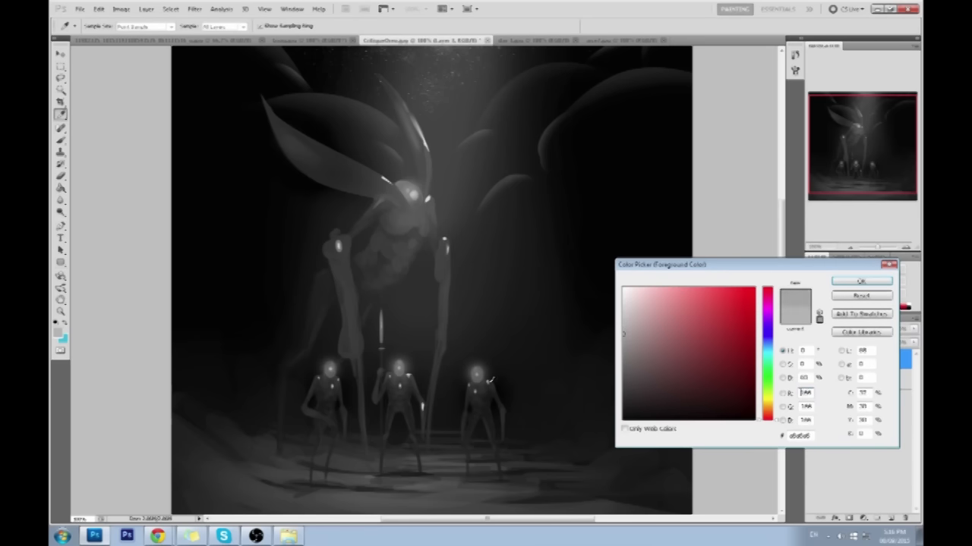
{"action": "left_click", "coordinate": [411, 370]}
{"action": "left_click", "coordinate": [329, 369]}
{"action": "left_click", "coordinate": [331, 369]}
{"action": "left_click", "coordinate": [399, 361]}
{"action": "left_click", "coordinate": [402, 361]}
{"action": "left_click", "coordinate": [404, 362]}
{"action": "left_click", "coordinate": [481, 377]}
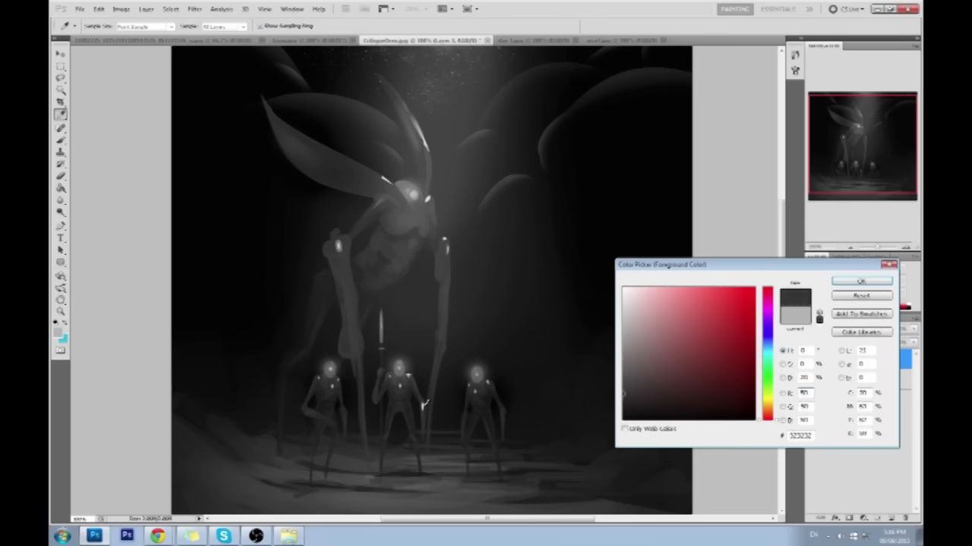
{"action": "left_click", "coordinate": [623, 307]}
{"action": "left_click", "coordinate": [491, 376]}
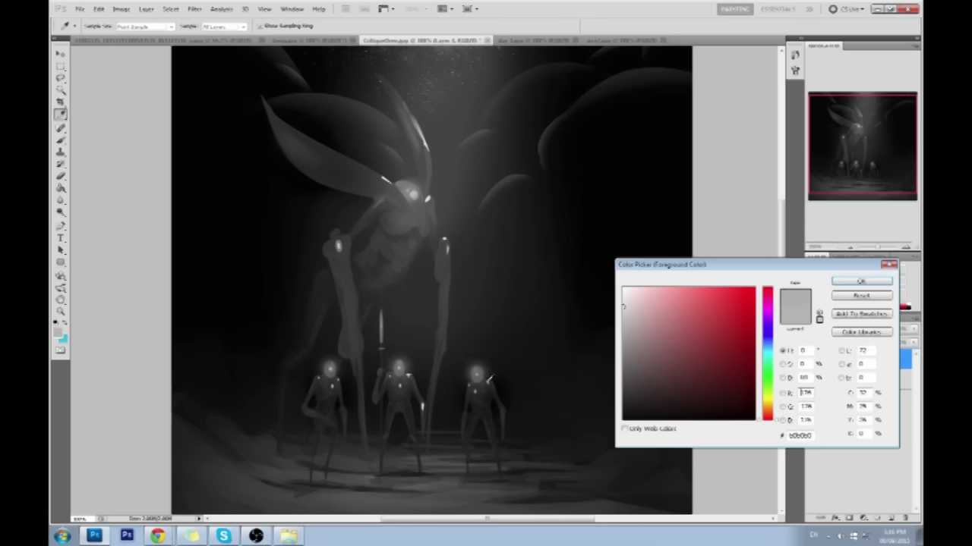
{"action": "left_click", "coordinate": [339, 375]}
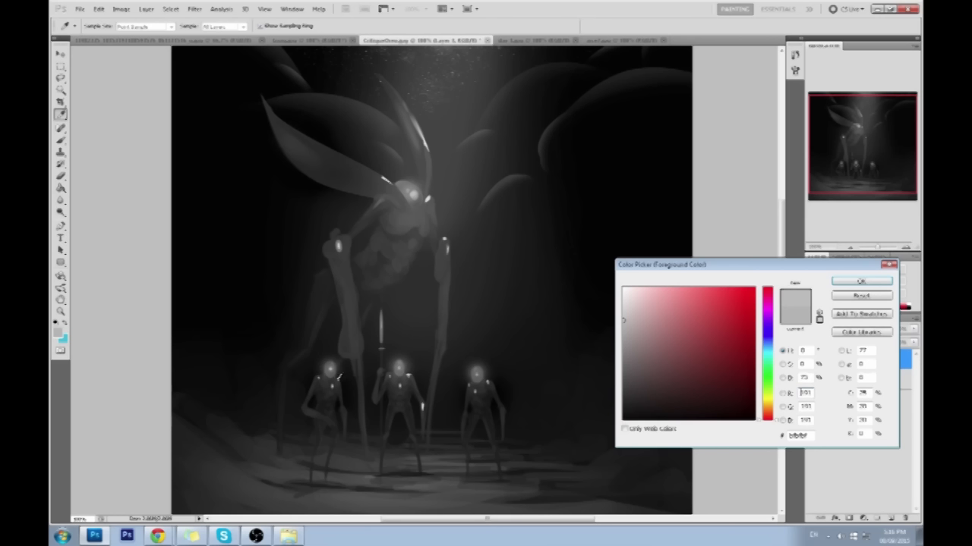
{"action": "left_click_drag", "start_coordinate": [331, 384], "coordinate": [349, 375]}
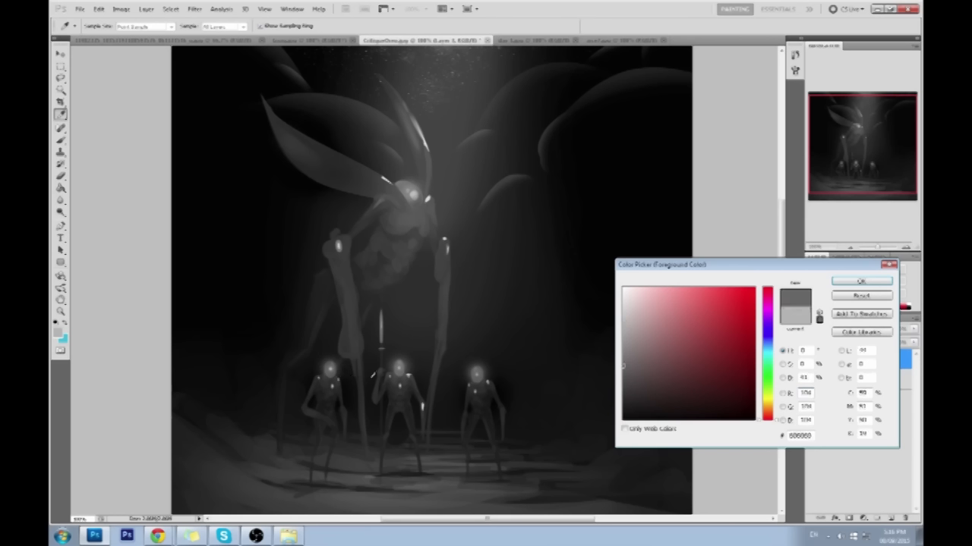
Compare the grey values of the small figures' heads with those of the large creature's glowing head.
{"action": "left_click_drag", "start_coordinate": [477, 371], "coordinate": [424, 322]}
{"action": "left_click_drag", "start_coordinate": [410, 184], "coordinate": [418, 211]}
{"action": "left_click_drag", "start_coordinate": [403, 364], "coordinate": [423, 213]}
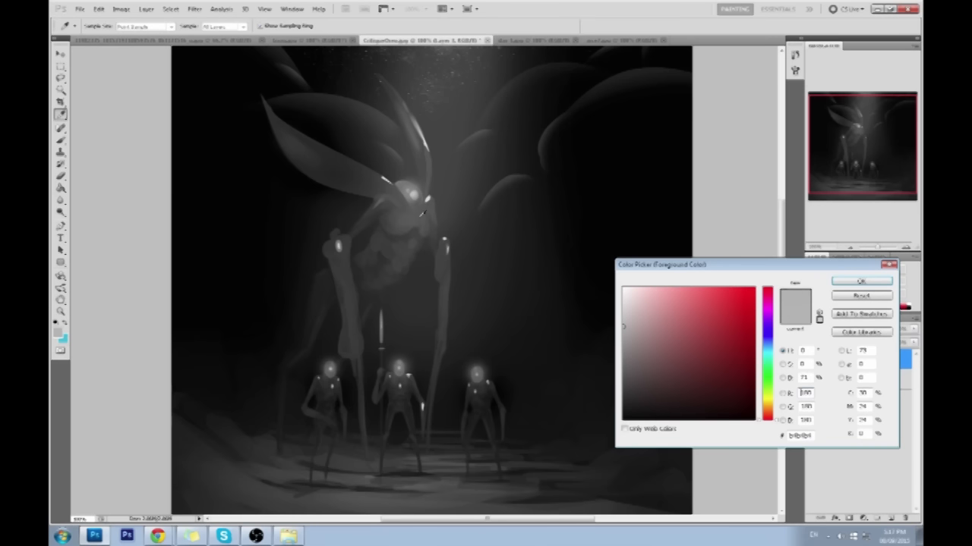
{"action": "left_click", "coordinate": [416, 189]}
{"action": "left_click", "coordinate": [844, 283]}
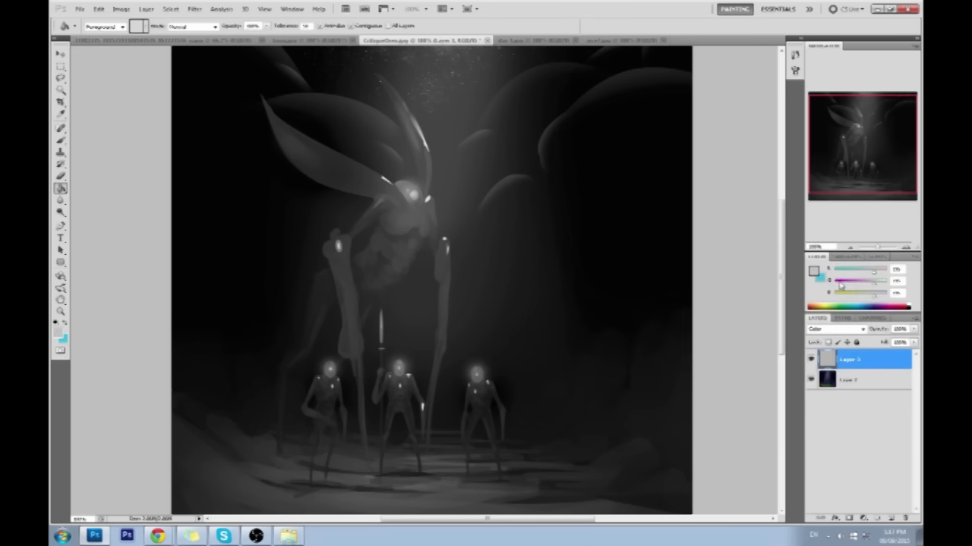
Select the painting layer beneath the grey layer and raise the Dodge tool's exposure with the range on Highlights.
{"action": "left_click", "coordinate": [879, 382]}
{"action": "left_click_drag", "start_coordinate": [61, 212], "coordinate": [91, 214]}
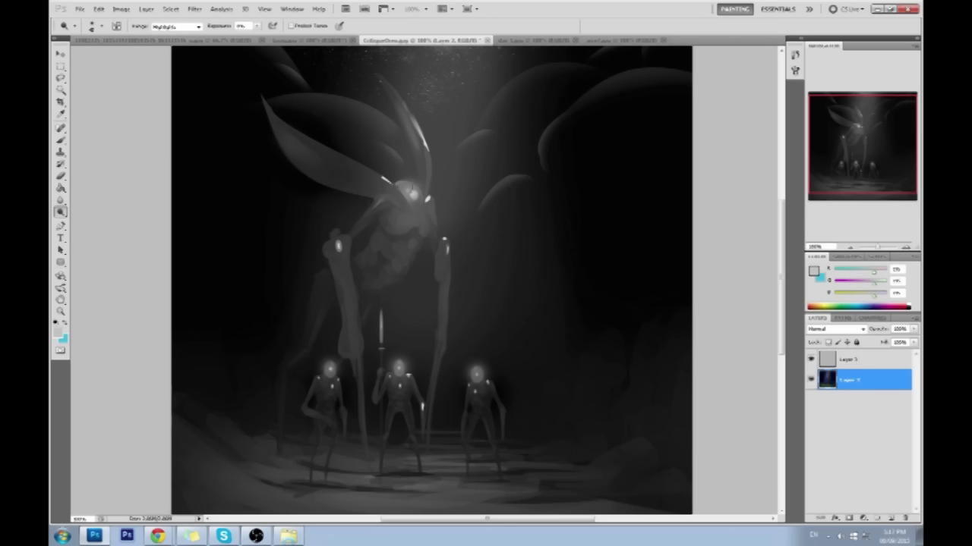
{"action": "left_click_drag", "start_coordinate": [261, 27], "coordinate": [278, 39]}
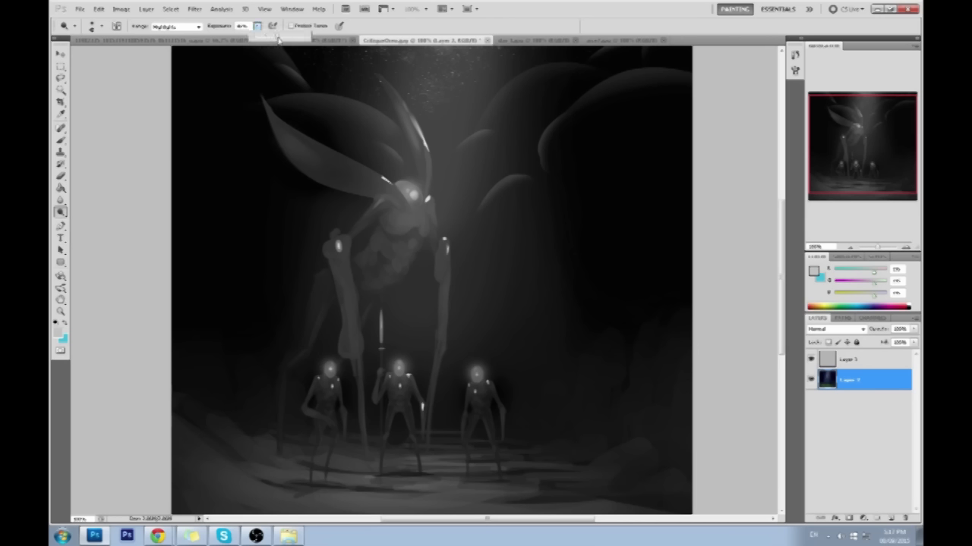
{"action": "left_click", "coordinate": [677, 95]}
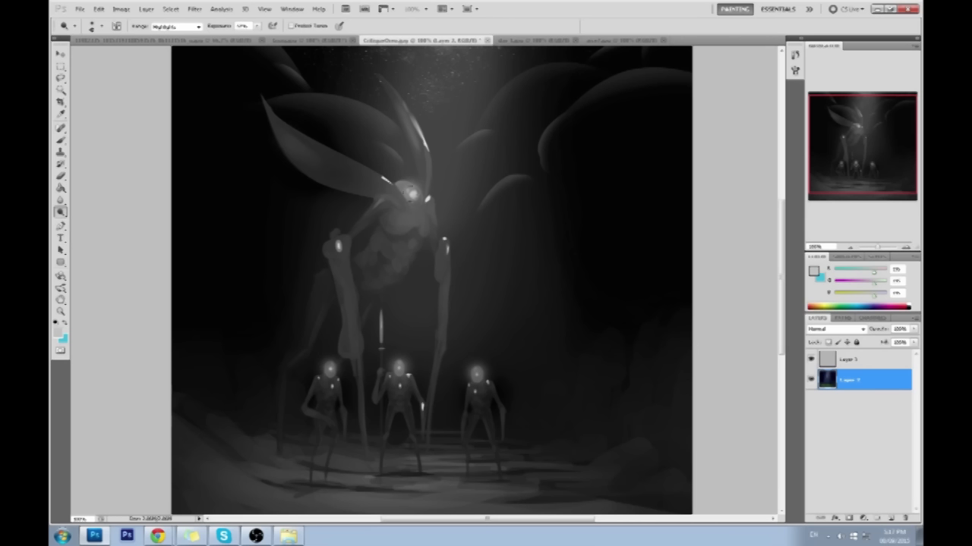
Toggle the grey layer's visibility to compare the painting in colour and in greyscale.
{"action": "left_click", "coordinate": [810, 360]}
{"action": "left_click", "coordinate": [811, 359]}
{"action": "left_click", "coordinate": [810, 360]}
{"action": "left_click", "coordinate": [810, 360]}
Add a new layer between the painting and the grey layer, and sample the grey of the rightmost figure's head.
{"action": "left_click", "coordinate": [890, 519]}
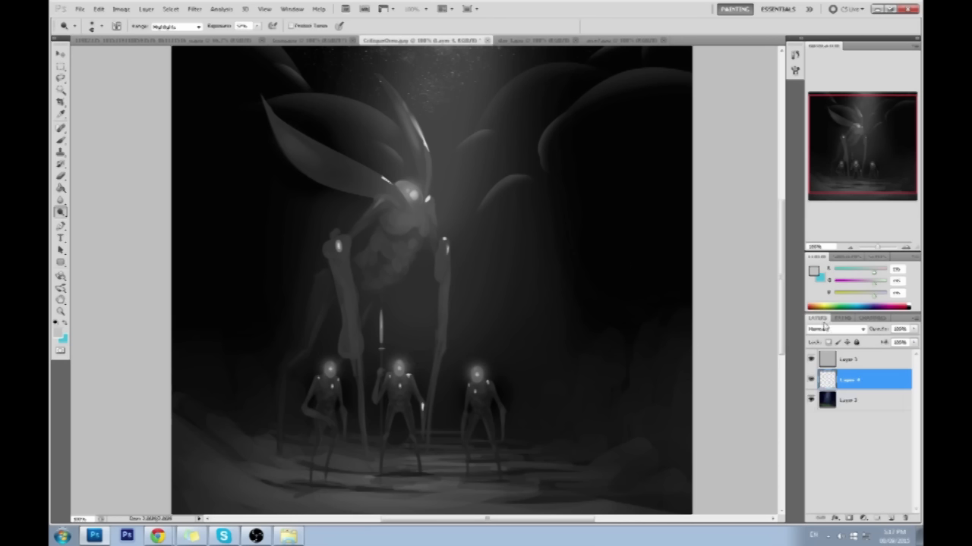
{"action": "left_click", "coordinate": [813, 271]}
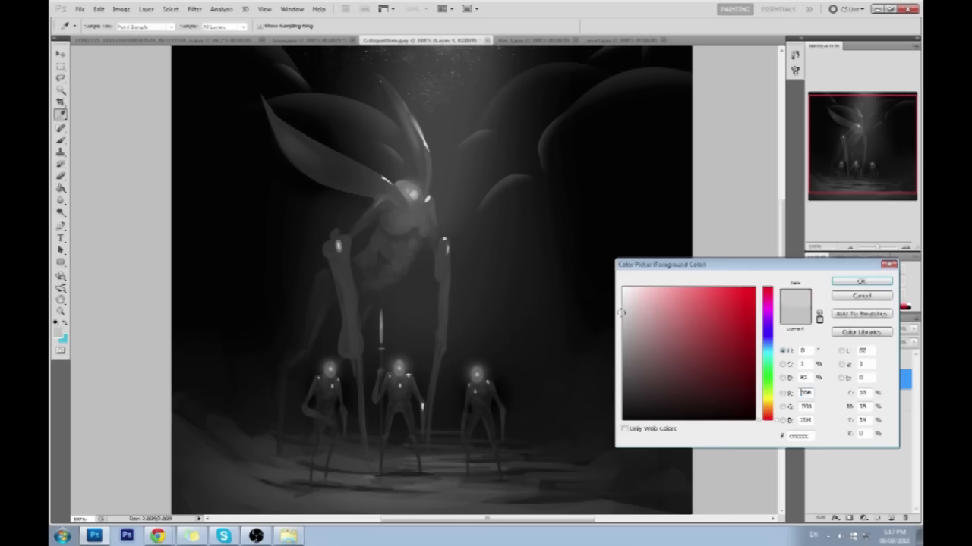
{"action": "left_click", "coordinate": [478, 372]}
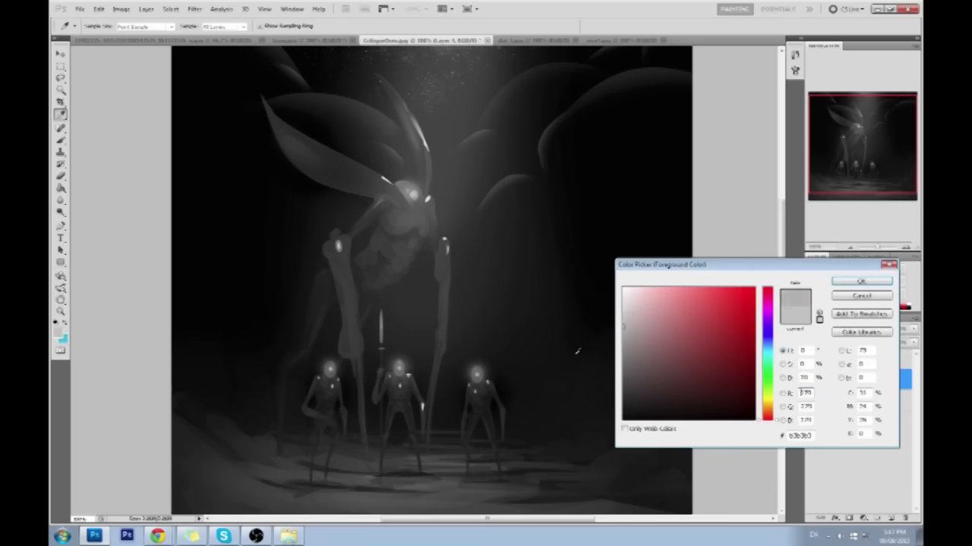
{"action": "left_click", "coordinate": [861, 282]}
Hide the grey layer, sample the cyan of the rightmost figure's head and lighten the foreground colour to b1ffff.
{"action": "left_click", "coordinate": [811, 359]}
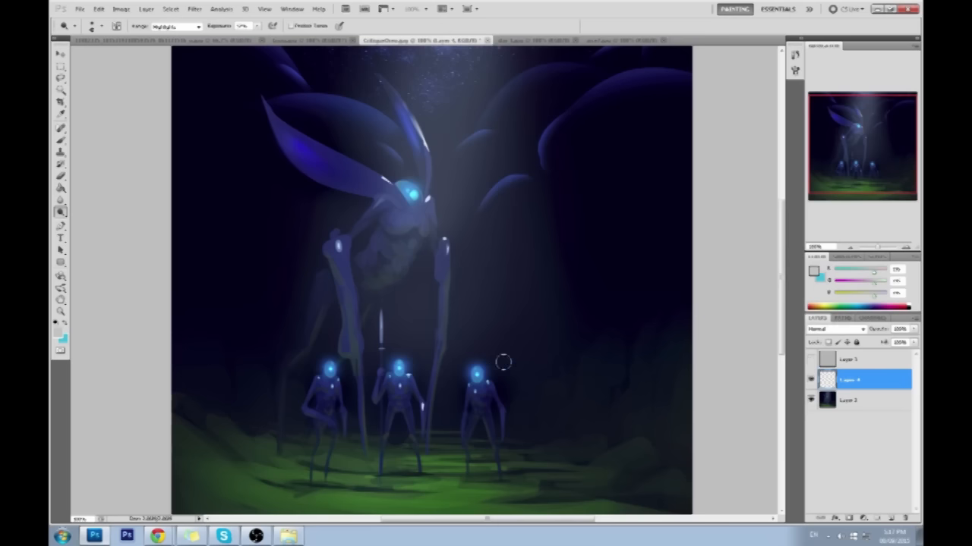
{"action": "left_click", "coordinate": [813, 271]}
{"action": "left_click", "coordinate": [477, 373]}
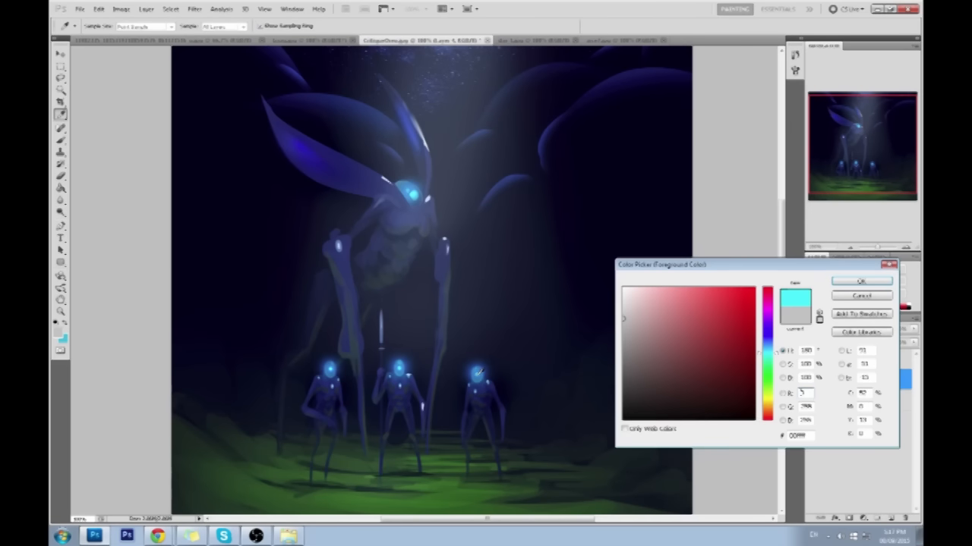
{"action": "left_click", "coordinate": [861, 282]}
{"action": "left_click", "coordinate": [813, 274]}
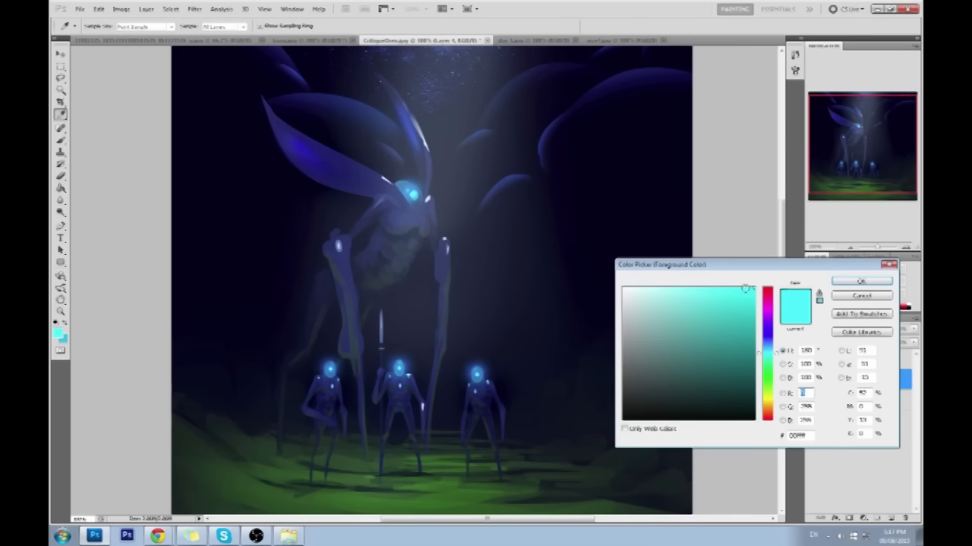
{"action": "left_click_drag", "start_coordinate": [750, 288], "coordinate": [660, 271]}
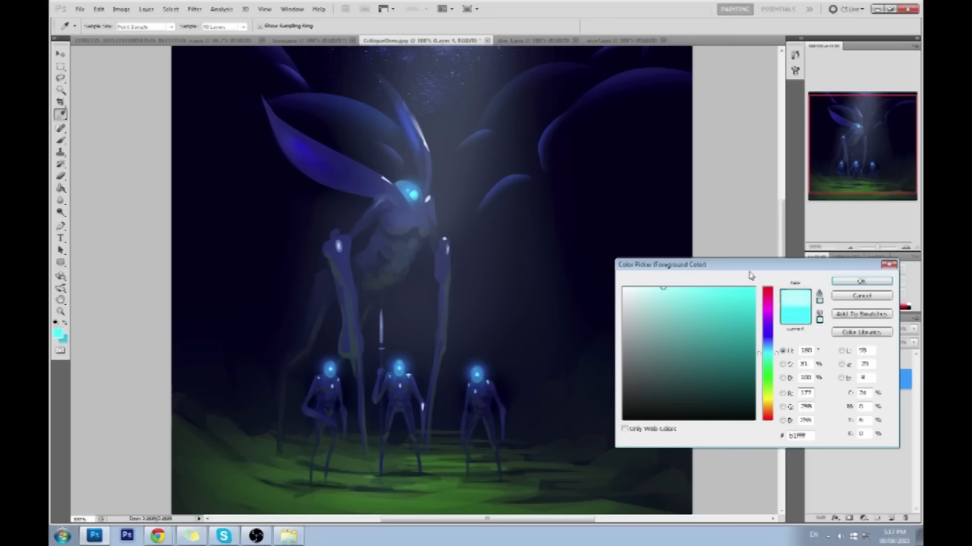
{"action": "left_click", "coordinate": [842, 285]}
Paint pale cyan light cores in the small figures' heads with the brush at 100% opacity.
{"action": "key", "text": "o"}
{"action": "key", "text": "z"}
{"action": "left_click_drag", "start_coordinate": [383, 364], "coordinate": [579, 405]}
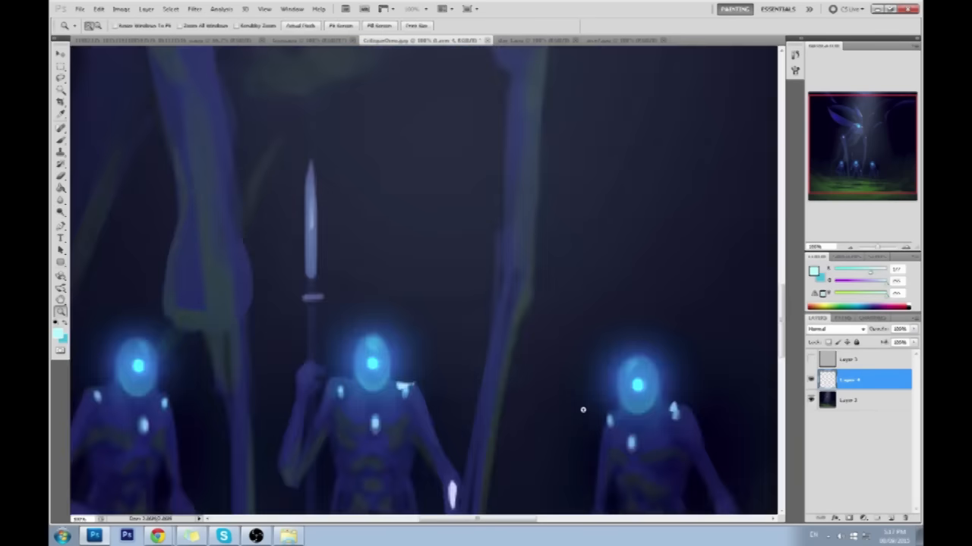
{"action": "key", "text": "b"}
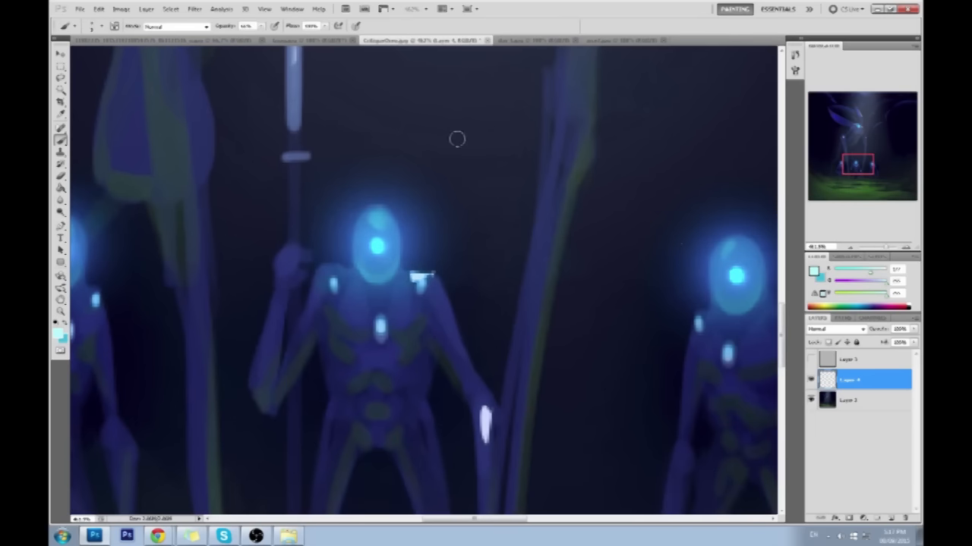
{"action": "key", "text": "0"}
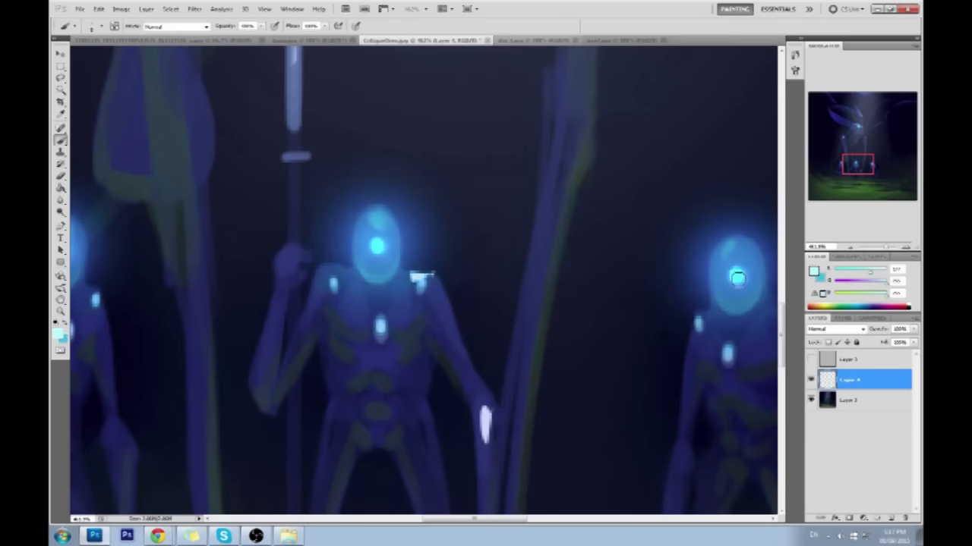
{"action": "left_click", "coordinate": [737, 278]}
{"action": "left_click", "coordinate": [377, 247]}
{"action": "left_click_drag", "start_coordinate": [343, 269], "coordinate": [467, 281]}
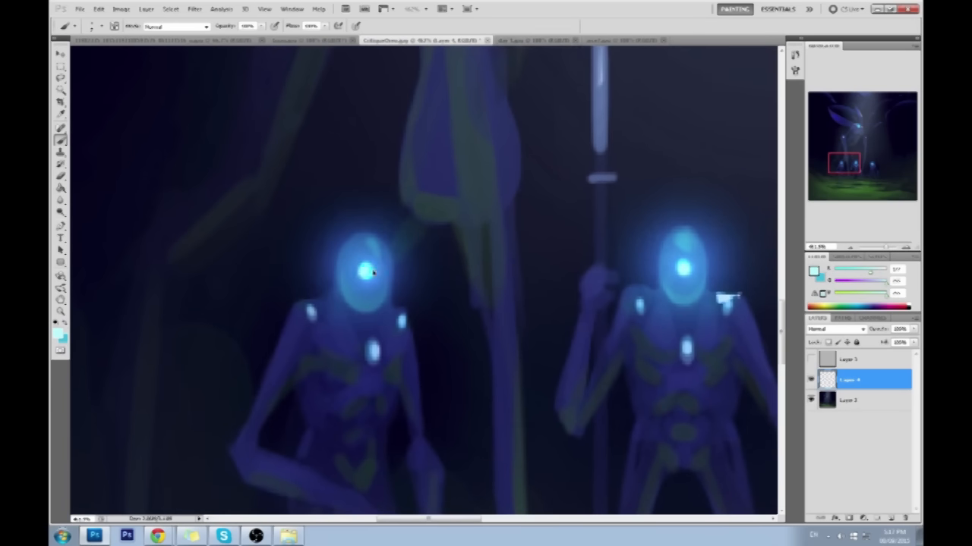
Paint a pale cyan highlight over the bright spot in the large creature's head.
{"action": "left_click", "coordinate": [862, 133]}
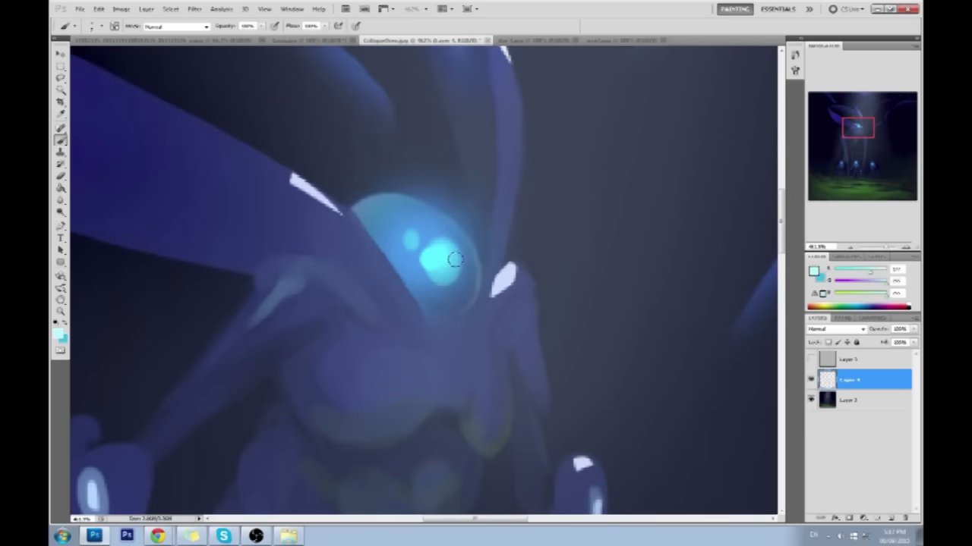
{"action": "left_click", "coordinate": [426, 259]}
{"action": "scroll", "coordinate": [545, 308], "scroll_direction": "down", "scroll_amount": 15}
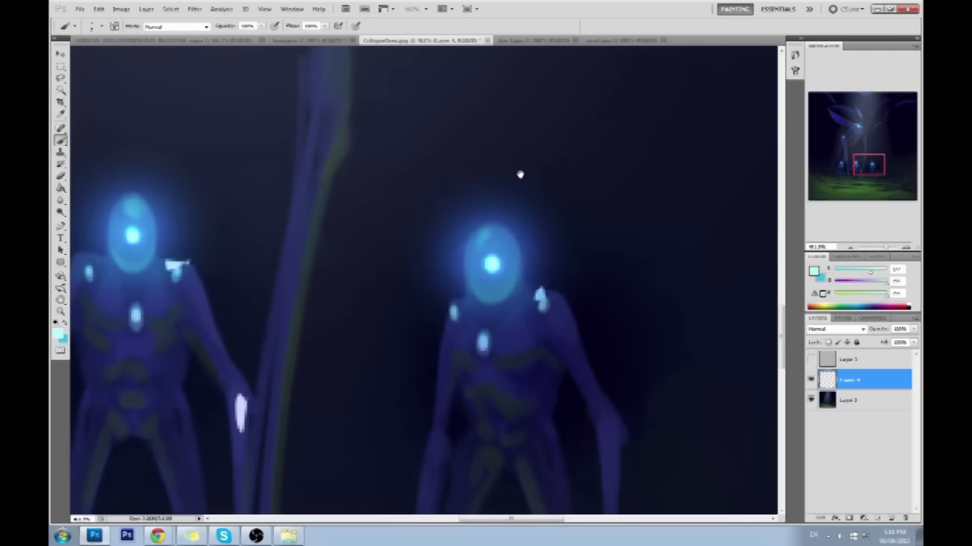
Add a Multiply layer, sample the dark blue near the rightmost figure's shoulder and try toning down its highlight at reduced brush opacity.
{"action": "left_click", "coordinate": [890, 517]}
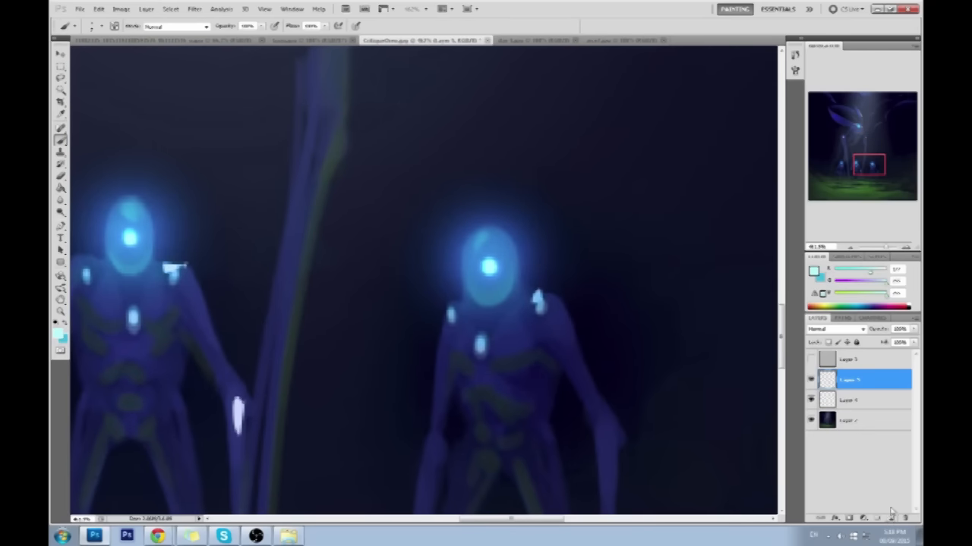
{"action": "left_click", "coordinate": [838, 329]}
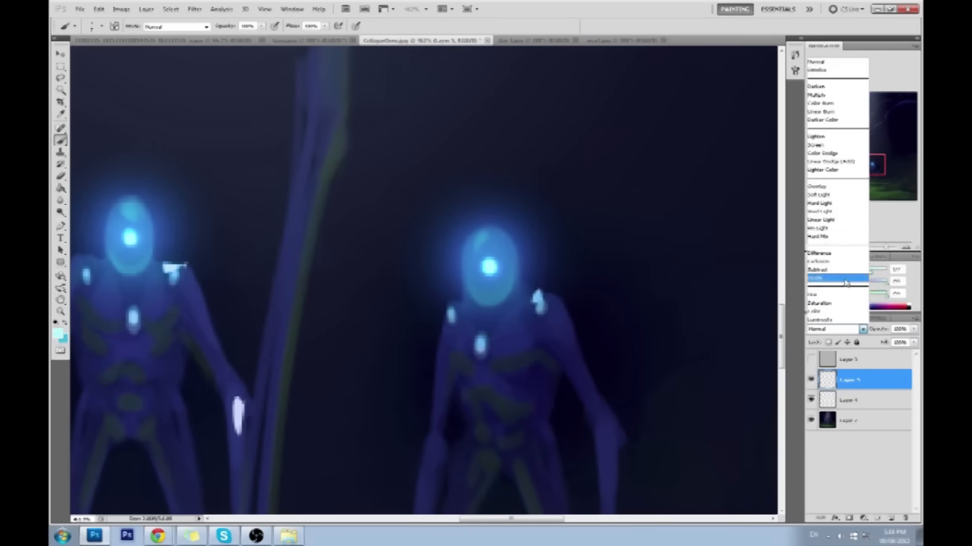
{"action": "left_click", "coordinate": [829, 96]}
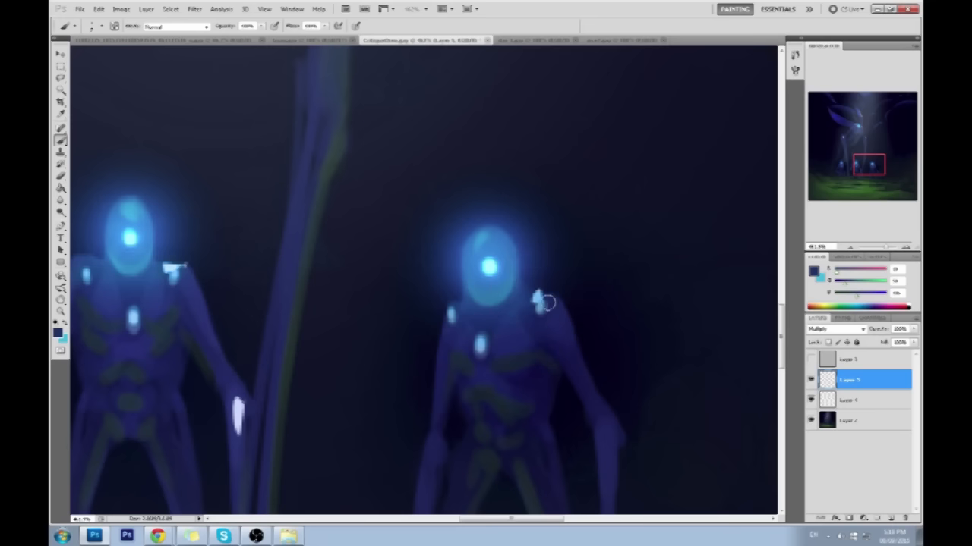
{"action": "left_click", "coordinate": [529, 292], "text": "alt"}
{"action": "left_click_drag", "start_coordinate": [256, 35], "coordinate": [217, 38]}
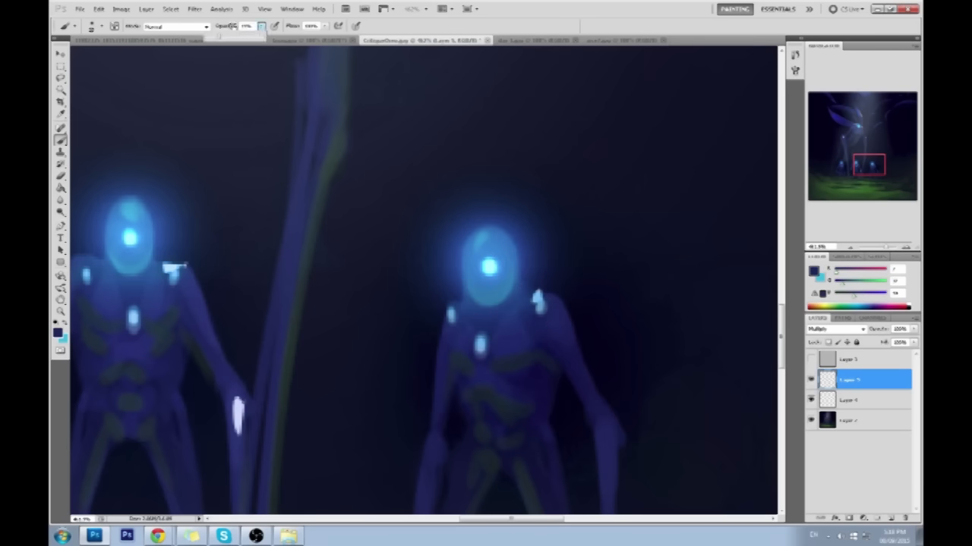
{"action": "left_click_drag", "start_coordinate": [535, 300], "coordinate": [544, 285]}
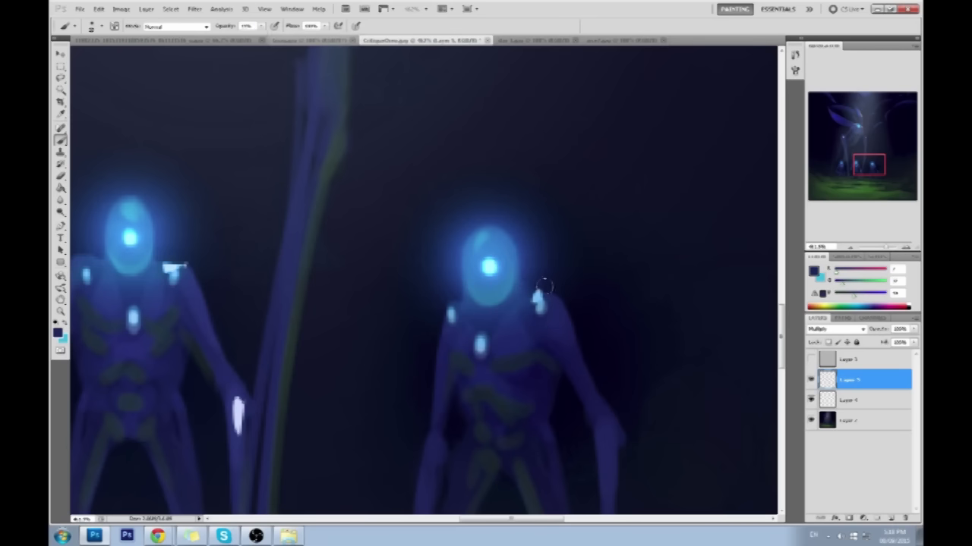
Set the new layer's blend mode to Darken and tone down the middle figure's forearm highlight with dark blue.
{"action": "left_click", "coordinate": [816, 329]}
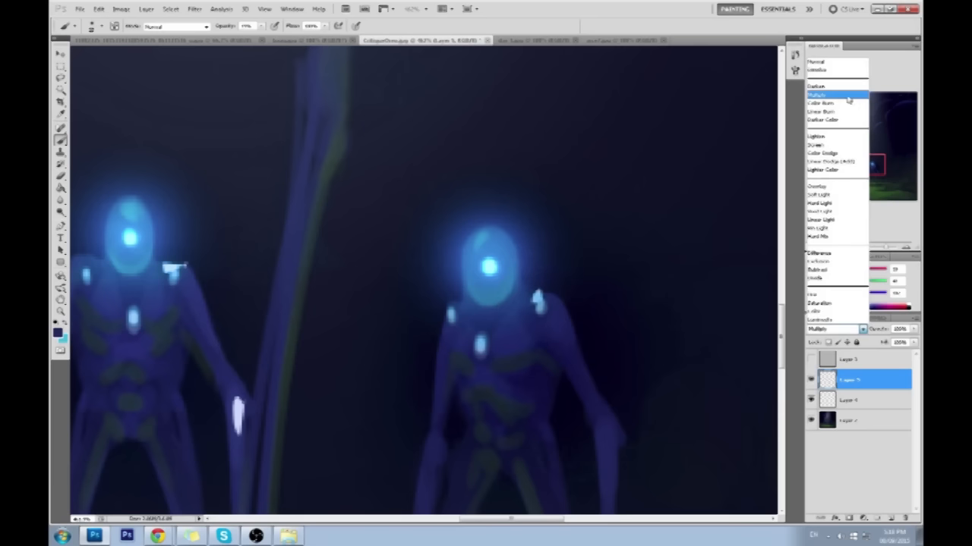
{"action": "left_click", "coordinate": [831, 87]}
{"action": "left_click_drag", "start_coordinate": [534, 282], "coordinate": [529, 301]}
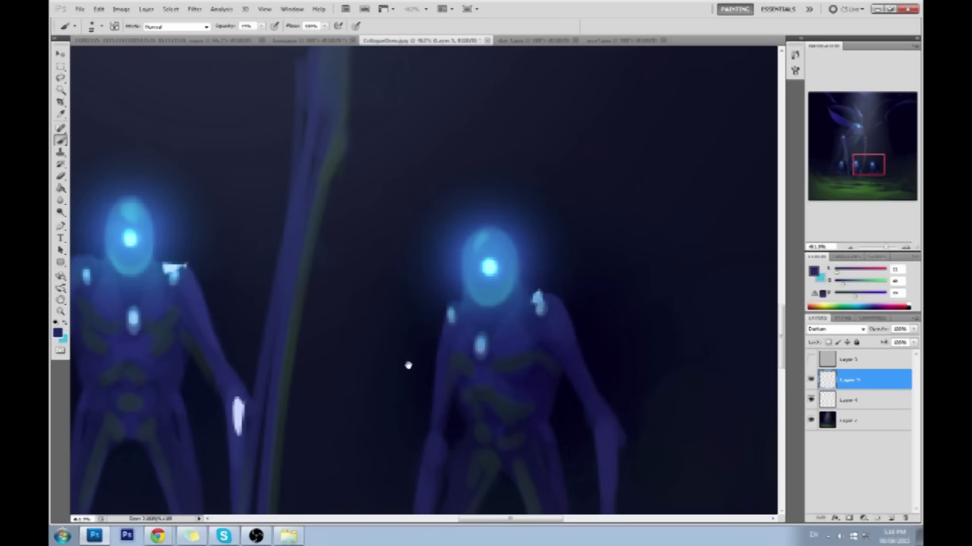
{"action": "left_click_drag", "start_coordinate": [405, 364], "coordinate": [485, 304]}
{"action": "left_click", "coordinate": [433, 338]}
{"action": "left_click_drag", "start_coordinate": [422, 358], "coordinate": [399, 380]}
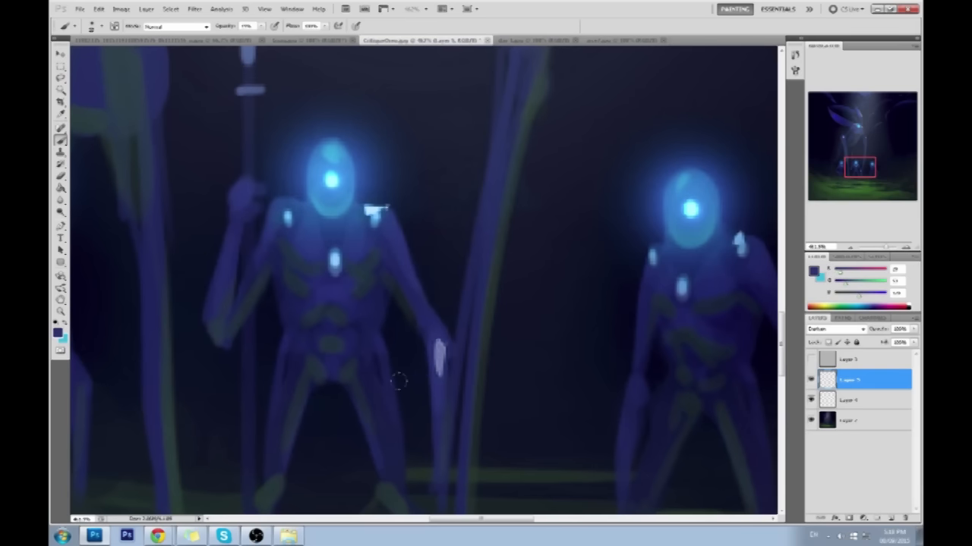
Show the grey layer and dim the middle figure's shoulder highlight, sampling greys from the middle and rightmost figures.
{"action": "left_click", "coordinate": [810, 360]}
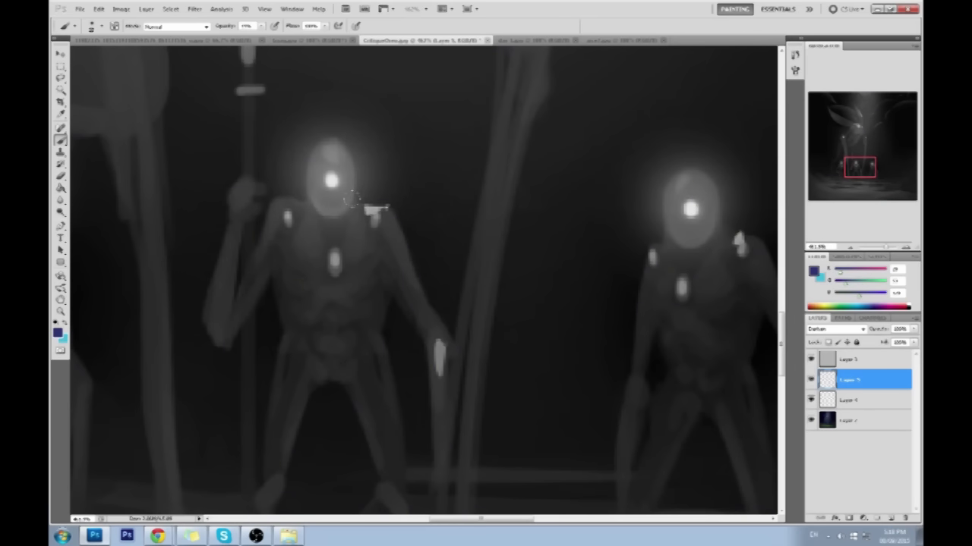
{"action": "left_click", "coordinate": [345, 203], "text": "alt"}
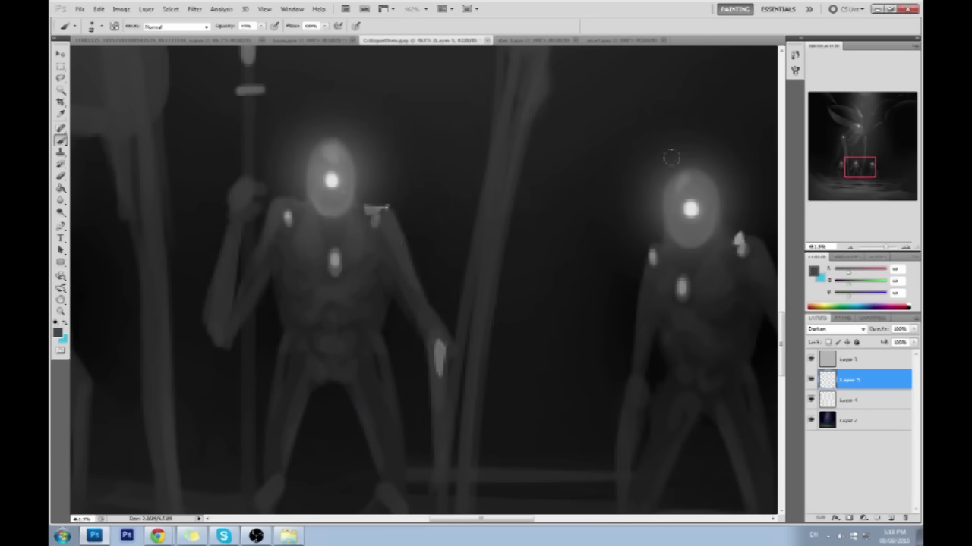
{"action": "left_click", "coordinate": [689, 302], "text": "alt"}
{"action": "left_click", "coordinate": [664, 260], "text": "alt"}
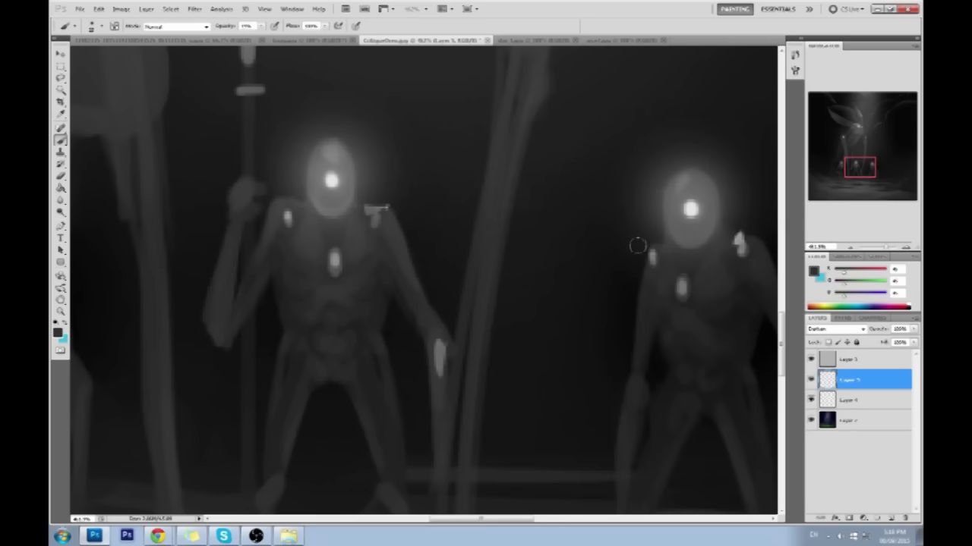
{"action": "left_click", "coordinate": [691, 277], "text": "alt"}
Try to dim the bright oval on the creature's bent foreleg joint with a sampled grey, and compare it in colour and greyscale.
{"action": "left_click_drag", "start_coordinate": [402, 327], "coordinate": [539, 312]}
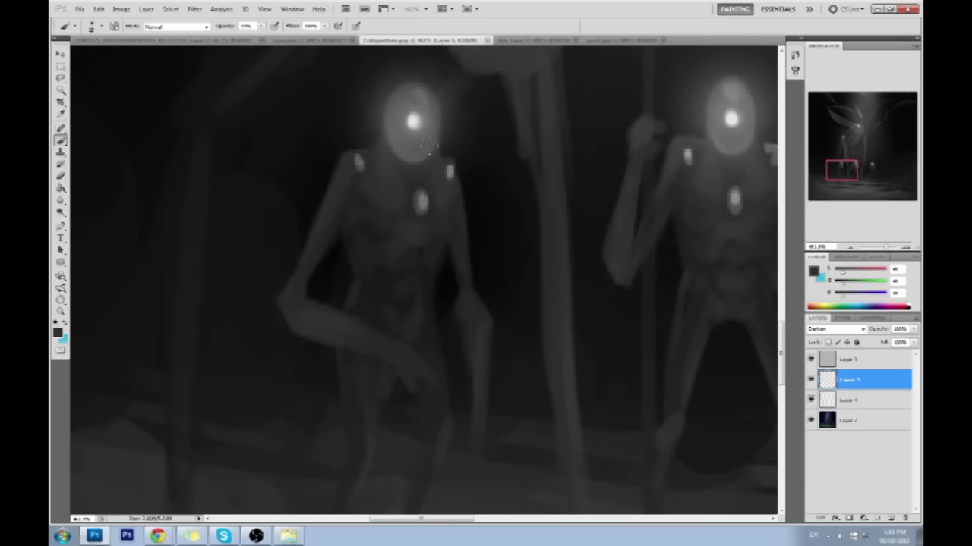
{"action": "mouse_move", "coordinate": [430, 155]}
{"action": "left_mouse_down"}
{"action": "mouse_move", "coordinate": [575, 185]}
{"action": "mouse_move", "coordinate": [393, 189]}
{"action": "mouse_move", "coordinate": [462, 323]}
{"action": "mouse_move", "coordinate": [429, 256]}
{"action": "left_mouse_up"}
{"action": "left_click", "coordinate": [370, 191], "text": "alt"}
{"action": "left_click_drag", "start_coordinate": [353, 181], "coordinate": [355, 215]}
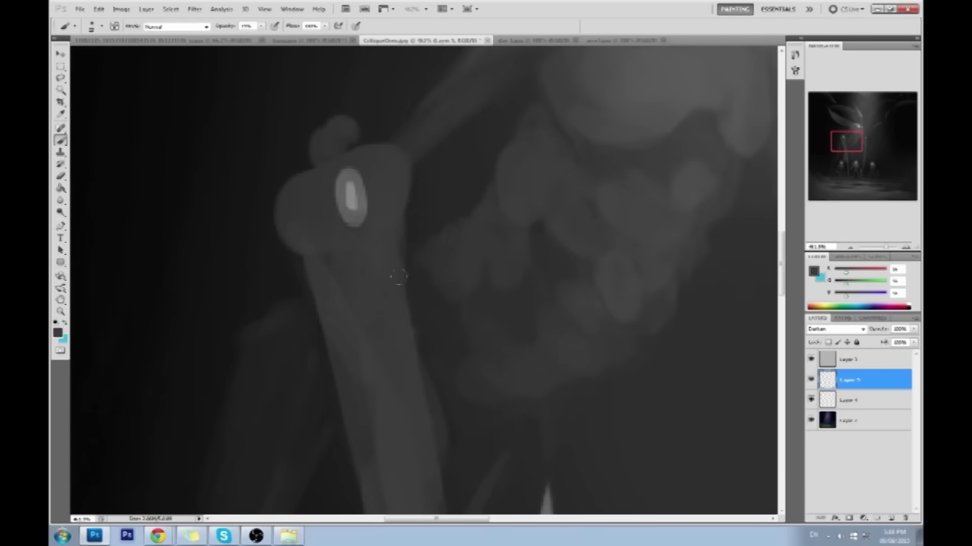
{"action": "left_click_drag", "start_coordinate": [351, 177], "coordinate": [357, 217]}
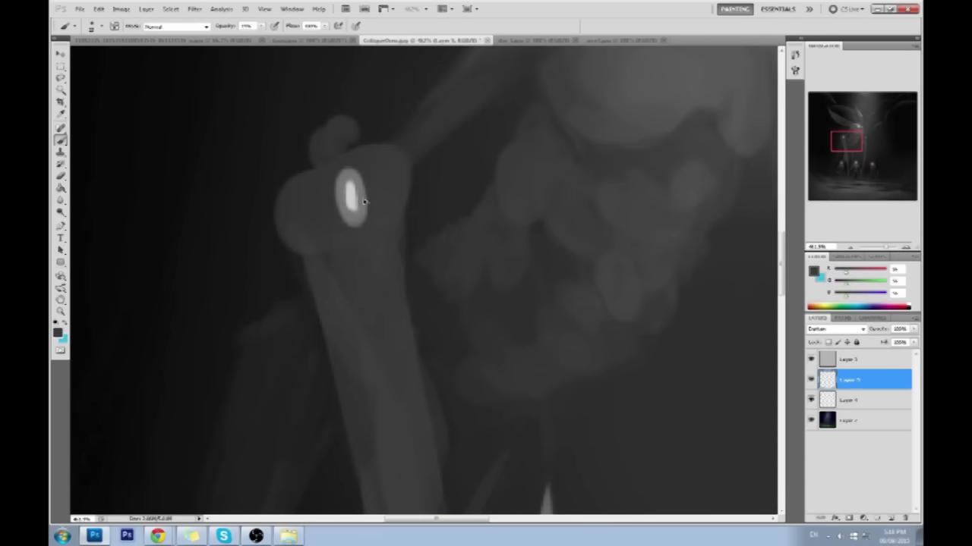
{"action": "left_click", "coordinate": [810, 360]}
{"action": "left_click", "coordinate": [810, 360]}
Dim the highlights on the creature's shoulder, other foreleg and ear base in greyscale, and hide the grey layer.
{"action": "mouse_move", "coordinate": [531, 320]}
{"action": "left_mouse_down"}
{"action": "mouse_move", "coordinate": [435, 215]}
{"action": "mouse_move", "coordinate": [456, 167]}
{"action": "mouse_move", "coordinate": [473, 208]}
{"action": "mouse_move", "coordinate": [424, 313]}
{"action": "left_mouse_up"}
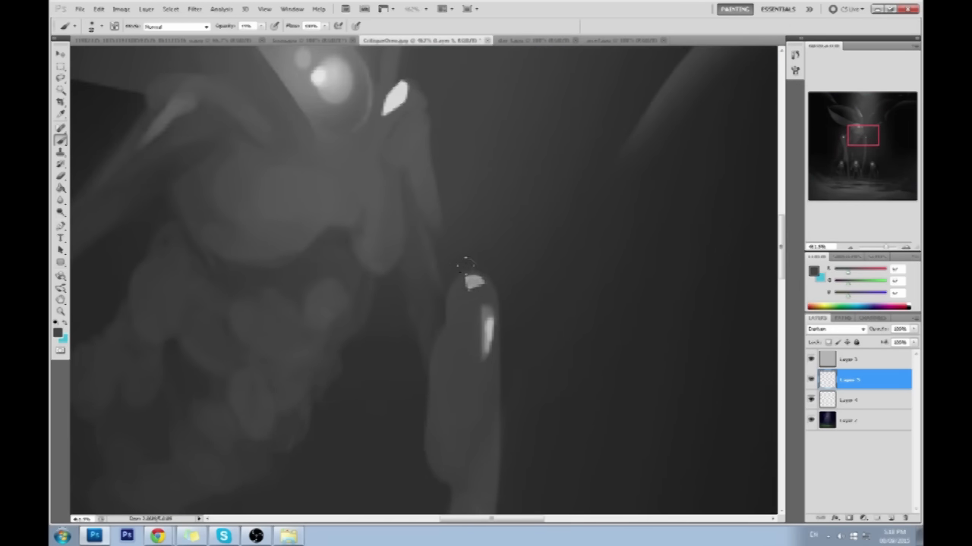
{"action": "left_click_drag", "start_coordinate": [449, 365], "coordinate": [484, 493]}
{"action": "mouse_move", "coordinate": [216, 124]}
{"action": "left_mouse_down"}
{"action": "mouse_move", "coordinate": [265, 162]}
{"action": "mouse_move", "coordinate": [229, 135]}
{"action": "left_mouse_up"}
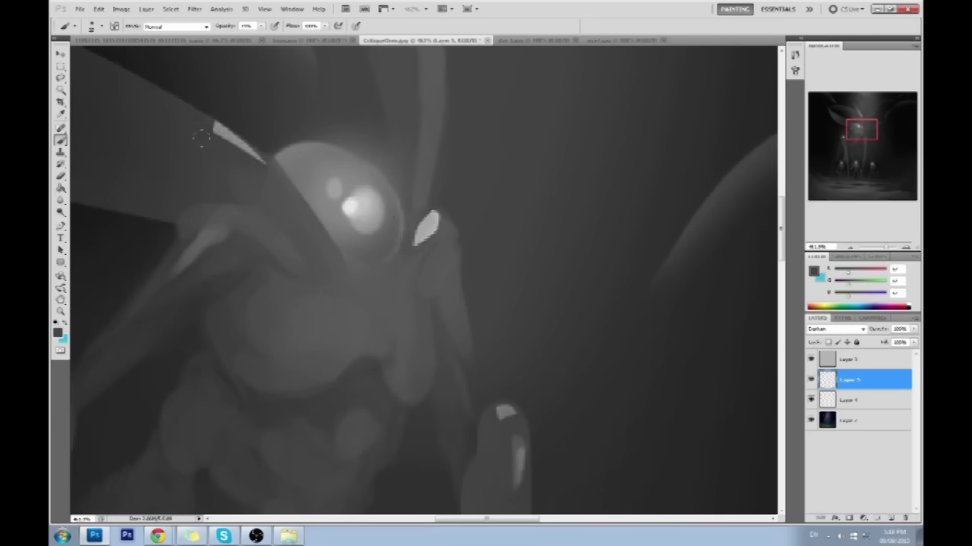
{"action": "key", "text": "ctrl+0"}
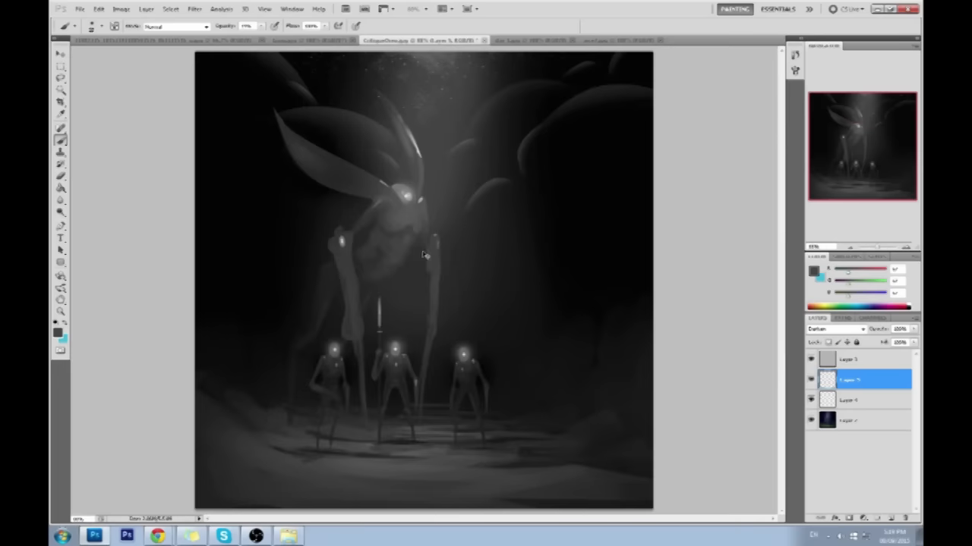
{"action": "left_click", "coordinate": [812, 359]}
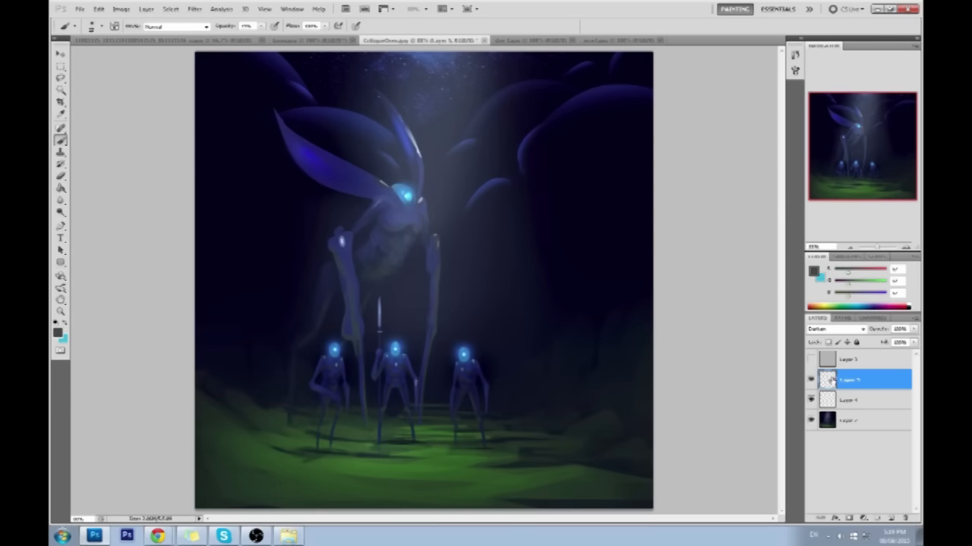
Add a new layer in Color mode, sample a muted blue near the creature's head and tint its highlights at 100% brush opacity.
{"action": "left_click", "coordinate": [893, 517]}
{"action": "left_click", "coordinate": [838, 330]}
{"action": "left_click", "coordinate": [821, 303]}
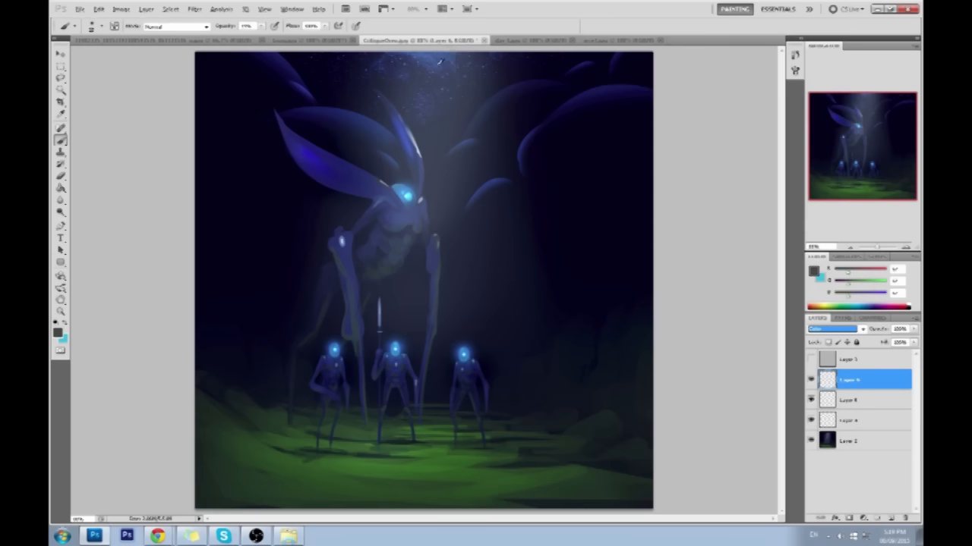
{"action": "left_click", "coordinate": [401, 174], "text": "alt"}
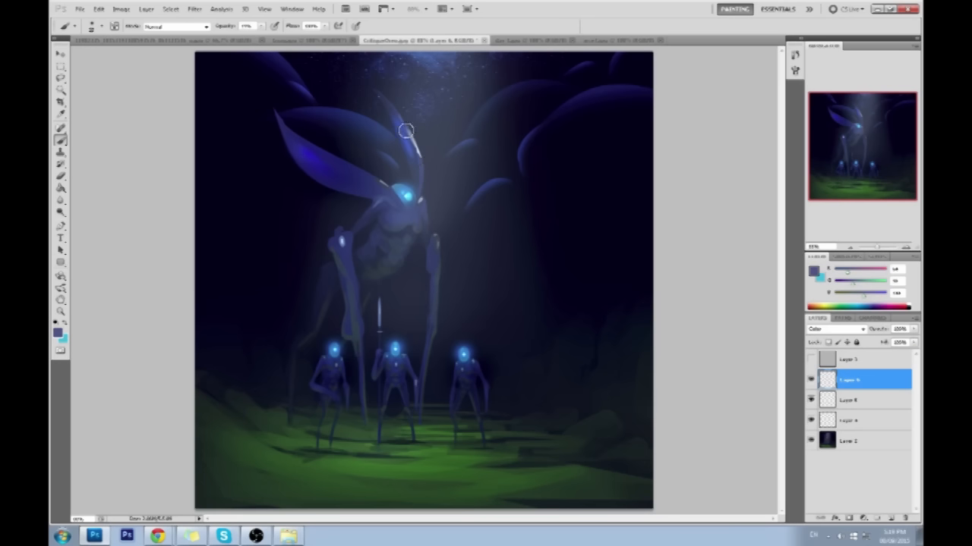
{"action": "left_click", "coordinate": [262, 26]}
{"action": "left_click_drag", "start_coordinate": [293, 38], "coordinate": [357, 53]}
{"action": "mouse_move", "coordinate": [426, 164]}
{"action": "left_mouse_down"}
{"action": "mouse_move", "coordinate": [405, 123]}
{"action": "mouse_move", "coordinate": [423, 179]}
{"action": "left_mouse_up"}
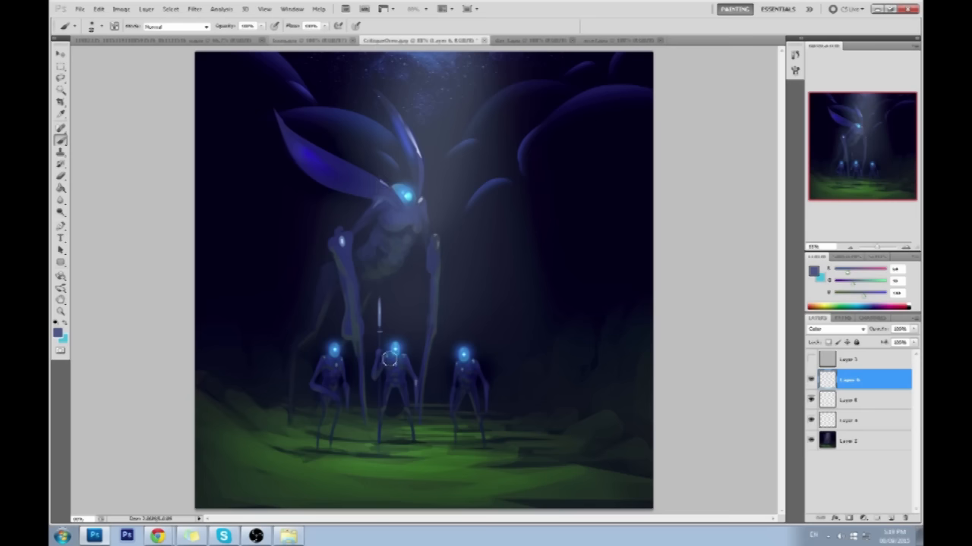
Sample the cyan of the rightmost figure's glow and tint the creature's and figures' highlights with it, lowering the brush opacity.
{"action": "left_click", "coordinate": [461, 366], "text": "alt"}
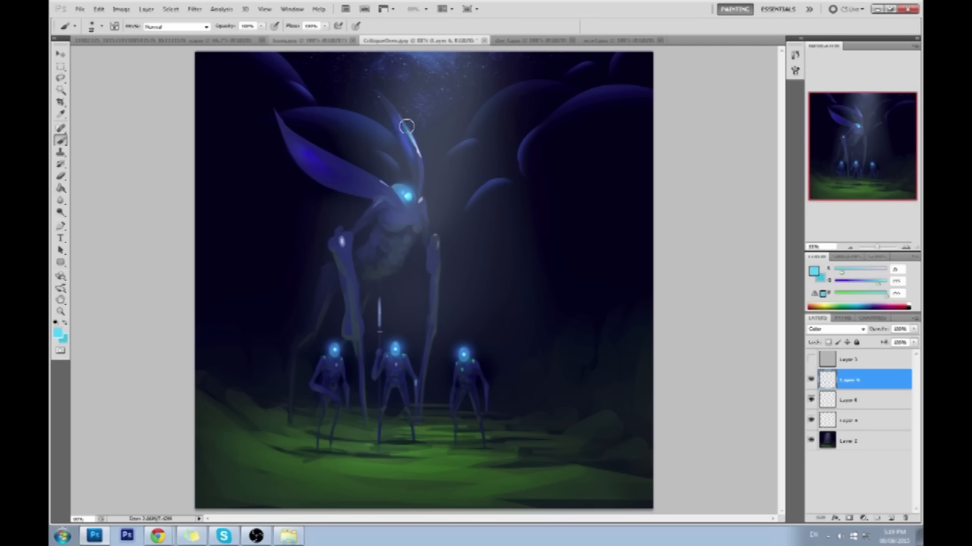
{"action": "key", "text": "0"}
{"action": "key", "text": "4"}
Flatten the image and discard the hidden grey layer.
{"action": "right_click", "coordinate": [846, 390]}
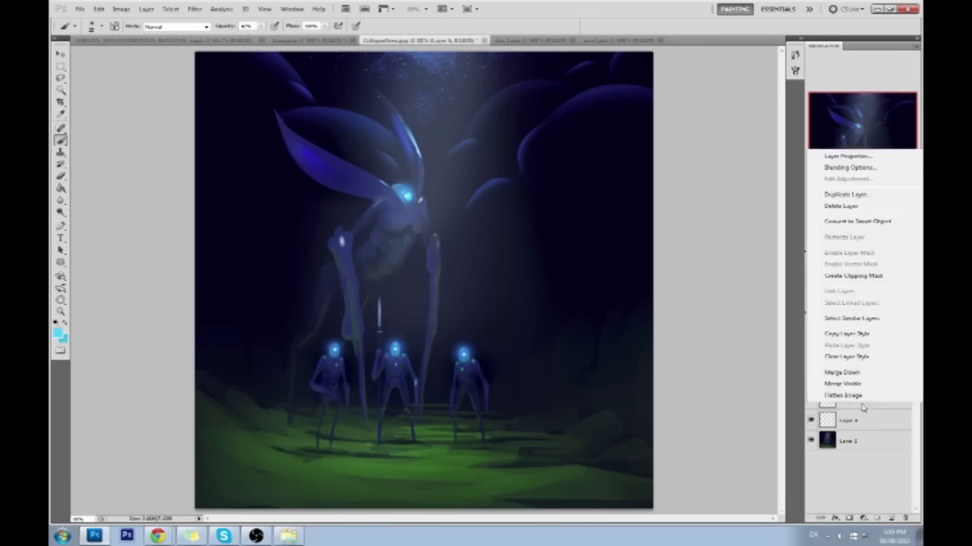
{"action": "left_click", "coordinate": [862, 397]}
{"action": "left_click", "coordinate": [470, 203]}
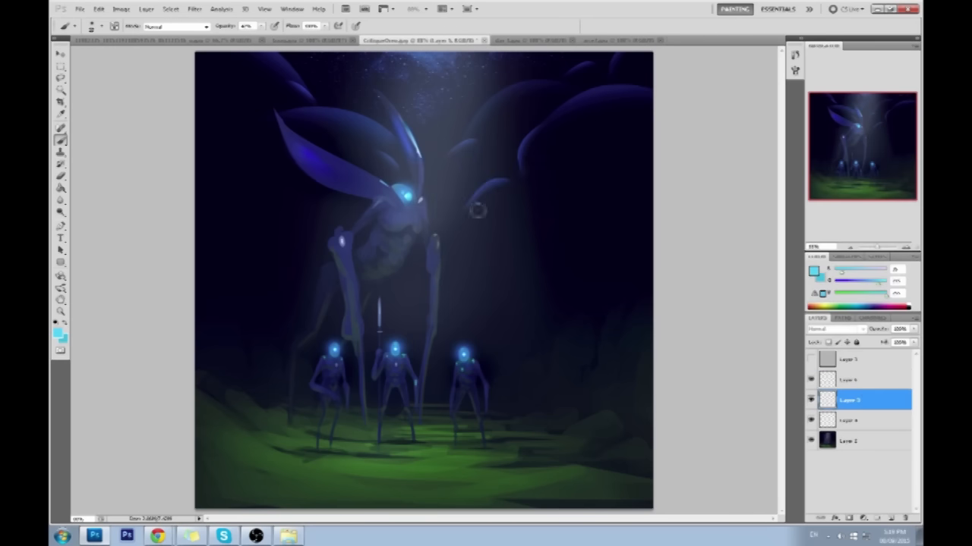
Copy the whole flattened painting, restore the original opening snapshot from the history and paste the copy above it as a new layer.
{"action": "key", "text": "ctrl+a"}
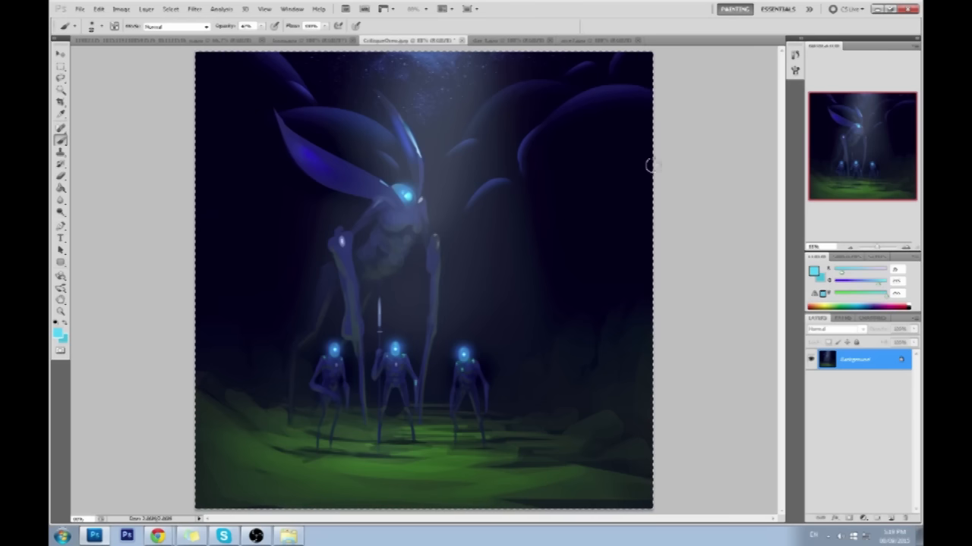
{"action": "left_click", "coordinate": [794, 55]}
{"action": "scroll", "coordinate": [775, 69], "scroll_direction": "up", "scroll_amount": 10}
{"action": "left_click", "coordinate": [773, 67]}
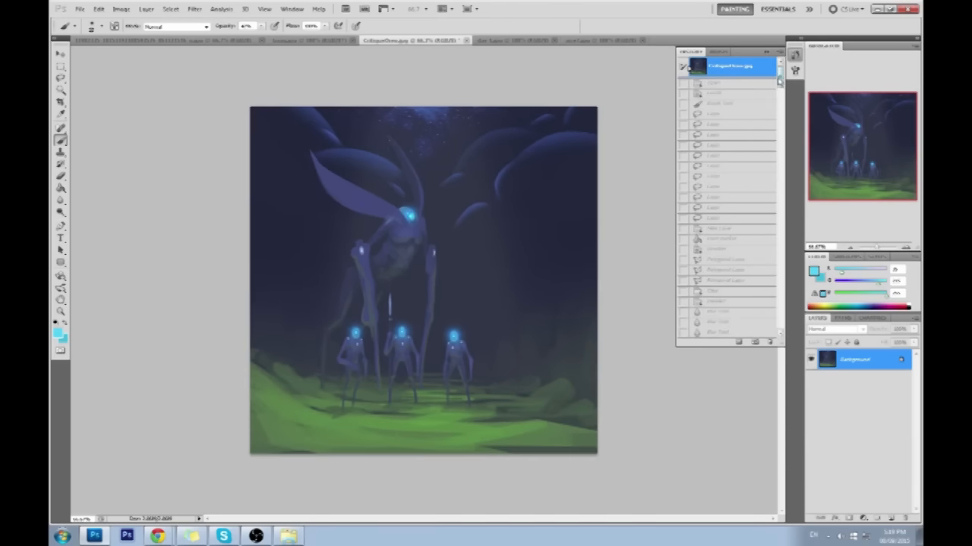
{"action": "left_click", "coordinate": [776, 51]}
{"action": "key", "text": "ctrl+v"}
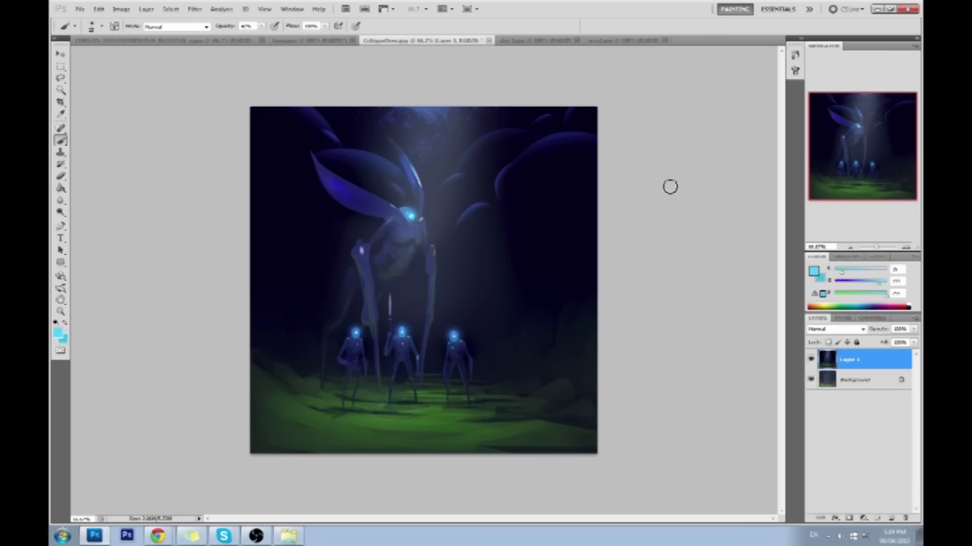
Set the brush opacity to 100% and sample the blues of the creature's upright ear for retouching its rim.
{"action": "key", "text": "z"}
{"action": "left_click_drag", "start_coordinate": [490, 233], "coordinate": [490, 233]}
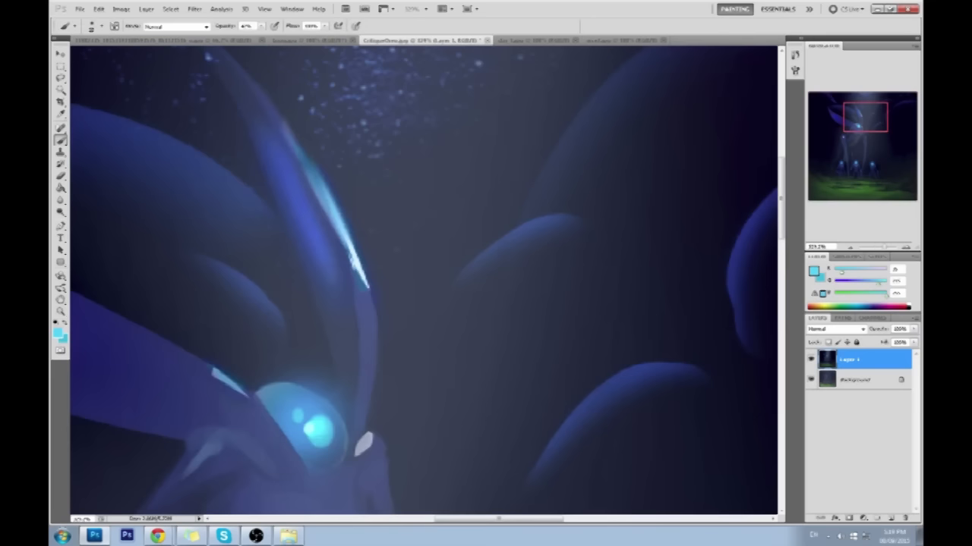
{"action": "left_click", "coordinate": [330, 222], "text": "alt"}
{"action": "key", "text": "0"}
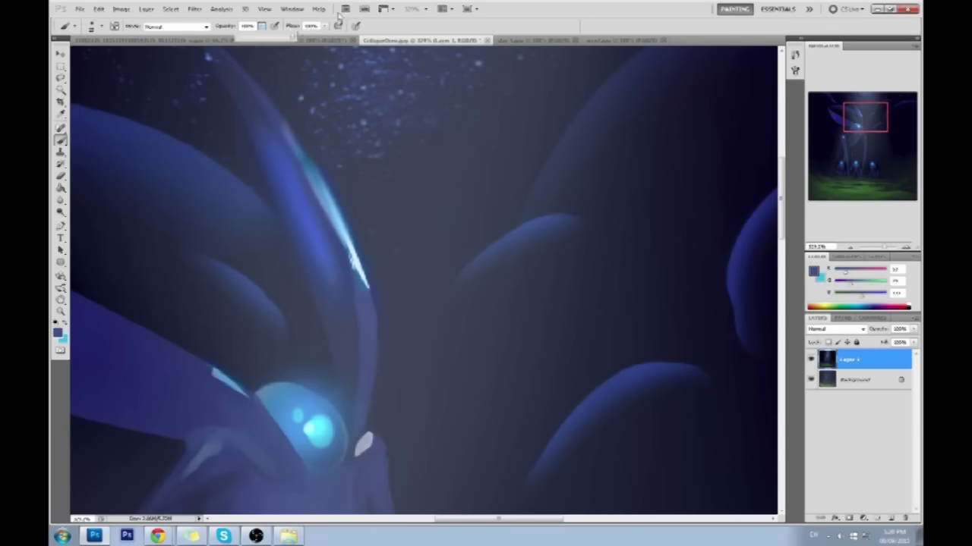
{"action": "left_click", "coordinate": [306, 175], "text": "alt"}
Compare the pasted painting with the original around the creature's head by hiding and showing Layer 1.
{"action": "left_click", "coordinate": [811, 359]}
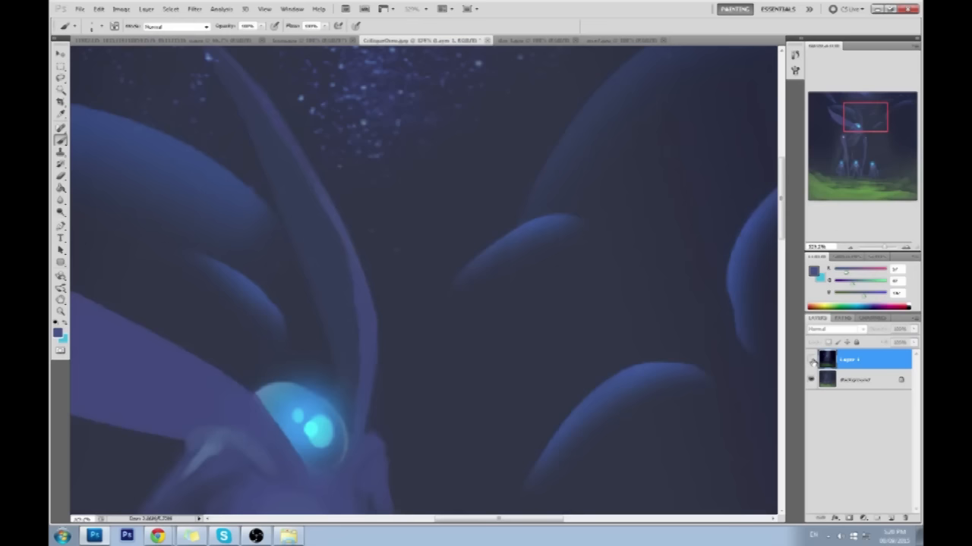
{"action": "left_click", "coordinate": [842, 173]}
{"action": "left_click_drag", "start_coordinate": [842, 173], "coordinate": [855, 141]}
{"action": "left_click", "coordinate": [811, 359]}
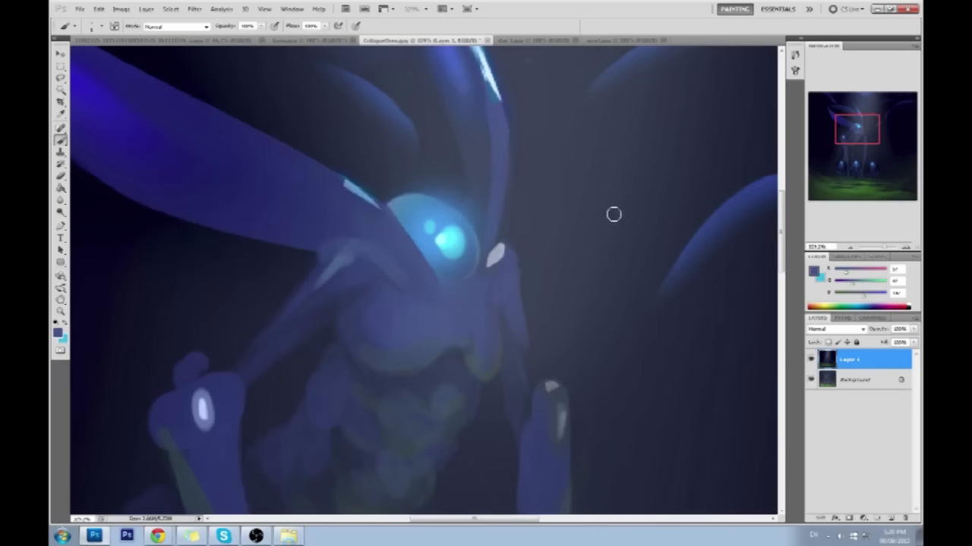
Refine the outer edge of the creature's upright ear with blue and sample the colour beside its rim highlight.
{"action": "left_click_drag", "start_coordinate": [454, 123], "coordinate": [444, 245]}
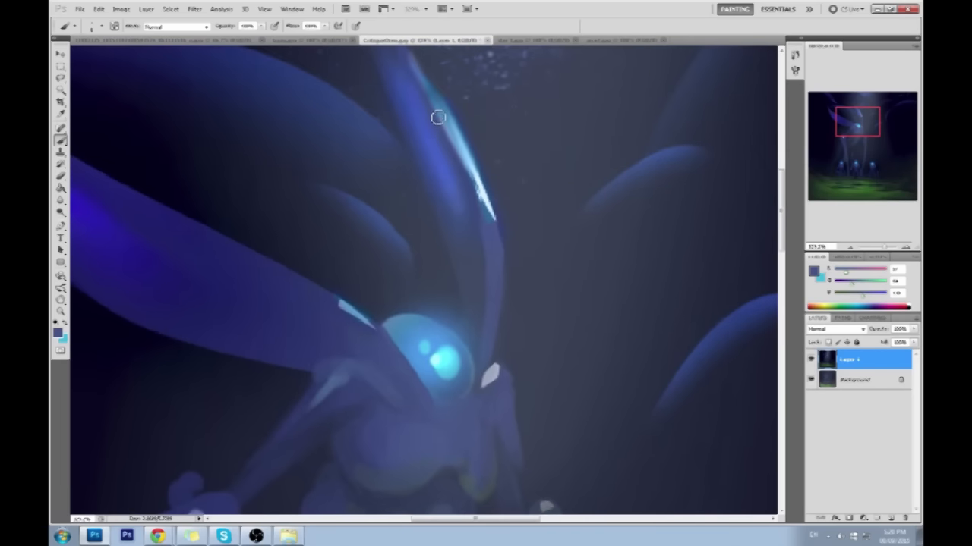
{"action": "mouse_move", "coordinate": [438, 111]}
{"action": "left_mouse_down"}
{"action": "mouse_move", "coordinate": [468, 195]}
{"action": "mouse_move", "coordinate": [451, 126]}
{"action": "mouse_move", "coordinate": [432, 112]}
{"action": "mouse_move", "coordinate": [468, 193]}
{"action": "mouse_move", "coordinate": [451, 144]}
{"action": "mouse_move", "coordinate": [486, 165]}
{"action": "mouse_move", "coordinate": [454, 132]}
{"action": "mouse_move", "coordinate": [492, 195]}
{"action": "mouse_move", "coordinate": [445, 108]}
{"action": "mouse_move", "coordinate": [508, 244]}
{"action": "left_mouse_up"}
{"action": "left_click", "coordinate": [499, 244], "text": "alt"}
Lower the brush opacity and tone down the white rim highlight on the creature's upright ear with sampled light blue.
{"action": "left_click", "coordinate": [262, 25]}
{"action": "left_click_drag", "start_coordinate": [265, 35], "coordinate": [249, 36]}
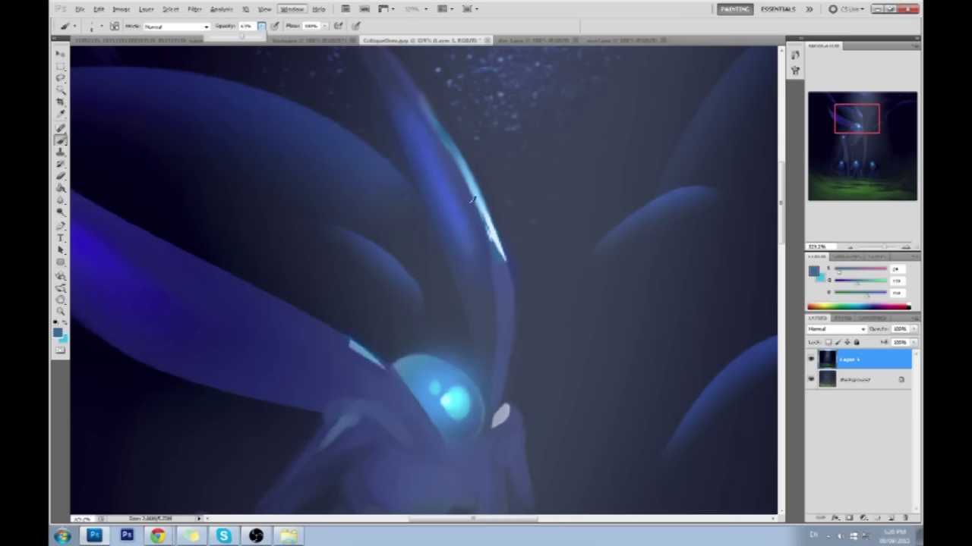
{"action": "left_click", "coordinate": [472, 199], "text": "alt"}
{"action": "mouse_move", "coordinate": [492, 229]}
{"action": "left_mouse_down"}
{"action": "mouse_move", "coordinate": [500, 249]}
{"action": "mouse_move", "coordinate": [489, 216]}
{"action": "mouse_move", "coordinate": [497, 233]}
{"action": "left_mouse_up"}
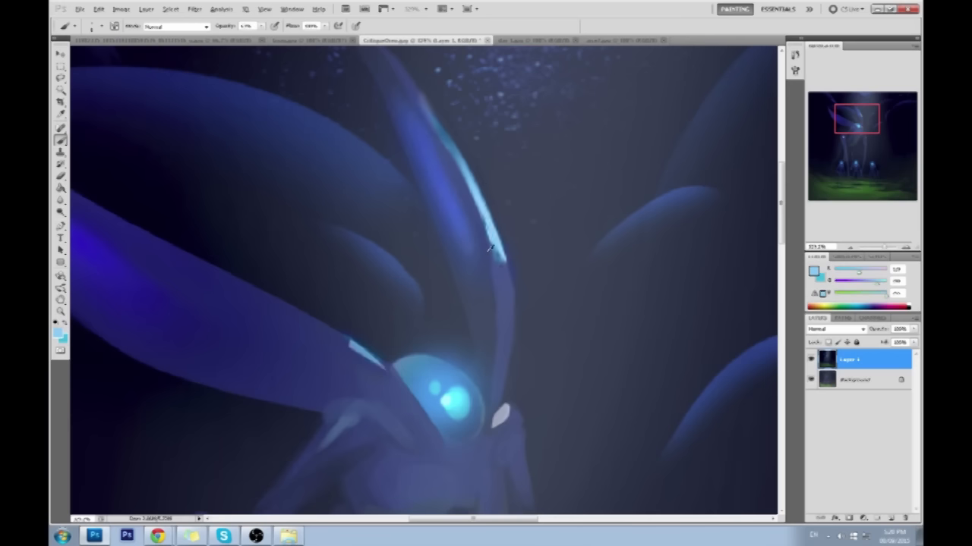
{"action": "left_click", "coordinate": [487, 250], "text": "alt"}
{"action": "left_click", "coordinate": [523, 252], "text": "alt"}
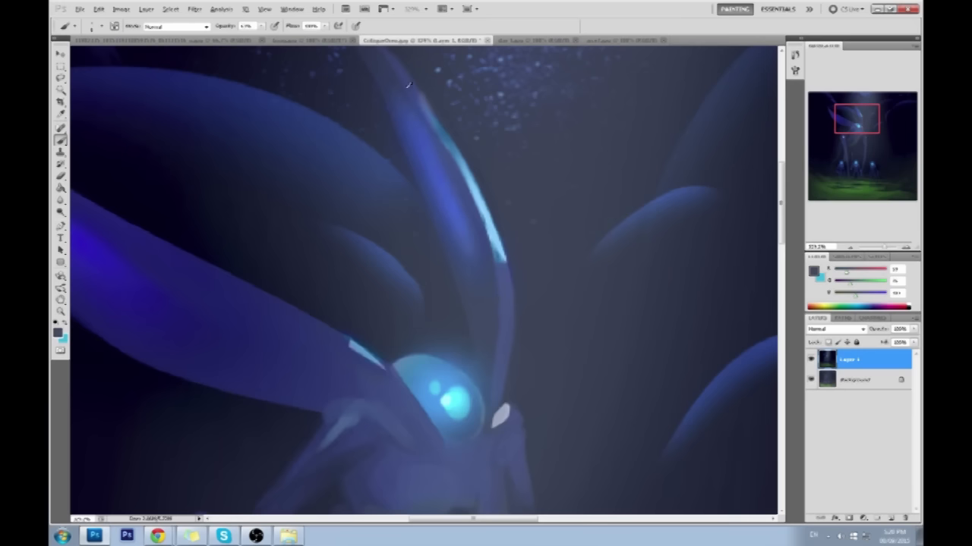
Blend the upper end of the upright ear's rim highlight using colours sampled around it.
{"action": "left_click", "coordinate": [438, 123], "text": "alt"}
{"action": "left_click", "coordinate": [440, 101], "text": "alt"}
{"action": "left_click", "coordinate": [447, 148], "text": "alt"}
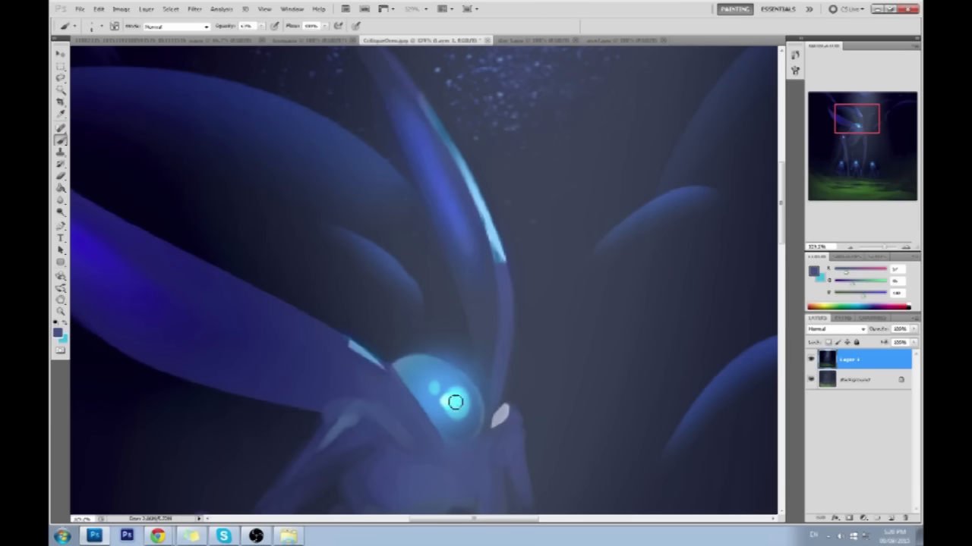
Compare the whole retouched painting with the original by hiding and showing Layer 1.
{"action": "scroll", "coordinate": [480, 415], "scroll_direction": "down", "scroll_amount": 3}
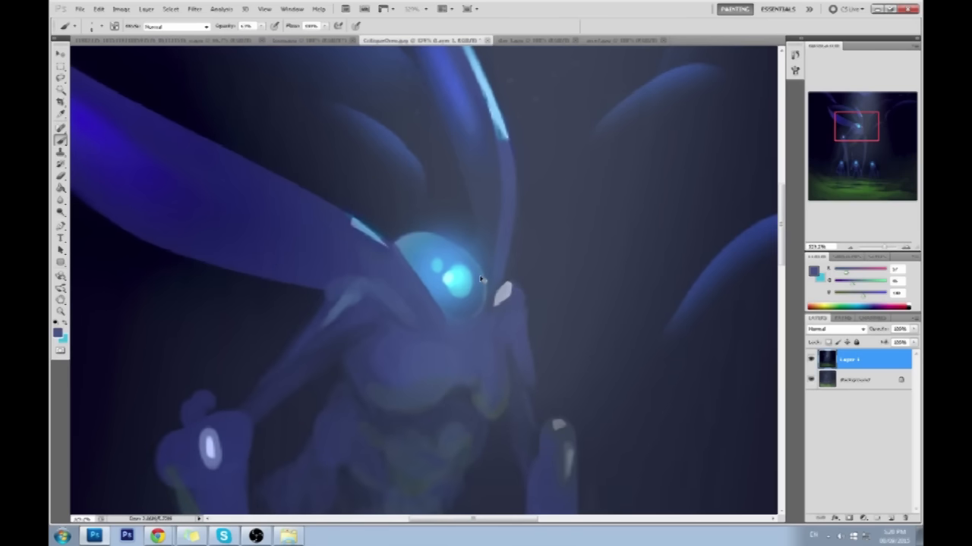
{"action": "scroll", "coordinate": [507, 284], "scroll_direction": "up", "scroll_amount": 4}
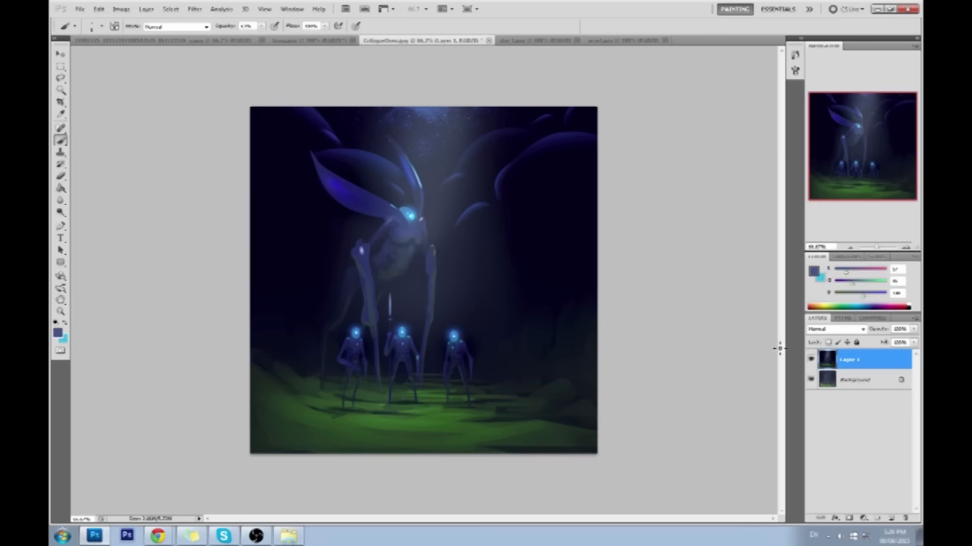
{"action": "left_click", "coordinate": [811, 362]}
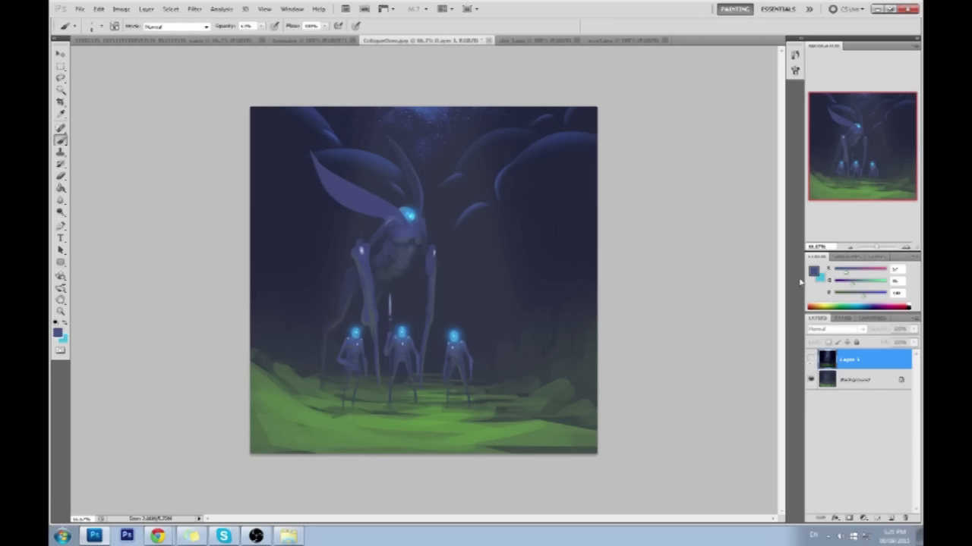
{"action": "left_click", "coordinate": [810, 361]}
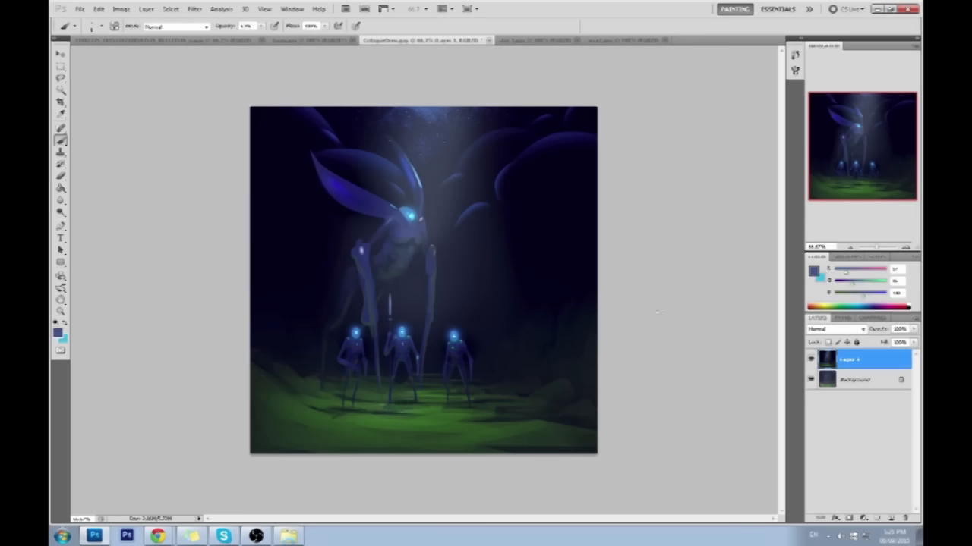
Add a new layer in Color blend mode above Layer 1 and choose a dark teal foreground colour.
{"action": "left_click", "coordinate": [888, 518]}
{"action": "left_click", "coordinate": [835, 328]}
{"action": "left_click", "coordinate": [829, 299]}
{"action": "left_click", "coordinate": [818, 273]}
{"action": "left_click_drag", "start_coordinate": [765, 361], "coordinate": [776, 384]}
{"action": "left_click_drag", "start_coordinate": [724, 406], "coordinate": [737, 392]}
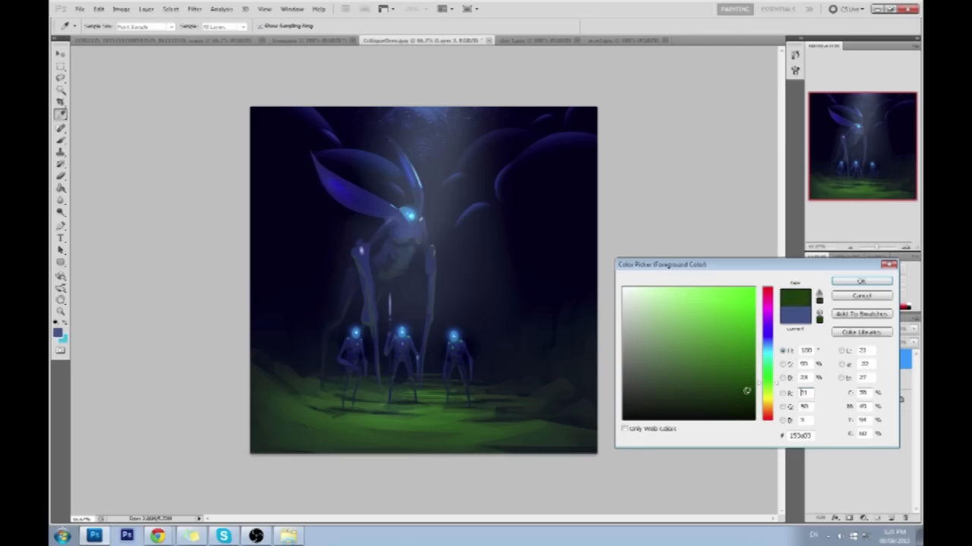
{"action": "left_click_drag", "start_coordinate": [776, 387], "coordinate": [784, 362]}
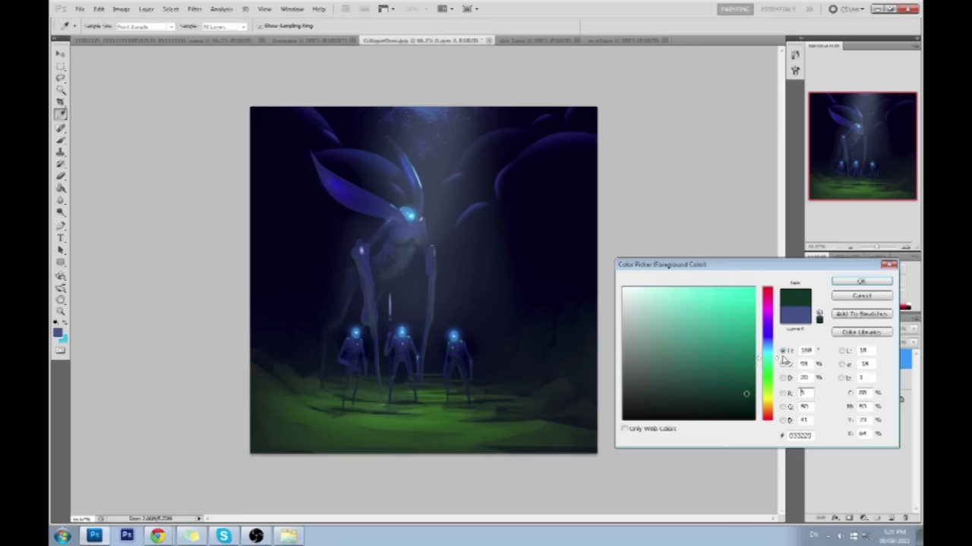
{"action": "left_click_drag", "start_coordinate": [748, 391], "coordinate": [752, 383]}
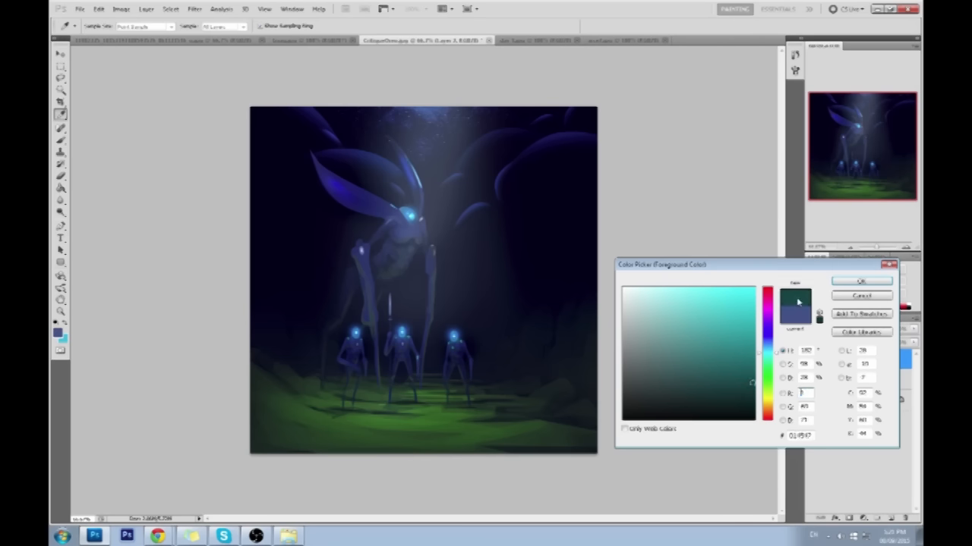
{"action": "left_click", "coordinate": [857, 281]}
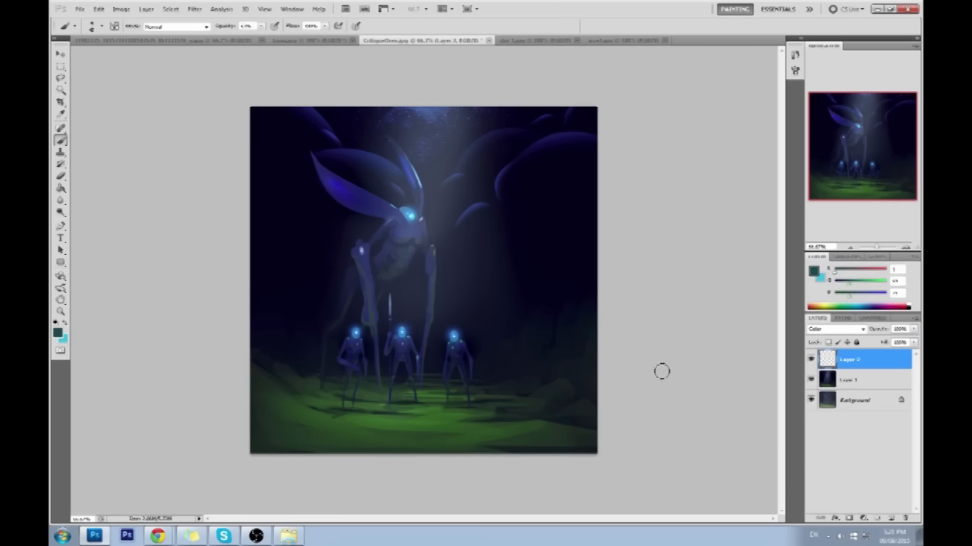
Tint the outer parts of the green ground teal at 10% brush opacity and merge the layer into Layer 1.
{"action": "key", "text": "1"}
{"action": "right_click", "coordinate": [851, 353]}
{"action": "left_click", "coordinate": [869, 332]}
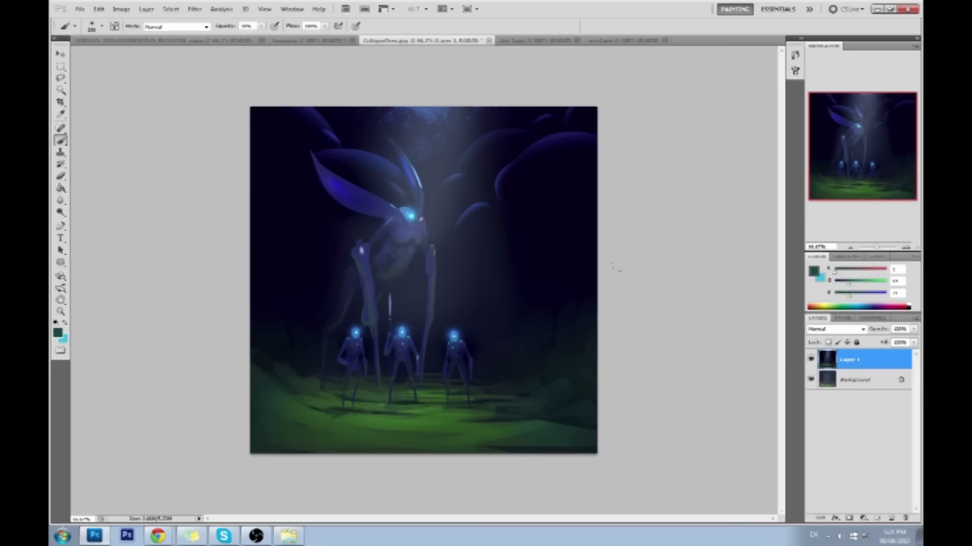
Tint the ground's edges further with teal on another Color-mode layer and merge it into Layer 1.
{"action": "left_click", "coordinate": [891, 518]}
{"action": "left_click", "coordinate": [835, 330]}
{"action": "left_click", "coordinate": [812, 315]}
{"action": "key", "text": "Return"}
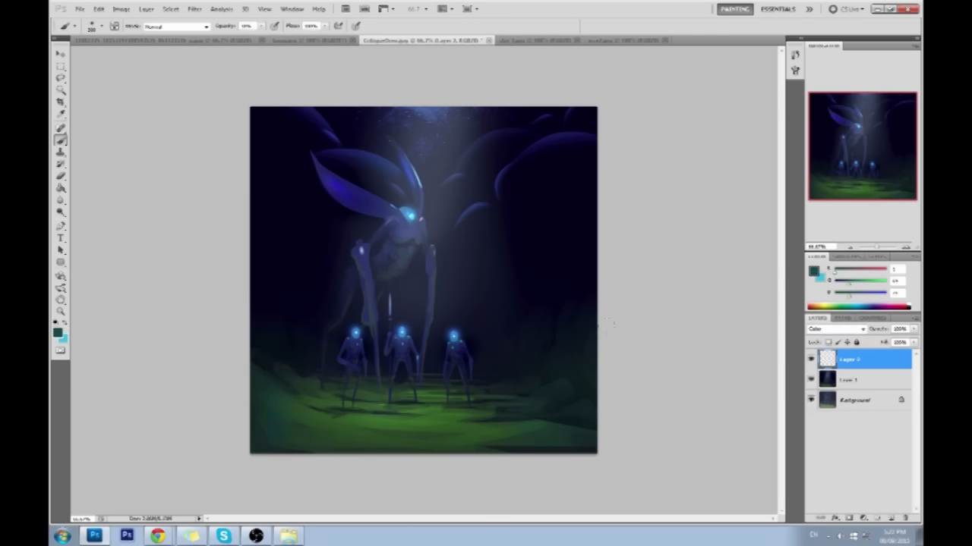
{"action": "right_click", "coordinate": [866, 373]}
{"action": "left_click", "coordinate": [861, 342]}
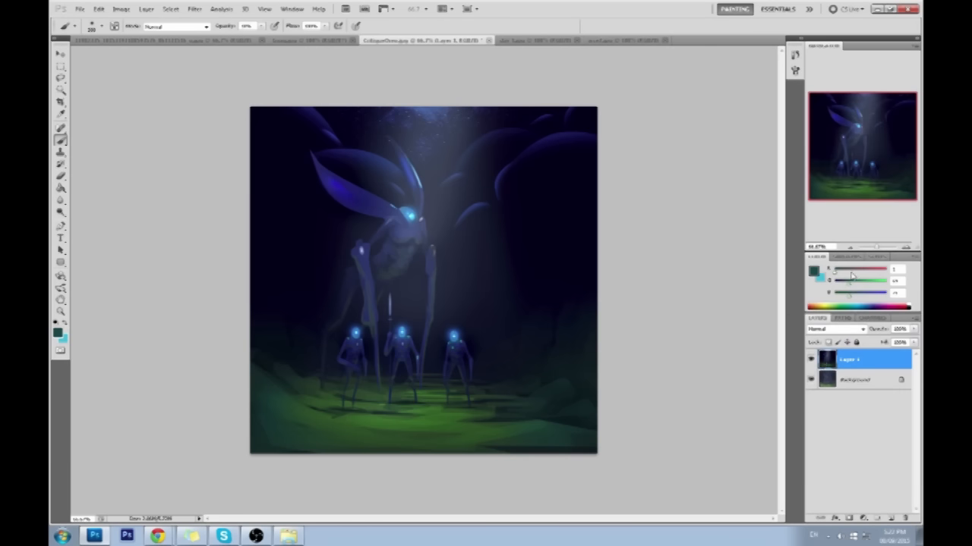
Set the foreground colour to pure red, ff0000, for drawing composition notes.
{"action": "left_click", "coordinate": [500, 111], "text": "alt"}
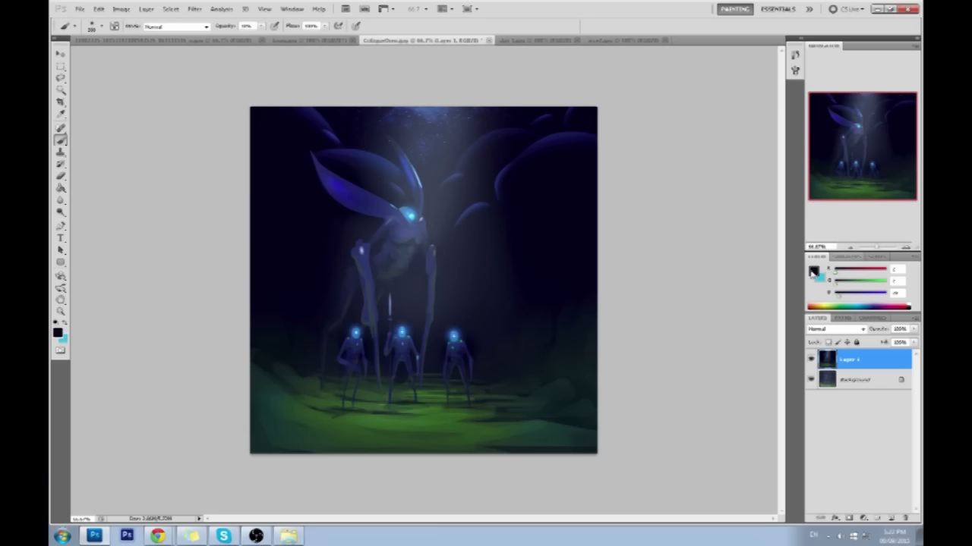
{"action": "left_click", "coordinate": [813, 272]}
{"action": "left_click", "coordinate": [767, 288]}
{"action": "left_click", "coordinate": [860, 282]}
{"action": "left_click", "coordinate": [813, 271]}
{"action": "left_click", "coordinate": [757, 291]}
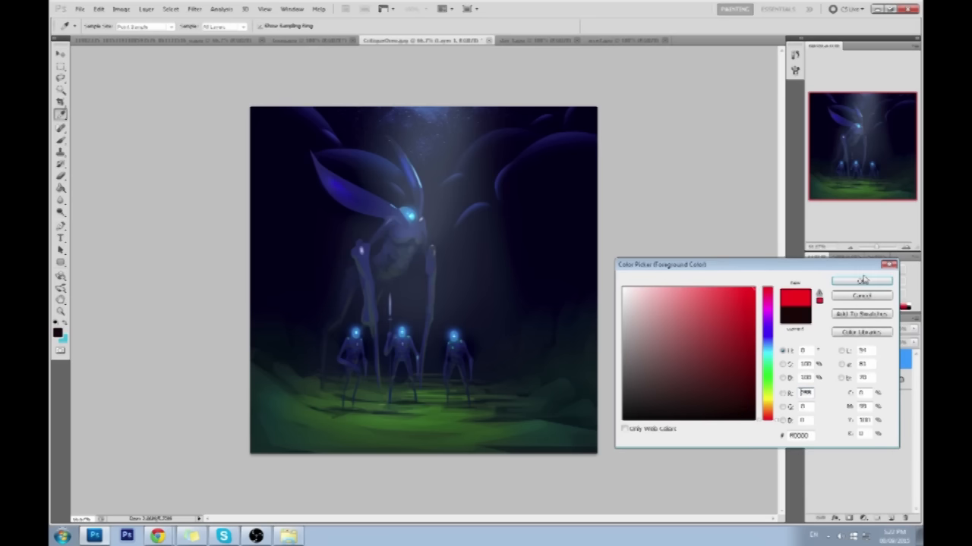
{"action": "left_click", "coordinate": [860, 282]}
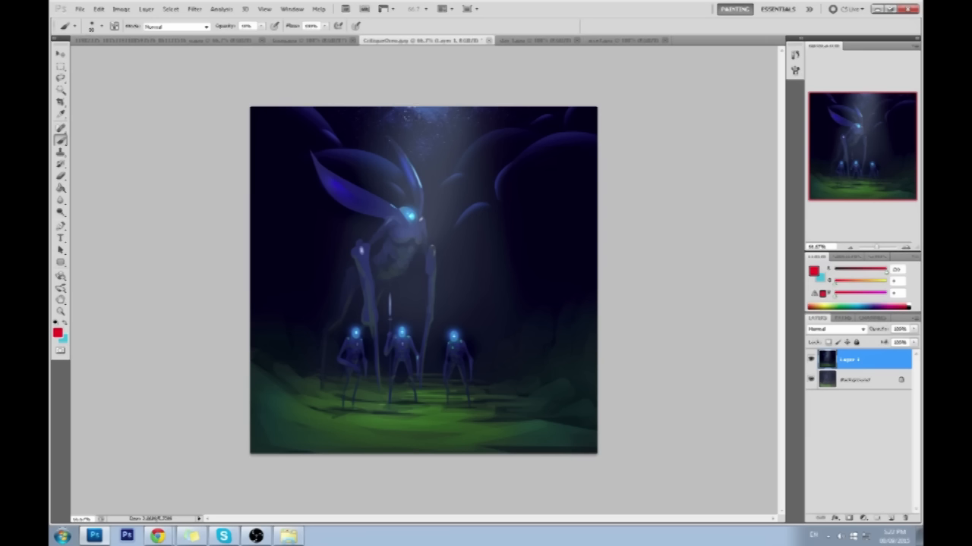
Draw a straight-sided upright red frame over the middle of the painting at 100% brush opacity.
{"action": "left_click_drag", "start_coordinate": [358, 150], "coordinate": [358, 354]}
{"action": "left_click_drag", "start_coordinate": [369, 152], "coordinate": [368, 337]}
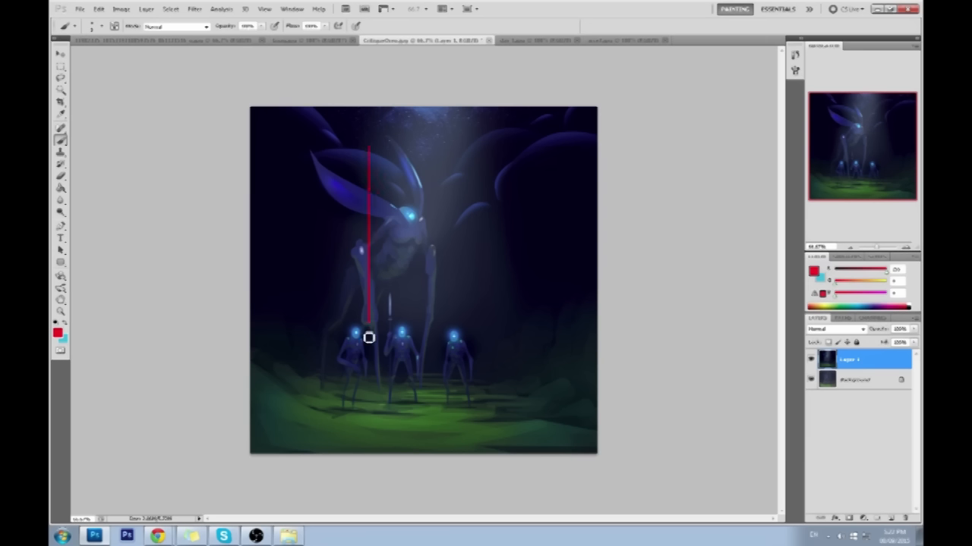
{"action": "left_click", "coordinate": [370, 146]}
{"action": "left_click", "coordinate": [510, 144], "text": "shift"}
{"action": "left_click", "coordinate": [510, 310], "text": "shift"}
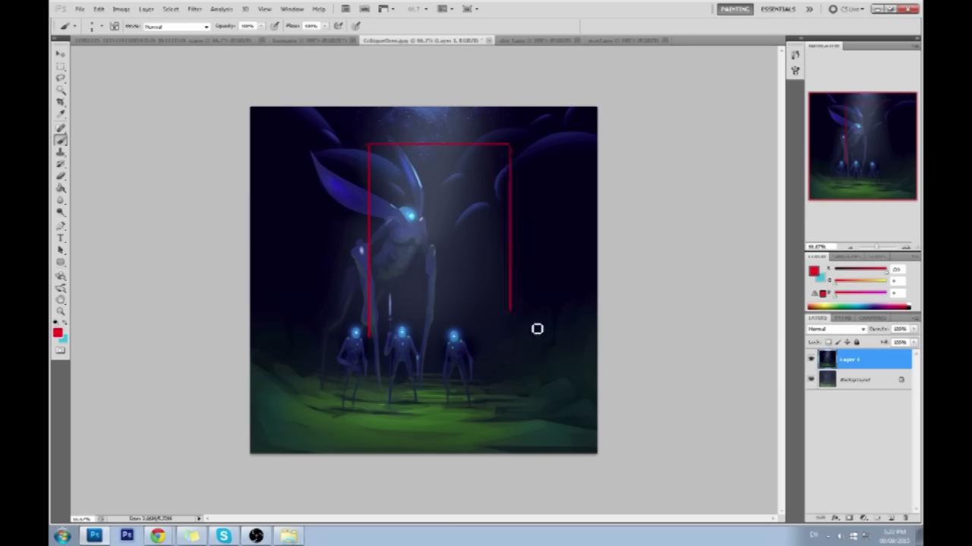
{"action": "left_click", "coordinate": [510, 337], "text": "shift"}
{"action": "left_click", "coordinate": [370, 336], "text": "shift"}
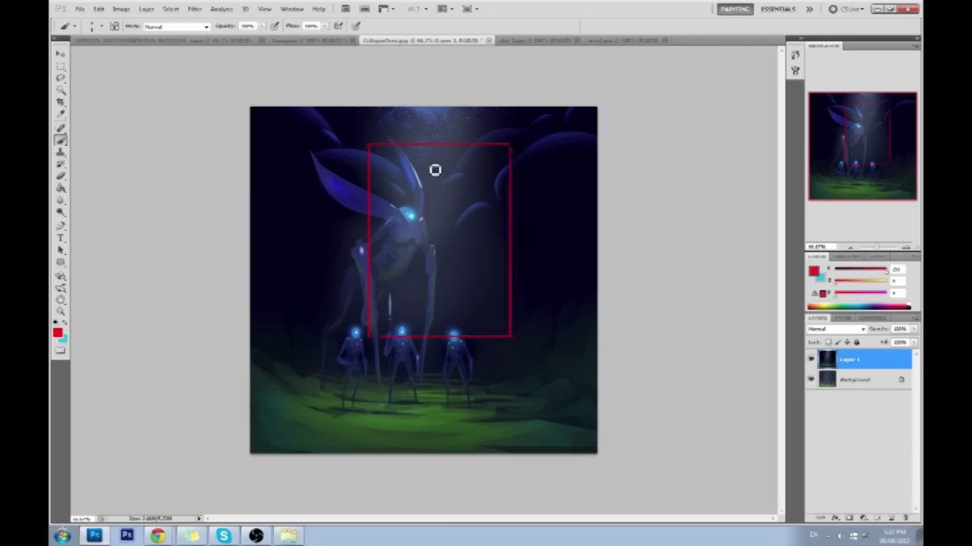
Sketch a pyramid composition in the red frame, with a circle at the apex, a centre line and sloping sides.
{"action": "left_click_drag", "start_coordinate": [435, 187], "coordinate": [442, 169]}
{"action": "mouse_move", "coordinate": [440, 336]}
{"action": "left_mouse_down"}
{"action": "mouse_move", "coordinate": [443, 167]}
{"action": "mouse_move", "coordinate": [440, 182]}
{"action": "left_mouse_up"}
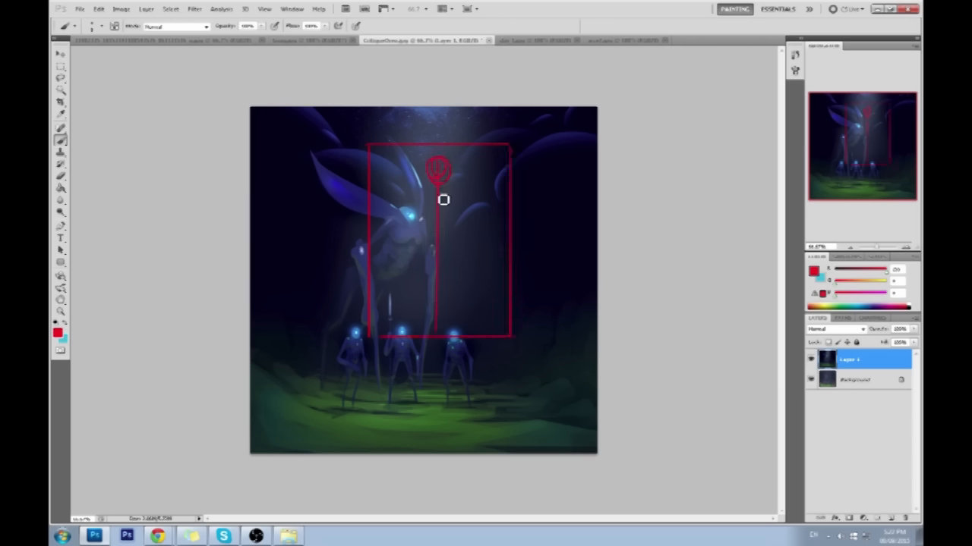
{"action": "mouse_move", "coordinate": [386, 328]}
{"action": "left_mouse_down"}
{"action": "mouse_move", "coordinate": [435, 186]}
{"action": "mouse_move", "coordinate": [447, 187]}
{"action": "mouse_move", "coordinate": [501, 325]}
{"action": "mouse_move", "coordinate": [473, 253]}
{"action": "mouse_move", "coordinate": [484, 239]}
{"action": "mouse_move", "coordinate": [509, 290]}
{"action": "left_mouse_up"}
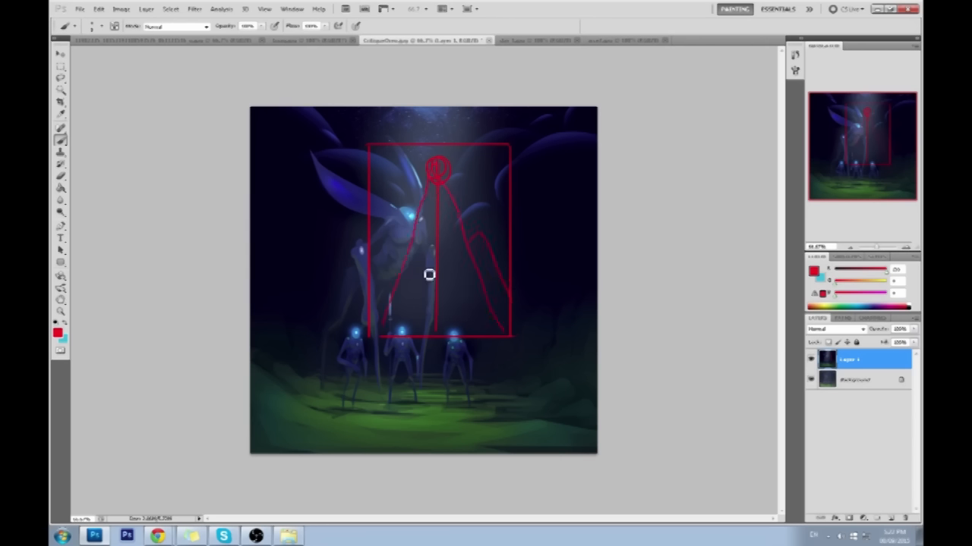
{"action": "left_click_drag", "start_coordinate": [508, 145], "coordinate": [397, 338]}
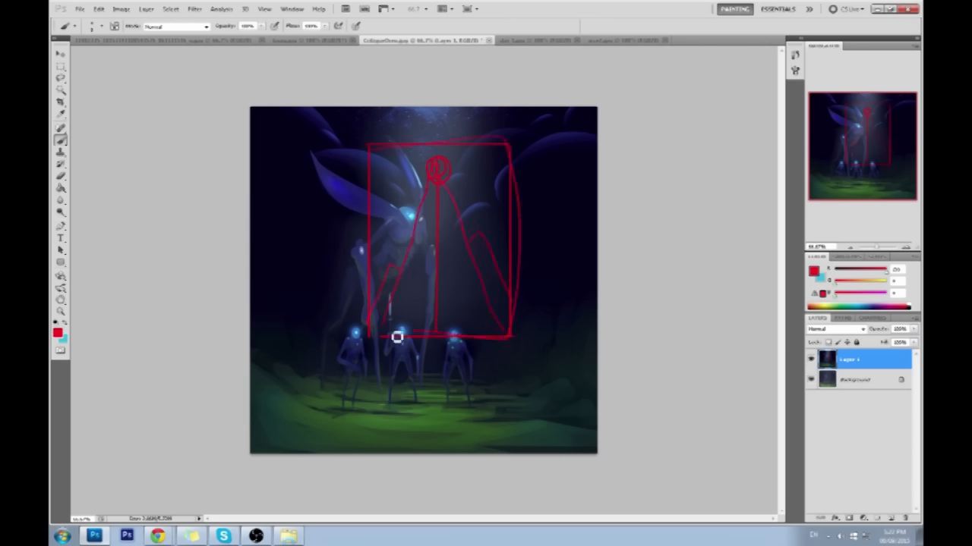
Undo the red frame and the pyramid composition sketch.
{"action": "key", "text": "ctrl+alt+z"}
{"action": "key", "text": "ctrl+alt+z"}
{"action": "key", "text": "ctrl+alt+z"}
{"action": "key", "text": "ctrl+alt+z"}
{"action": "key", "text": "ctrl+alt+z"}
{"action": "key", "text": "ctrl+alt+z"}
{"action": "key", "text": "ctrl+alt+z"}
{"action": "key", "text": "ctrl+alt+z"}
{"action": "key", "text": "ctrl+alt+z"}
Sketch a wide red frame containing three circles on vertical stems, with outward arrows and a line linking their tops.
{"action": "mouse_move", "coordinate": [326, 190]}
{"action": "left_mouse_down"}
{"action": "mouse_move", "coordinate": [549, 194]}
{"action": "mouse_move", "coordinate": [565, 320]}
{"action": "mouse_move", "coordinate": [333, 319]}
{"action": "left_mouse_up"}
{"action": "left_click_drag", "start_coordinate": [314, 185], "coordinate": [312, 323]}
{"action": "mouse_move", "coordinate": [352, 268]}
{"action": "left_mouse_down"}
{"action": "mouse_move", "coordinate": [364, 280]}
{"action": "mouse_move", "coordinate": [360, 314]}
{"action": "left_mouse_up"}
{"action": "left_click_drag", "start_coordinate": [428, 263], "coordinate": [433, 317]}
{"action": "left_click_drag", "start_coordinate": [495, 260], "coordinate": [494, 319]}
{"action": "left_click_drag", "start_coordinate": [510, 244], "coordinate": [529, 244]}
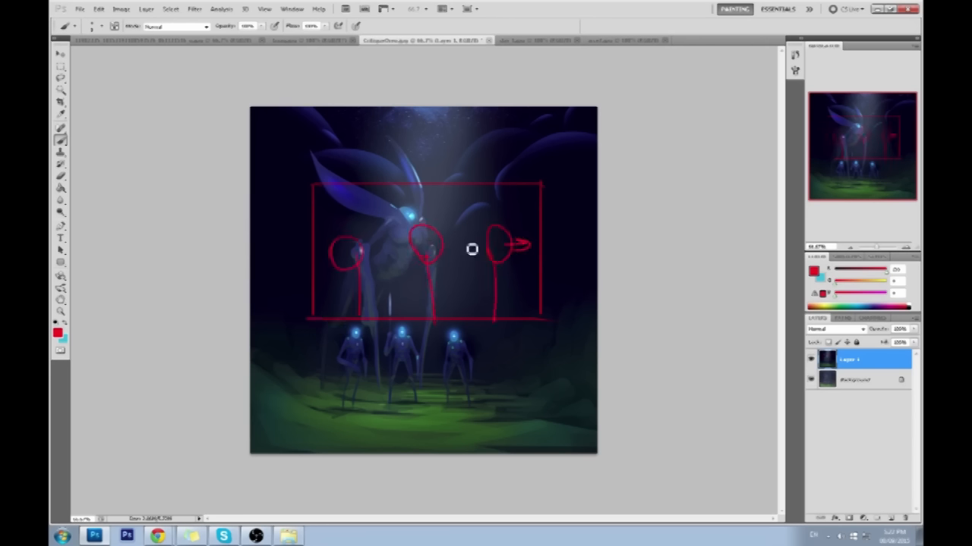
{"action": "mouse_move", "coordinate": [323, 265]}
{"action": "left_mouse_down"}
{"action": "mouse_move", "coordinate": [318, 242]}
{"action": "mouse_move", "coordinate": [386, 227]}
{"action": "mouse_move", "coordinate": [501, 248]}
{"action": "mouse_move", "coordinate": [450, 233]}
{"action": "mouse_move", "coordinate": [536, 239]}
{"action": "mouse_move", "coordinate": [369, 229]}
{"action": "mouse_move", "coordinate": [373, 238]}
{"action": "mouse_move", "coordinate": [310, 233]}
{"action": "left_mouse_up"}
{"action": "left_click_drag", "start_coordinate": [457, 235], "coordinate": [521, 232]}
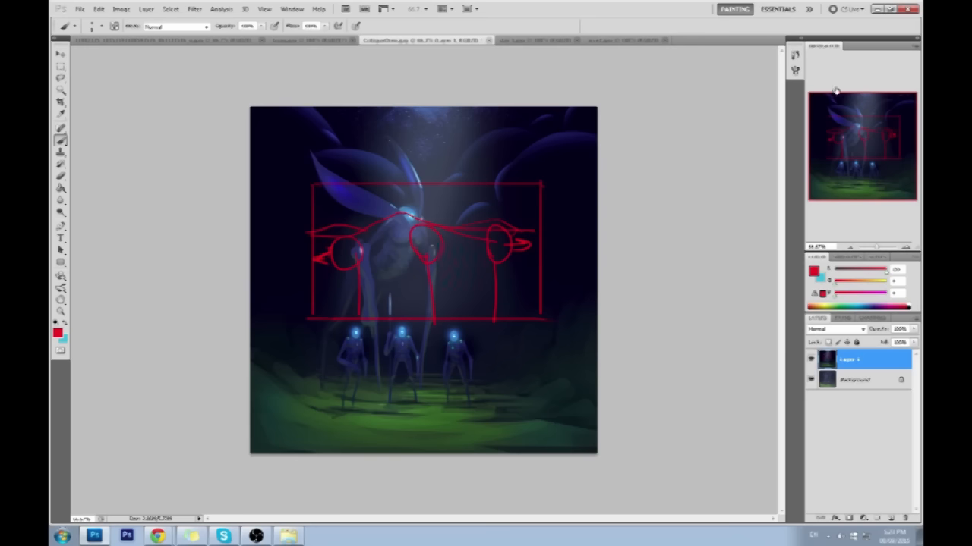
Return the painting to the last Merge Down history state and swap the foreground and background colours.
{"action": "left_click", "coordinate": [795, 56]}
{"action": "left_click_drag", "start_coordinate": [781, 325], "coordinate": [786, 296]}
{"action": "left_click", "coordinate": [728, 233]}
{"action": "left_click", "coordinate": [716, 131]}
{"action": "left_click", "coordinate": [716, 129]}
{"action": "left_click", "coordinate": [722, 107]}
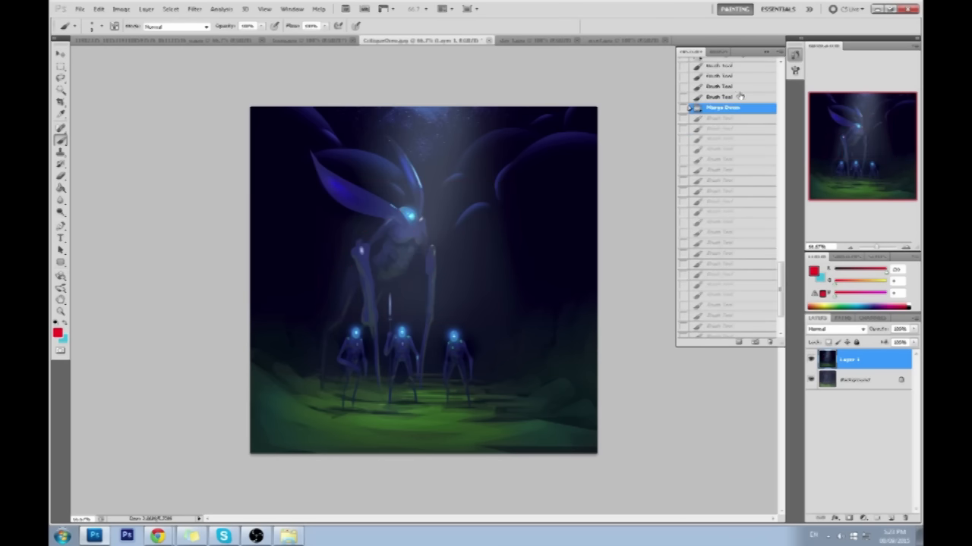
{"action": "left_click", "coordinate": [766, 54]}
{"action": "key", "text": "x"}
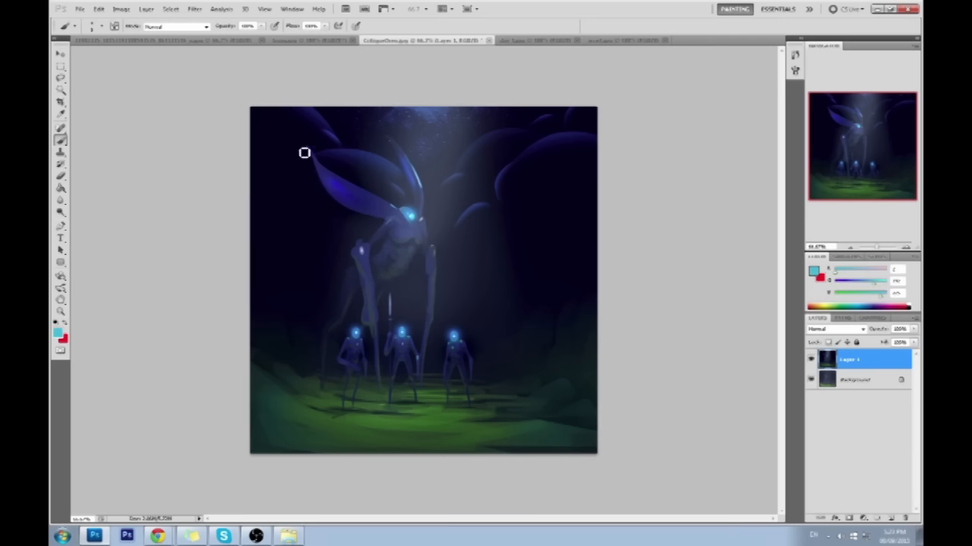
Try to widen the canvas on both sides with the Crop tool while the Background layer is still locked.
{"action": "key", "text": "c"}
{"action": "left_click_drag", "start_coordinate": [241, 102], "coordinate": [729, 514]}
{"action": "left_click_drag", "start_coordinate": [598, 280], "coordinate": [684, 280]}
{"action": "left_click_drag", "start_coordinate": [251, 281], "coordinate": [186, 280]}
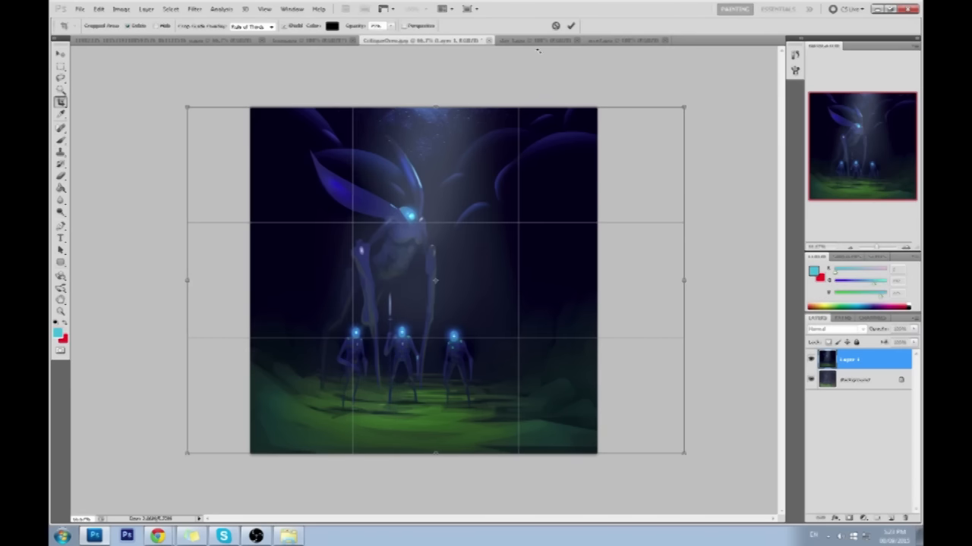
{"action": "left_click", "coordinate": [571, 25]}
{"action": "key", "text": "ctrl+z"}
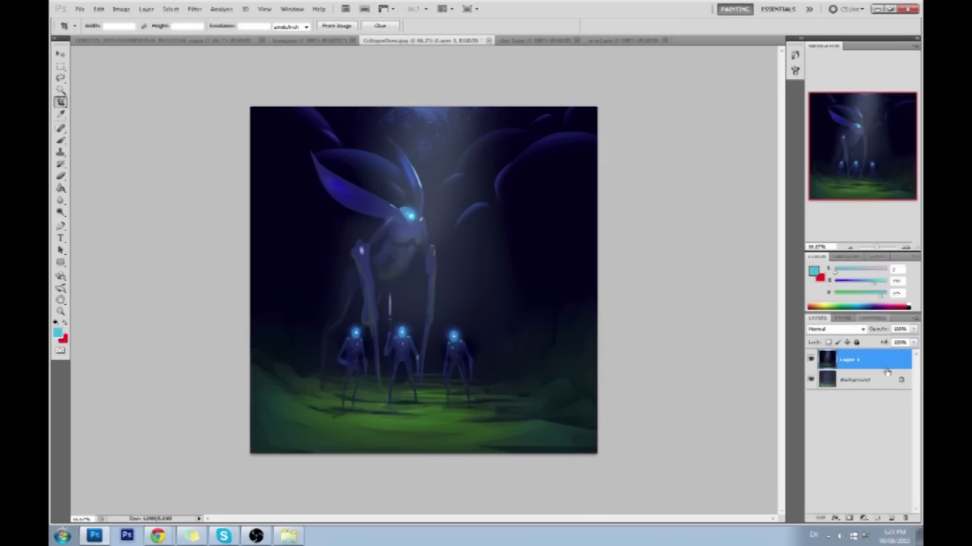
Convert the Background into the regular layer Layer 0 and widen the canvas on both sides with the Crop tool.
{"action": "double_click", "coordinate": [873, 373]}
{"action": "left_click", "coordinate": [581, 172]}
{"action": "left_click_drag", "start_coordinate": [215, 109], "coordinate": [681, 440]}
{"action": "left_click_drag", "start_coordinate": [250, 281], "coordinate": [180, 280]}
{"action": "left_click_drag", "start_coordinate": [598, 281], "coordinate": [661, 282]}
{"action": "left_click", "coordinate": [571, 26]}
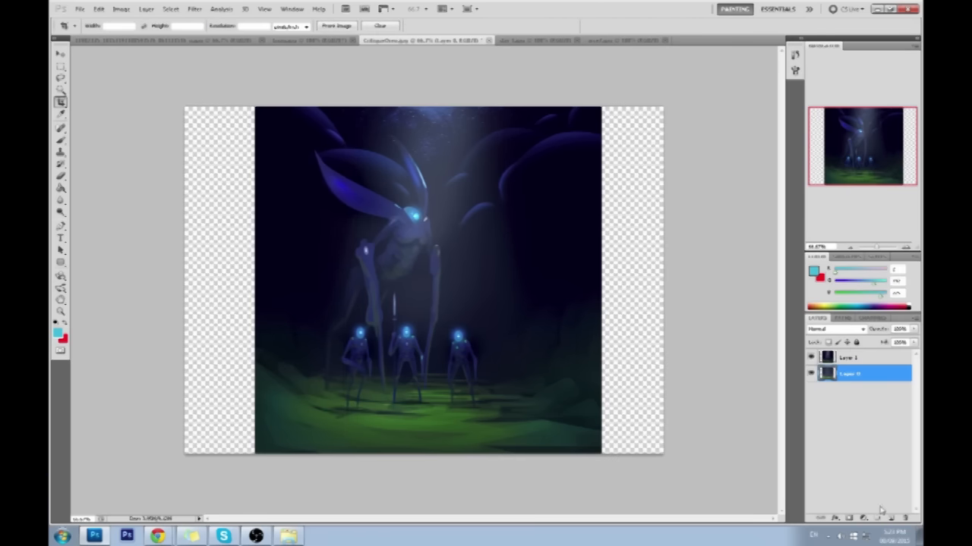
Add an empty layer beneath the painting and merge Layer 1 with Layer 0.
{"action": "left_click", "coordinate": [891, 518], "text": "ctrl"}
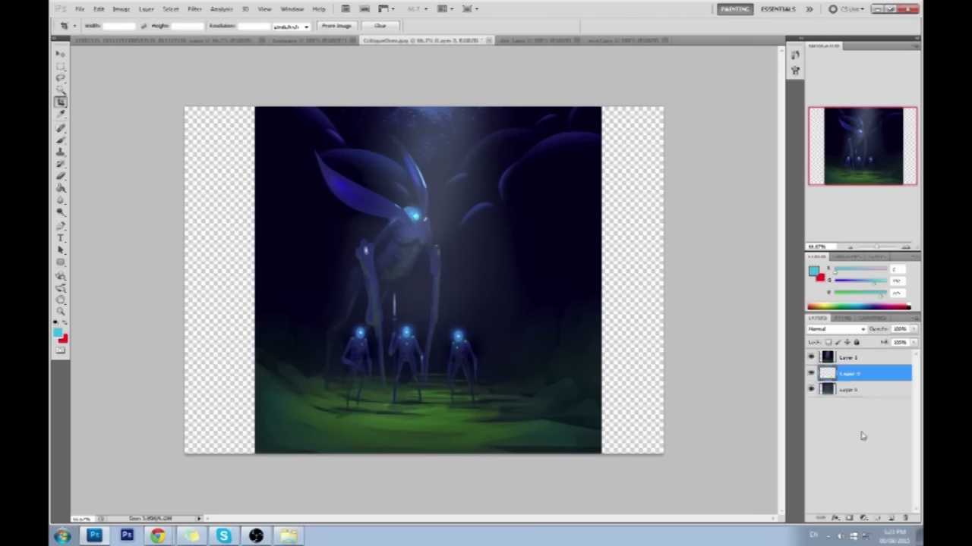
{"action": "right_click", "coordinate": [851, 362]}
{"action": "left_click", "coordinate": [856, 332]}
Fill the transparent strips on both sides of the painting with the background's near-black blue using the Paint Bucket.
{"action": "key", "text": "g"}
{"action": "key", "text": "d"}
{"action": "left_click", "coordinate": [245, 226]}
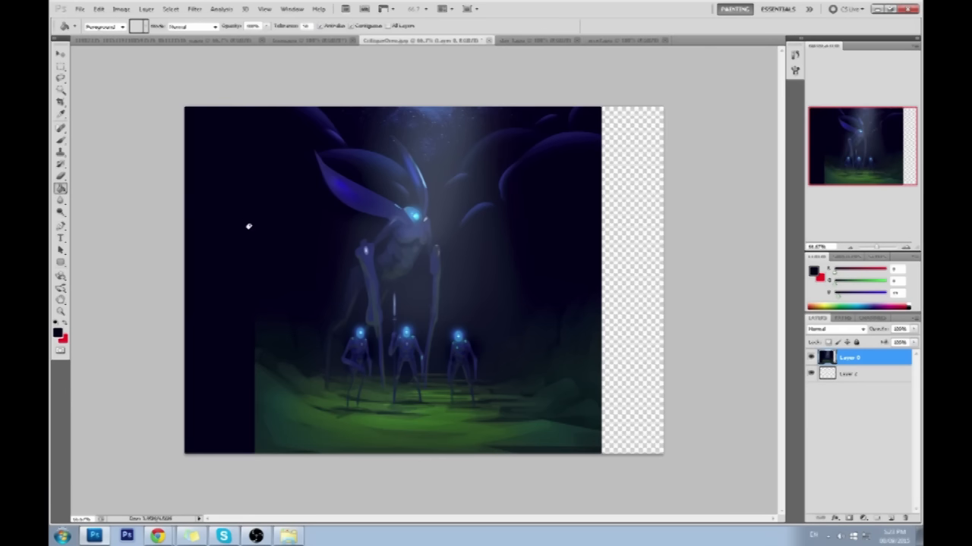
{"action": "left_click", "coordinate": [607, 253]}
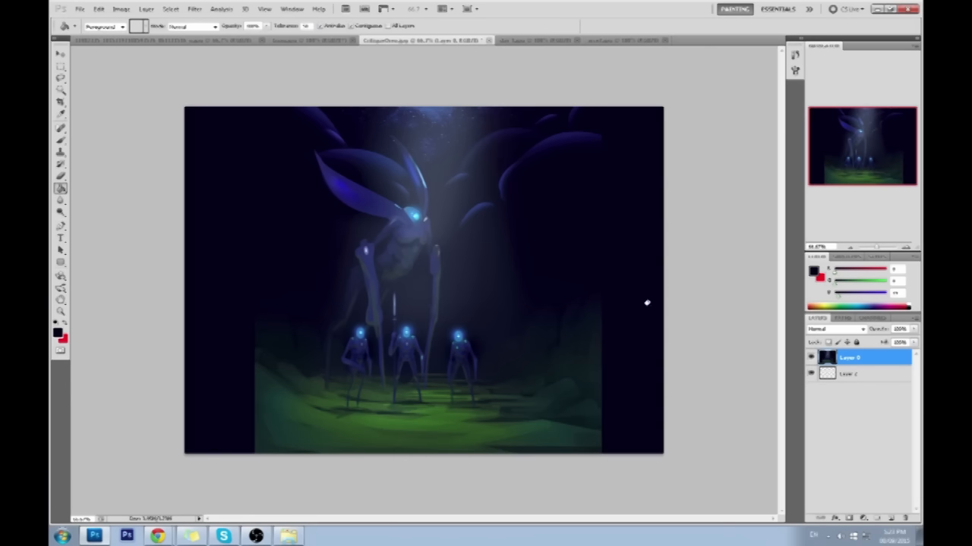
{"action": "key", "text": "m"}
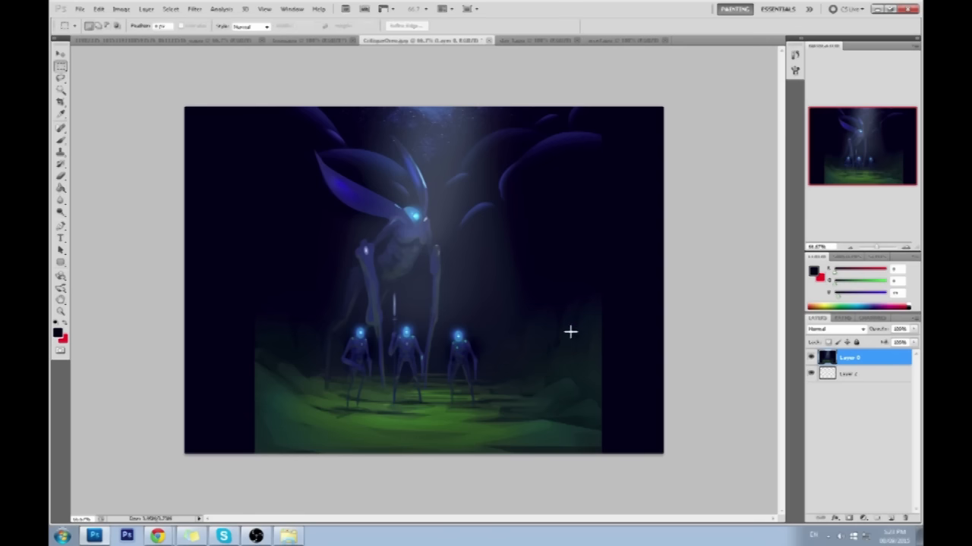
Copy the lower-right ground area to a new layer and stretch it out to the canvas's right edge.
{"action": "left_click_drag", "start_coordinate": [638, 447], "coordinate": [647, 453]}
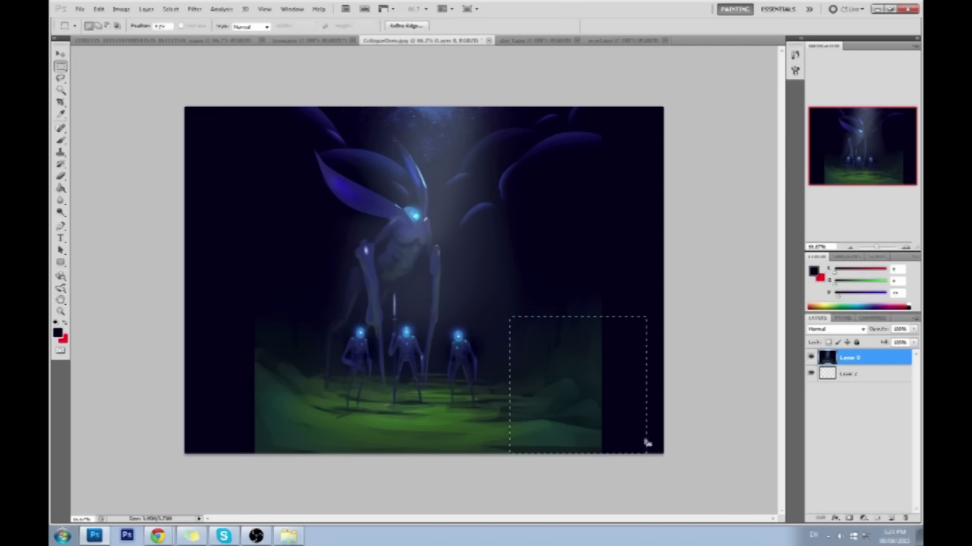
{"action": "key", "text": "ctrl+j"}
{"action": "key", "text": "v"}
{"action": "left_click_drag", "start_coordinate": [644, 385], "coordinate": [791, 385]}
{"action": "left_click_drag", "start_coordinate": [600, 414], "coordinate": [612, 412]}
{"action": "left_click", "coordinate": [570, 25]}
{"action": "key", "text": "b"}
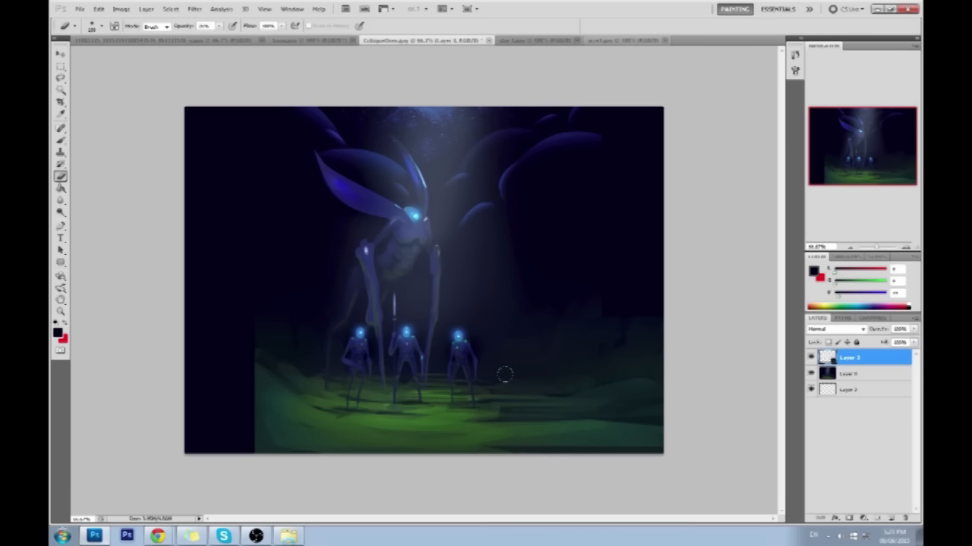
Select the lower-left ground area together with the empty strip beside it and flatten the image.
{"action": "key", "text": "m"}
{"action": "left_click_drag", "start_coordinate": [307, 465], "coordinate": [173, 265]}
{"action": "key", "text": "ctrl+c"}
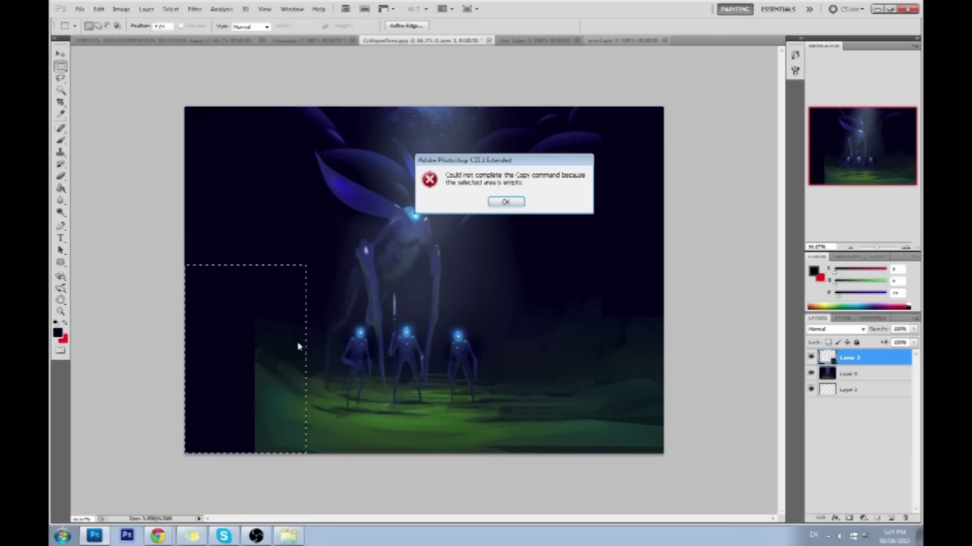
{"action": "left_click", "coordinate": [505, 201]}
{"action": "right_click", "coordinate": [882, 359]}
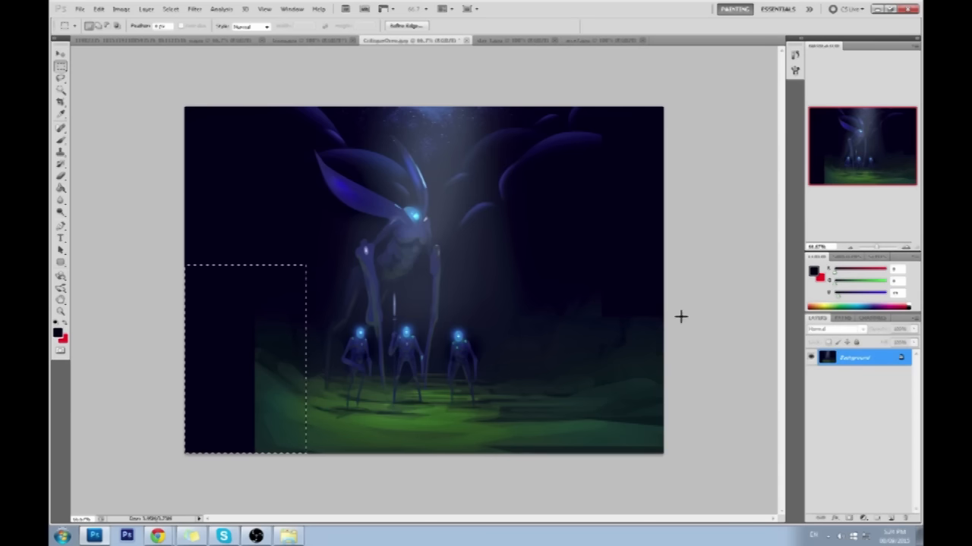
Copy the selected lower-left ground to a new layer, stretch it past the canvas's left edge and flatten the image.
{"action": "key", "text": "v"}
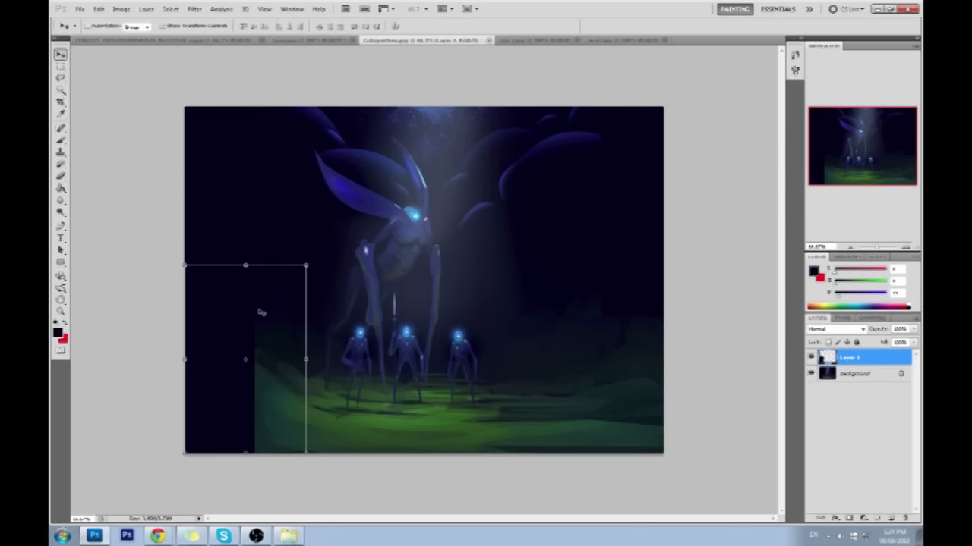
{"action": "left_click_drag", "start_coordinate": [195, 361], "coordinate": [71, 357]}
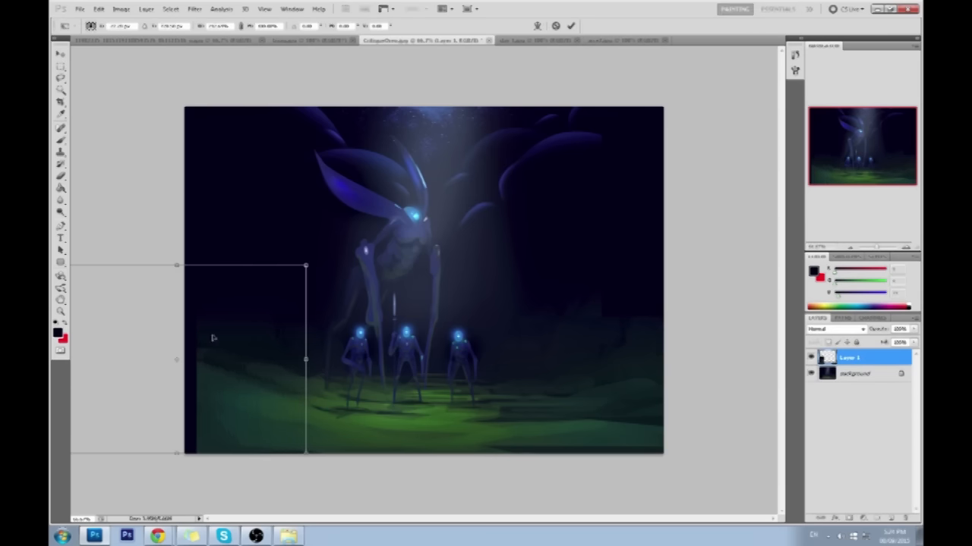
{"action": "key", "text": "ctrl+minus"}
{"action": "left_click_drag", "start_coordinate": [237, 320], "coordinate": [208, 310]}
{"action": "key", "text": "Return"}
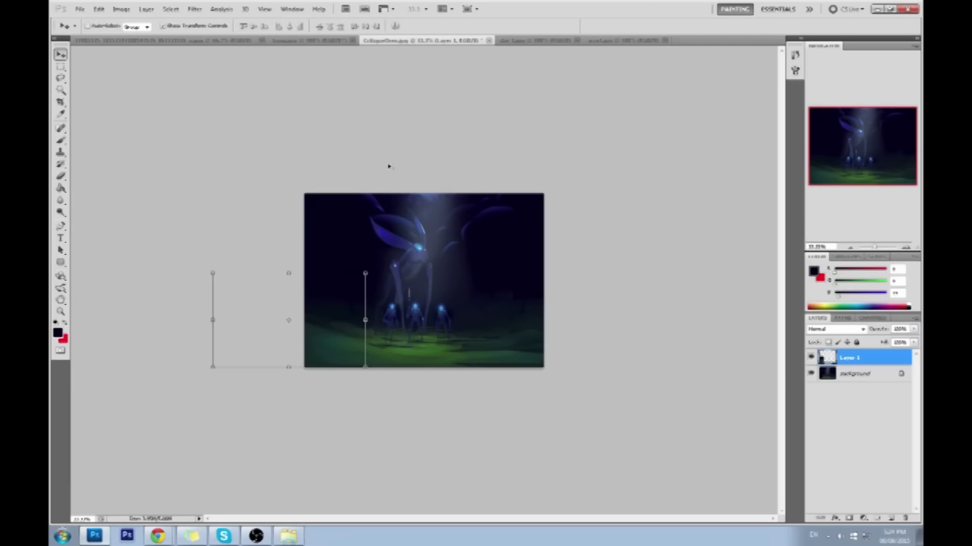
{"action": "key", "text": "ctrl+plus"}
{"action": "key", "text": "b"}
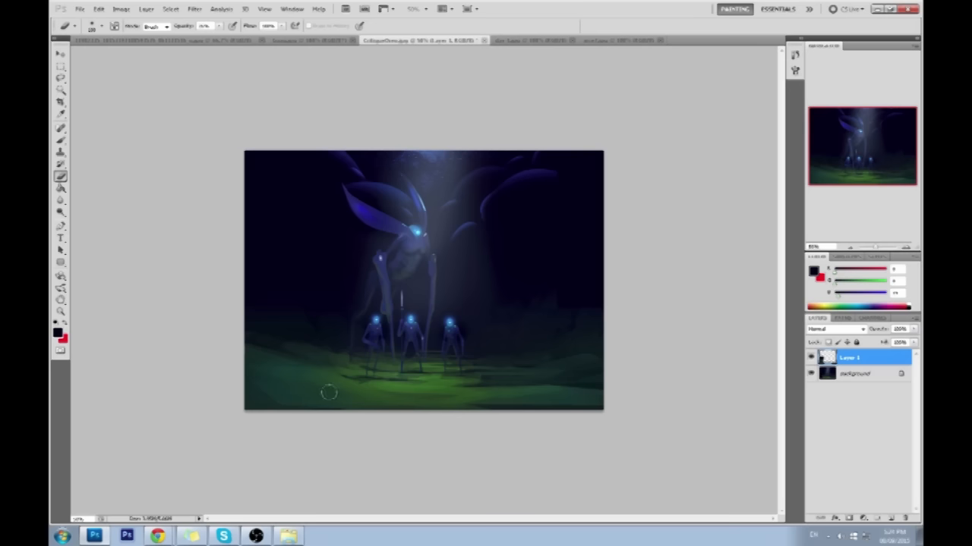
{"action": "right_click", "coordinate": [856, 360]}
{"action": "left_click", "coordinate": [864, 354]}
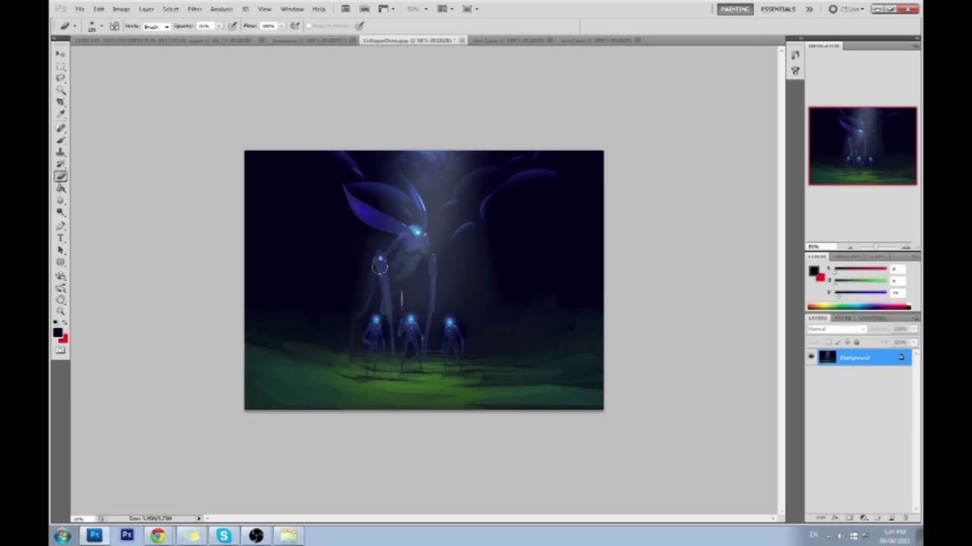
Paint over the seams of the extended ground on both sides with dark greens sampled from the painting.
{"action": "key", "text": "b"}
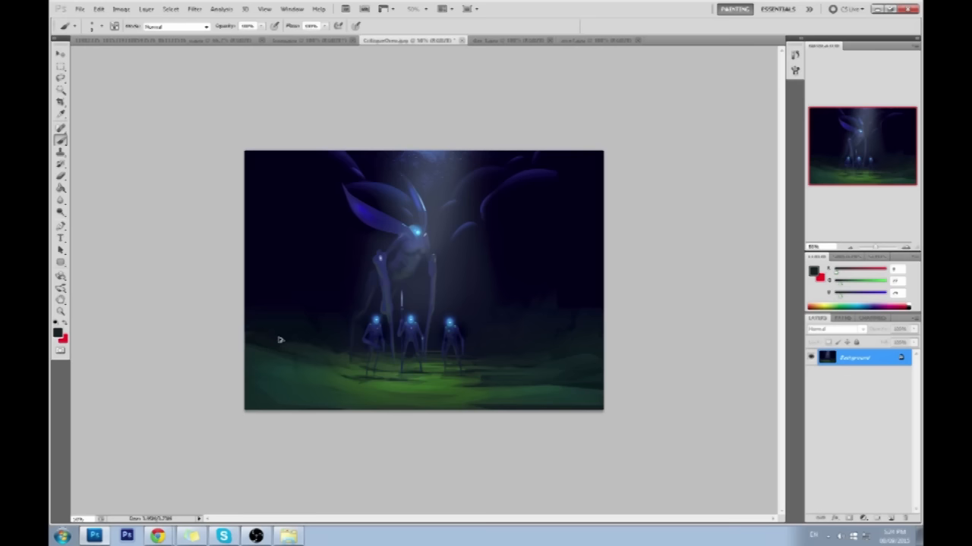
{"action": "key", "text": "ctrl+shift+alt+n"}
{"action": "right_click", "coordinate": [854, 363]}
{"action": "left_click", "coordinate": [862, 340]}
{"action": "left_click", "coordinate": [274, 349], "text": "alt"}
{"action": "left_click", "coordinate": [546, 355], "text": "alt"}
{"action": "left_click", "coordinate": [549, 350], "text": "alt"}
{"action": "left_click", "coordinate": [569, 328], "text": "alt"}
Try brush strokes in the right figure's glow blue over the dark areas around the creature and undo them.
{"action": "left_click", "coordinate": [451, 324], "text": "alt"}
{"action": "mouse_move", "coordinate": [287, 275]}
{"action": "left_mouse_down"}
{"action": "mouse_move", "coordinate": [371, 265]}
{"action": "mouse_move", "coordinate": [276, 281]}
{"action": "left_mouse_up"}
{"action": "mouse_move", "coordinate": [453, 261]}
{"action": "left_mouse_down"}
{"action": "mouse_move", "coordinate": [531, 190]}
{"action": "mouse_move", "coordinate": [297, 328]}
{"action": "mouse_move", "coordinate": [449, 193]}
{"action": "left_mouse_up"}
{"action": "key", "text": "ctrl+alt+z"}
{"action": "key", "text": "ctrl+alt+z"}
{"action": "key", "text": "ctrl+alt+z"}
{"action": "key", "text": "ctrl+alt+z"}
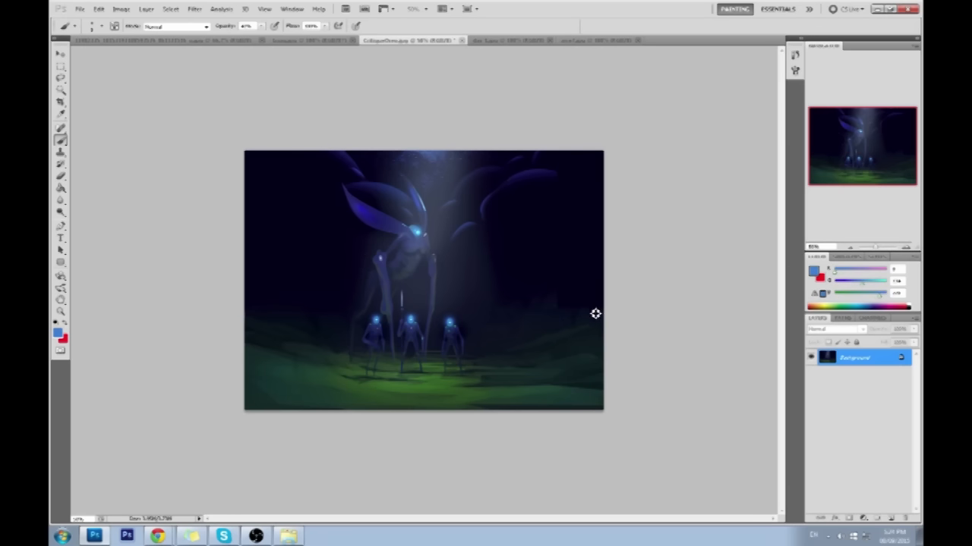
Refine the dark hill line in the painting's right part with brush strokes in nearby sampled ground colours.
{"action": "left_click", "coordinate": [556, 326], "text": "alt"}
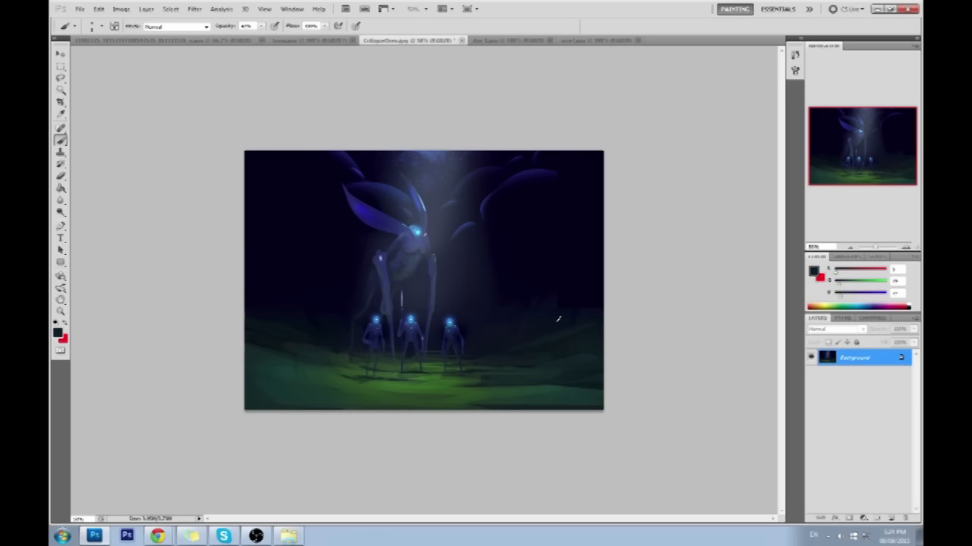
{"action": "left_click", "coordinate": [261, 26]}
{"action": "left_click", "coordinate": [510, 357]}
{"action": "left_click", "coordinate": [547, 328], "text": "alt"}
{"action": "left_click", "coordinate": [571, 335], "text": "alt"}
{"action": "left_click", "coordinate": [575, 324], "text": "alt"}
{"action": "left_click", "coordinate": [598, 326], "text": "alt"}
{"action": "left_click", "coordinate": [561, 334], "text": "alt"}
{"action": "left_click", "coordinate": [568, 333], "text": "alt"}
{"action": "left_click", "coordinate": [438, 221], "text": "alt"}
{"action": "key", "text": "l"}
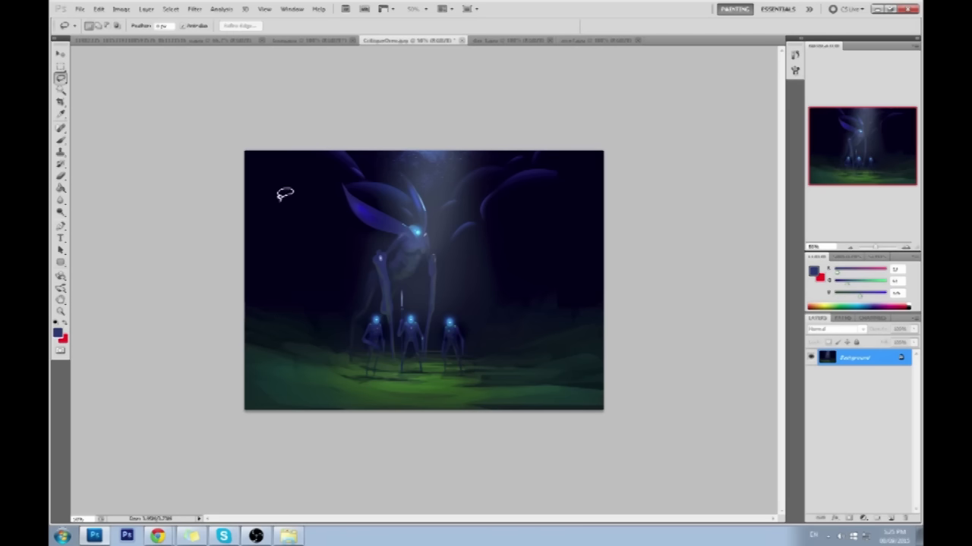
{"action": "key", "text": "b"}
{"action": "key", "text": "l"}
{"action": "right_click", "coordinate": [306, 222]}
{"action": "left_click", "coordinate": [434, 336]}
{"action": "key", "text": "b"}
{"action": "right_click", "coordinate": [433, 336]}
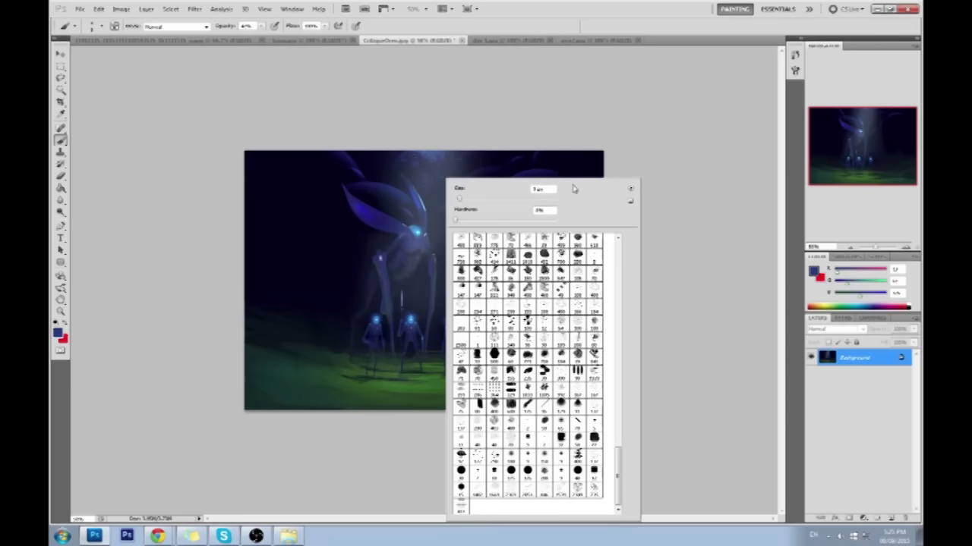
{"action": "key", "text": "Escape"}
Draw diagonal guide lines in light cyan from the middle figure down to both sides of the ground and undo them.
{"action": "left_click", "coordinate": [410, 315], "text": "alt"}
{"action": "left_click", "coordinate": [416, 324]}
{"action": "left_click", "coordinate": [321, 397], "text": "shift"}
{"action": "key", "text": "ctrl+z"}
{"action": "left_click", "coordinate": [415, 354], "text": "shift"}
{"action": "left_click", "coordinate": [529, 407], "text": "shift"}
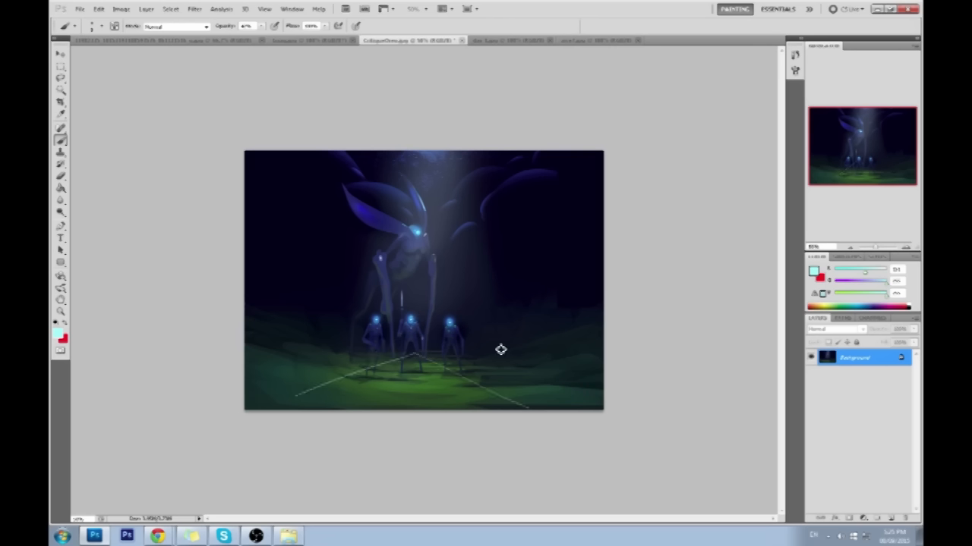
{"action": "key", "text": "ctrl+alt+z"}
{"action": "key", "text": "ctrl+alt+z"}
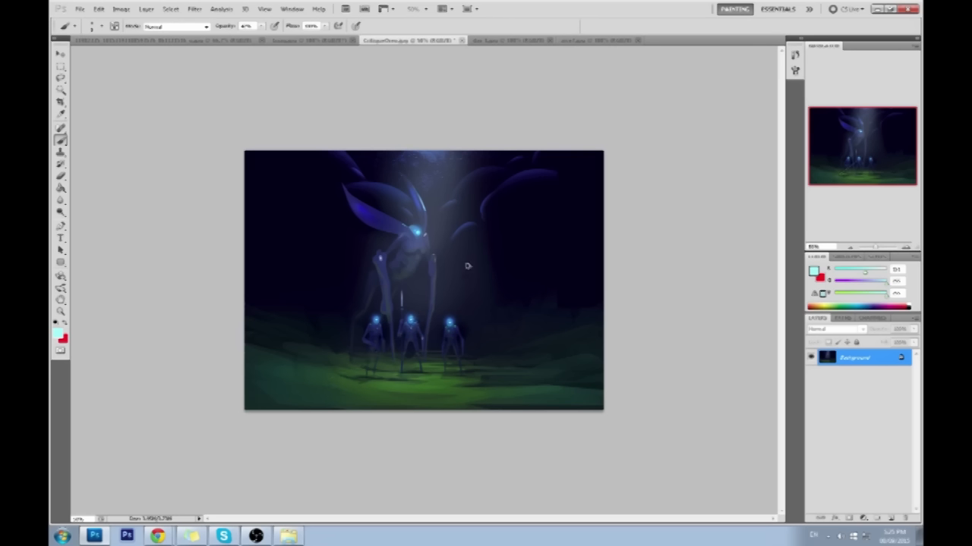
Choose a textured brush preset, adjust its size and add a new layer above the Background.
{"action": "right_click", "coordinate": [409, 275]}
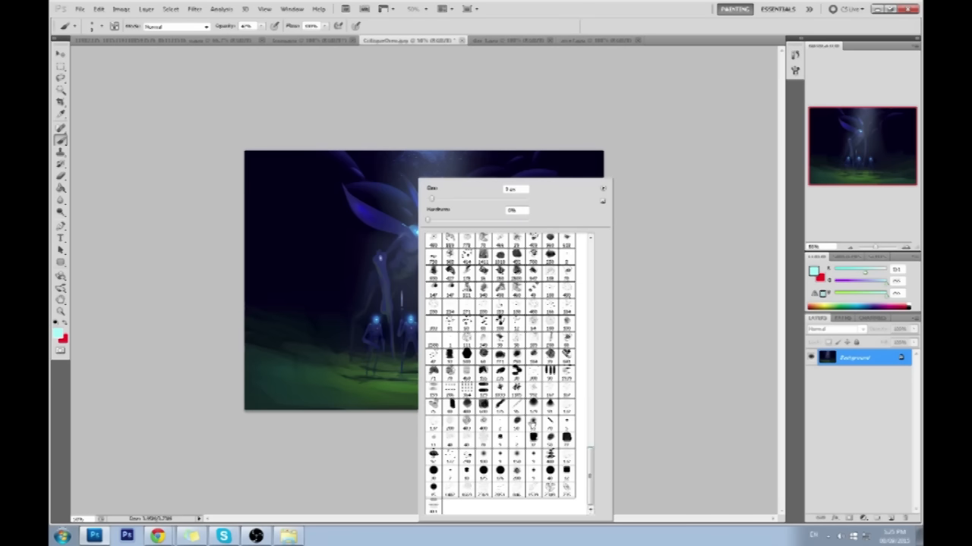
{"action": "scroll", "coordinate": [585, 451], "scroll_direction": "up", "scroll_amount": 2}
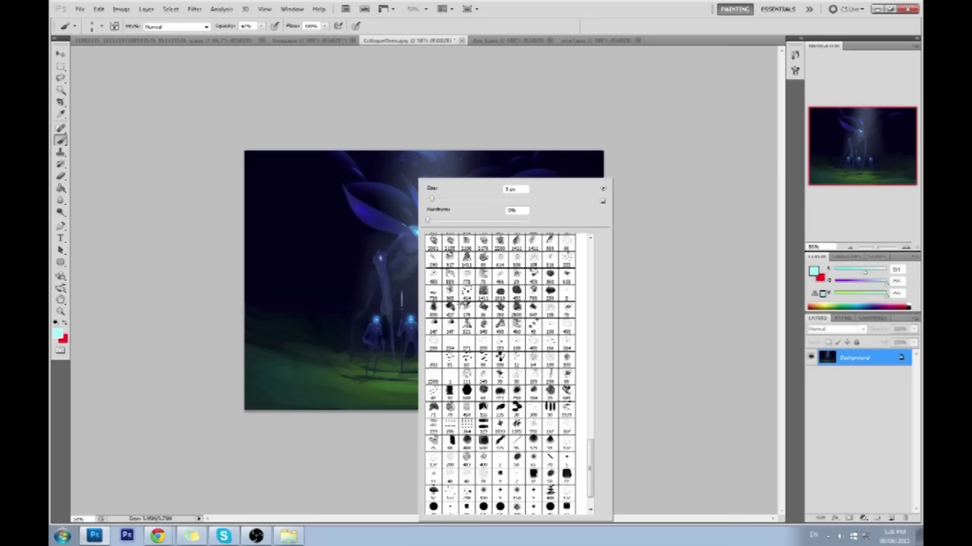
{"action": "scroll", "coordinate": [590, 448], "scroll_direction": "up", "scroll_amount": 1}
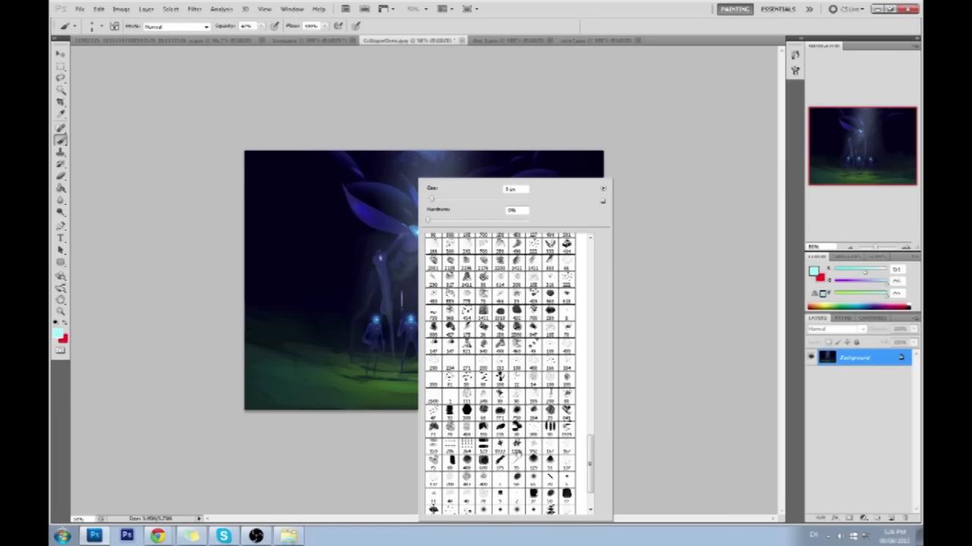
{"action": "double_click", "coordinate": [516, 413]}
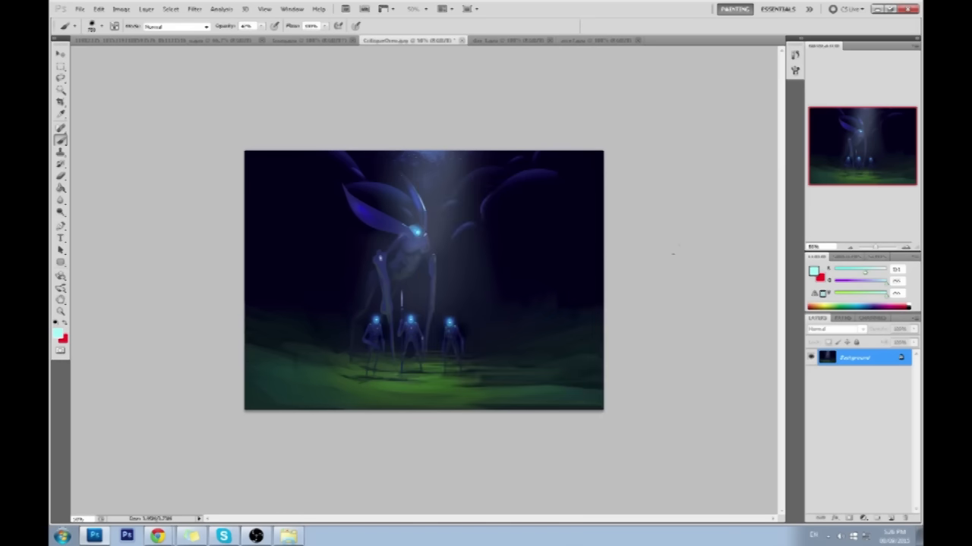
{"action": "left_click", "coordinate": [885, 519]}
{"action": "key", "text": "bracketright"}
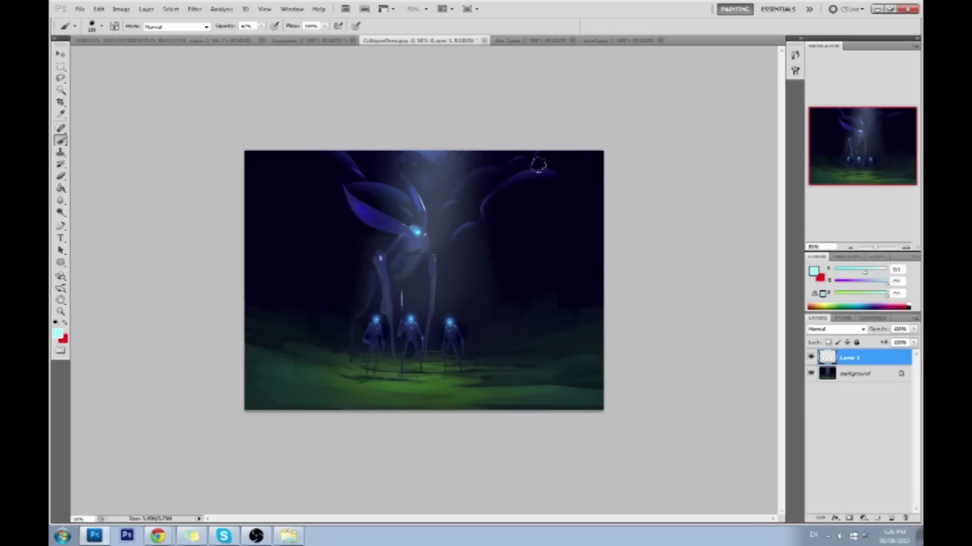
Paint faint cloudy texture in sampled dark blue over both dark sides and soften it with a large eraser.
{"action": "left_click", "coordinate": [531, 169], "text": "alt"}
{"action": "mouse_move", "coordinate": [531, 168]}
{"action": "left_mouse_down"}
{"action": "mouse_move", "coordinate": [550, 214]}
{"action": "mouse_move", "coordinate": [593, 163]}
{"action": "mouse_move", "coordinate": [508, 264]}
{"action": "mouse_move", "coordinate": [594, 214]}
{"action": "mouse_move", "coordinate": [530, 301]}
{"action": "left_mouse_up"}
{"action": "mouse_move", "coordinate": [260, 230]}
{"action": "left_mouse_down"}
{"action": "mouse_move", "coordinate": [233, 237]}
{"action": "mouse_move", "coordinate": [273, 272]}
{"action": "mouse_move", "coordinate": [328, 291]}
{"action": "mouse_move", "coordinate": [243, 165]}
{"action": "mouse_move", "coordinate": [325, 237]}
{"action": "mouse_move", "coordinate": [254, 127]}
{"action": "left_mouse_up"}
{"action": "key", "text": "e"}
{"action": "key", "text": "bracketright"}
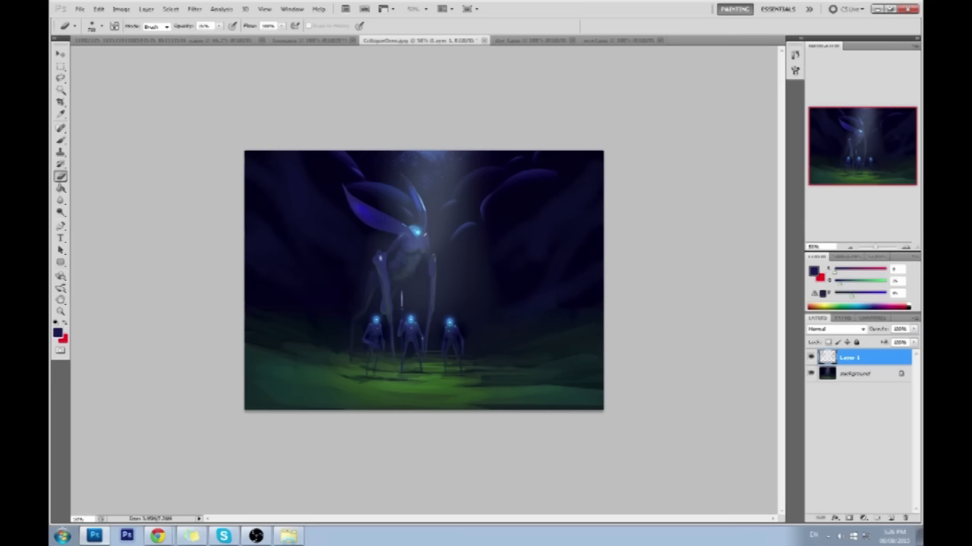
Look through the history of edits and clear the selection around the canvas.
{"action": "left_click", "coordinate": [834, 356], "text": "ctrl"}
{"action": "left_click", "coordinate": [795, 55]}
{"action": "mouse_move", "coordinate": [772, 284]}
{"action": "left_mouse_down"}
{"action": "mouse_move", "coordinate": [771, 91]}
{"action": "mouse_move", "coordinate": [770, 155]}
{"action": "left_mouse_up"}
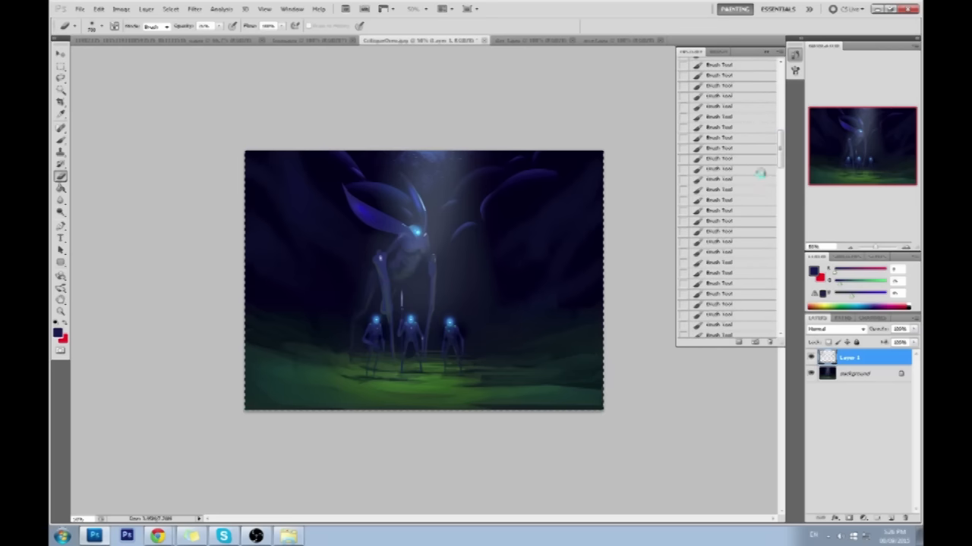
{"action": "key", "text": "ctrl+s"}
{"action": "left_click", "coordinate": [618, 297]}
{"action": "key", "text": "m"}
{"action": "right_click", "coordinate": [523, 236]}
{"action": "left_click", "coordinate": [543, 245]}
Flatten the image and save it as a baseline standard JPEG at Maximum quality.
{"action": "right_click", "coordinate": [861, 377]}
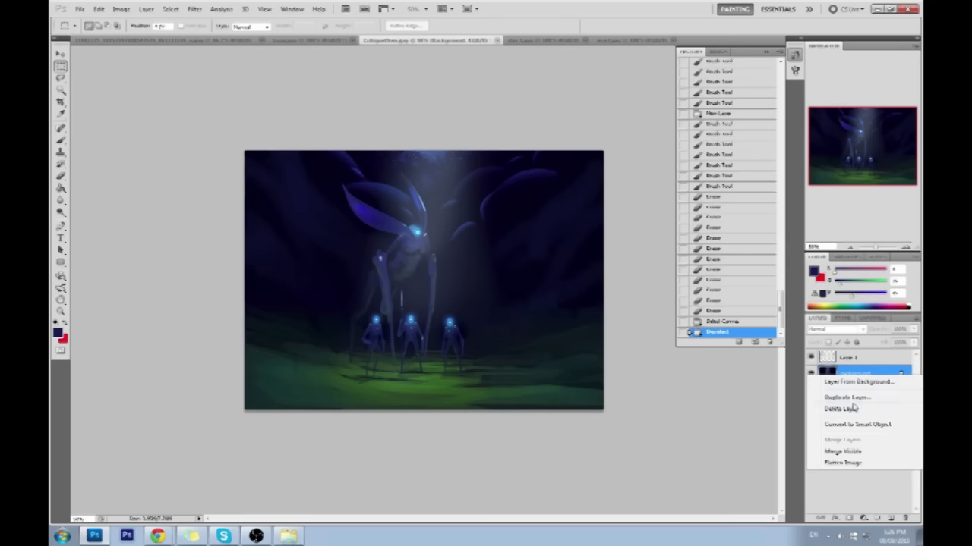
{"action": "left_click", "coordinate": [861, 460]}
{"action": "key", "text": "ctrl+s"}
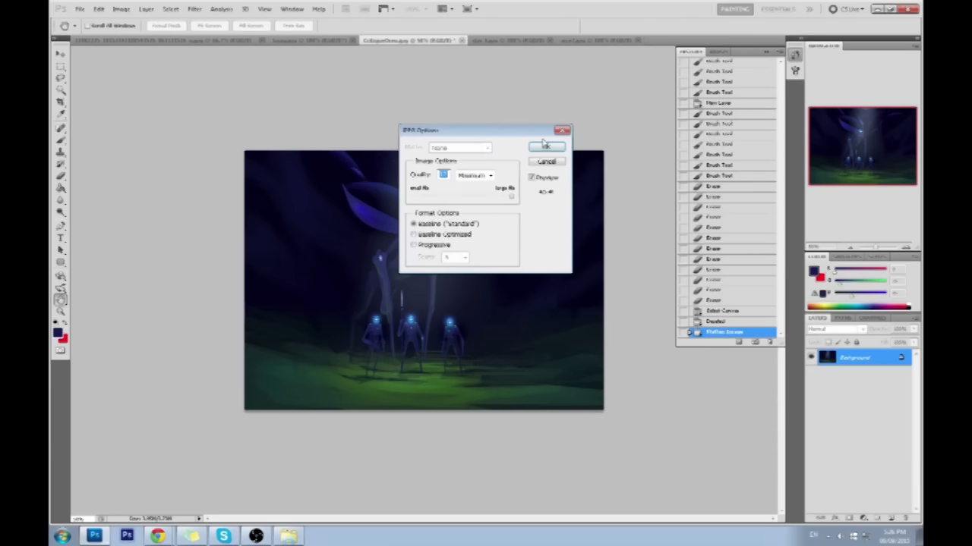
{"action": "left_click", "coordinate": [545, 145]}
Compare the original square painting with the widened version by switching between the first and last history states.
{"action": "mouse_move", "coordinate": [781, 332]}
{"action": "left_mouse_down"}
{"action": "mouse_move", "coordinate": [783, 70]}
{"action": "mouse_move", "coordinate": [782, 318]}
{"action": "left_mouse_up"}
{"action": "left_click", "coordinate": [763, 66]}
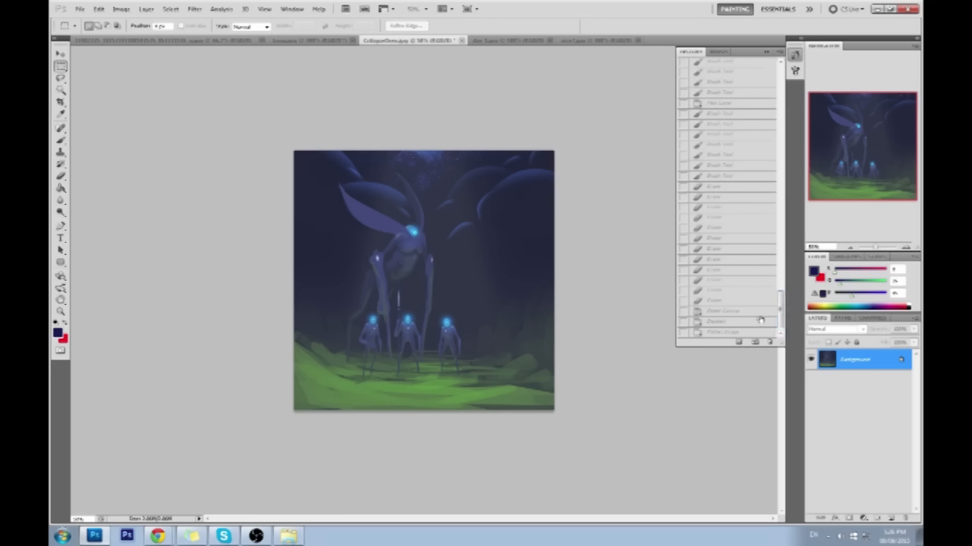
{"action": "left_click", "coordinate": [717, 334]}
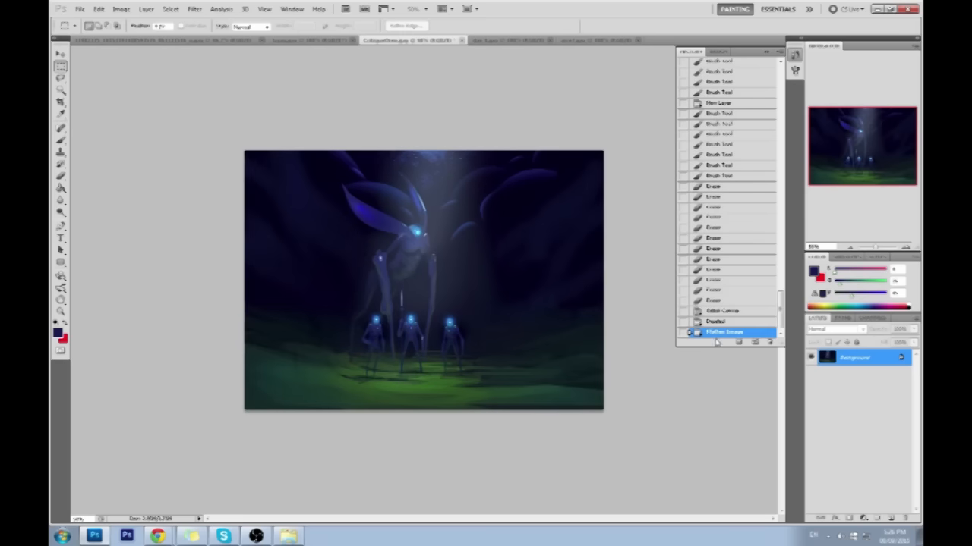
{"action": "left_click", "coordinate": [766, 52]}
Darken the painting's outer areas with a large Burn tool on Shadows, using a lower exposure and Protect Tones.
{"action": "key", "text": "b"}
{"action": "left_click", "coordinate": [451, 318], "text": "alt"}
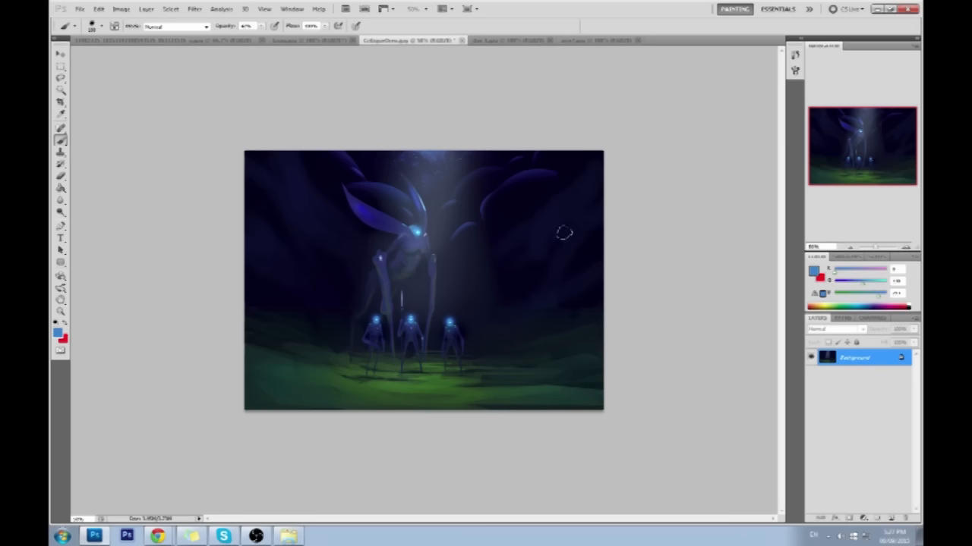
{"action": "left_click", "coordinate": [61, 212]}
{"action": "left_click", "coordinate": [88, 222]}
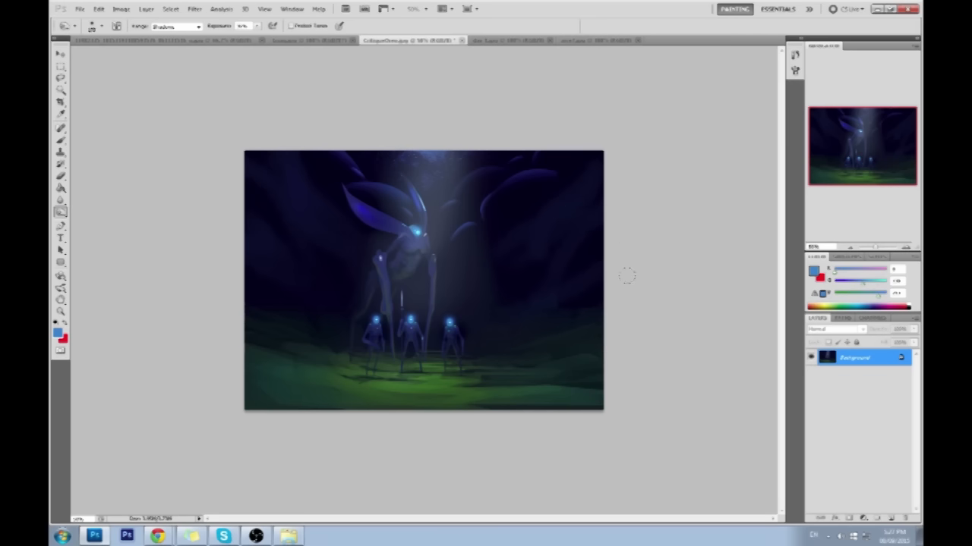
{"action": "mouse_move", "coordinate": [577, 349]}
{"action": "left_mouse_down"}
{"action": "mouse_move", "coordinate": [554, 372]}
{"action": "mouse_move", "coordinate": [584, 391]}
{"action": "left_mouse_up"}
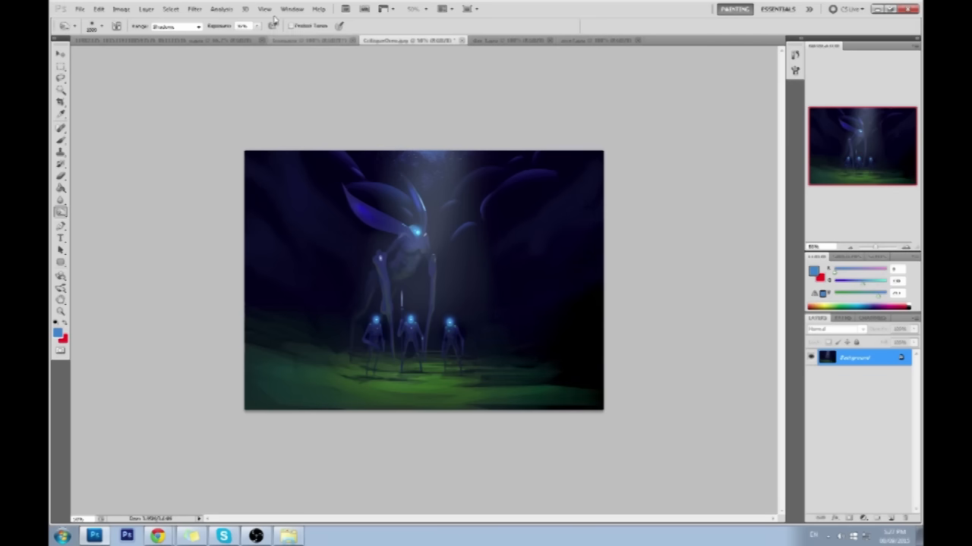
{"action": "left_click_drag", "start_coordinate": [260, 29], "coordinate": [250, 37]}
{"action": "key", "text": "ctrl+z"}
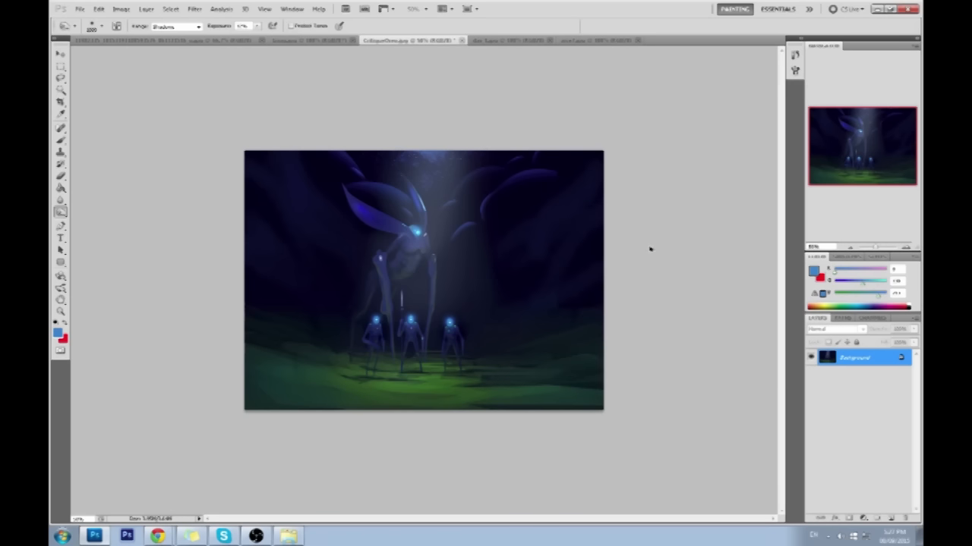
{"action": "left_click", "coordinate": [291, 26]}
{"action": "left_click_drag", "start_coordinate": [275, 405], "coordinate": [317, 405]}
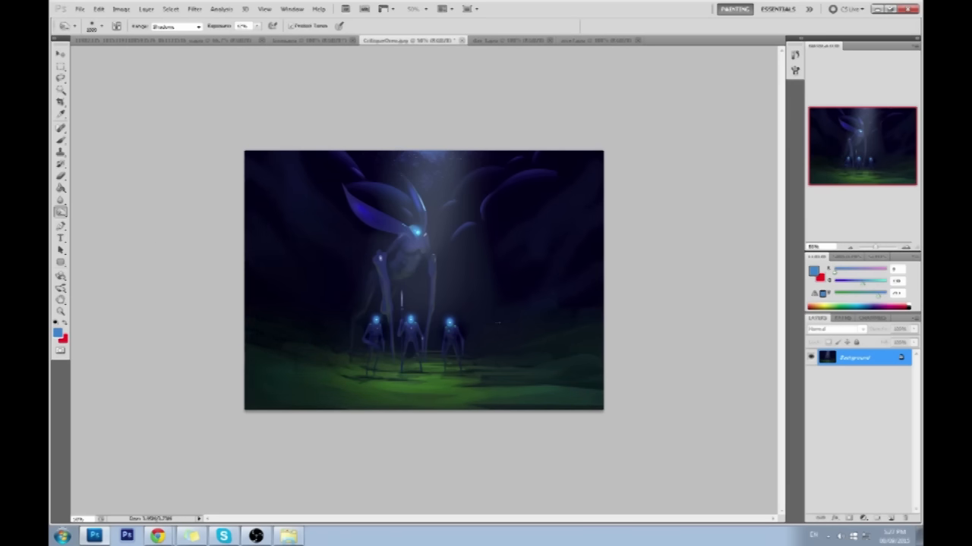
Switch back to the Brush and choose a round brush preset.
{"action": "key", "text": "b"}
{"action": "right_click", "coordinate": [457, 182]}
{"action": "scroll", "coordinate": [629, 456], "scroll_direction": "down", "scroll_amount": 3}
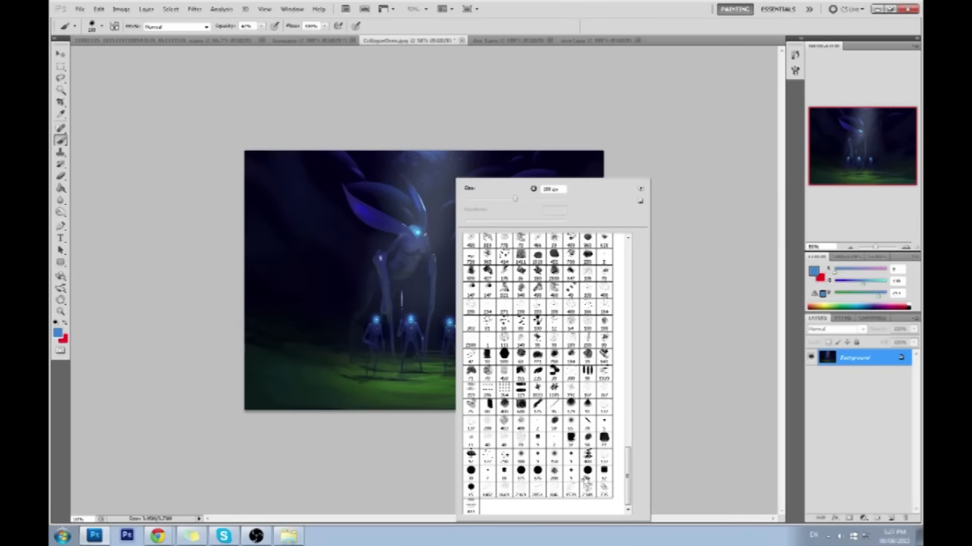
{"action": "double_click", "coordinate": [586, 478]}
Add a new layer and prepare the brush with a bright red foreground colour at 100% opacity.
{"action": "left_click", "coordinate": [891, 518]}
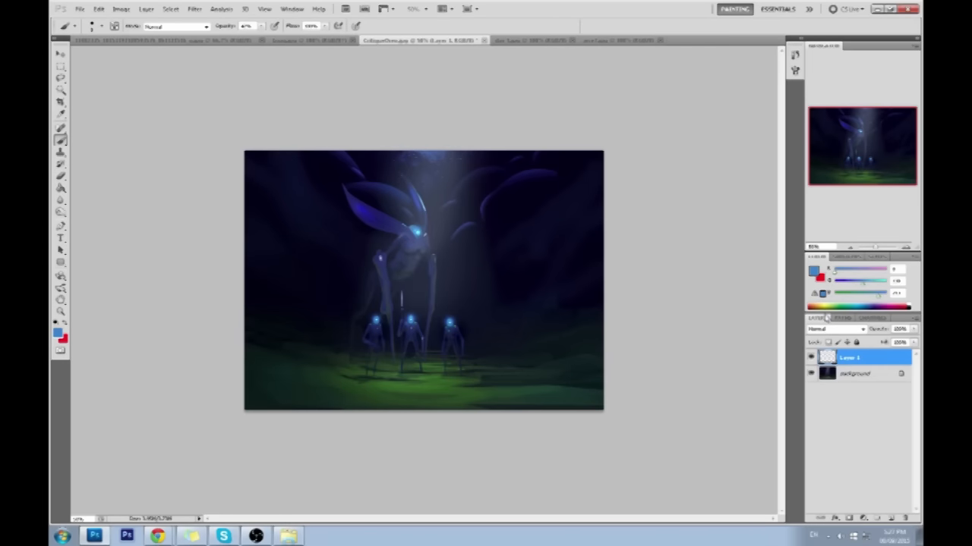
{"action": "left_click", "coordinate": [813, 272]}
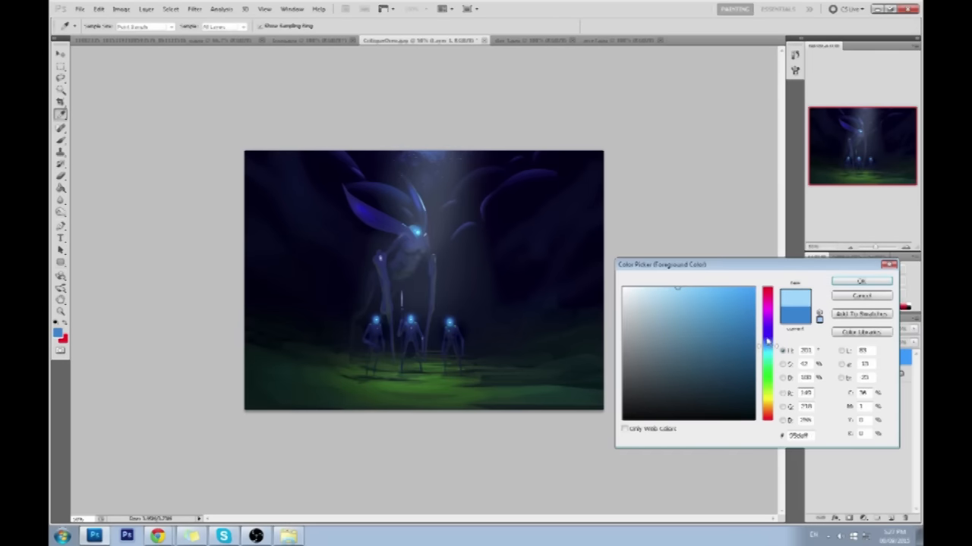
{"action": "left_click_drag", "start_coordinate": [766, 338], "coordinate": [767, 307]}
{"action": "left_click_drag", "start_coordinate": [768, 414], "coordinate": [769, 425]}
{"action": "mouse_move", "coordinate": [722, 314]}
{"action": "left_mouse_down"}
{"action": "mouse_move", "coordinate": [709, 288]}
{"action": "mouse_move", "coordinate": [736, 275]}
{"action": "left_mouse_up"}
{"action": "left_click", "coordinate": [860, 282]}
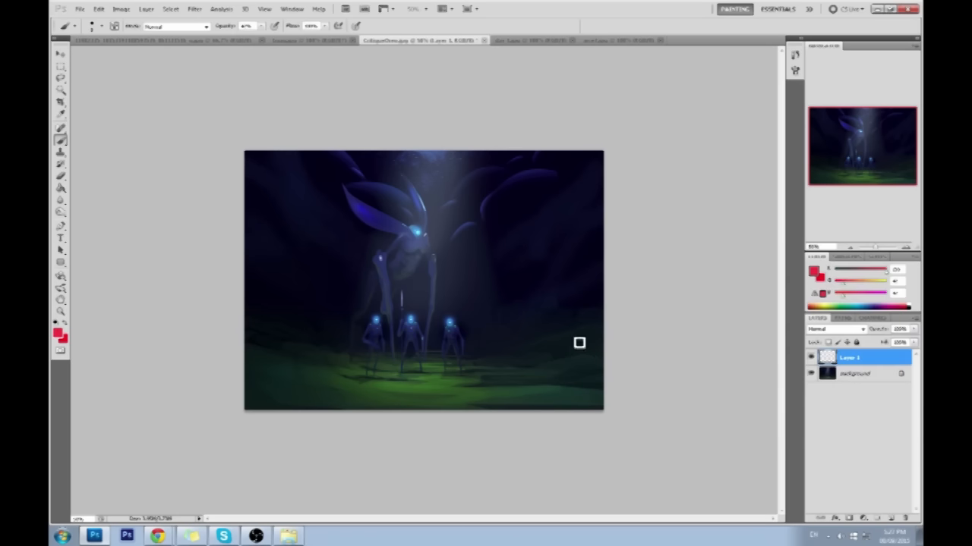
{"action": "left_click_drag", "start_coordinate": [261, 26], "coordinate": [267, 38]}
Delete the empty new layer and close the creature painting.
{"action": "left_click", "coordinate": [905, 518]}
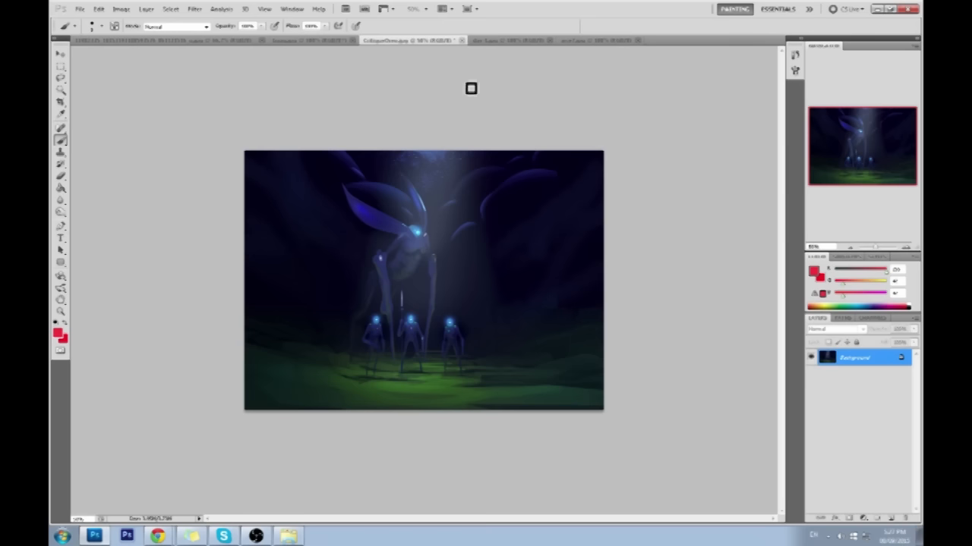
{"action": "left_click", "coordinate": [462, 40]}
{"action": "left_click", "coordinate": [478, 203]}
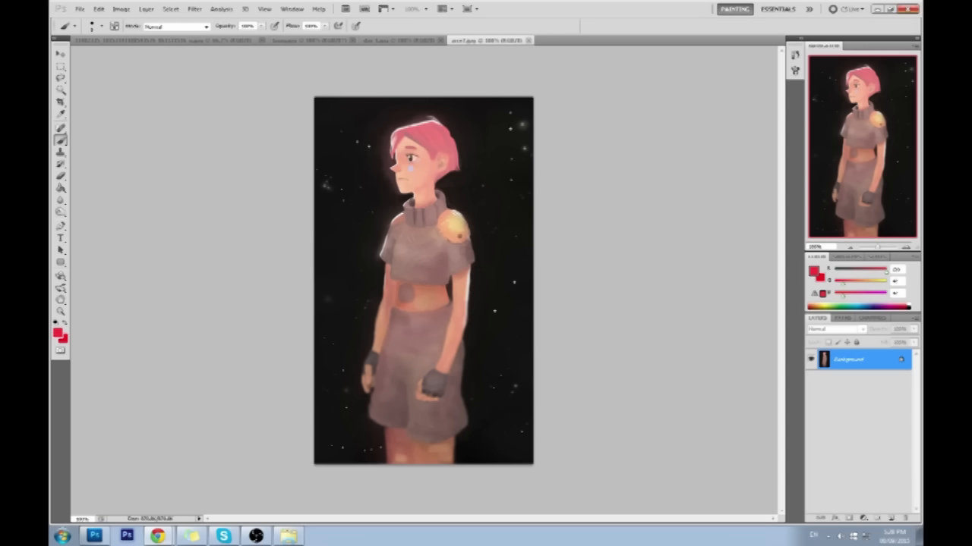
Compare saturated blue with darker blue and dark crimson shades in the foreground colour picker.
{"action": "left_click", "coordinate": [814, 272]}
{"action": "mouse_move", "coordinate": [700, 298]}
{"action": "left_mouse_down"}
{"action": "mouse_move", "coordinate": [737, 299]}
{"action": "mouse_move", "coordinate": [756, 284]}
{"action": "left_mouse_up"}
{"action": "left_click", "coordinate": [769, 332]}
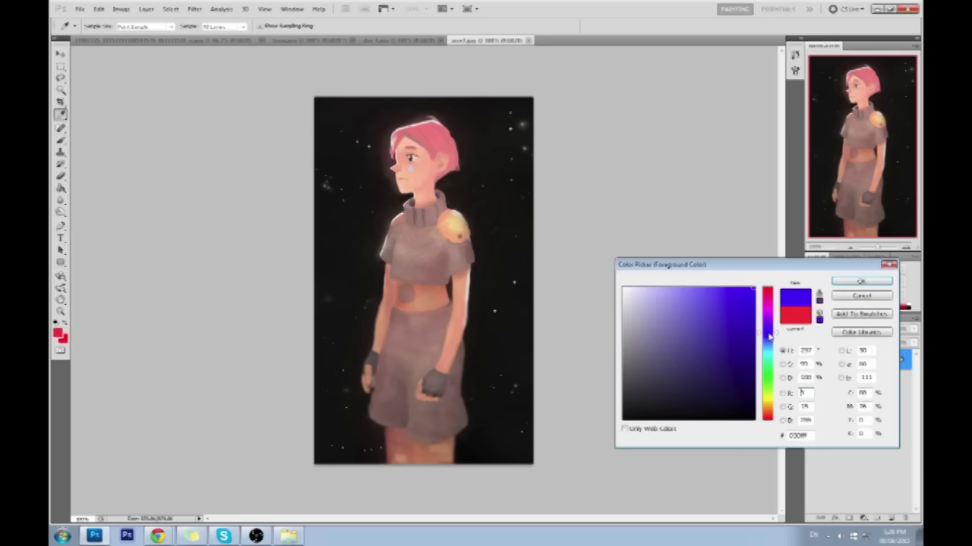
{"action": "left_click", "coordinate": [743, 296]}
{"action": "left_click_drag", "start_coordinate": [743, 295], "coordinate": [734, 309]}
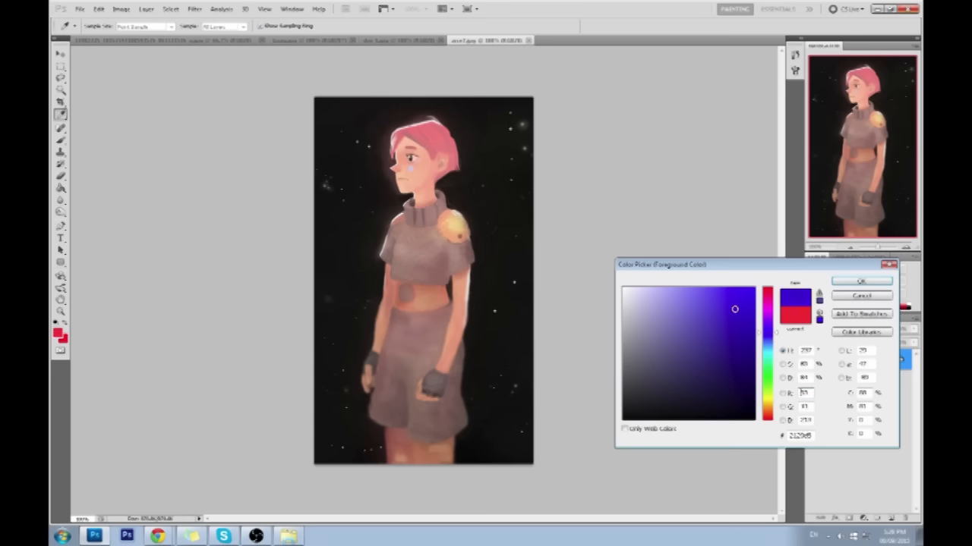
{"action": "mouse_move", "coordinate": [769, 333]}
{"action": "left_mouse_down"}
{"action": "mouse_move", "coordinate": [769, 321]}
{"action": "mouse_move", "coordinate": [768, 343]}
{"action": "mouse_move", "coordinate": [769, 289]}
{"action": "mouse_move", "coordinate": [778, 295]}
{"action": "mouse_move", "coordinate": [740, 314]}
{"action": "mouse_move", "coordinate": [737, 356]}
{"action": "left_mouse_up"}
{"action": "left_click_drag", "start_coordinate": [769, 300], "coordinate": [769, 293]}
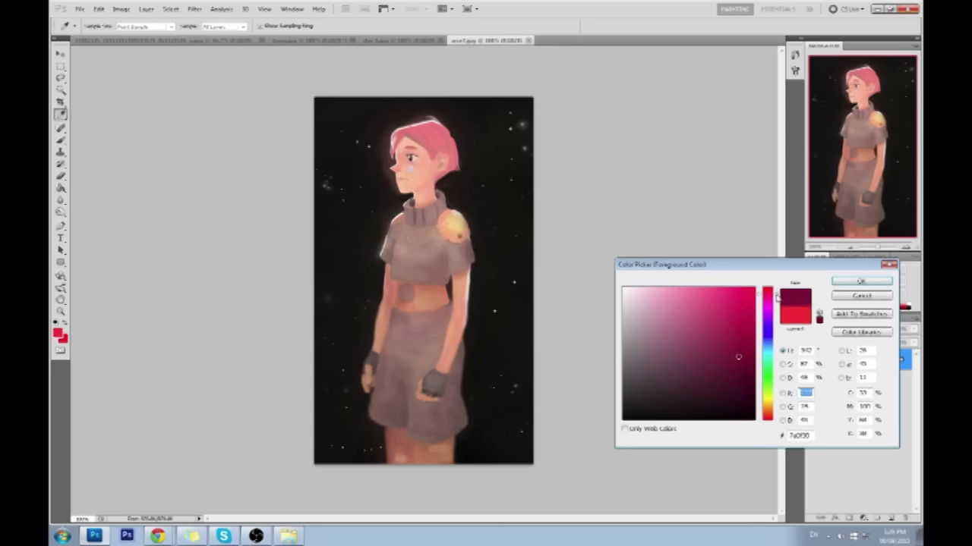
{"action": "left_click_drag", "start_coordinate": [741, 359], "coordinate": [742, 366]}
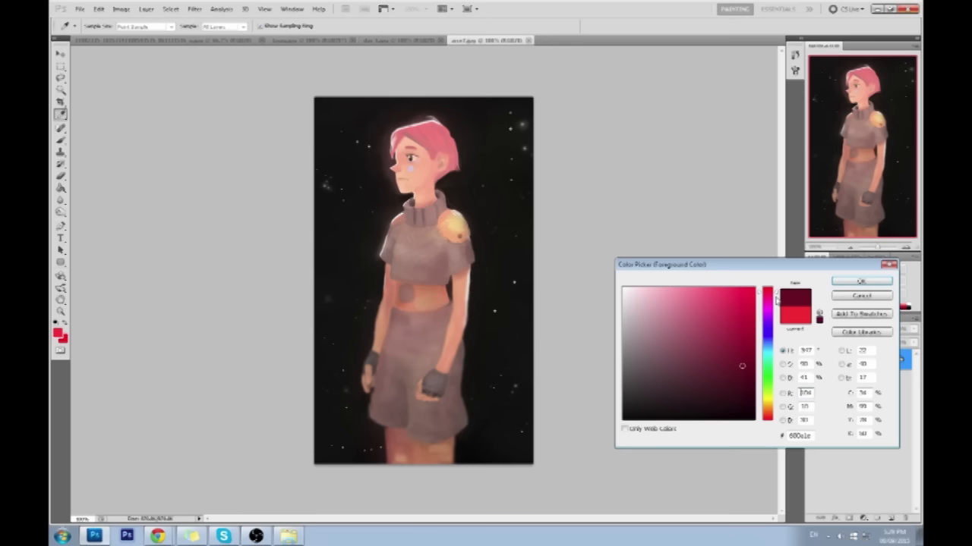
Compare blue shades of differing brightness, saturation and hue in the colour picker, and discard the chosen colour.
{"action": "left_click", "coordinate": [770, 331]}
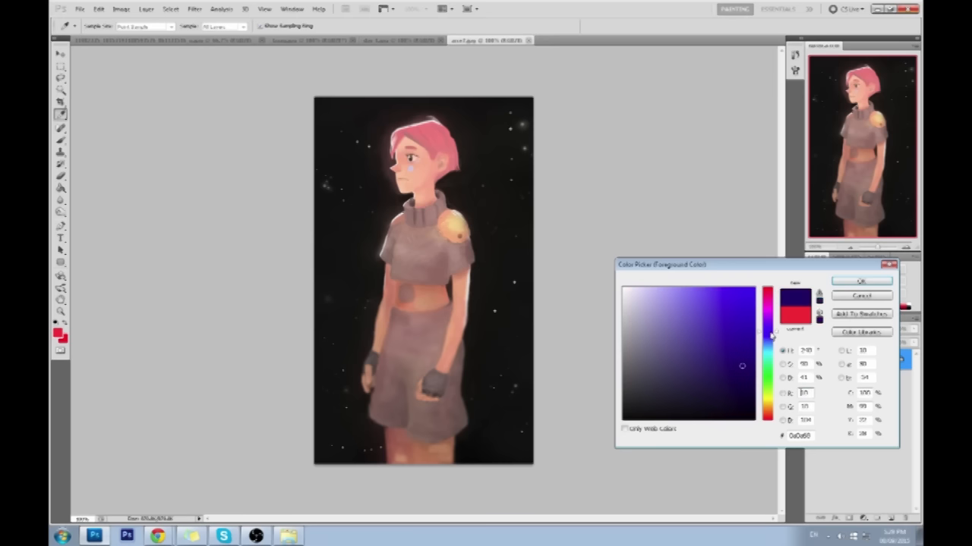
{"action": "mouse_move", "coordinate": [742, 333]}
{"action": "left_mouse_down"}
{"action": "mouse_move", "coordinate": [698, 321]}
{"action": "mouse_move", "coordinate": [729, 313]}
{"action": "left_mouse_up"}
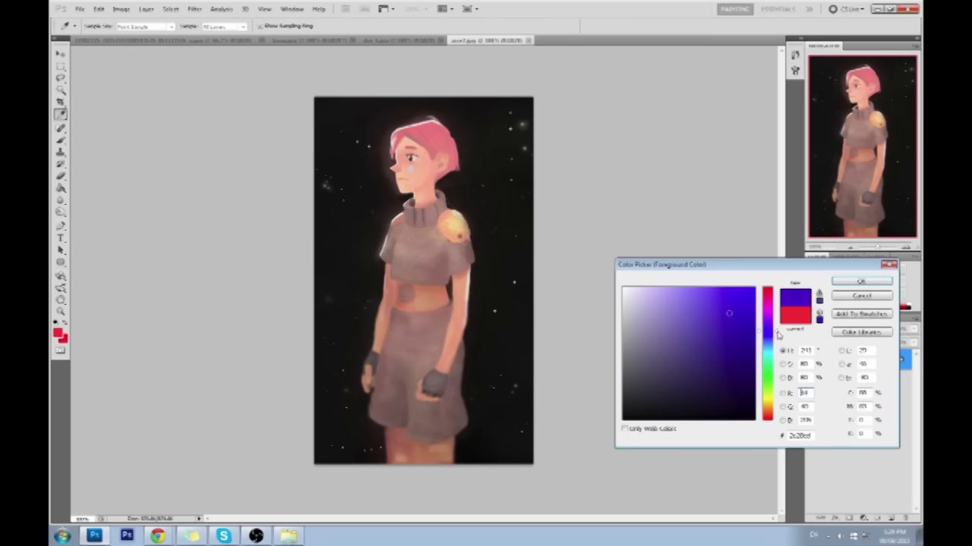
{"action": "left_click", "coordinate": [731, 316]}
{"action": "mouse_move", "coordinate": [730, 316]}
{"action": "left_mouse_down"}
{"action": "mouse_move", "coordinate": [717, 346]}
{"action": "mouse_move", "coordinate": [726, 349]}
{"action": "left_mouse_up"}
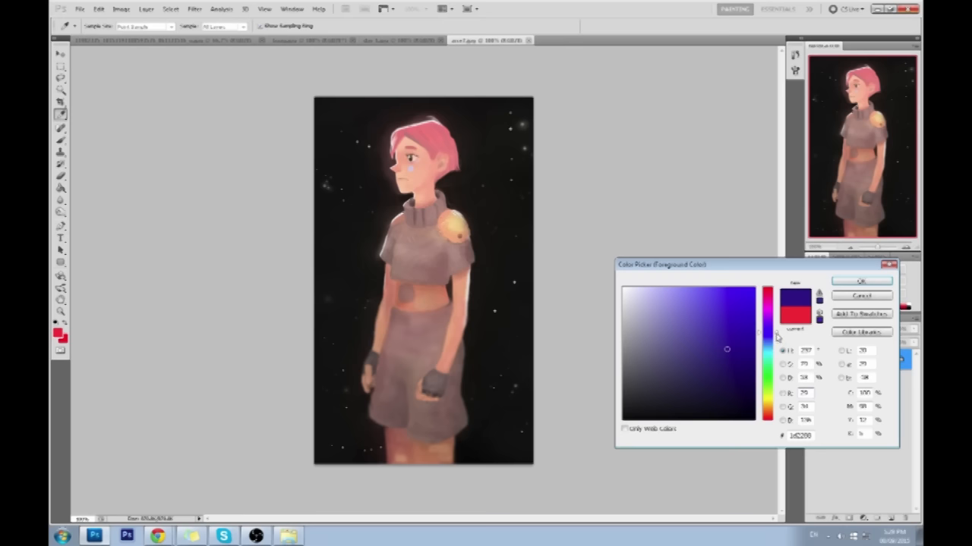
{"action": "left_click_drag", "start_coordinate": [776, 336], "coordinate": [718, 361]}
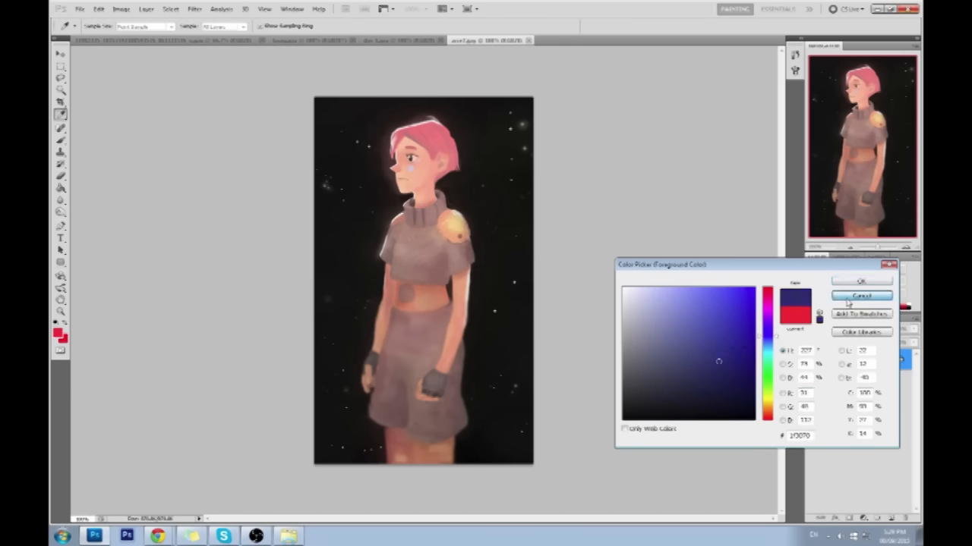
{"action": "left_click", "coordinate": [842, 297]}
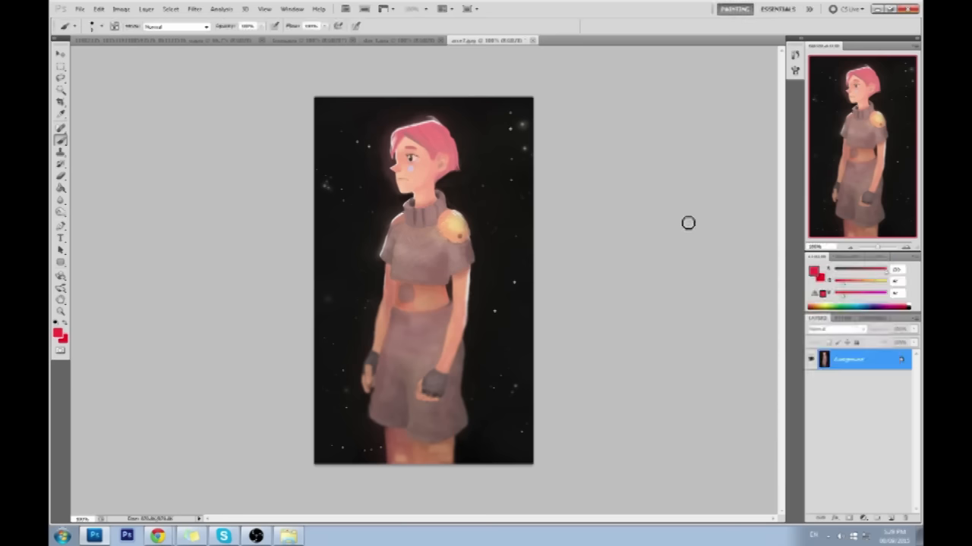
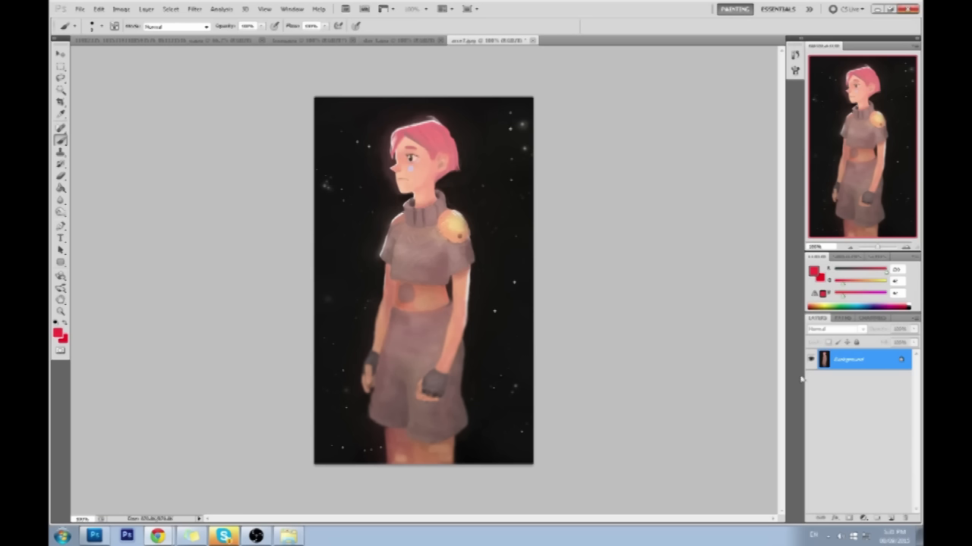
Convert the portrait's background to a regular layer and copy the lassoed eye, eyebrow and cheek spot onto a new layer.
{"action": "double_click", "coordinate": [879, 363]}
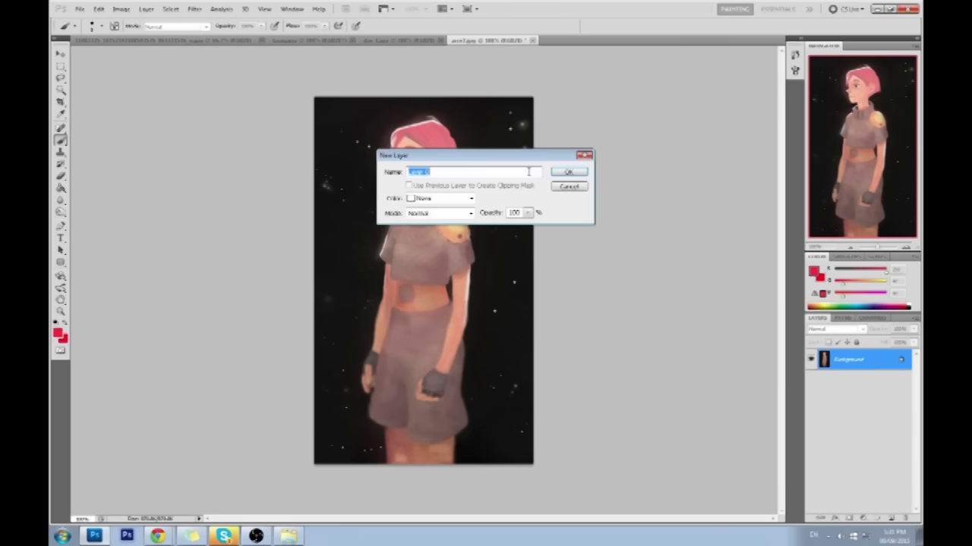
{"action": "left_click", "coordinate": [567, 169]}
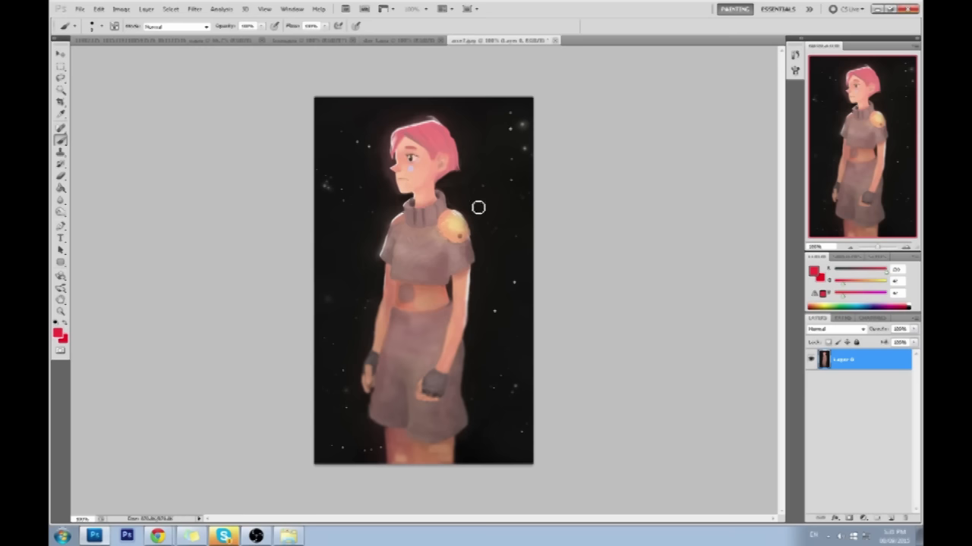
{"action": "key", "text": "l"}
{"action": "key", "text": "ctrl+plus"}
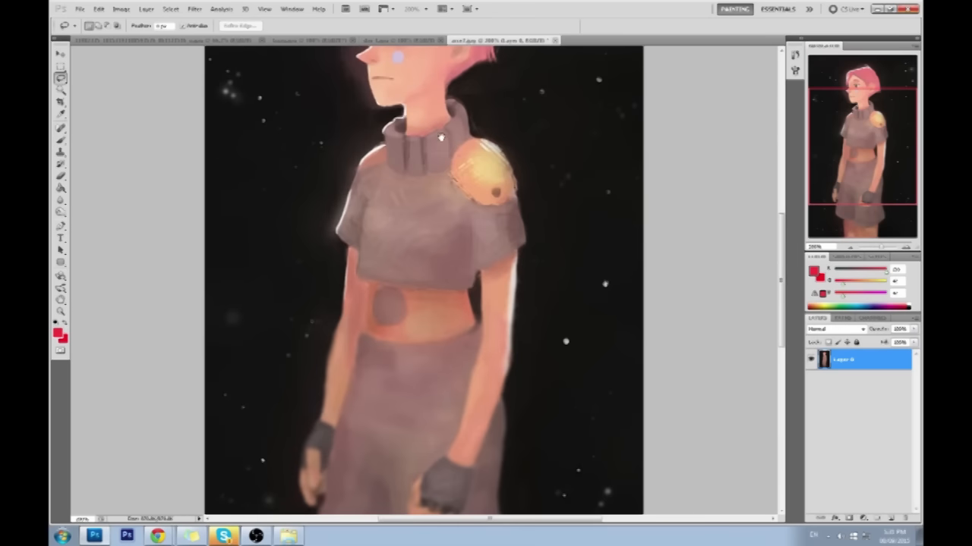
{"action": "scroll", "coordinate": [447, 159], "scroll_direction": "up", "scroll_amount": 5}
{"action": "mouse_move", "coordinate": [439, 186]}
{"action": "left_mouse_down"}
{"action": "mouse_move", "coordinate": [396, 162]}
{"action": "mouse_move", "coordinate": [396, 209]}
{"action": "mouse_move", "coordinate": [430, 214]}
{"action": "mouse_move", "coordinate": [442, 172]}
{"action": "left_mouse_up"}
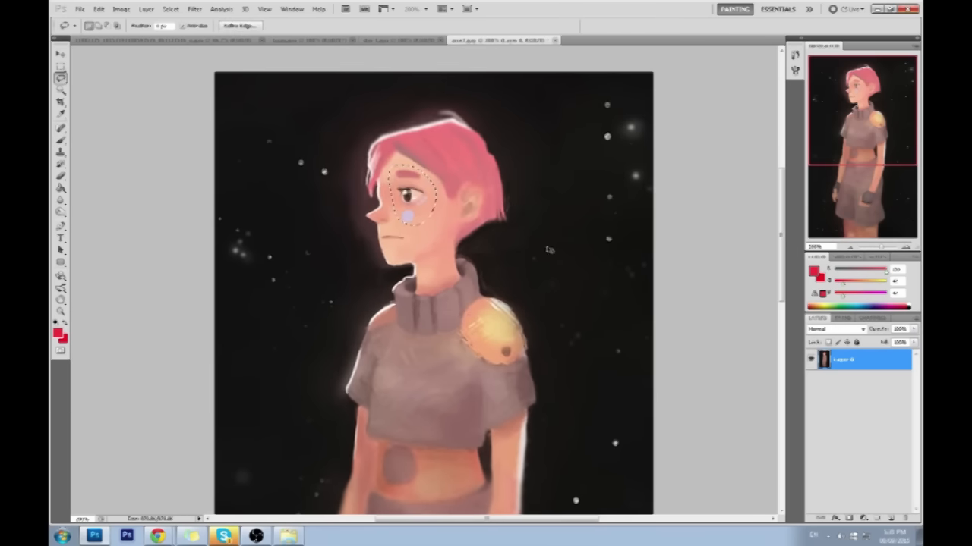
{"action": "key", "text": "ctrl+j"}
Scale the copied eye area down slightly and shift it closer to the nose.
{"action": "key", "text": "v"}
{"action": "left_click_drag", "start_coordinate": [424, 212], "coordinate": [416, 212]}
{"action": "key", "text": "ctrl+t"}
{"action": "left_click_drag", "start_coordinate": [414, 228], "coordinate": [417, 224]}
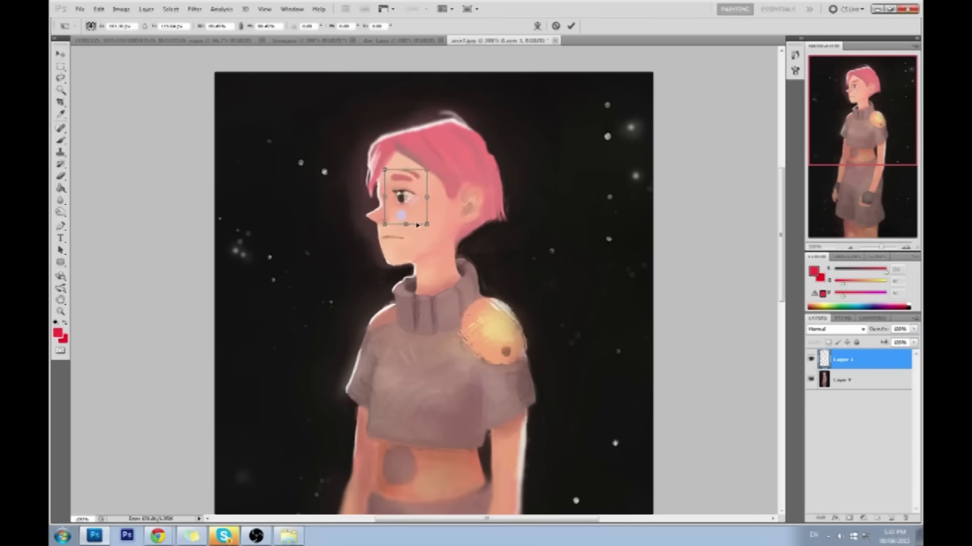
{"action": "key", "text": "Up"}
{"action": "key", "text": "Up"}
{"action": "key", "text": "Up"}
{"action": "left_click_drag", "start_coordinate": [418, 212], "coordinate": [417, 216]}
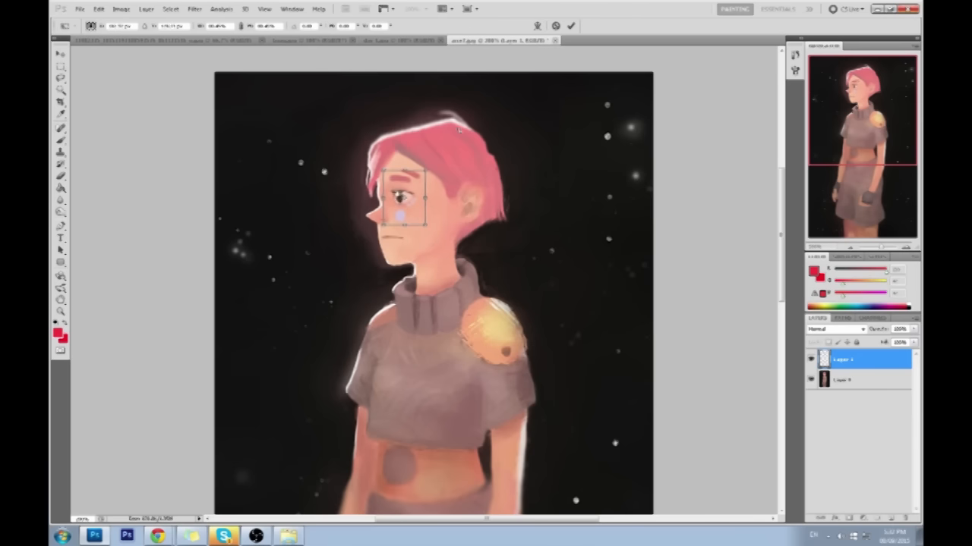
{"action": "key", "text": "Return"}
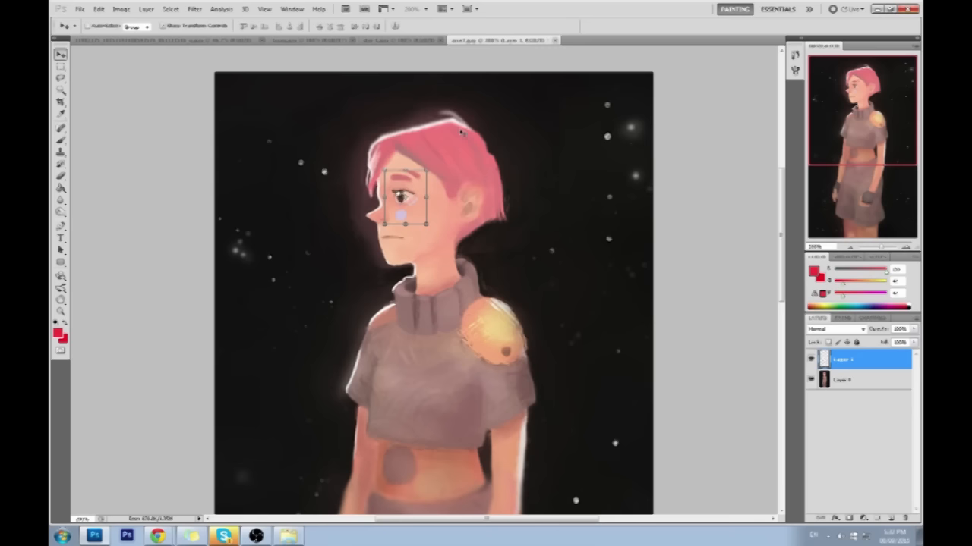
Retouch the eyebrow and eye area with colours sampled from the face, and merge the eye layer into the painting.
{"action": "key", "text": "b"}
{"action": "left_click", "coordinate": [403, 167], "text": "alt"}
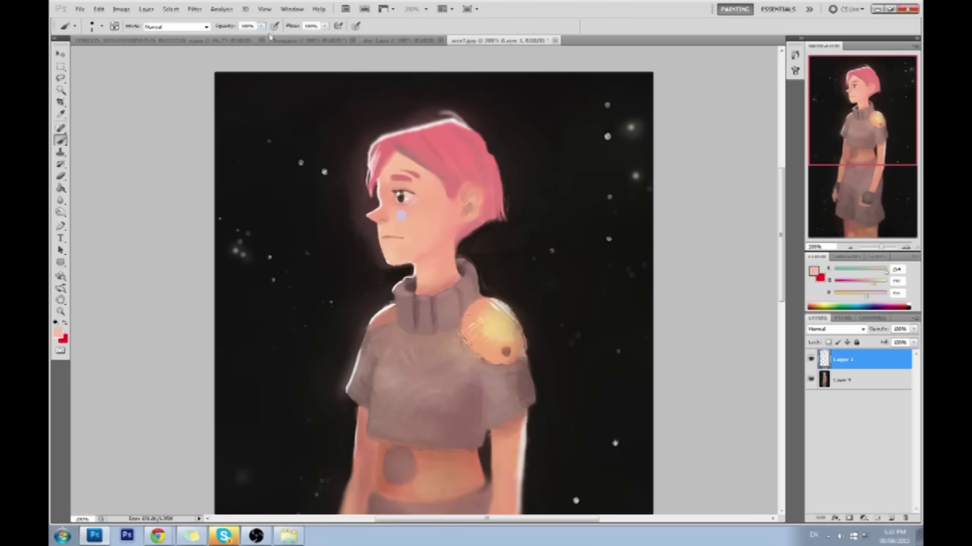
{"action": "left_click", "coordinate": [402, 167], "text": "alt"}
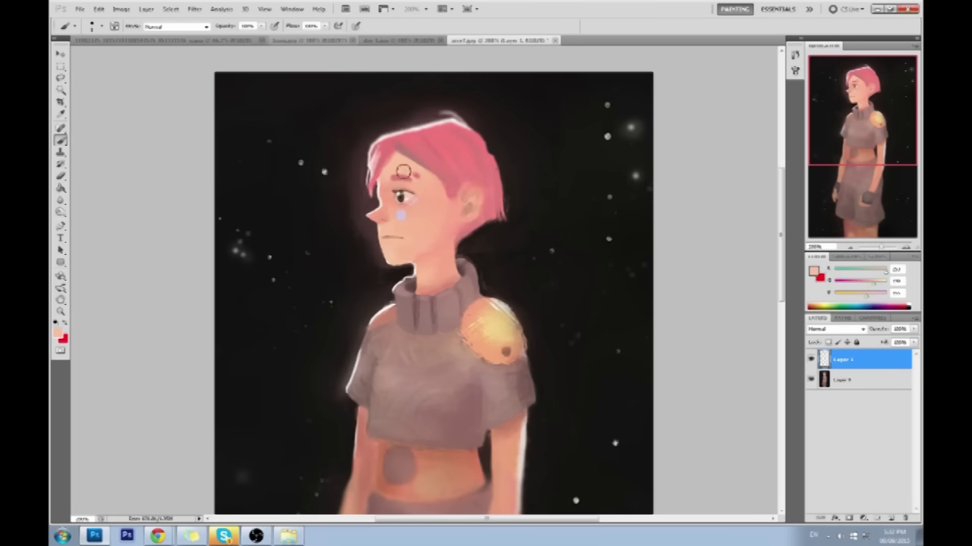
{"action": "left_click", "coordinate": [417, 173], "text": "alt"}
{"action": "left_click", "coordinate": [382, 199], "text": "alt"}
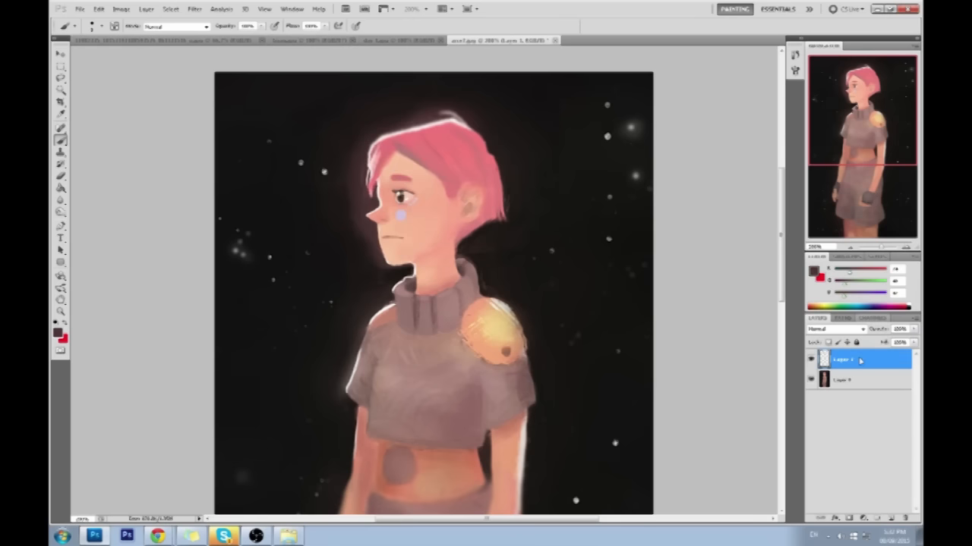
{"action": "key", "text": "ctrl+e"}
Refine the facial profile around the nose with the Liquify filter, adjusting the brush size and density.
{"action": "left_click", "coordinate": [194, 8]}
{"action": "left_click", "coordinate": [213, 71]}
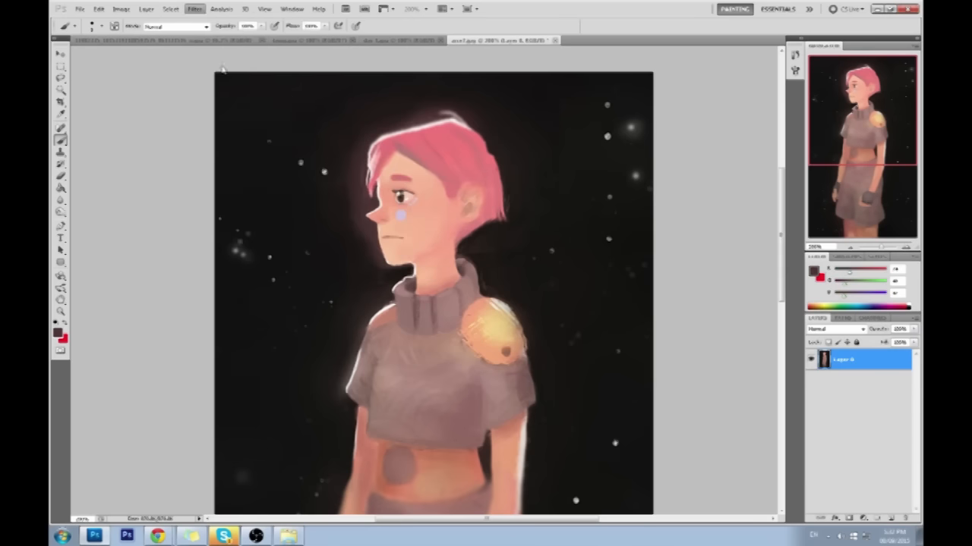
{"action": "key", "text": "z"}
{"action": "left_click_drag", "start_coordinate": [361, 114], "coordinate": [431, 179]}
{"action": "left_click", "coordinate": [64, 27]}
{"action": "left_click", "coordinate": [873, 85]}
{"action": "left_click_drag", "start_coordinate": [824, 99], "coordinate": [818, 100]}
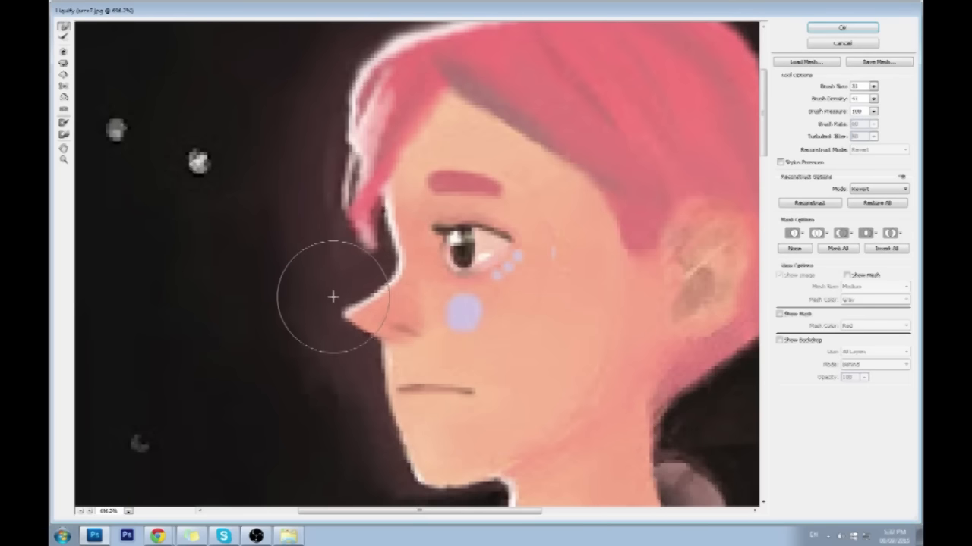
{"action": "key", "text": "Return"}
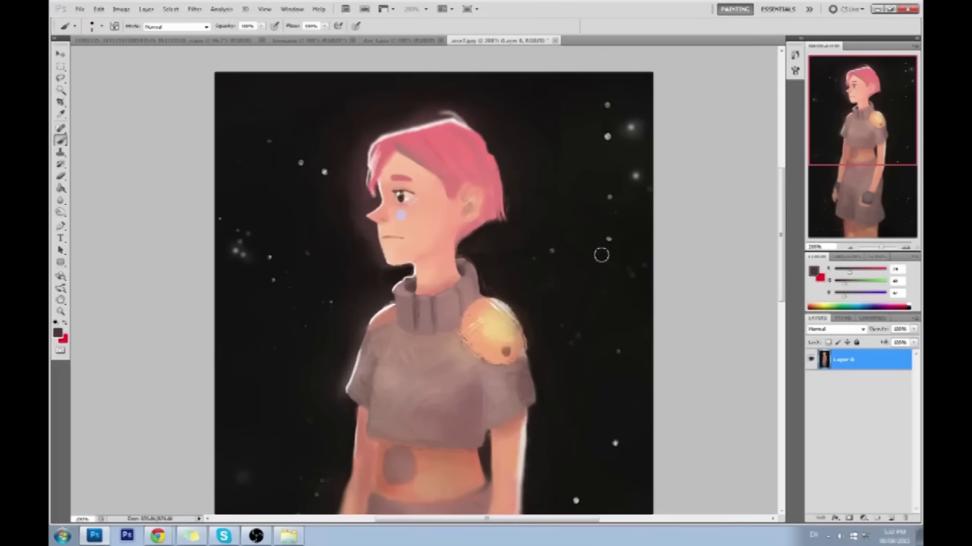
Sharpen details of the face with the Sharpen tool.
{"action": "left_click_drag", "start_coordinate": [538, 253], "coordinate": [654, 197]}
{"action": "left_click", "coordinate": [61, 200]}
{"action": "left_click_drag", "start_coordinate": [63, 200], "coordinate": [95, 211]}
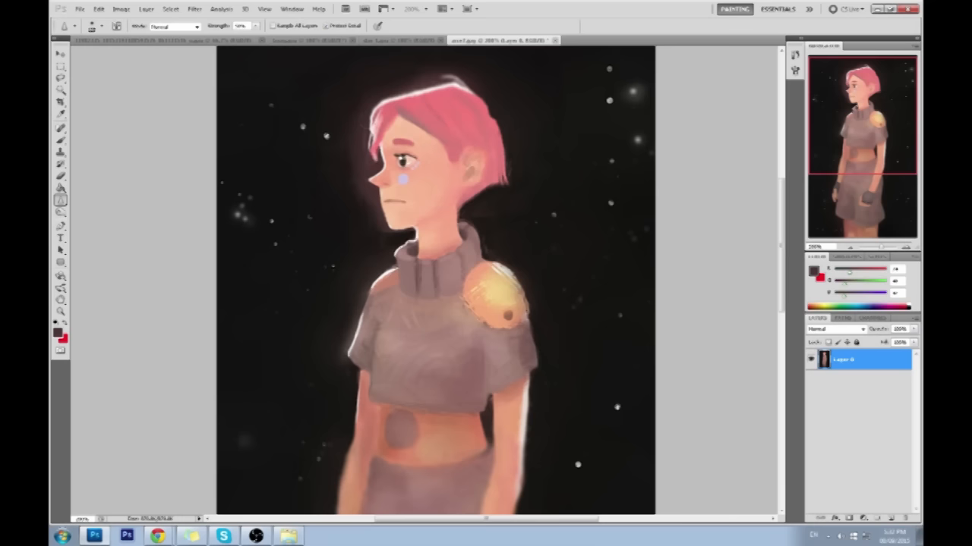
Copy the whole edited portrait, return the document to its original state, and paste the edited version in place above it.
{"action": "key", "text": "ctrl+a"}
{"action": "left_click", "coordinate": [794, 55]}
{"action": "left_click", "coordinate": [734, 68]}
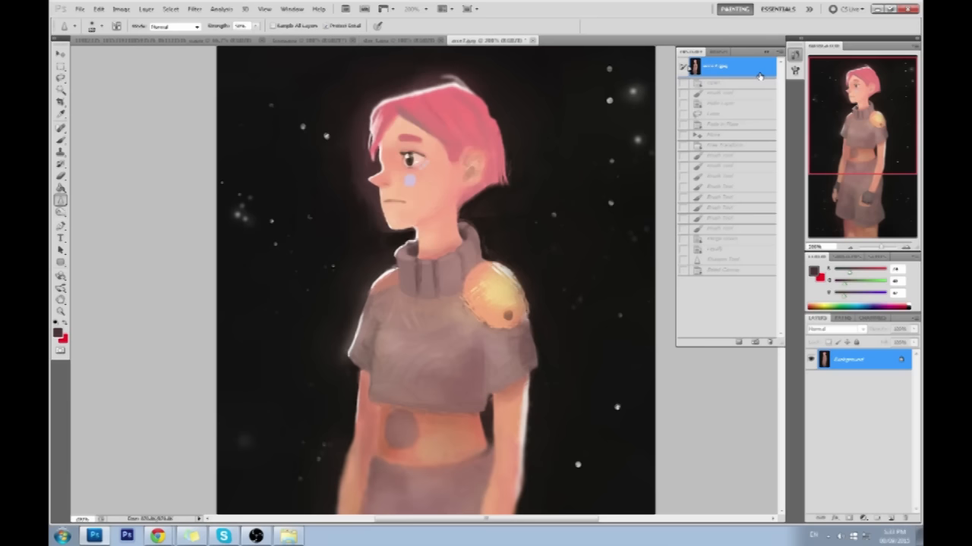
{"action": "key", "text": "ctrl+shift+v"}
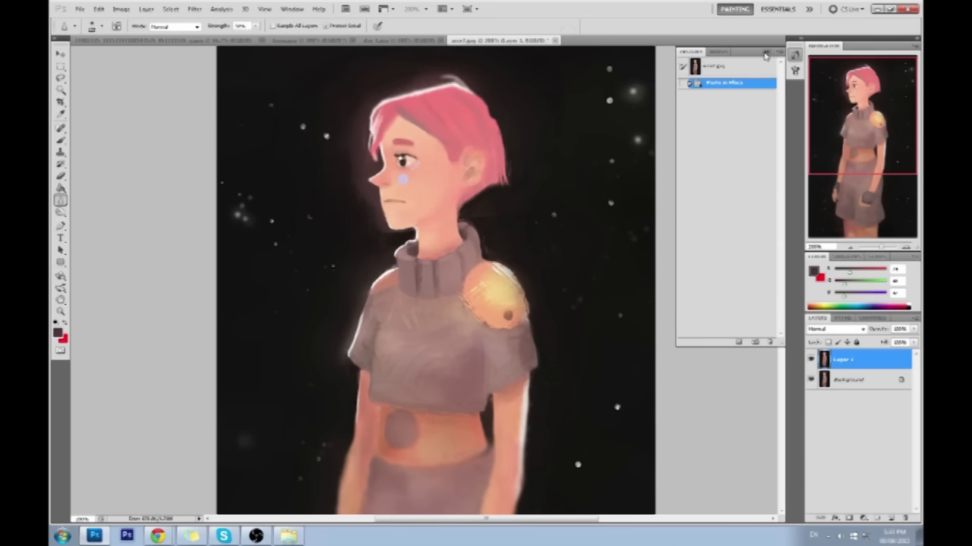
{"action": "left_click", "coordinate": [794, 54]}
Compare the original and edited portraits by switching the pasted layer's visibility off and on.
{"action": "left_click", "coordinate": [810, 360]}
{"action": "left_click", "coordinate": [811, 360]}
{"action": "left_click", "coordinate": [811, 360]}
{"action": "left_click", "coordinate": [811, 360]}
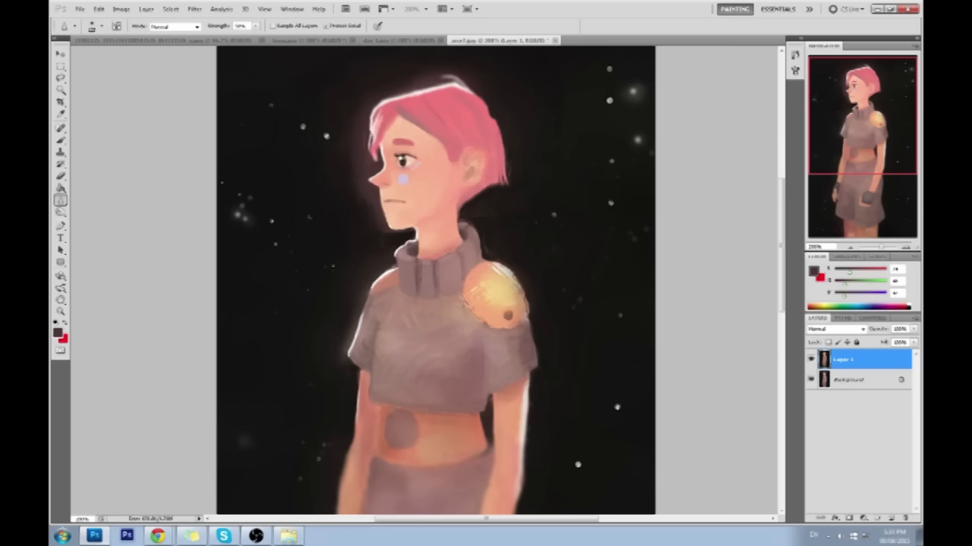
Sketch a simple tilted round face with ellipses, a nose and a mouth beside the figure, using near-white sampled from the hair highlight.
{"action": "key", "text": "b"}
{"action": "left_click", "coordinate": [452, 77], "text": "alt"}
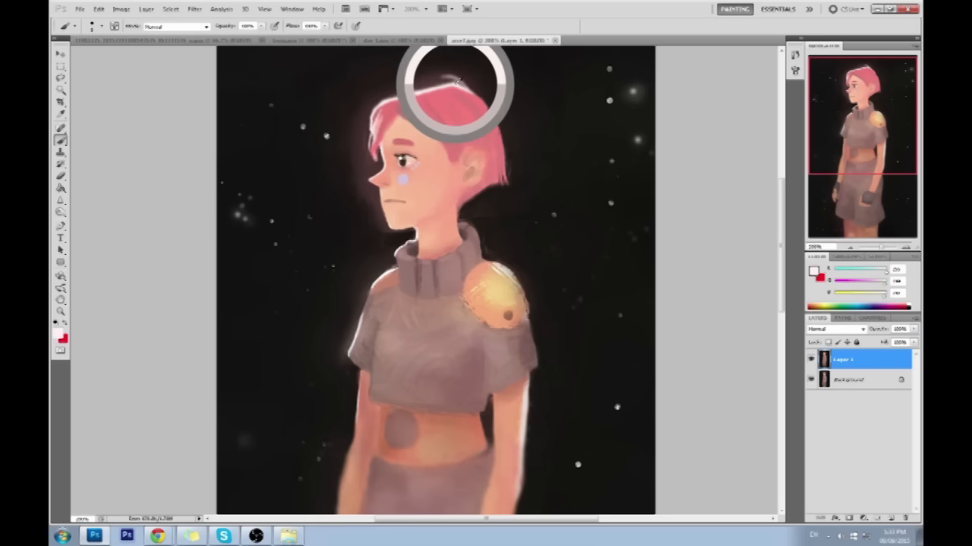
{"action": "mouse_move", "coordinate": [605, 287]}
{"action": "left_mouse_down"}
{"action": "mouse_move", "coordinate": [557, 178]}
{"action": "mouse_move", "coordinate": [607, 282]}
{"action": "left_mouse_up"}
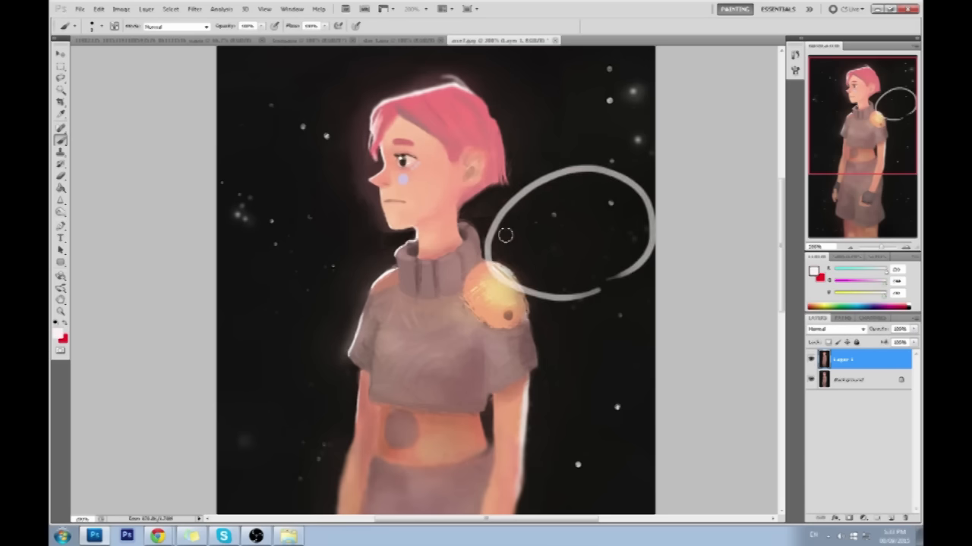
{"action": "left_click_drag", "start_coordinate": [536, 228], "coordinate": [478, 244]}
{"action": "mouse_move", "coordinate": [631, 199]}
{"action": "left_mouse_down"}
{"action": "mouse_move", "coordinate": [600, 204]}
{"action": "mouse_move", "coordinate": [649, 196]}
{"action": "left_mouse_up"}
{"action": "left_click_drag", "start_coordinate": [572, 224], "coordinate": [574, 251]}
{"action": "left_click_drag", "start_coordinate": [545, 288], "coordinate": [638, 251]}
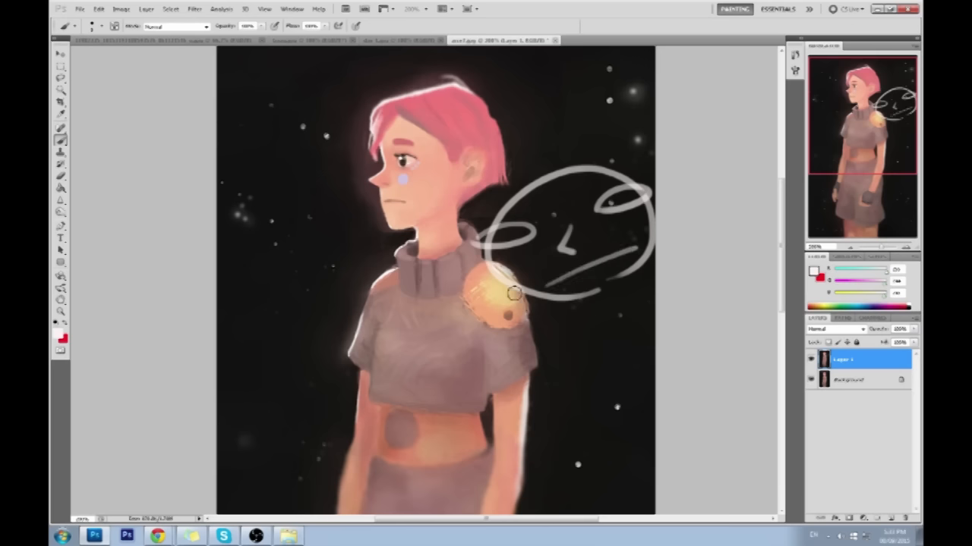
Add a jaw line to the round face sketch, and clear the whole sketch by returning to the Paste in Place history state.
{"action": "mouse_move", "coordinate": [517, 294]}
{"action": "left_mouse_down"}
{"action": "mouse_move", "coordinate": [594, 317]}
{"action": "mouse_move", "coordinate": [636, 258]}
{"action": "left_mouse_up"}
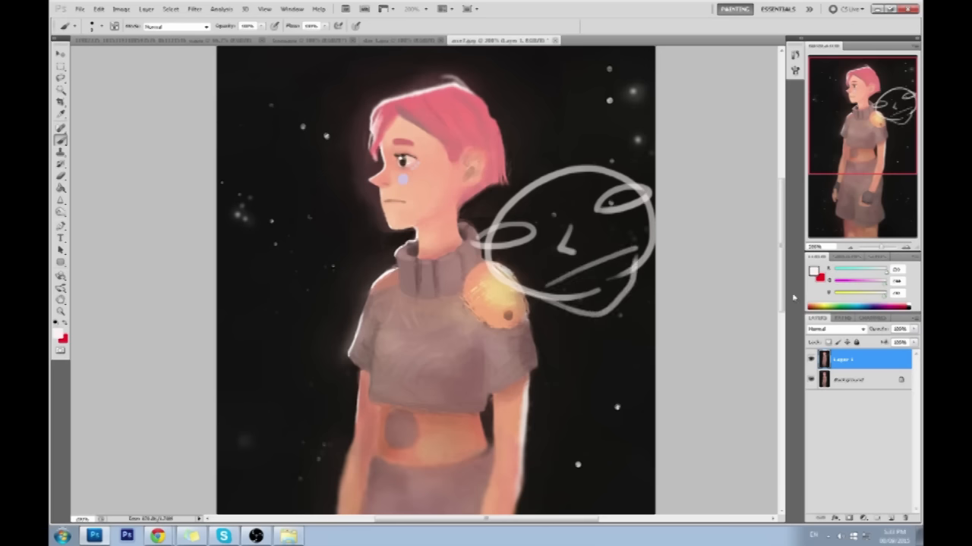
{"action": "left_click", "coordinate": [795, 55]}
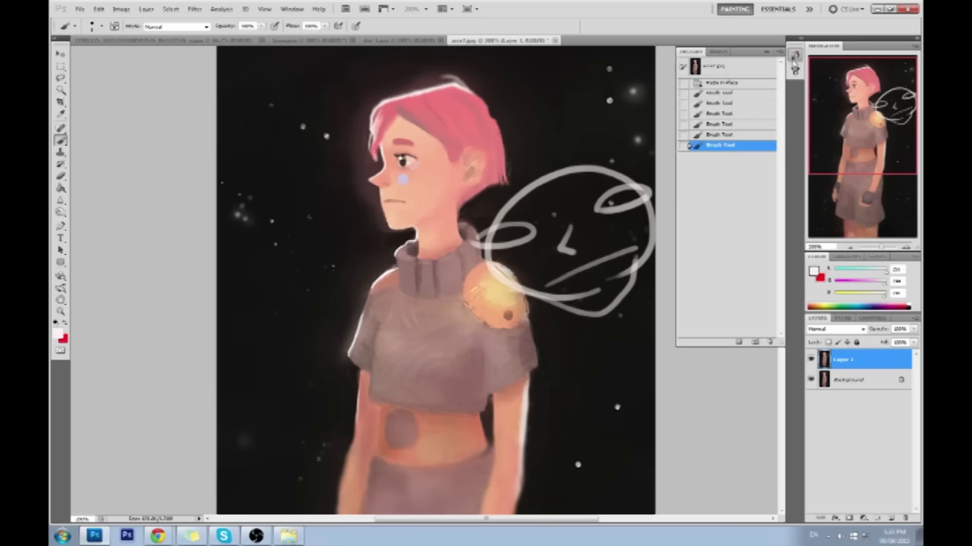
{"action": "left_click", "coordinate": [741, 66]}
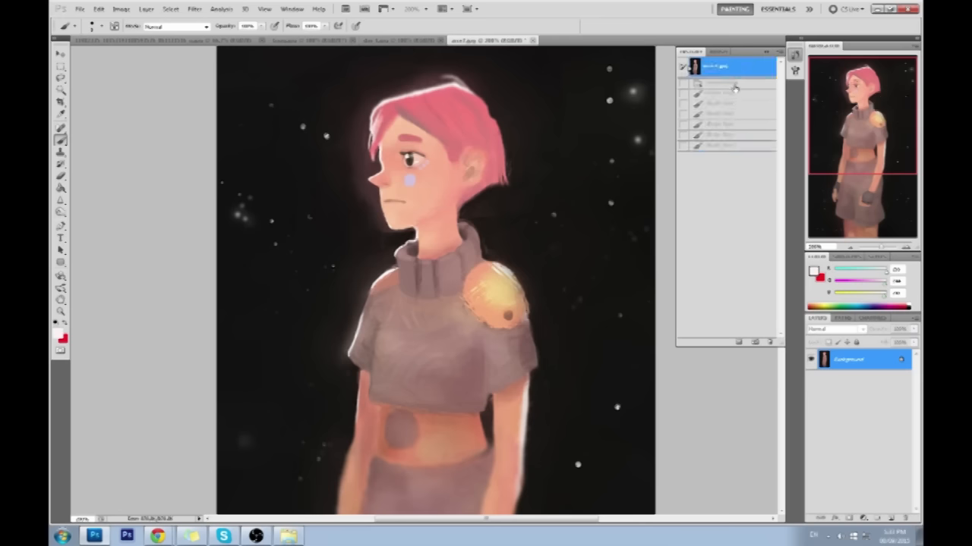
{"action": "left_click", "coordinate": [734, 85]}
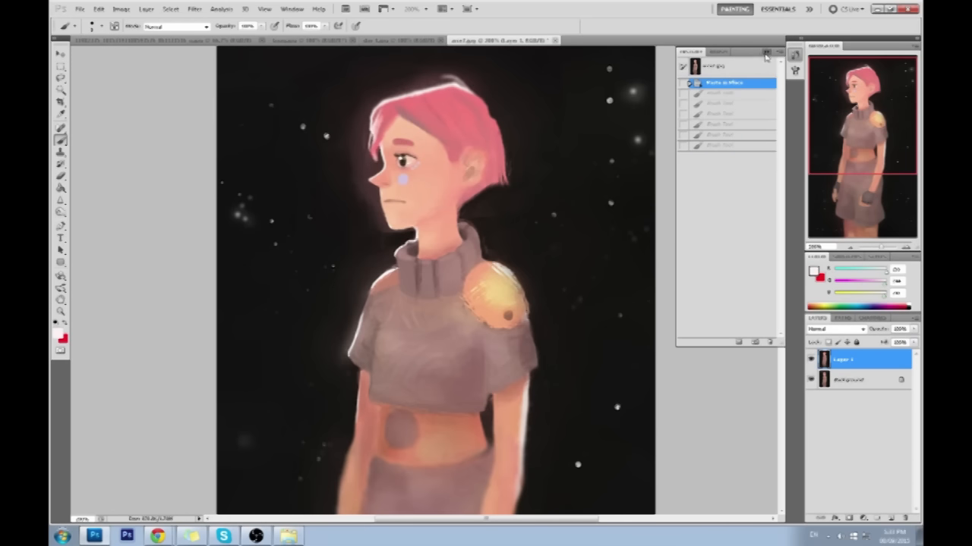
{"action": "left_click", "coordinate": [765, 53]}
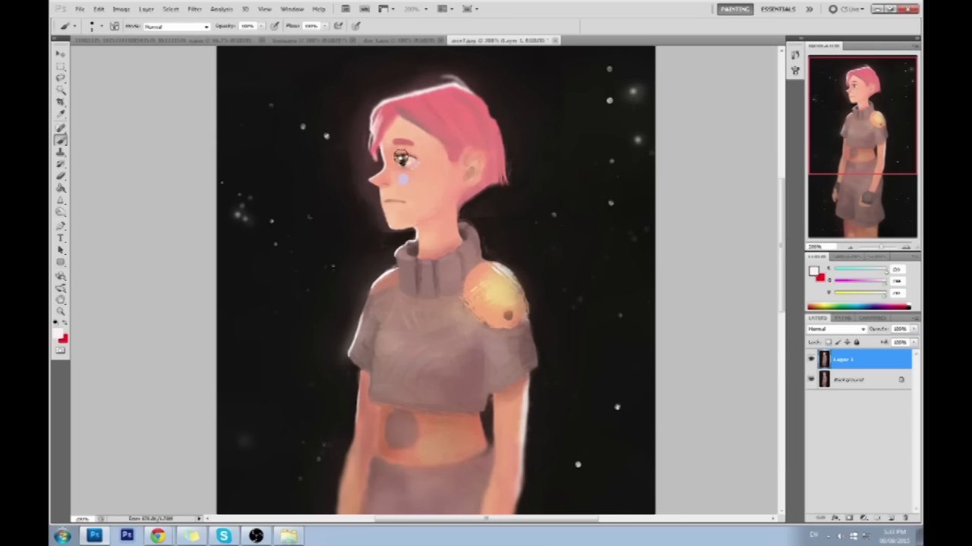
Warp the area around the eye's outer corner slightly downward on the pasted layer with the Liquify filter.
{"action": "left_click", "coordinate": [372, 152], "text": "alt"}
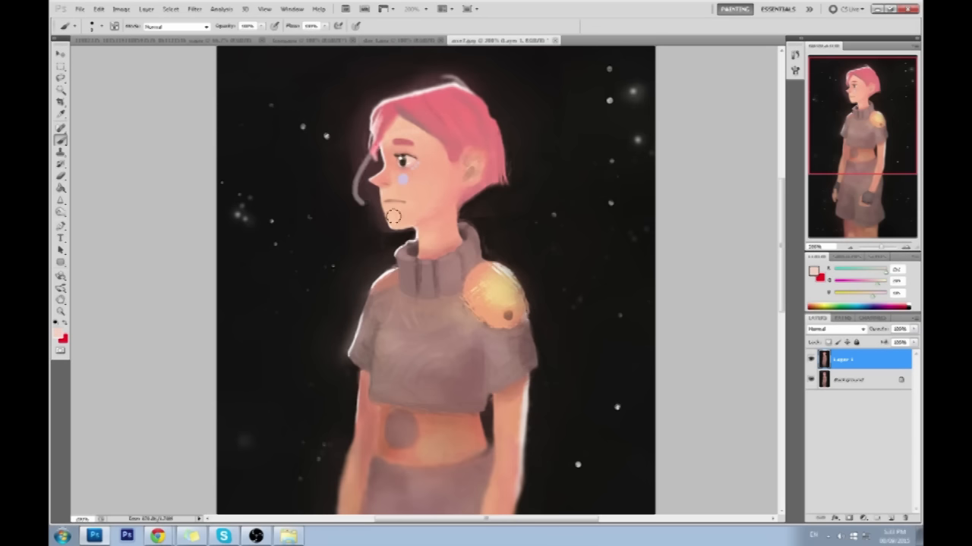
{"action": "left_click", "coordinate": [194, 8]}
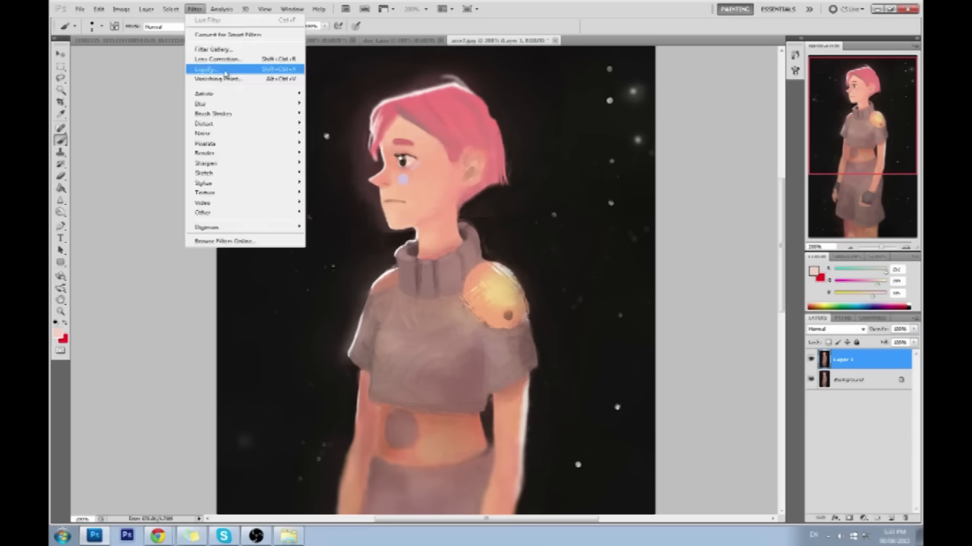
{"action": "left_click", "coordinate": [227, 68]}
{"action": "left_click_drag", "start_coordinate": [365, 113], "coordinate": [434, 158]}
{"action": "left_click", "coordinate": [64, 26]}
{"action": "mouse_move", "coordinate": [429, 251]}
{"action": "left_mouse_down"}
{"action": "mouse_move", "coordinate": [455, 265]}
{"action": "mouse_move", "coordinate": [445, 297]}
{"action": "mouse_move", "coordinate": [381, 296]}
{"action": "mouse_move", "coordinate": [372, 282]}
{"action": "mouse_move", "coordinate": [403, 299]}
{"action": "mouse_move", "coordinate": [412, 278]}
{"action": "mouse_move", "coordinate": [404, 274]}
{"action": "mouse_move", "coordinate": [449, 254]}
{"action": "mouse_move", "coordinate": [440, 232]}
{"action": "mouse_move", "coordinate": [451, 272]}
{"action": "mouse_move", "coordinate": [372, 285]}
{"action": "mouse_move", "coordinate": [363, 240]}
{"action": "mouse_move", "coordinate": [412, 292]}
{"action": "mouse_move", "coordinate": [396, 279]}
{"action": "mouse_move", "coordinate": [425, 252]}
{"action": "mouse_move", "coordinate": [417, 308]}
{"action": "mouse_move", "coordinate": [387, 269]}
{"action": "mouse_move", "coordinate": [408, 316]}
{"action": "mouse_move", "coordinate": [424, 299]}
{"action": "left_mouse_up"}
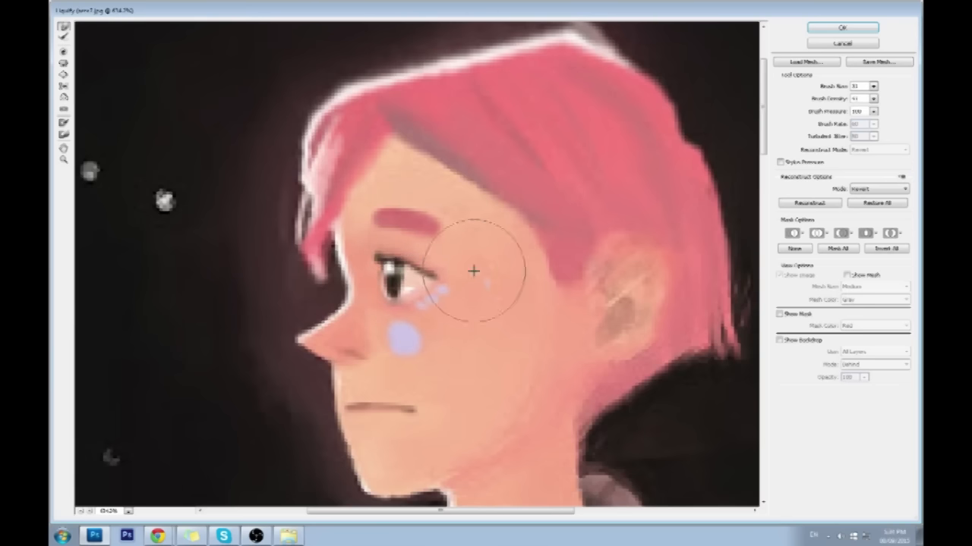
{"action": "left_click", "coordinate": [843, 28]}
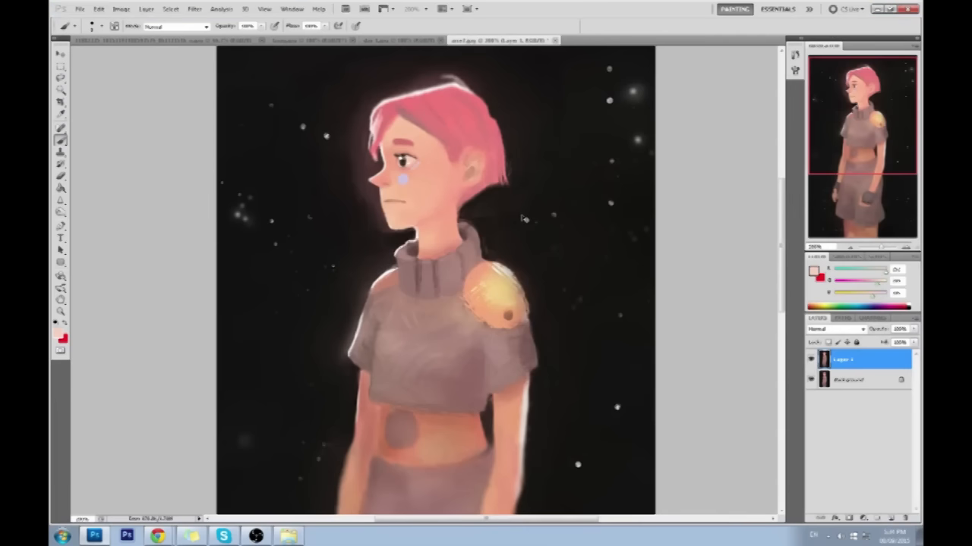
Compare the face before and after the latest edit by repeatedly undoing and restoring it.
{"action": "key", "text": "ctrl+z"}
{"action": "key", "text": "ctrl+z"}
{"action": "key", "text": "ctrl+z"}
{"action": "key", "text": "ctrl+z"}
{"action": "key", "text": "ctrl+z"}
{"action": "key", "text": "ctrl+z"}
{"action": "key", "text": "ctrl+z"}
{"action": "key", "text": "ctrl+z"}
{"action": "key", "text": "ctrl+z"}
{"action": "key", "text": "ctrl+z"}
{"action": "key", "text": "ctrl+z"}
{"action": "key", "text": "ctrl+z"}
{"action": "key", "text": "ctrl+z"}
{"action": "key", "text": "ctrl+z"}
{"action": "key", "text": "ctrl+z"}
{"action": "key", "text": "ctrl+z"}
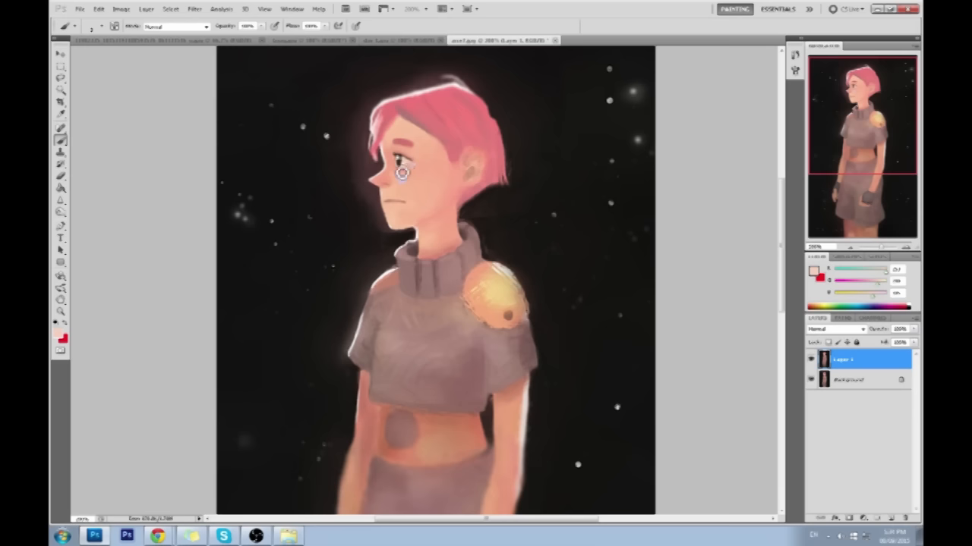
{"action": "key", "text": "ctrl+z"}
Retouch the eye and eyebrow with small brush strokes using colours sampled from the face.
{"action": "left_click", "coordinate": [399, 165], "text": "alt"}
{"action": "left_click", "coordinate": [407, 160], "text": "alt"}
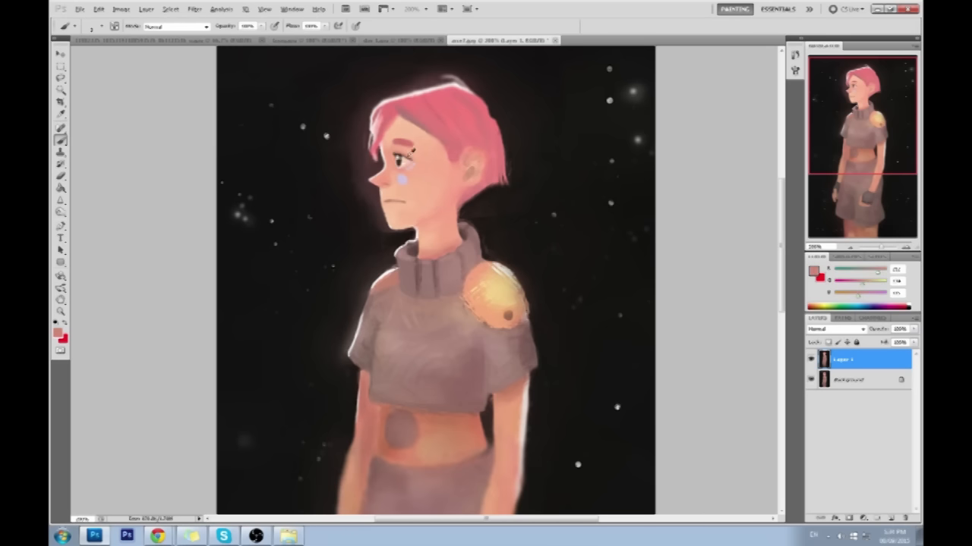
{"action": "left_click", "coordinate": [395, 141], "text": "alt"}
Compare the original and retouched portrait with the whole figure in view by switching between the opening and latest history states.
{"action": "left_click", "coordinate": [795, 55]}
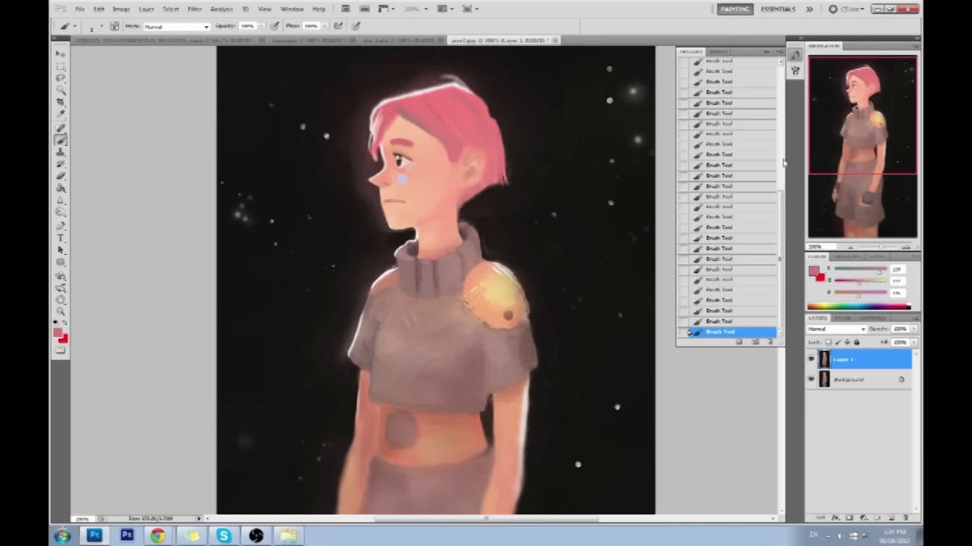
{"action": "scroll", "coordinate": [759, 161], "scroll_direction": "up", "scroll_amount": 10}
{"action": "left_click", "coordinate": [750, 71]}
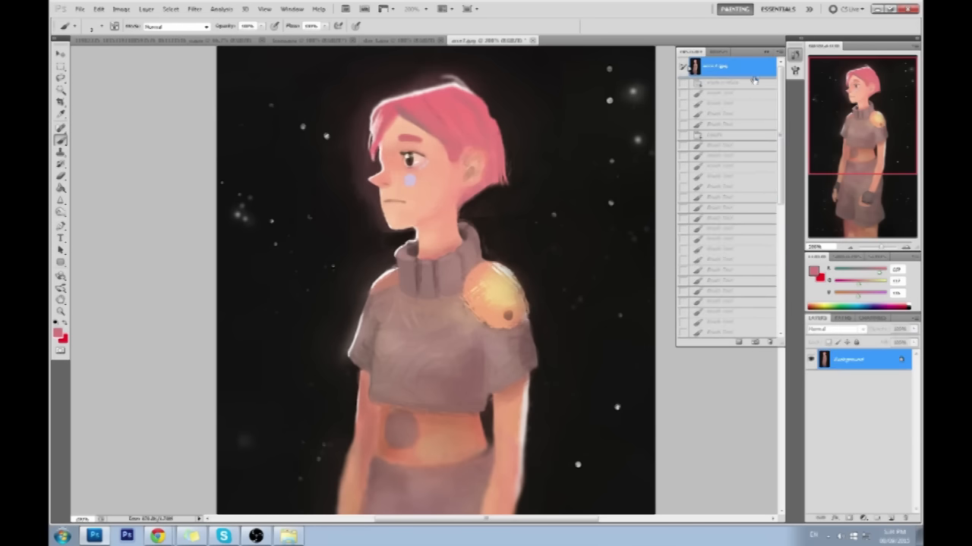
{"action": "key", "text": "ctrl+0"}
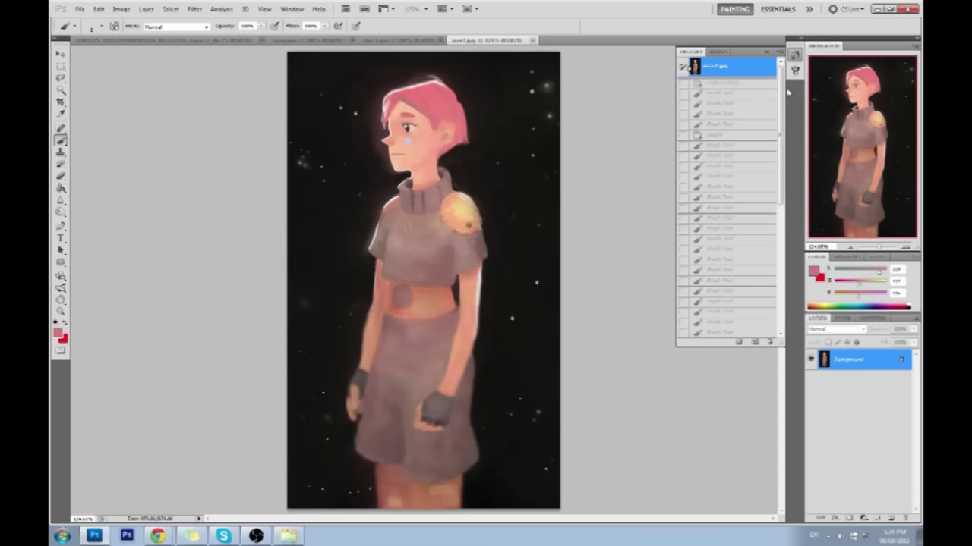
{"action": "scroll", "coordinate": [742, 311], "scroll_direction": "down", "scroll_amount": 10}
{"action": "left_click", "coordinate": [718, 334]}
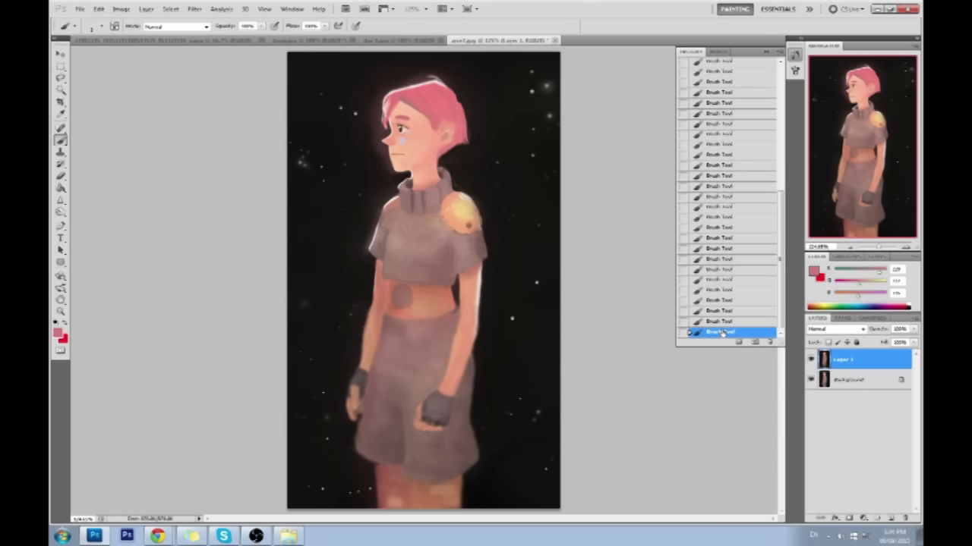
{"action": "left_click_drag", "start_coordinate": [782, 221], "coordinate": [783, 213]}
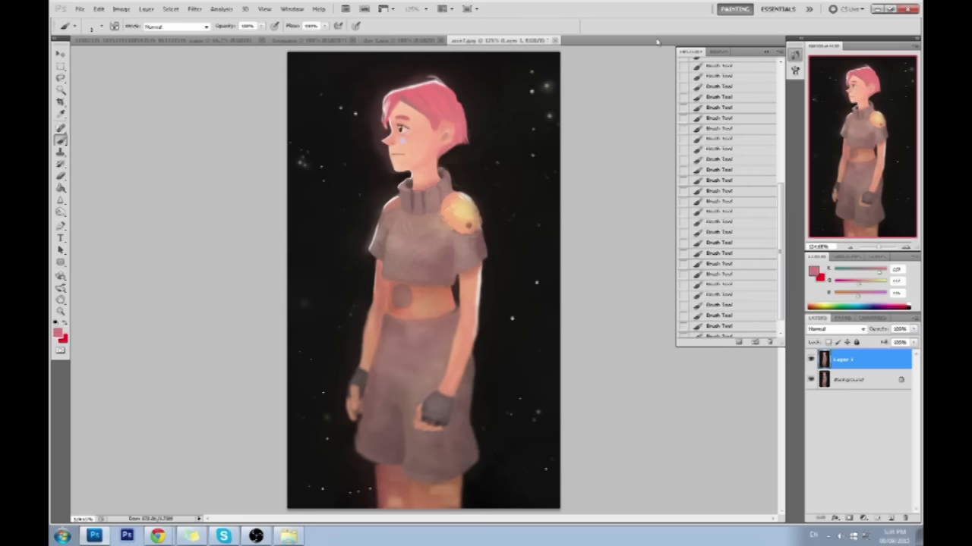
{"action": "left_click", "coordinate": [766, 52]}
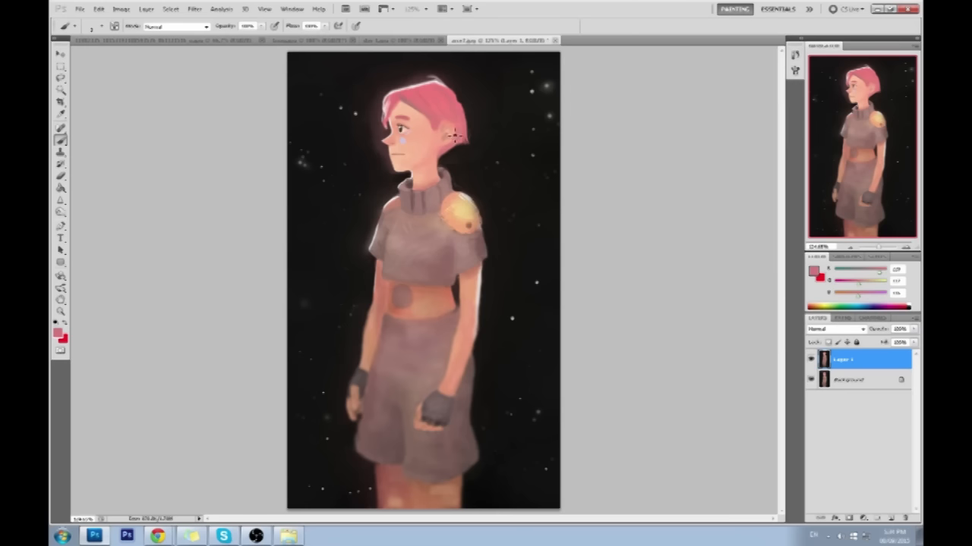
{"action": "left_click", "coordinate": [794, 55]}
{"action": "left_click_drag", "start_coordinate": [782, 204], "coordinate": [776, 75]}
{"action": "left_click", "coordinate": [738, 67]}
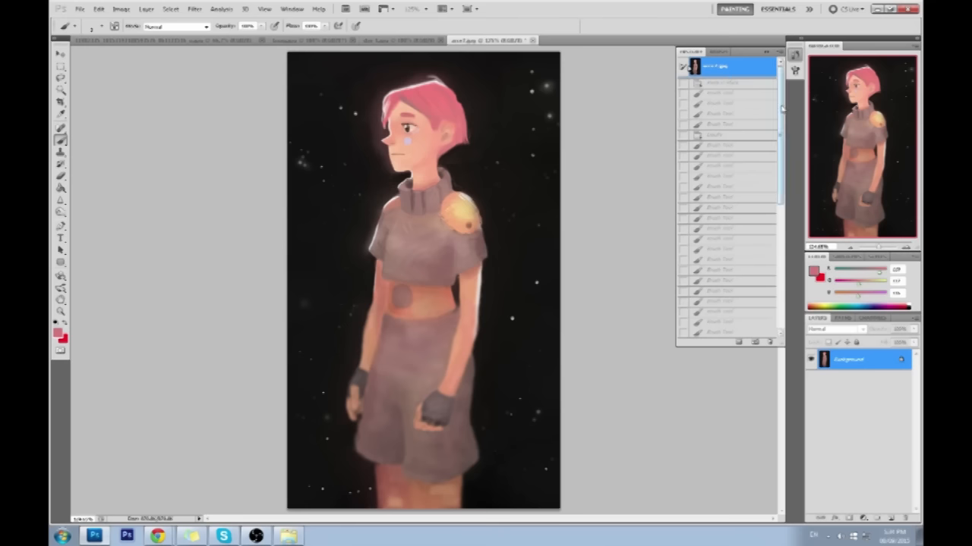
{"action": "left_click_drag", "start_coordinate": [779, 107], "coordinate": [780, 240]}
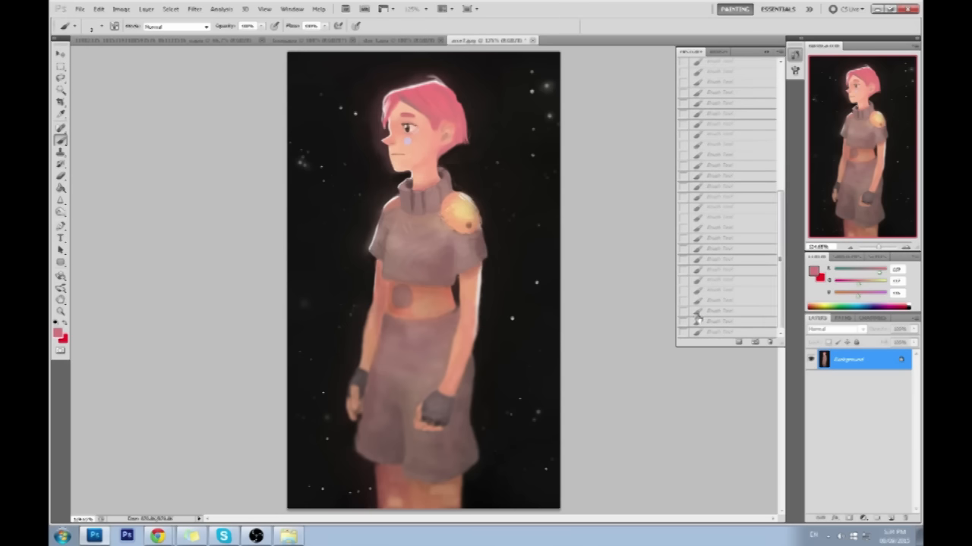
{"action": "left_click", "coordinate": [712, 333]}
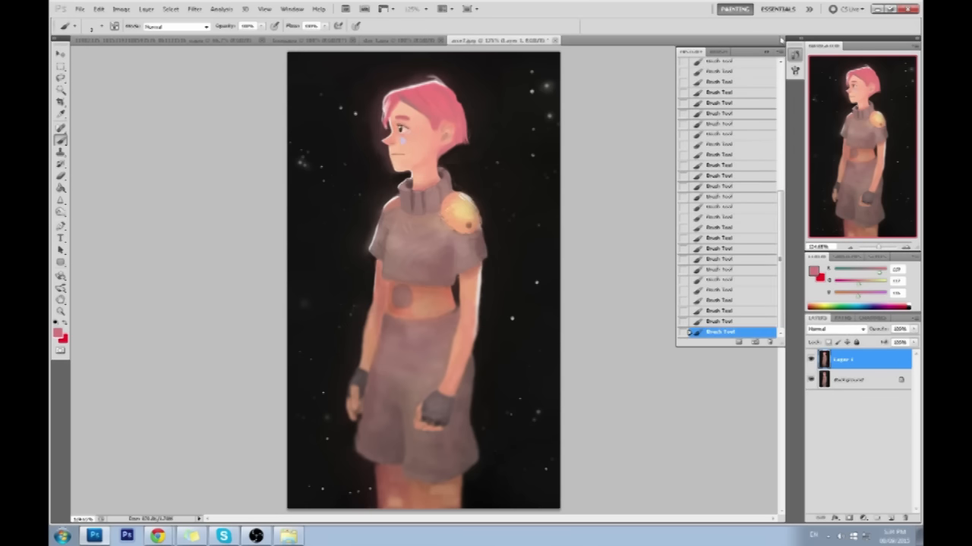
{"action": "left_click", "coordinate": [767, 51]}
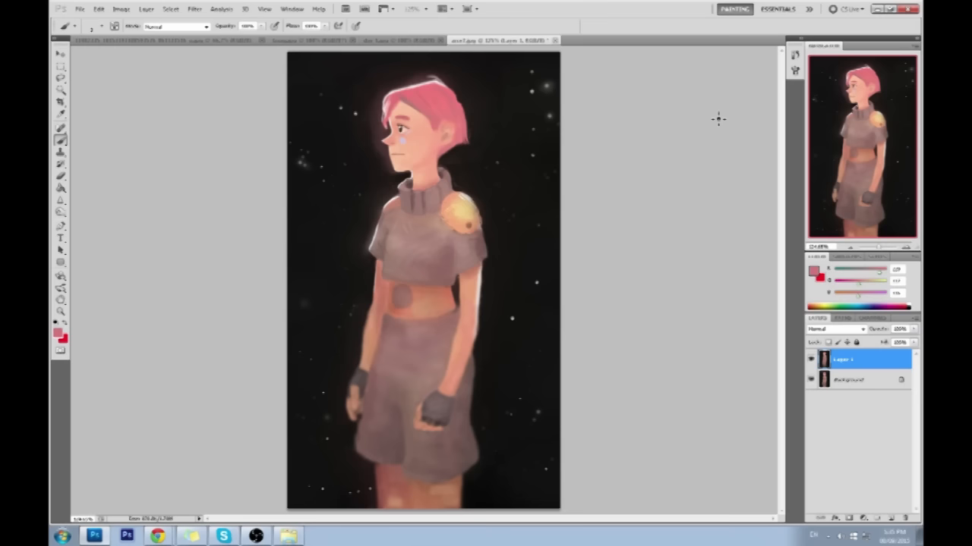
{"action": "left_click", "coordinate": [795, 54]}
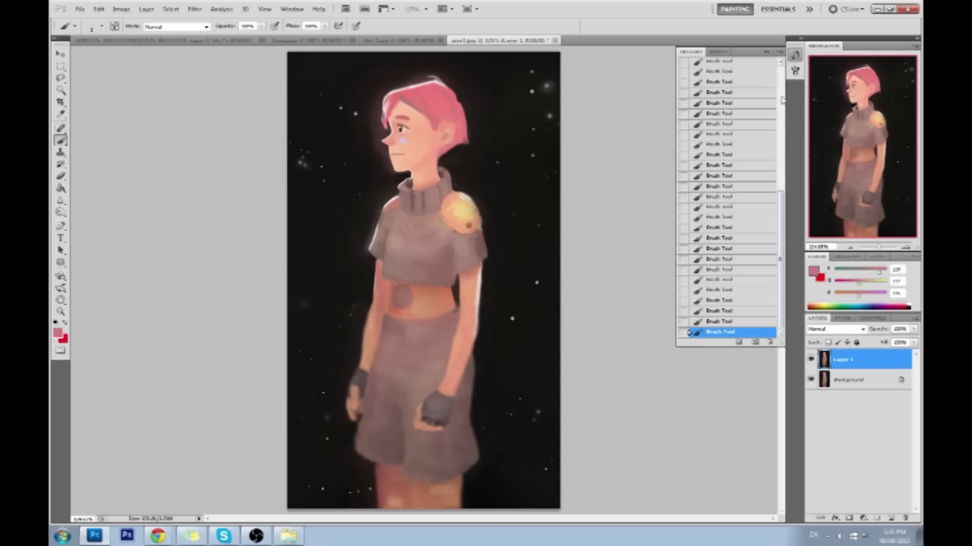
{"action": "scroll", "coordinate": [750, 84], "scroll_direction": "up", "scroll_amount": 10}
{"action": "left_click", "coordinate": [714, 58]}
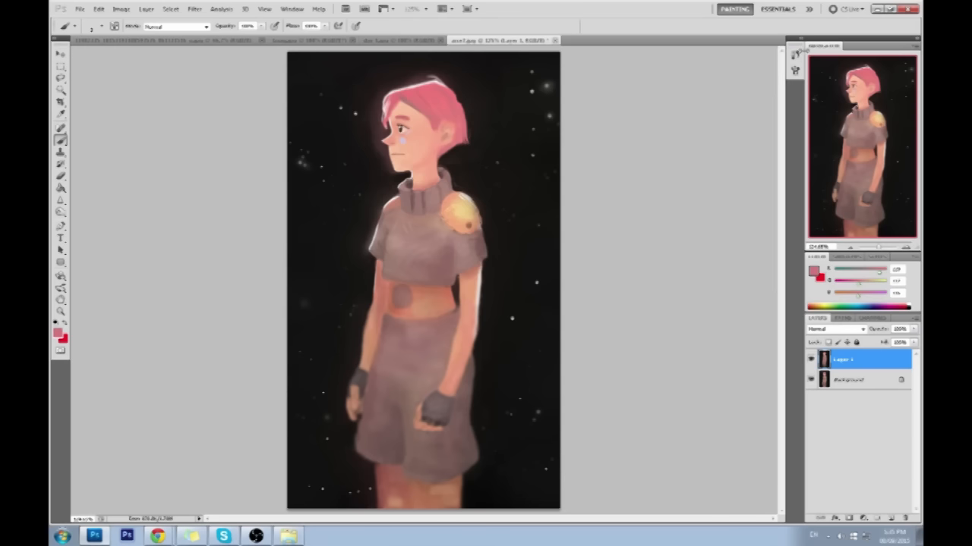
{"action": "left_click", "coordinate": [795, 53]}
{"action": "left_click", "coordinate": [691, 67]}
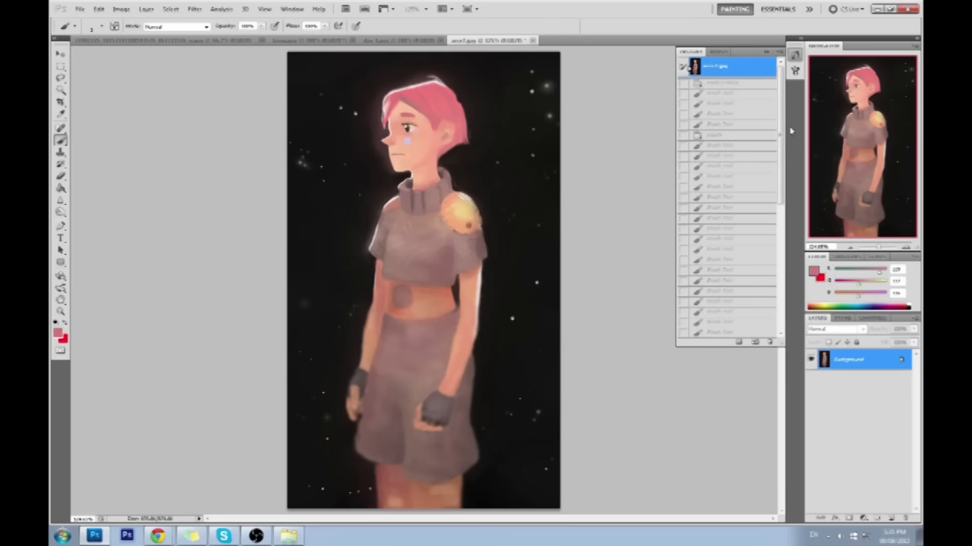
{"action": "scroll", "coordinate": [755, 285], "scroll_direction": "down", "scroll_amount": 5}
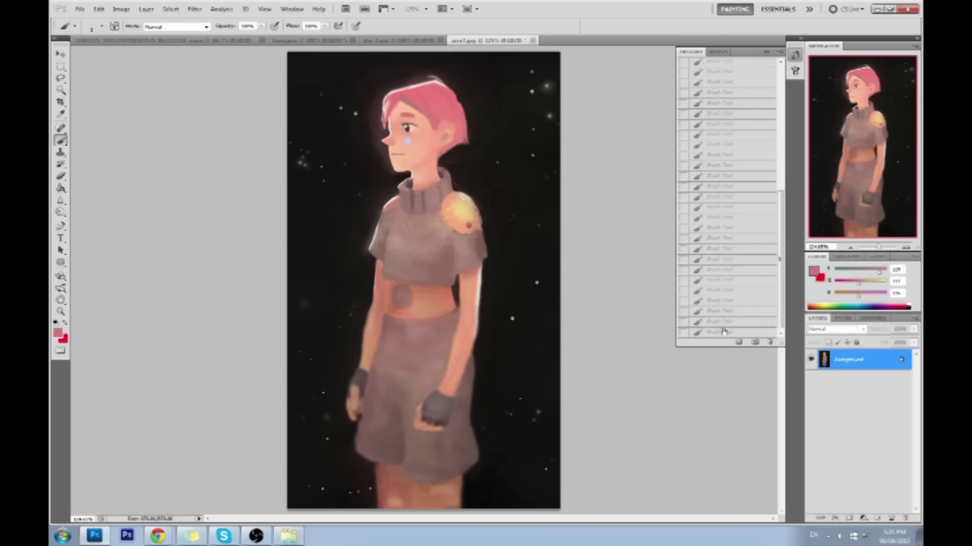
{"action": "left_click", "coordinate": [721, 332]}
Copy the entire retouched portrait, restore the original document state, paste the copy in place above it, and hide the pasted layer.
{"action": "key", "text": "ctrl+a"}
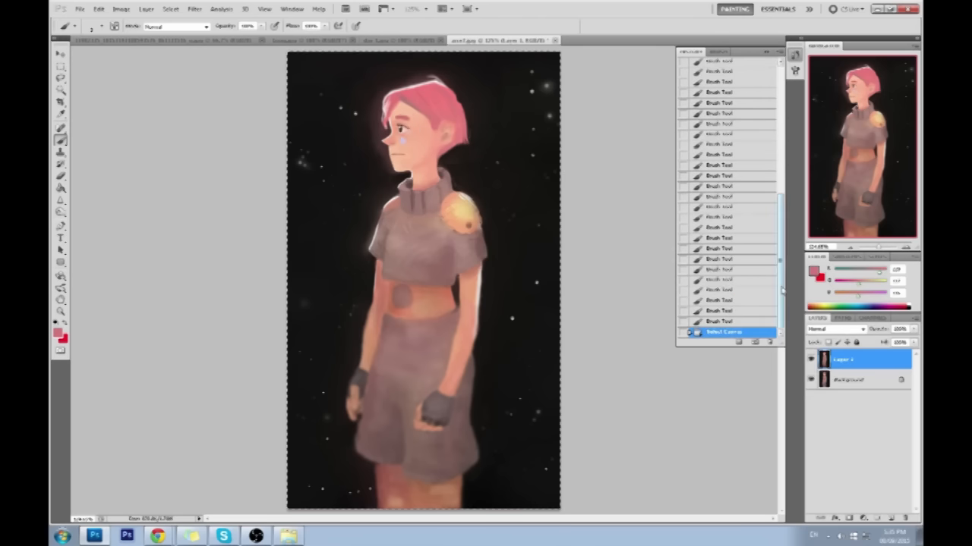
{"action": "left_click_drag", "start_coordinate": [782, 272], "coordinate": [782, 151]}
{"action": "left_click", "coordinate": [748, 83]}
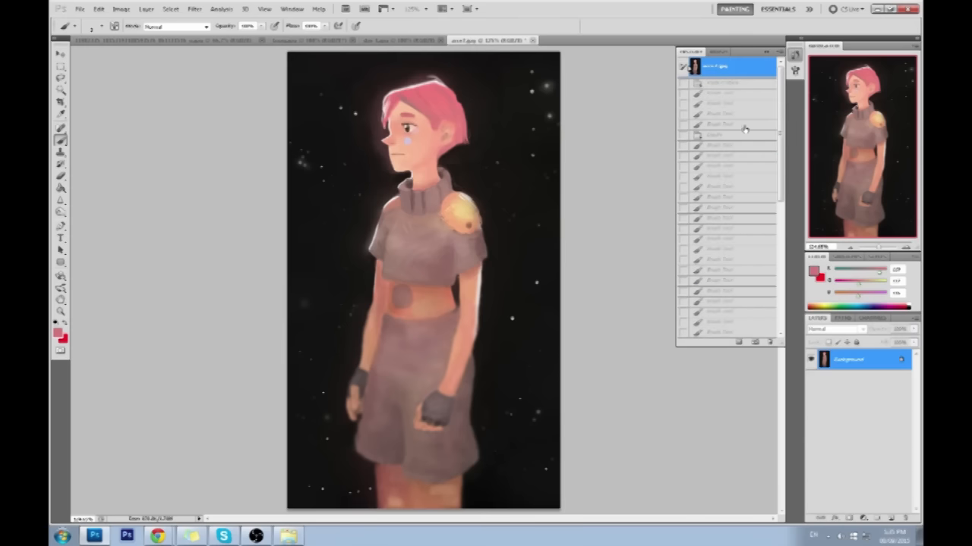
{"action": "left_click", "coordinate": [811, 360]}
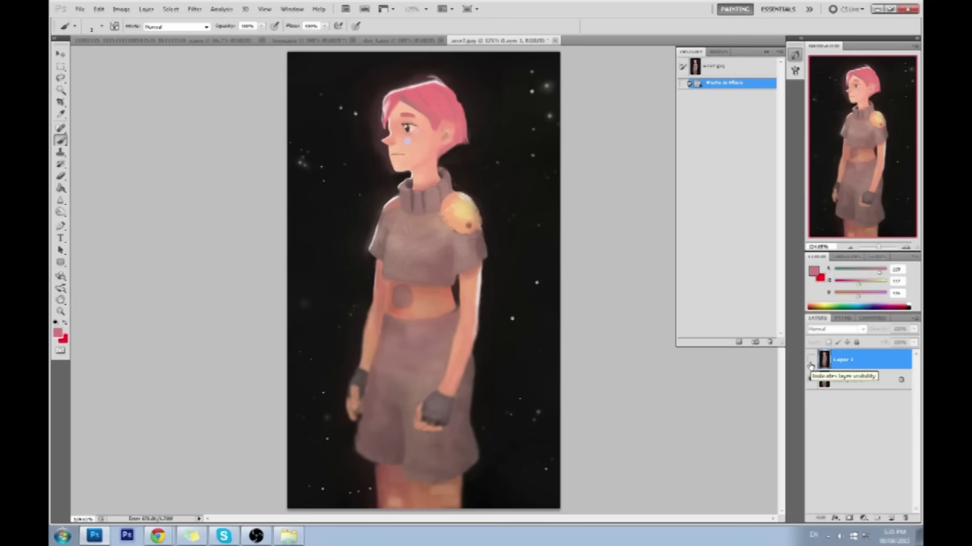
Paint out the character's eye on the Background layer with skin tones sampled from the face.
{"action": "left_click", "coordinate": [848, 383]}
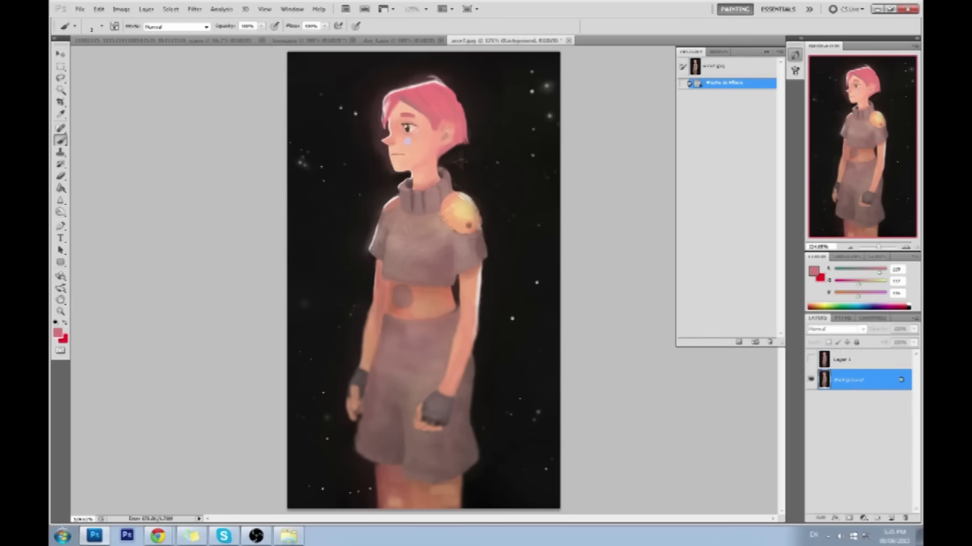
{"action": "left_click", "coordinate": [420, 115], "text": "alt"}
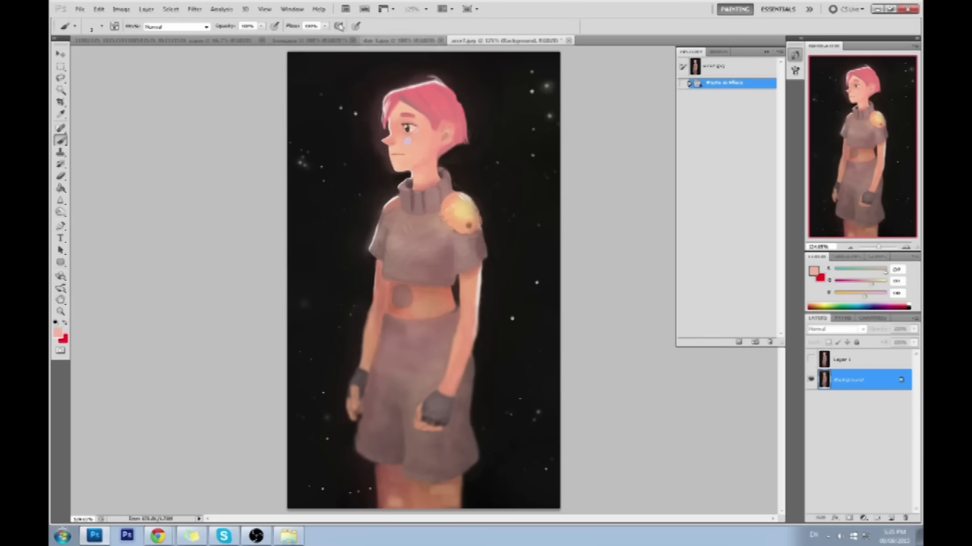
{"action": "left_click", "coordinate": [410, 127]}
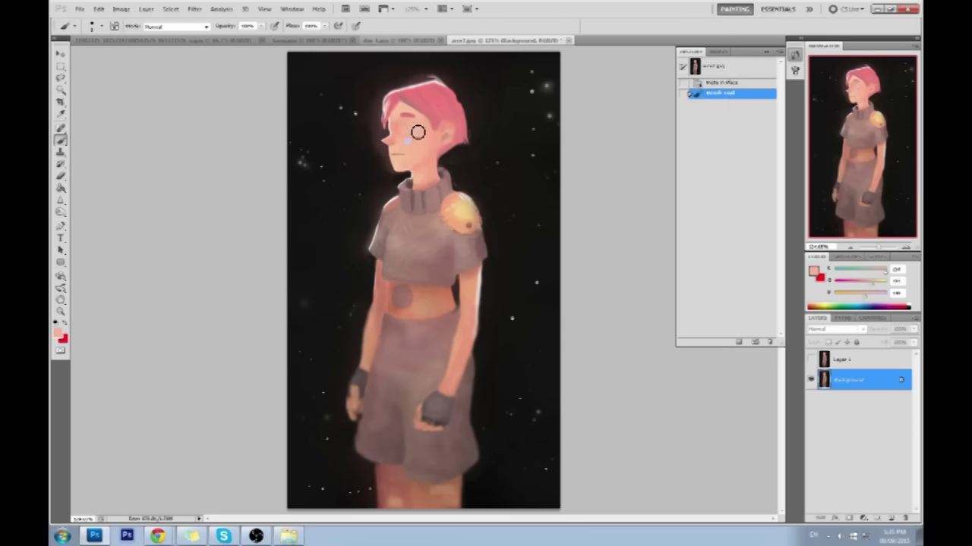
{"action": "left_click", "coordinate": [407, 135]}
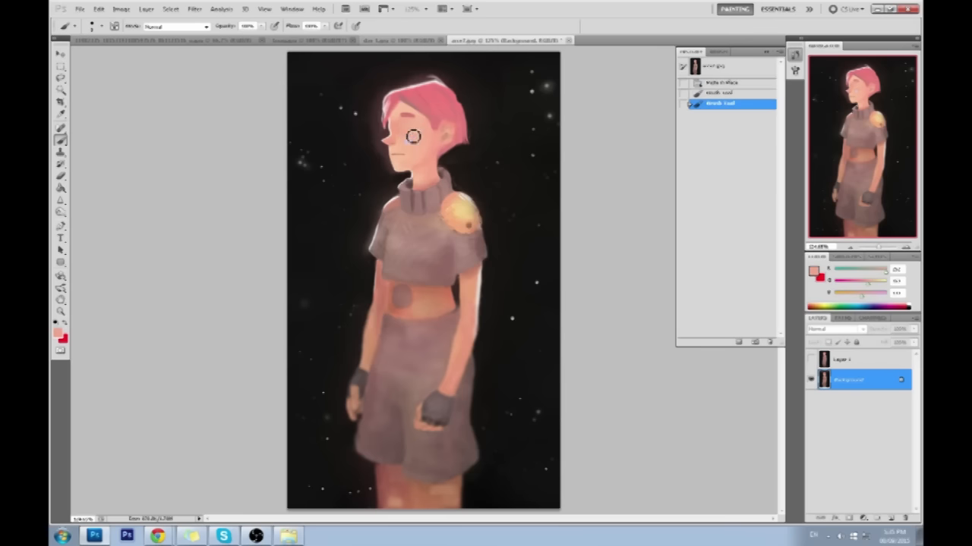
{"action": "left_click", "coordinate": [413, 135]}
Paint a new near-black round eye below the eyebrow, closer to the nose bridge, with short brush dabs.
{"action": "left_click", "coordinate": [448, 119], "text": "alt"}
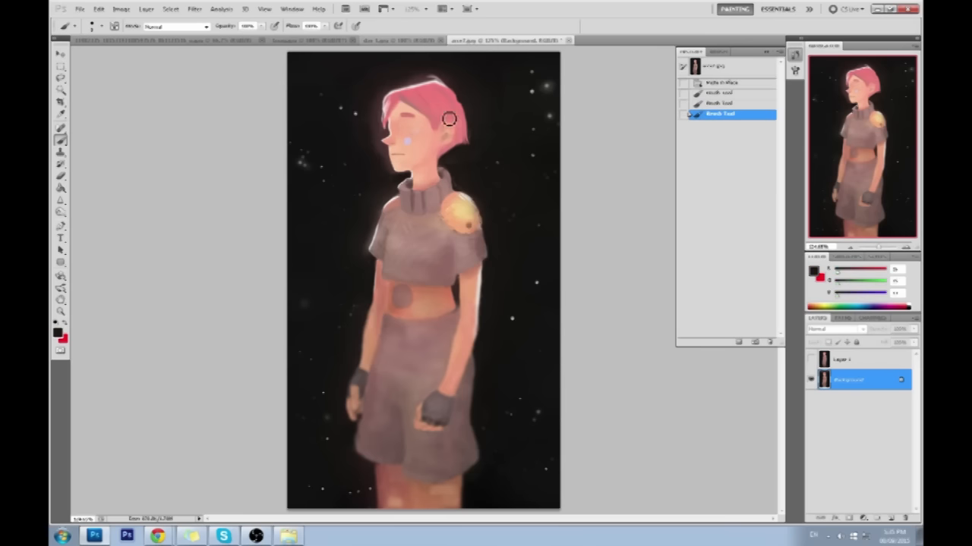
{"action": "left_click_drag", "start_coordinate": [404, 132], "coordinate": [410, 137]}
{"action": "left_click", "coordinate": [408, 136]}
{"action": "left_click", "coordinate": [406, 135]}
{"action": "left_click", "coordinate": [404, 134]}
{"action": "left_click", "coordinate": [403, 134]}
{"action": "left_click", "coordinate": [402, 133]}
{"action": "left_click", "coordinate": [401, 132]}
{"action": "left_click", "coordinate": [400, 131]}
{"action": "left_click", "coordinate": [398, 130]}
{"action": "left_click", "coordinate": [399, 131]}
{"action": "left_click", "coordinate": [399, 132]}
{"action": "left_click", "coordinate": [400, 133]}
{"action": "left_click", "coordinate": [401, 134]}
{"action": "left_click", "coordinate": [402, 135]}
{"action": "left_click", "coordinate": [402, 135]}
{"action": "left_click", "coordinate": [403, 137]}
{"action": "left_click", "coordinate": [404, 134]}
{"action": "left_click", "coordinate": [403, 135]}
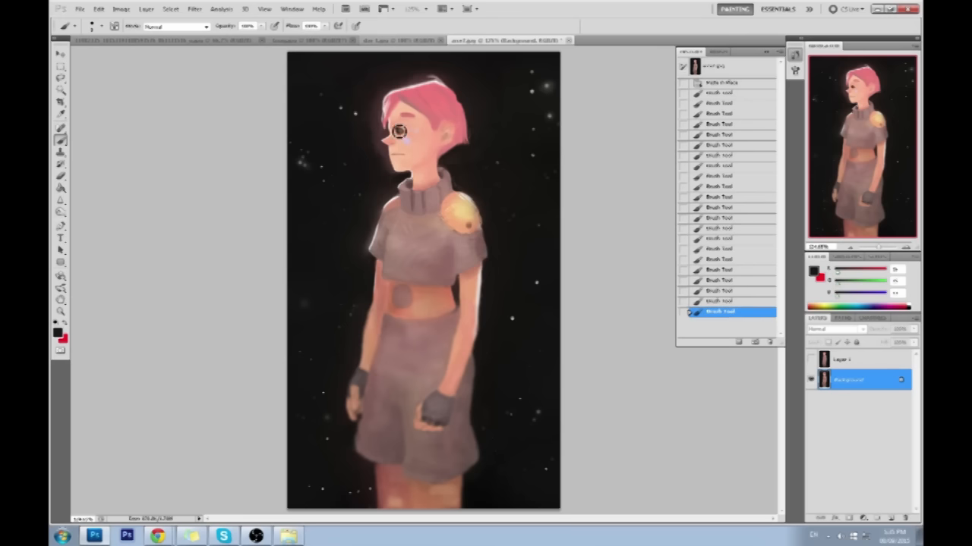
{"action": "left_click", "coordinate": [404, 136]}
{"action": "left_click", "coordinate": [405, 136]}
{"action": "left_click", "coordinate": [405, 137]}
{"action": "key", "text": "ctrl+alt+z"}
{"action": "key", "text": "ctrl+alt+z"}
{"action": "key", "text": "ctrl+alt+z"}
Shape the repainted near-black eye on the Background layer with small dabs of colors sampled around it.
{"action": "left_click", "coordinate": [401, 132]}
{"action": "left_click", "coordinate": [403, 132]}
{"action": "left_click", "coordinate": [404, 138]}
{"action": "left_click", "coordinate": [397, 132], "text": "alt"}
{"action": "left_click", "coordinate": [400, 138]}
{"action": "left_click", "coordinate": [406, 144]}
{"action": "left_click", "coordinate": [396, 131], "text": "alt"}
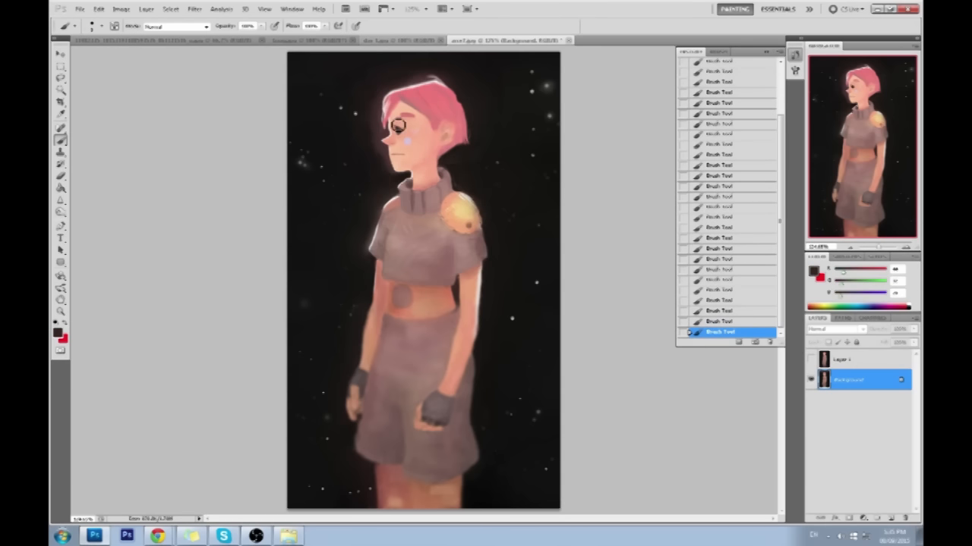
Dab a sampled pink tone above the repainted eye and compare the strokes by undoing and redoing them.
{"action": "left_click", "coordinate": [409, 108], "text": "alt"}
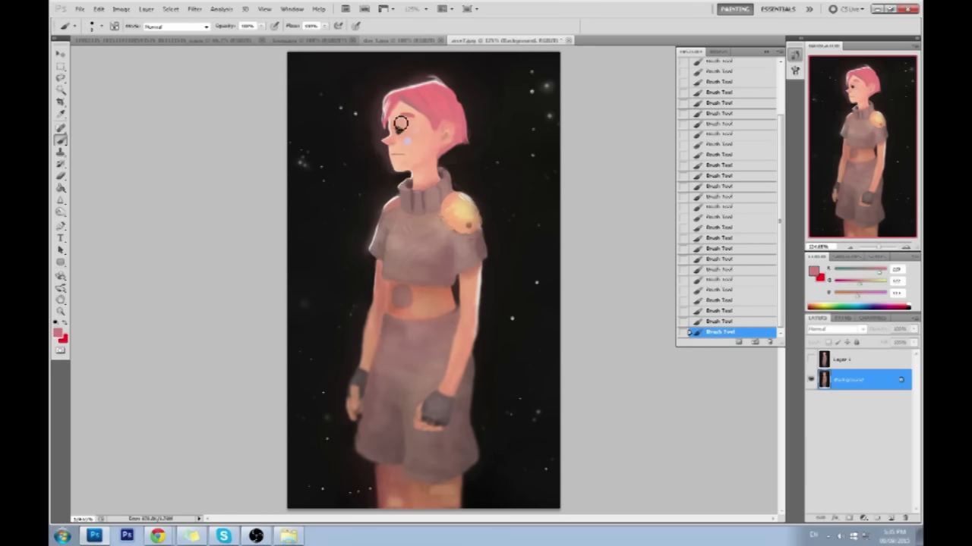
{"action": "left_click", "coordinate": [399, 123]}
{"action": "key", "text": "ctrl+alt+z"}
{"action": "key", "text": "ctrl+alt+z"}
{"action": "key", "text": "ctrl+alt+z"}
{"action": "key", "text": "ctrl+alt+z"}
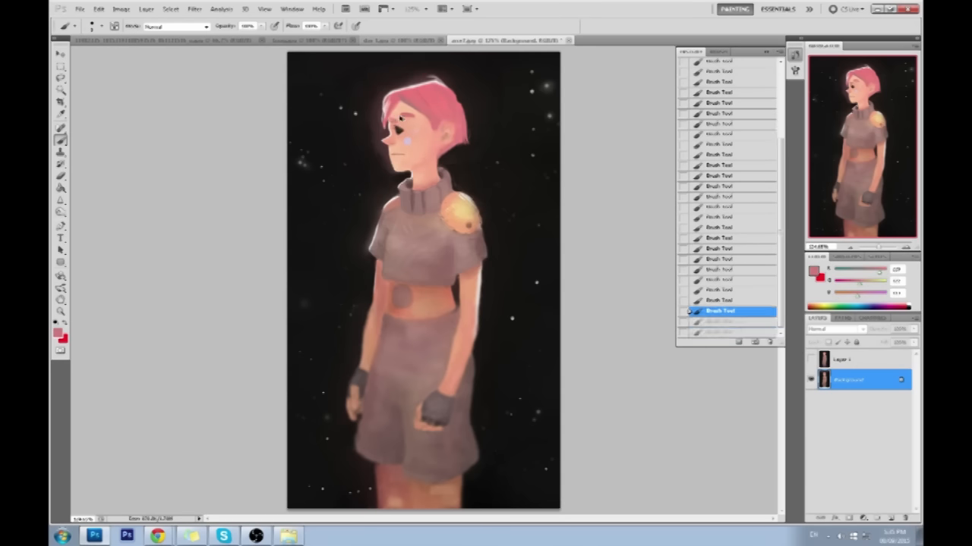
{"action": "key", "text": "ctrl+shift+z"}
{"action": "key", "text": "ctrl+shift+z"}
{"action": "key", "text": "ctrl+shift+z"}
{"action": "key", "text": "ctrl+shift+z"}
Repaint the area between the eyebrow and eye with sampled brow and skin tones.
{"action": "left_click", "coordinate": [402, 124], "text": "alt"}
{"action": "left_click_drag", "start_coordinate": [403, 121], "coordinate": [422, 121]}
{"action": "left_click", "coordinate": [398, 114], "text": "alt"}
{"action": "left_click", "coordinate": [398, 122]}
{"action": "left_click", "coordinate": [398, 121]}
{"action": "left_click", "coordinate": [397, 116], "text": "alt"}
{"action": "left_click", "coordinate": [398, 120]}
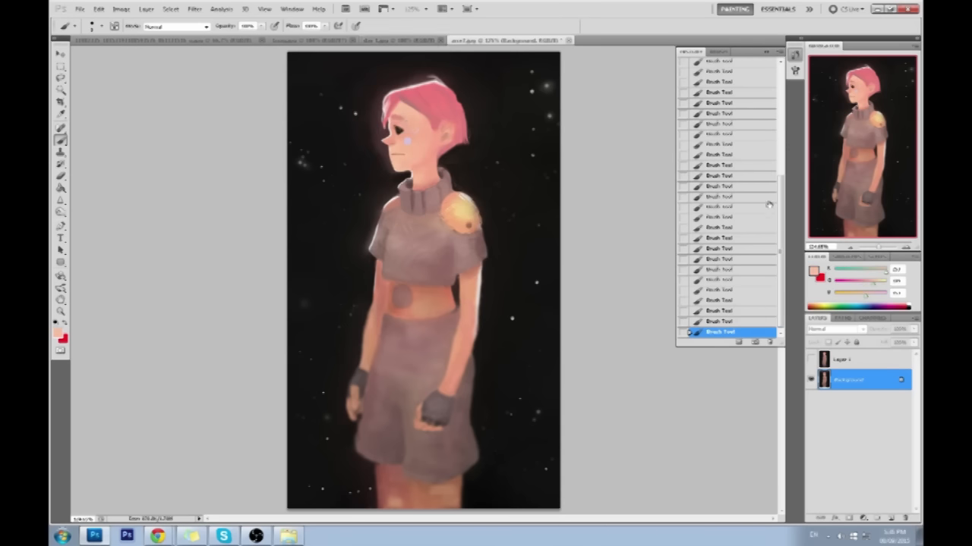
Revert the document to the paste-in-place history state and show the retouched Layer 1.
{"action": "left_click", "coordinate": [721, 206]}
{"action": "scroll", "coordinate": [721, 189], "scroll_direction": "up", "scroll_amount": 5}
{"action": "left_click", "coordinate": [725, 67]}
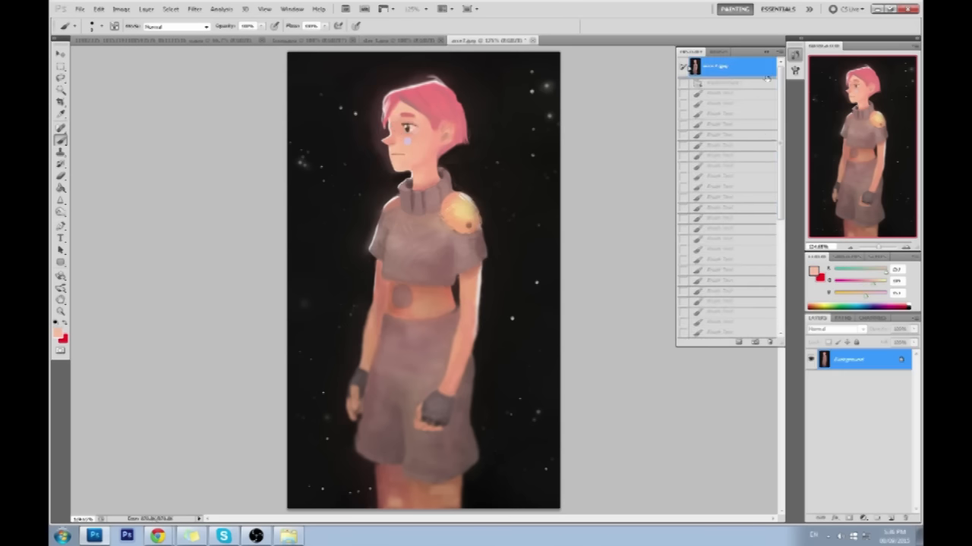
{"action": "left_click", "coordinate": [767, 53]}
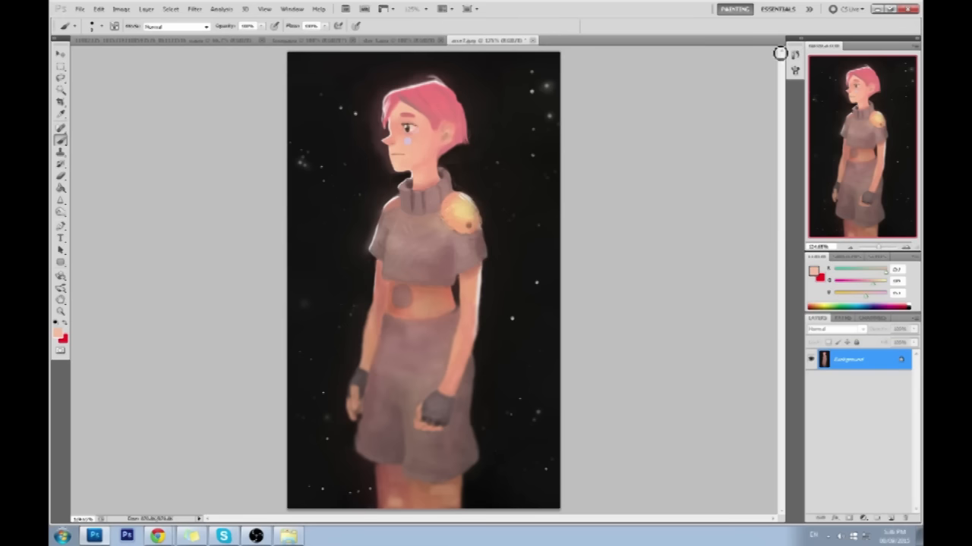
{"action": "left_click", "coordinate": [795, 70]}
{"action": "mouse_move", "coordinate": [780, 169]}
{"action": "left_mouse_down"}
{"action": "mouse_move", "coordinate": [785, 284]}
{"action": "mouse_move", "coordinate": [798, 313]}
{"action": "mouse_move", "coordinate": [787, 163]}
{"action": "left_mouse_up"}
{"action": "left_click", "coordinate": [727, 82]}
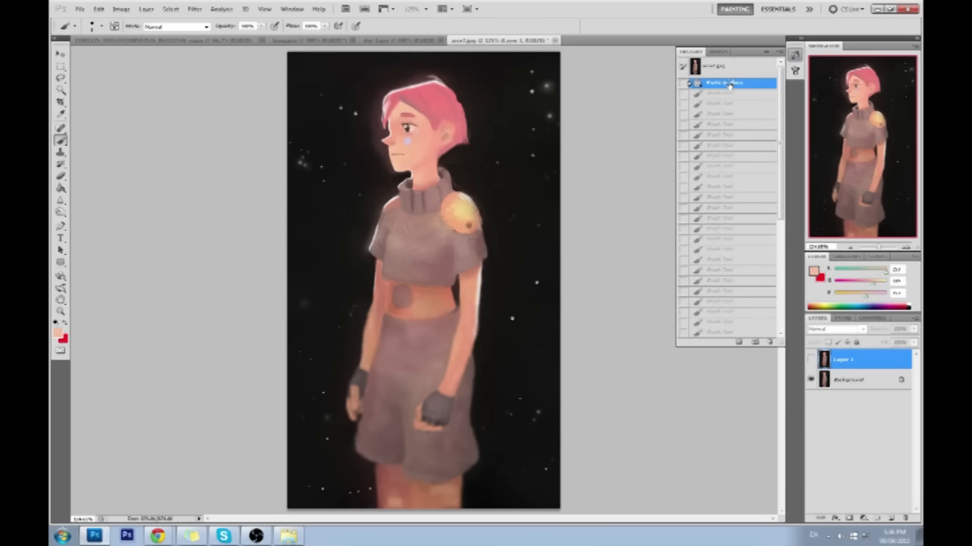
{"action": "left_click", "coordinate": [768, 52]}
{"action": "left_click", "coordinate": [810, 359]}
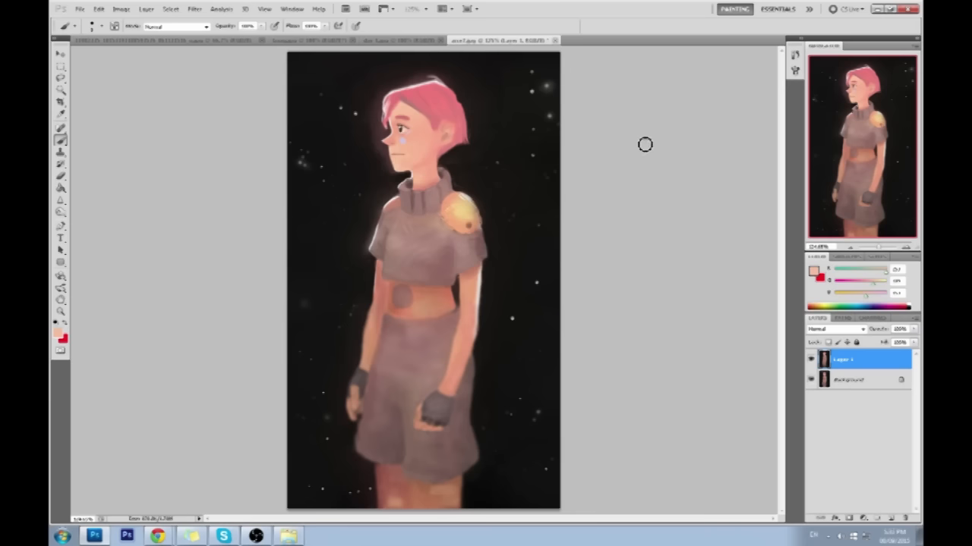
Switch to a textured brush preset and trim the top edge of the hair with the sampled near-black background color.
{"action": "key", "text": "ctrl+minus"}
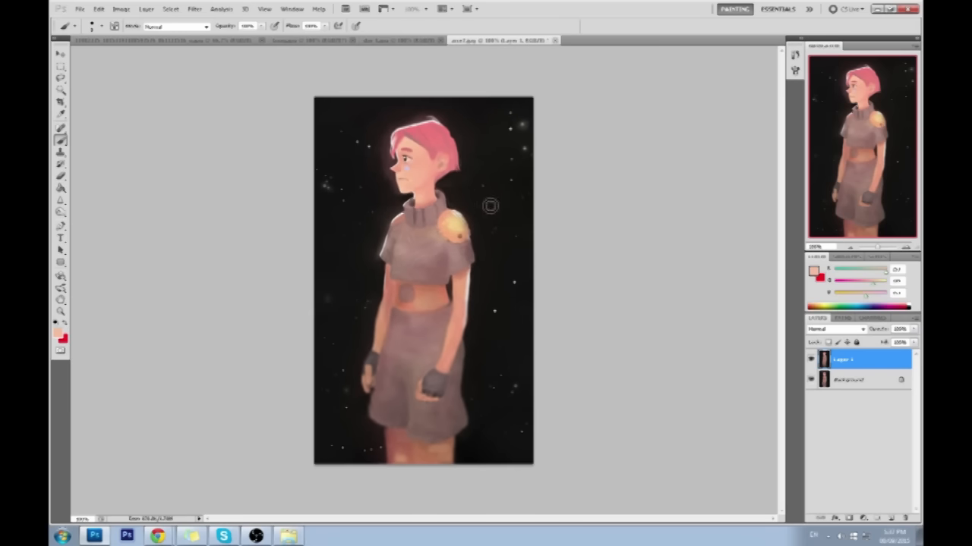
{"action": "right_click", "coordinate": [449, 175]}
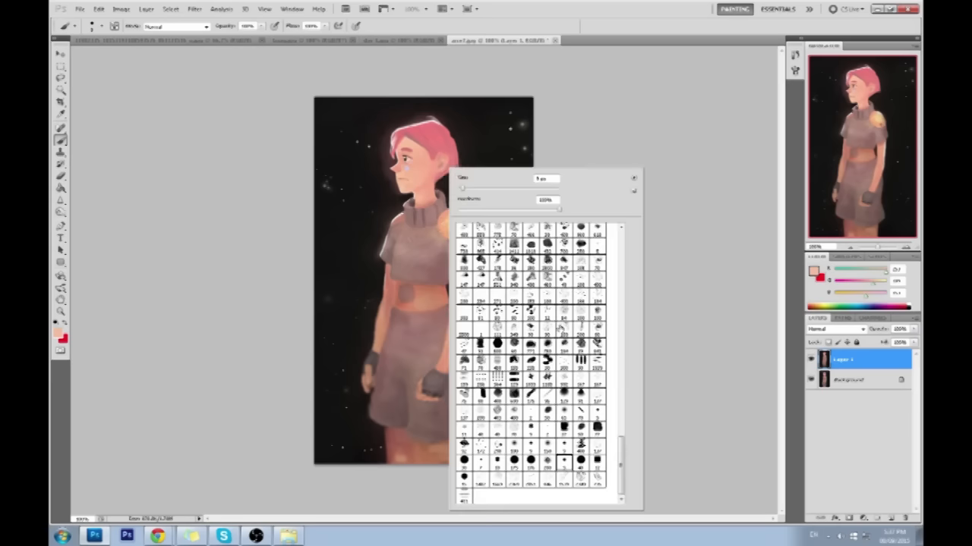
{"action": "double_click", "coordinate": [531, 397]}
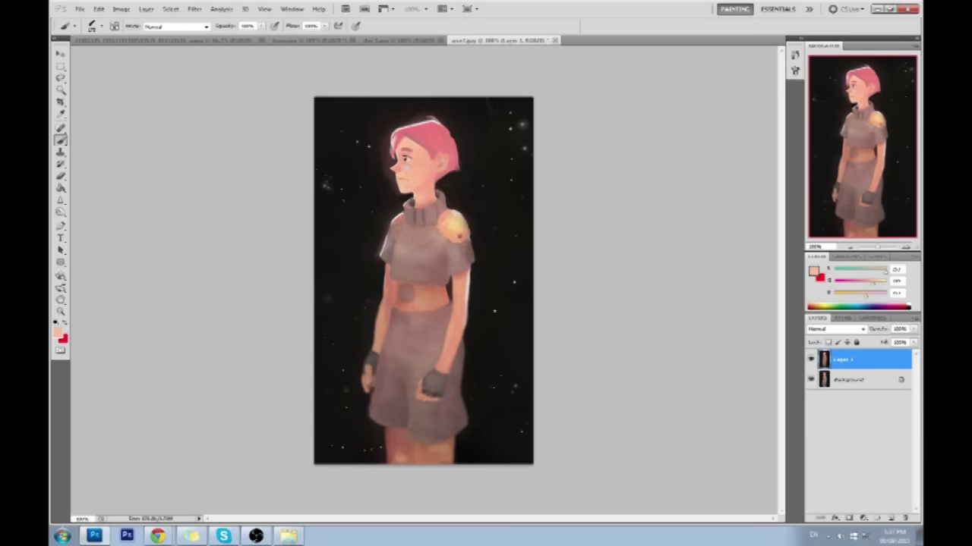
{"action": "left_click", "coordinate": [425, 106], "text": "alt"}
{"action": "left_click_drag", "start_coordinate": [432, 111], "coordinate": [410, 118]}
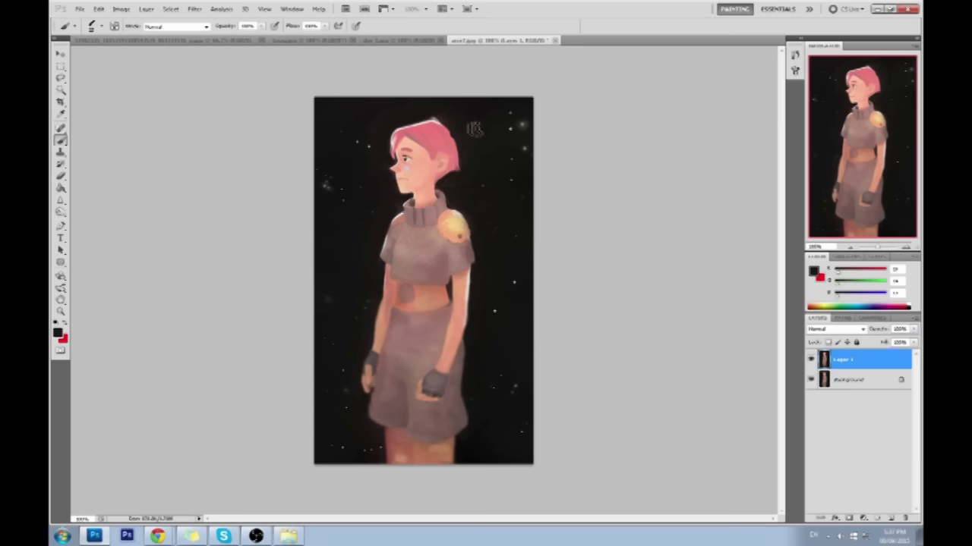
Paint out the character's far arm and hand on Layer 1 with near-black sampled from the background.
{"action": "left_click", "coordinate": [418, 178], "text": "alt"}
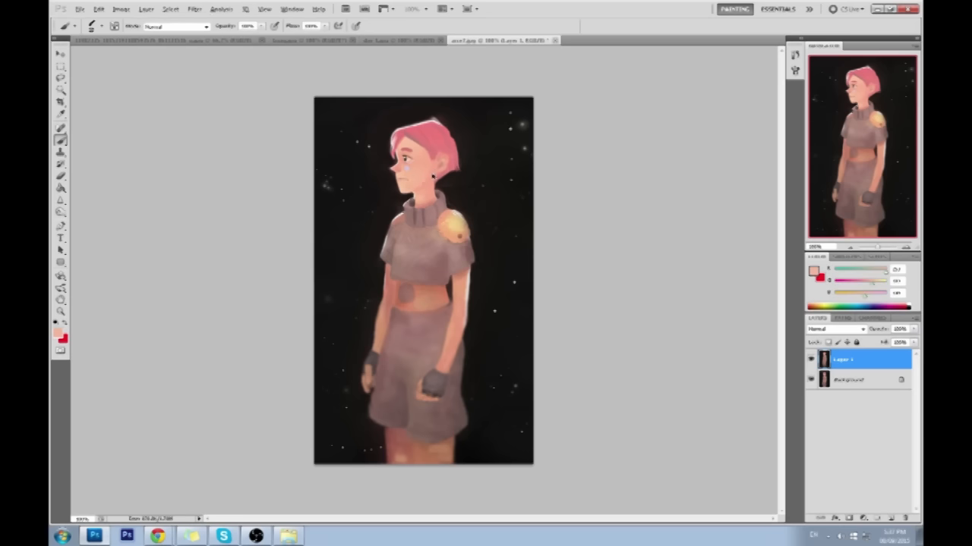
{"action": "left_click", "coordinate": [397, 214], "text": "alt"}
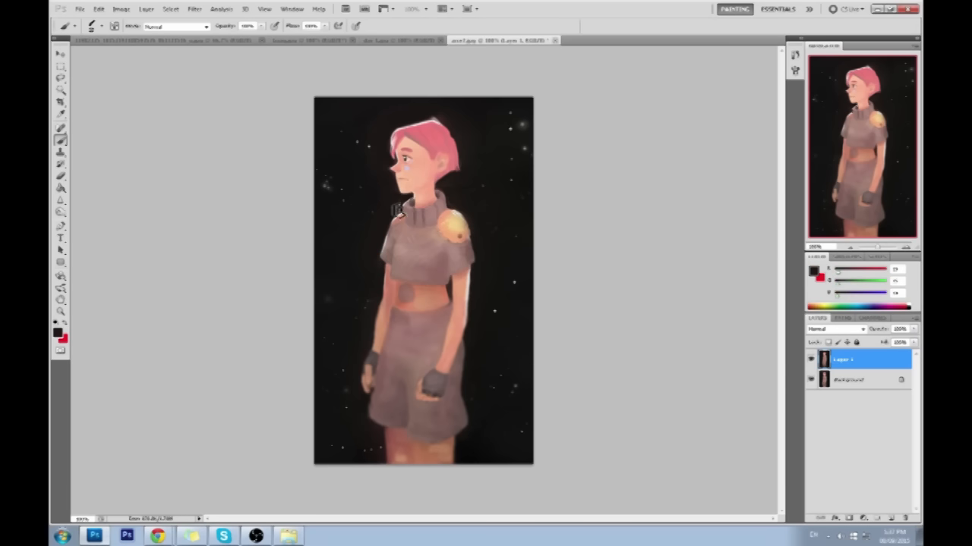
{"action": "mouse_move", "coordinate": [400, 219]}
{"action": "left_mouse_down"}
{"action": "mouse_move", "coordinate": [383, 259]}
{"action": "mouse_move", "coordinate": [397, 296]}
{"action": "mouse_move", "coordinate": [383, 320]}
{"action": "mouse_move", "coordinate": [389, 289]}
{"action": "mouse_move", "coordinate": [375, 355]}
{"action": "left_mouse_up"}
{"action": "left_click_drag", "start_coordinate": [374, 304], "coordinate": [357, 412]}
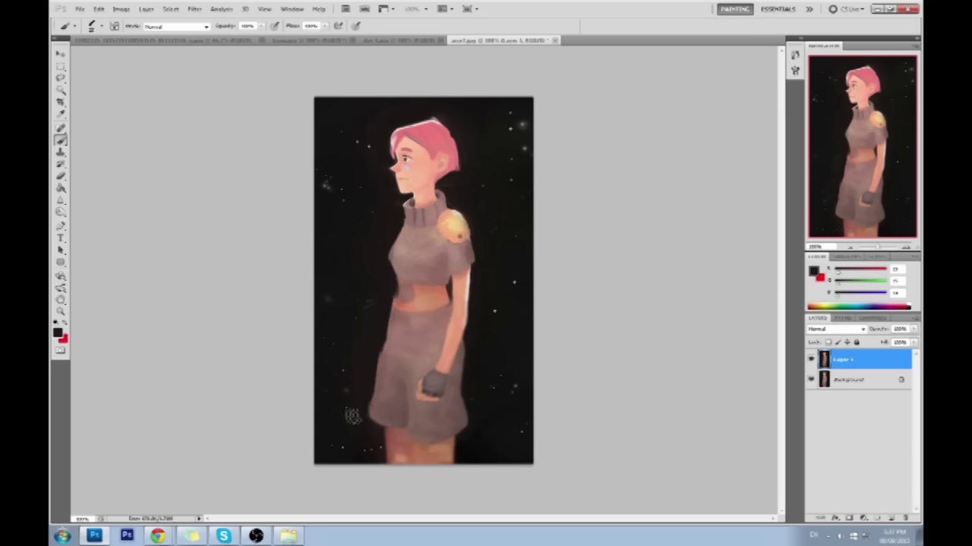
{"action": "left_click_drag", "start_coordinate": [396, 216], "coordinate": [407, 208]}
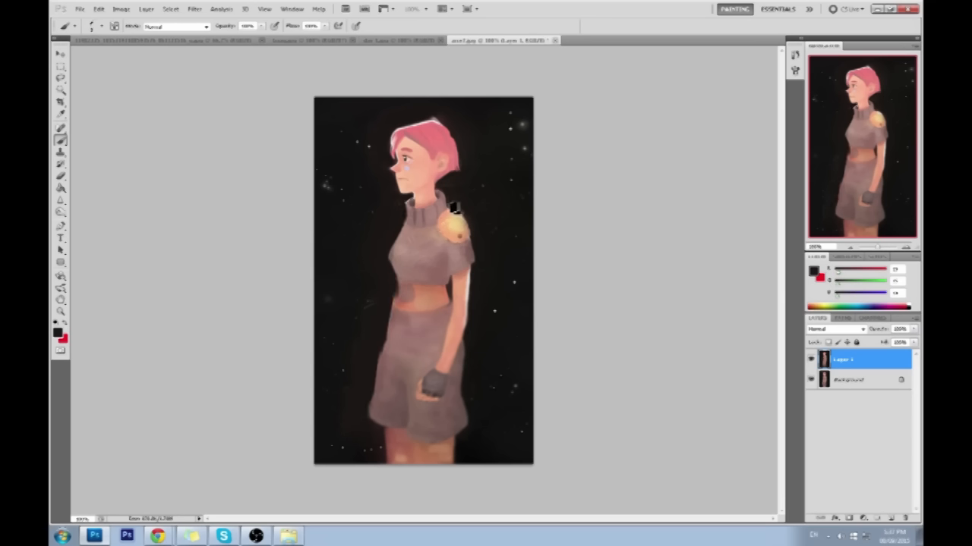
Rebuild the far shoulder beside the turtleneck as a small rounded form using sampled skin, sweater and background tones.
{"action": "left_click", "coordinate": [447, 215], "text": "alt"}
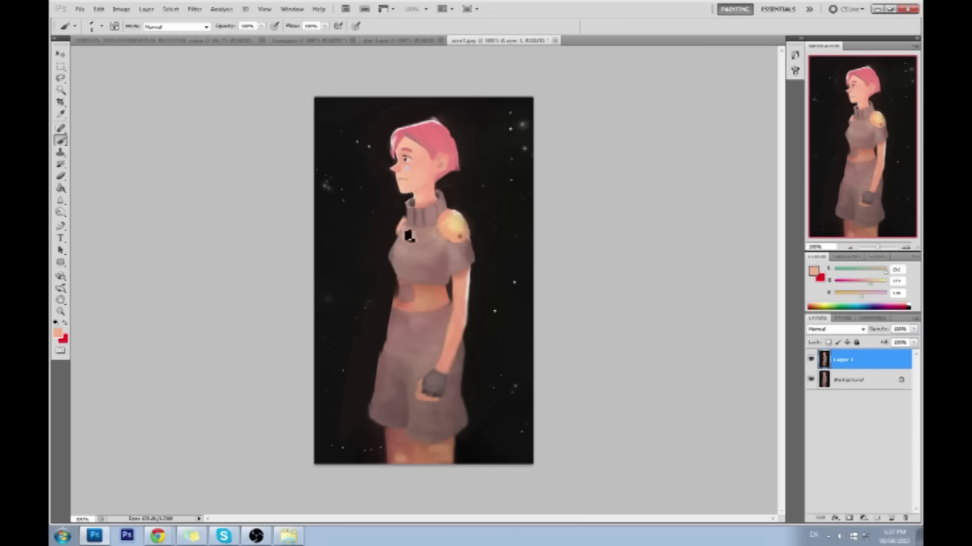
{"action": "left_click", "coordinate": [409, 220], "text": "alt"}
{"action": "left_click", "coordinate": [408, 230], "text": "alt"}
{"action": "left_click", "coordinate": [407, 224], "text": "alt"}
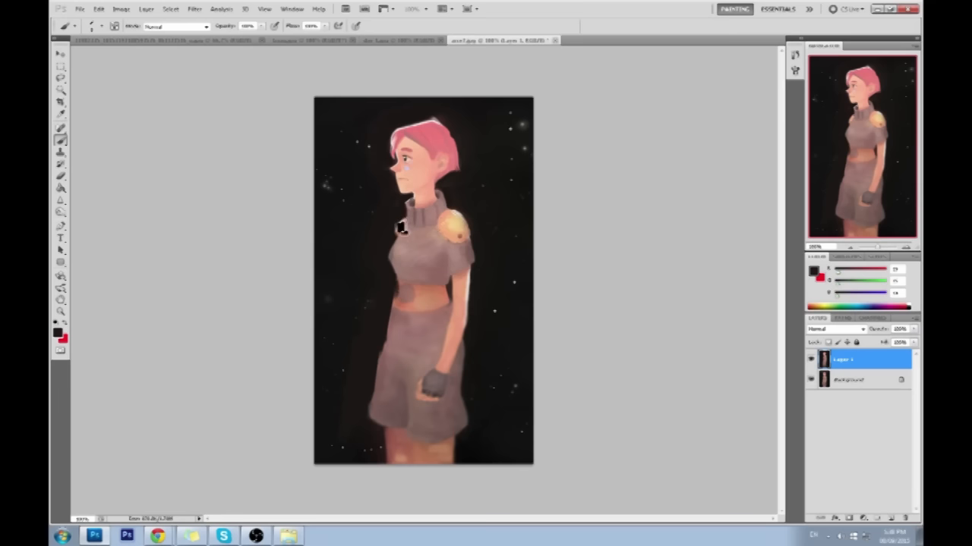
{"action": "left_click", "coordinate": [403, 227], "text": "alt"}
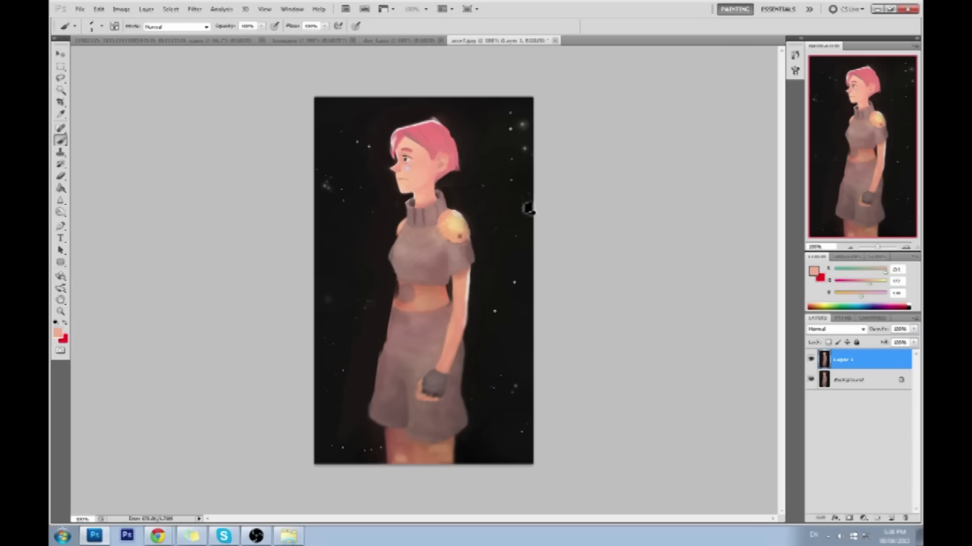
Hide Layer 1 and add a new layer filled with a dusty mauve sampled from the sweater.
{"action": "left_click", "coordinate": [810, 362]}
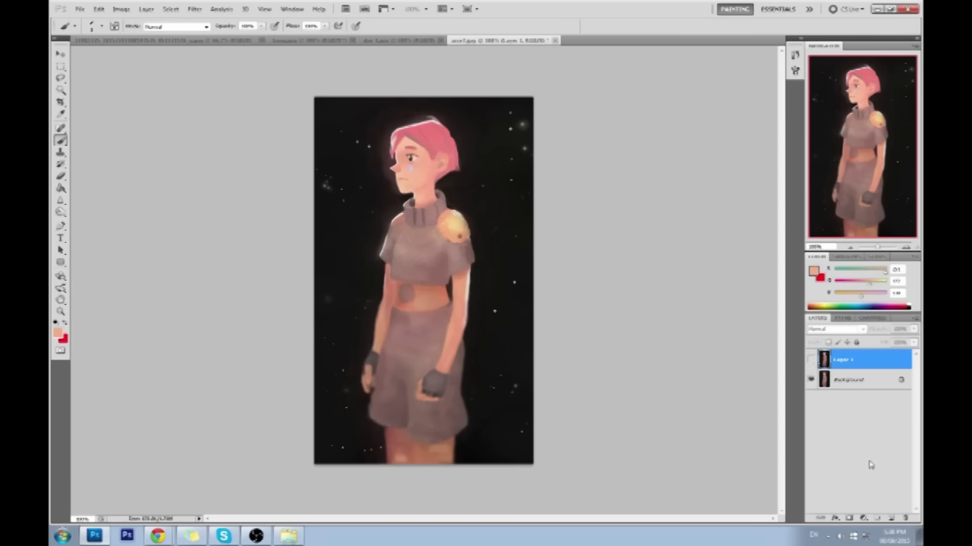
{"action": "left_click", "coordinate": [892, 518]}
{"action": "key", "text": "g"}
{"action": "left_click", "coordinate": [463, 254], "text": "alt"}
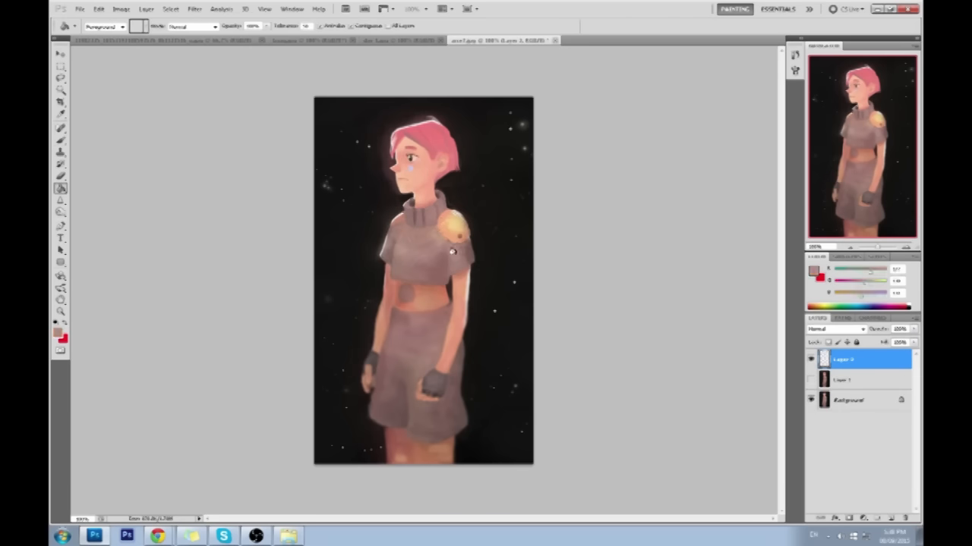
{"action": "left_click", "coordinate": [481, 245]}
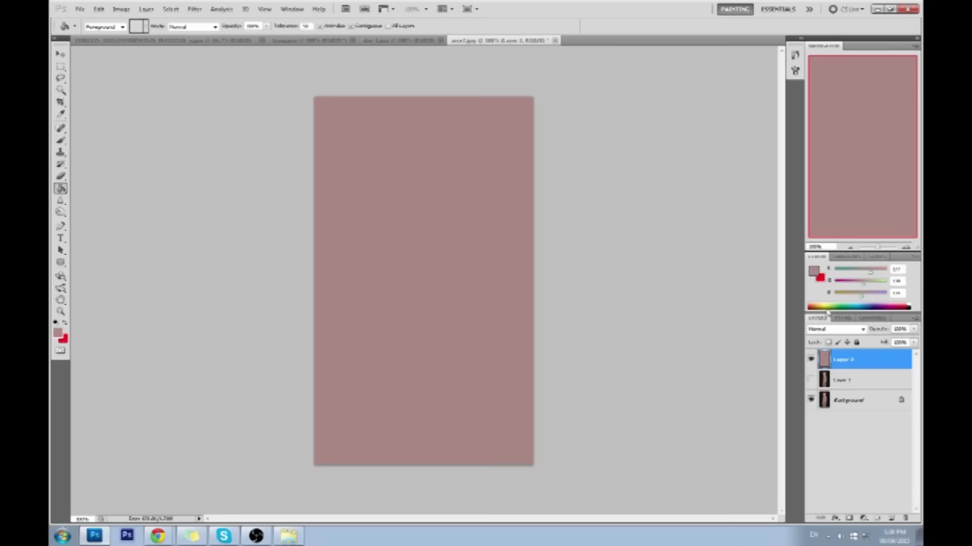
Add an empty layer above the mauve fill and set the foreground color to near-black #131313.
{"action": "key", "text": "i"}
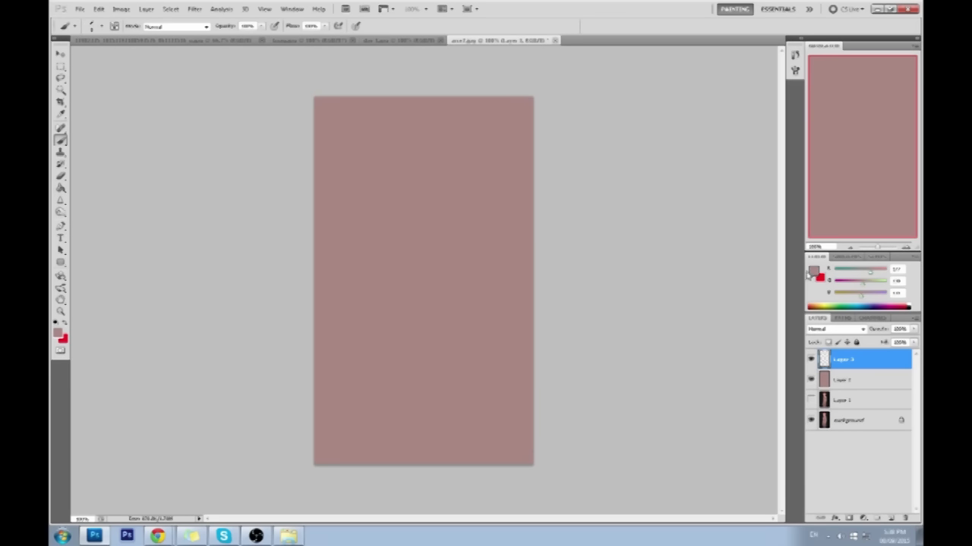
{"action": "left_click", "coordinate": [812, 273]}
{"action": "mouse_move", "coordinate": [651, 352]}
{"action": "left_mouse_down"}
{"action": "mouse_move", "coordinate": [604, 385]}
{"action": "mouse_move", "coordinate": [618, 408]}
{"action": "left_mouse_up"}
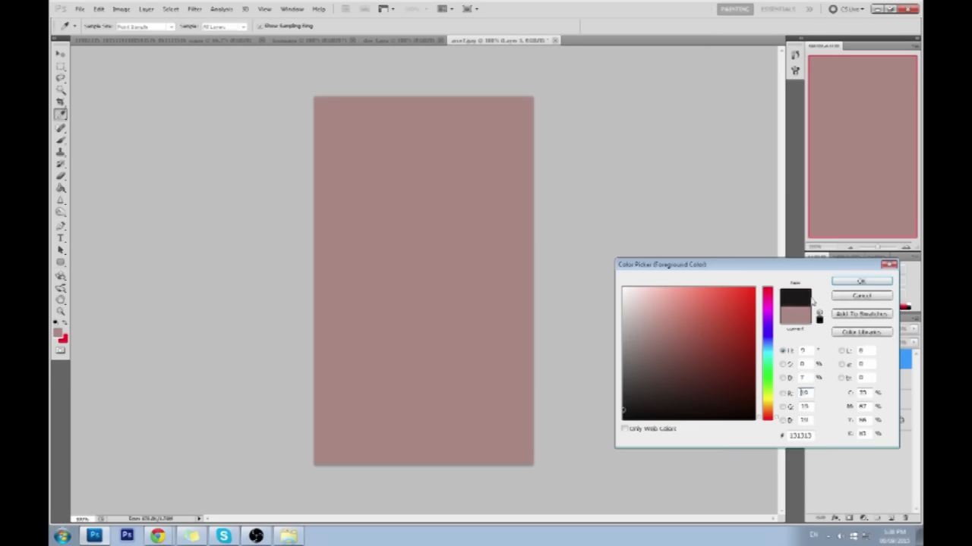
{"action": "left_click", "coordinate": [861, 282]}
Sketch a closed irregular outline with two upward lobes and one side lobe in the upper half of the canvas.
{"action": "mouse_move", "coordinate": [405, 175]}
{"action": "left_mouse_down"}
{"action": "mouse_move", "coordinate": [488, 176]}
{"action": "mouse_move", "coordinate": [497, 277]}
{"action": "mouse_move", "coordinate": [414, 261]}
{"action": "mouse_move", "coordinate": [378, 223]}
{"action": "mouse_move", "coordinate": [413, 208]}
{"action": "mouse_move", "coordinate": [371, 202]}
{"action": "left_mouse_up"}
{"action": "key", "text": "ctrl+alt+z"}
{"action": "key", "text": "ctrl+alt+z"}
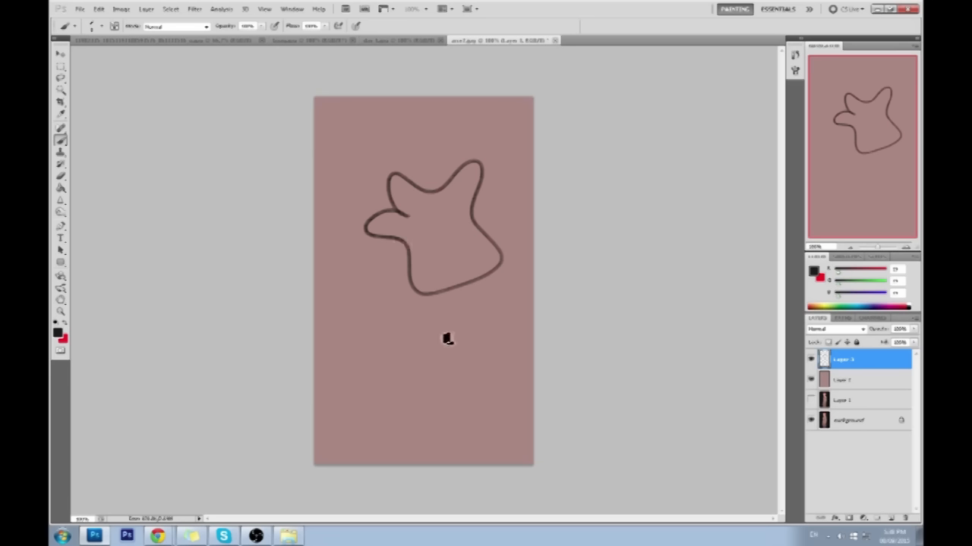
Try a second outline below with a stitched-on double lobe, plus a dividing curve across the upper outline.
{"action": "mouse_move", "coordinate": [408, 345]}
{"action": "left_mouse_down"}
{"action": "mouse_move", "coordinate": [467, 312]}
{"action": "mouse_move", "coordinate": [460, 353]}
{"action": "mouse_move", "coordinate": [468, 403]}
{"action": "mouse_move", "coordinate": [448, 425]}
{"action": "mouse_move", "coordinate": [402, 415]}
{"action": "mouse_move", "coordinate": [390, 390]}
{"action": "mouse_move", "coordinate": [353, 381]}
{"action": "mouse_move", "coordinate": [390, 321]}
{"action": "mouse_move", "coordinate": [416, 343]}
{"action": "mouse_move", "coordinate": [390, 368]}
{"action": "mouse_move", "coordinate": [403, 372]}
{"action": "mouse_move", "coordinate": [399, 347]}
{"action": "mouse_move", "coordinate": [404, 355]}
{"action": "left_mouse_up"}
{"action": "left_click_drag", "start_coordinate": [438, 191], "coordinate": [407, 268]}
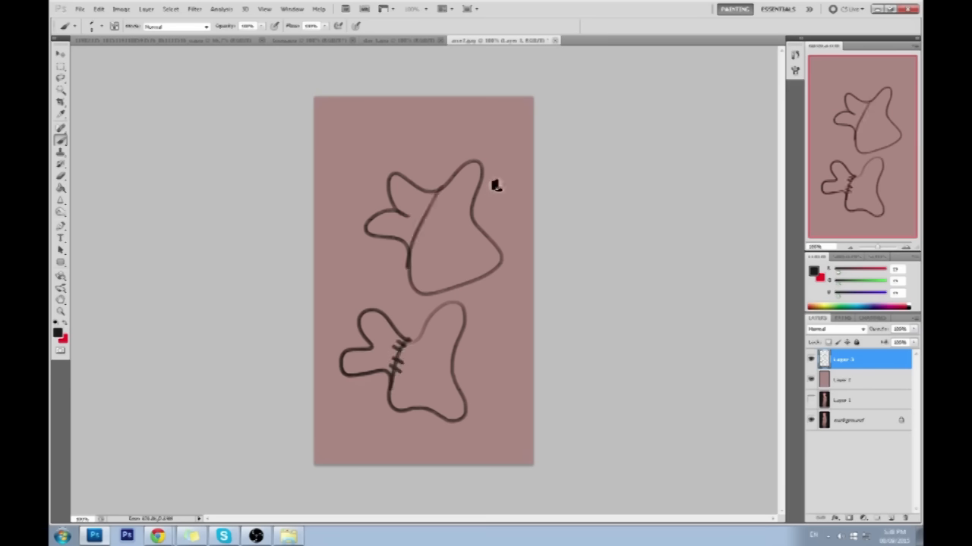
{"action": "key", "text": "ctrl+z"}
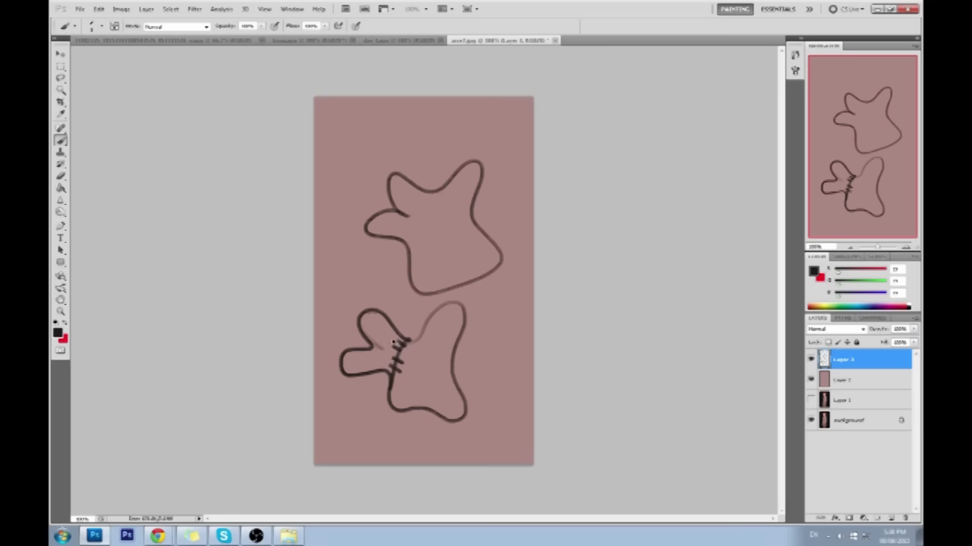
{"action": "key", "text": "ctrl+alt+z"}
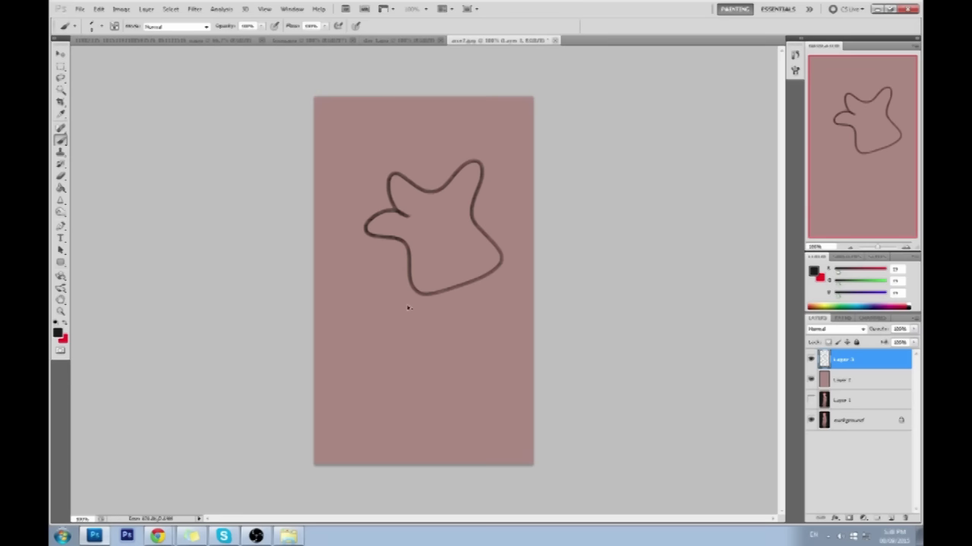
Try several lower outlines and sketch one with a single tall lobe and a small stub on its side.
{"action": "mouse_move", "coordinate": [408, 343]}
{"action": "left_mouse_down"}
{"action": "mouse_move", "coordinate": [468, 371]}
{"action": "mouse_move", "coordinate": [481, 440]}
{"action": "mouse_move", "coordinate": [436, 431]}
{"action": "mouse_move", "coordinate": [417, 410]}
{"action": "mouse_move", "coordinate": [387, 421]}
{"action": "mouse_move", "coordinate": [381, 384]}
{"action": "left_mouse_up"}
{"action": "key", "text": "ctrl+alt+z"}
{"action": "key", "text": "ctrl+alt+z"}
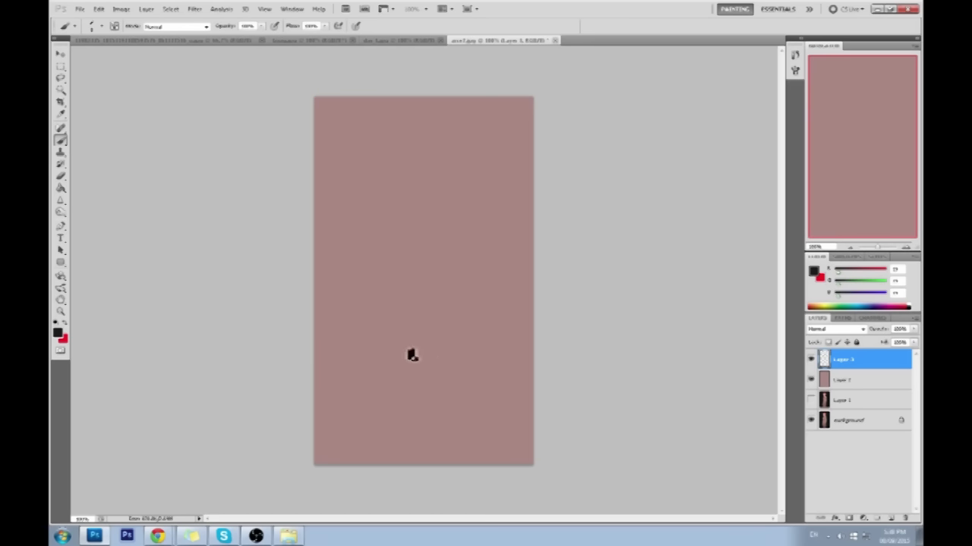
{"action": "key", "text": "ctrl+shift+z"}
{"action": "key", "text": "ctrl+shift+z"}
{"action": "key", "text": "ctrl+alt+z"}
{"action": "mouse_move", "coordinate": [393, 355]}
{"action": "left_mouse_down"}
{"action": "mouse_move", "coordinate": [452, 326]}
{"action": "mouse_move", "coordinate": [480, 320]}
{"action": "mouse_move", "coordinate": [487, 352]}
{"action": "mouse_move", "coordinate": [469, 395]}
{"action": "mouse_move", "coordinate": [485, 436]}
{"action": "mouse_move", "coordinate": [459, 444]}
{"action": "left_mouse_up"}
{"action": "key", "text": "ctrl+alt+z"}
{"action": "mouse_move", "coordinate": [389, 372]}
{"action": "left_mouse_down"}
{"action": "mouse_move", "coordinate": [429, 330]}
{"action": "mouse_move", "coordinate": [438, 332]}
{"action": "mouse_move", "coordinate": [441, 453]}
{"action": "mouse_move", "coordinate": [367, 427]}
{"action": "mouse_move", "coordinate": [376, 396]}
{"action": "mouse_move", "coordinate": [366, 377]}
{"action": "mouse_move", "coordinate": [391, 365]}
{"action": "mouse_move", "coordinate": [369, 395]}
{"action": "left_mouse_up"}
Sketch a U-shaped curve inside the upper outline.
{"action": "mouse_move", "coordinate": [449, 200]}
{"action": "left_mouse_down"}
{"action": "mouse_move", "coordinate": [409, 208]}
{"action": "mouse_move", "coordinate": [414, 238]}
{"action": "mouse_move", "coordinate": [431, 211]}
{"action": "mouse_move", "coordinate": [458, 249]}
{"action": "mouse_move", "coordinate": [456, 209]}
{"action": "mouse_move", "coordinate": [466, 247]}
{"action": "mouse_move", "coordinate": [453, 205]}
{"action": "mouse_move", "coordinate": [430, 213]}
{"action": "left_mouse_up"}
{"action": "key", "text": "ctrl+z"}
{"action": "key", "text": "ctrl+z"}
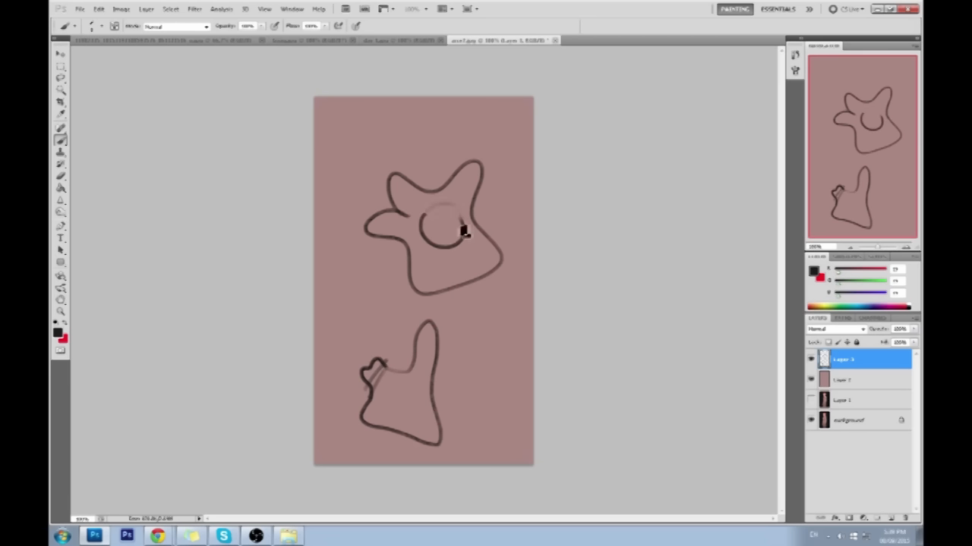
{"action": "left_click_drag", "start_coordinate": [422, 265], "coordinate": [466, 257]}
{"action": "key", "text": "ctrl+z"}
{"action": "key", "text": "ctrl+alt+z"}
Draw a C-shaped curve at the lower outline's small stub and attach two rounded lobes with stitch marks.
{"action": "mouse_move", "coordinate": [397, 372]}
{"action": "left_mouse_down"}
{"action": "mouse_move", "coordinate": [368, 385]}
{"action": "mouse_move", "coordinate": [376, 418]}
{"action": "mouse_move", "coordinate": [390, 373]}
{"action": "mouse_move", "coordinate": [377, 397]}
{"action": "mouse_move", "coordinate": [384, 406]}
{"action": "left_mouse_up"}
{"action": "key", "text": "ctrl+z"}
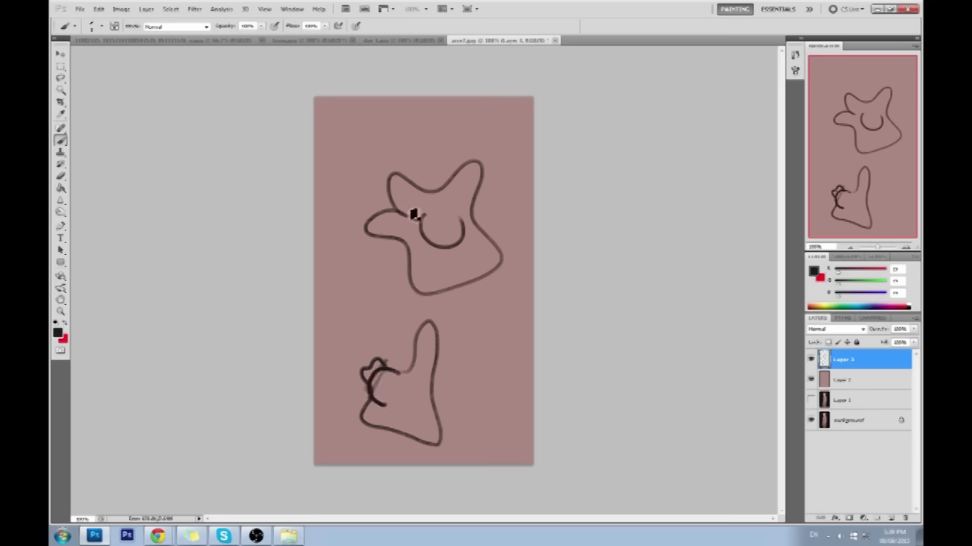
{"action": "left_click", "coordinate": [396, 381], "text": "alt"}
{"action": "left_click", "coordinate": [385, 366], "text": "alt"}
{"action": "mouse_move", "coordinate": [376, 363]}
{"action": "left_mouse_down"}
{"action": "mouse_move", "coordinate": [354, 346]}
{"action": "mouse_move", "coordinate": [341, 391]}
{"action": "mouse_move", "coordinate": [379, 392]}
{"action": "mouse_move", "coordinate": [373, 372]}
{"action": "left_mouse_up"}
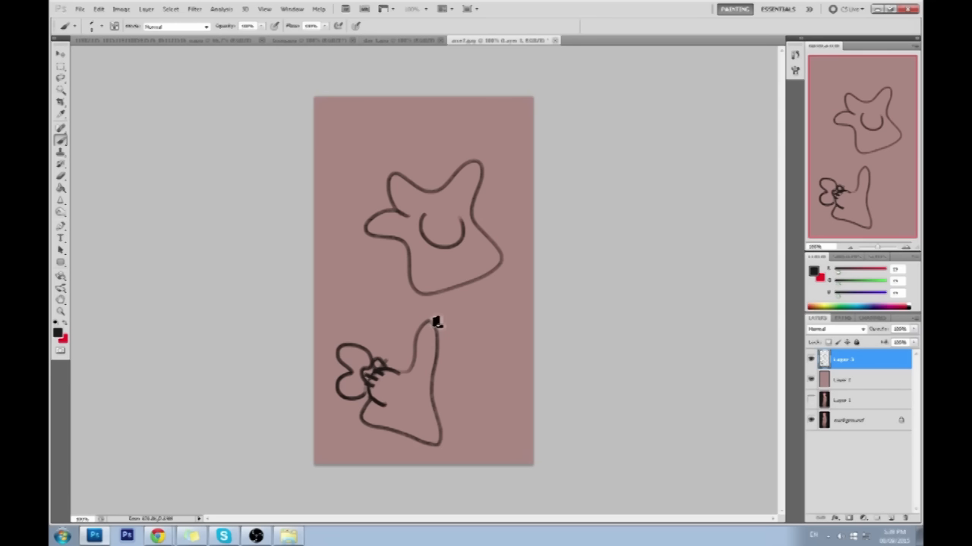
Scribble over the lower outline's stitched-on lobes in near-black, and try a circle above the upper outline.
{"action": "mouse_move", "coordinate": [362, 341]}
{"action": "left_mouse_down"}
{"action": "mouse_move", "coordinate": [341, 390]}
{"action": "mouse_move", "coordinate": [377, 369]}
{"action": "mouse_move", "coordinate": [357, 403]}
{"action": "left_mouse_up"}
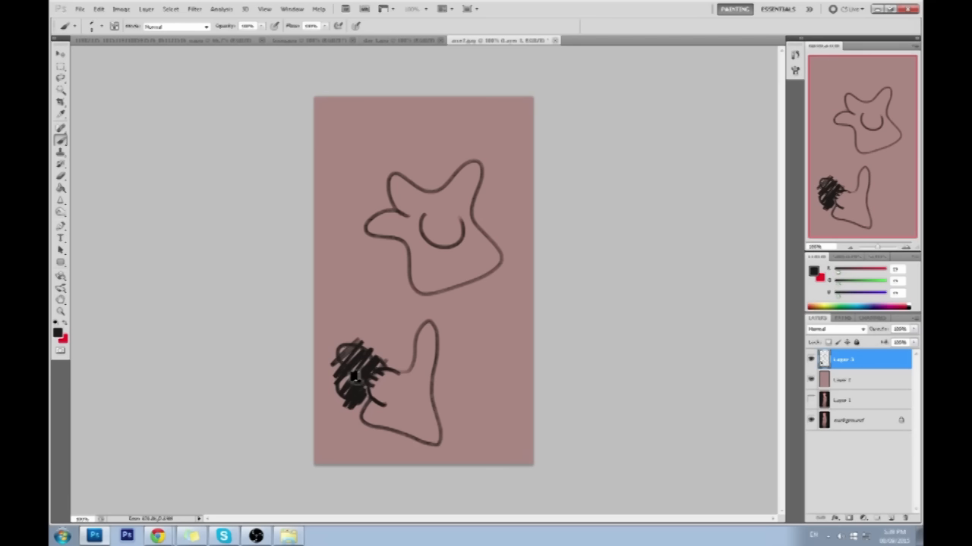
{"action": "mouse_move", "coordinate": [410, 113]}
{"action": "left_mouse_down"}
{"action": "mouse_move", "coordinate": [375, 119]}
{"action": "mouse_move", "coordinate": [421, 144]}
{"action": "left_mouse_up"}
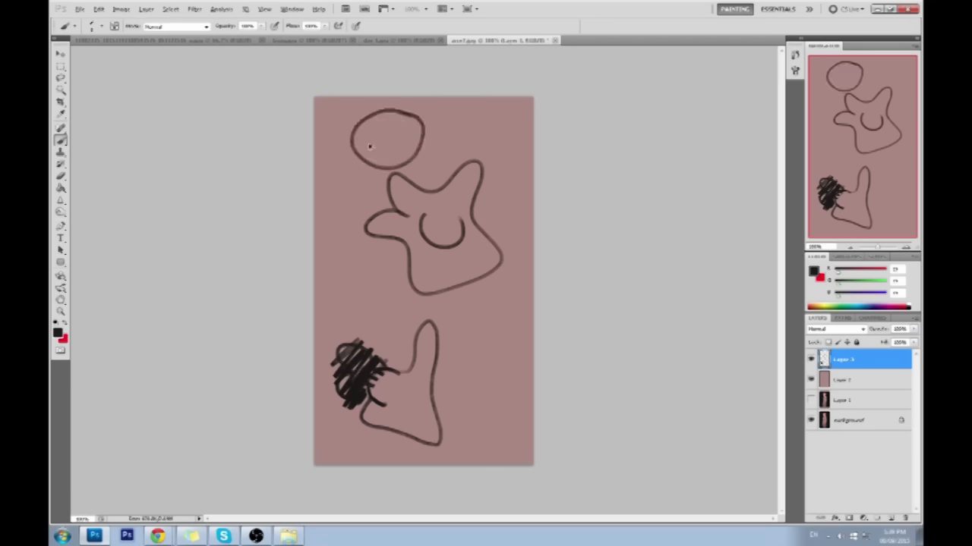
{"action": "key", "text": "ctrl+z"}
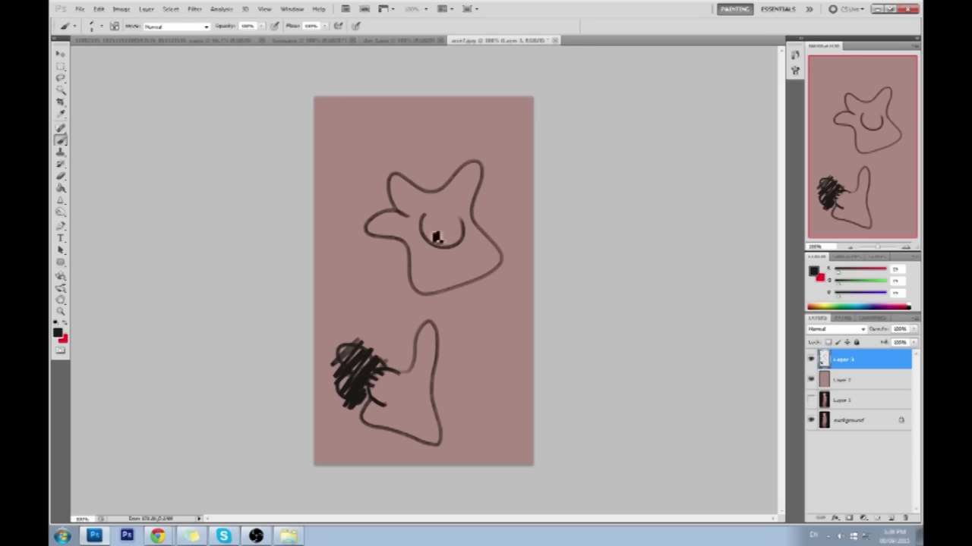
Draw a circle touching the top lobe of the upper outline, and try hatching inside it.
{"action": "mouse_move", "coordinate": [419, 111]}
{"action": "left_mouse_down"}
{"action": "mouse_move", "coordinate": [361, 132]}
{"action": "mouse_move", "coordinate": [379, 179]}
{"action": "mouse_move", "coordinate": [433, 164]}
{"action": "mouse_move", "coordinate": [417, 110]}
{"action": "left_mouse_up"}
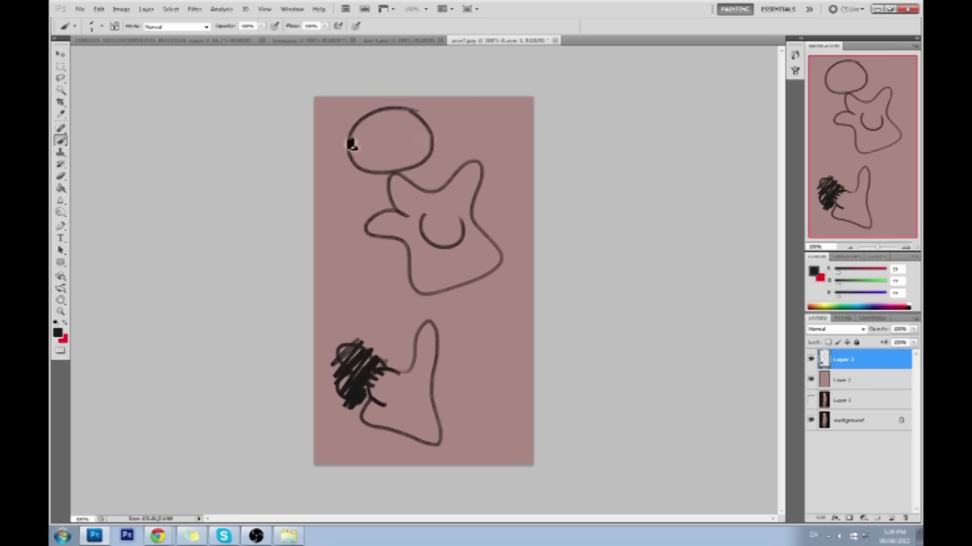
{"action": "mouse_move", "coordinate": [351, 144]}
{"action": "left_mouse_down"}
{"action": "mouse_move", "coordinate": [341, 141]}
{"action": "mouse_move", "coordinate": [334, 166]}
{"action": "mouse_move", "coordinate": [345, 164]}
{"action": "left_mouse_up"}
{"action": "key", "text": "ctrl+alt+z"}
{"action": "key", "text": "ctrl+alt+z"}
{"action": "mouse_move", "coordinate": [385, 130]}
{"action": "left_mouse_down"}
{"action": "mouse_move", "coordinate": [381, 155]}
{"action": "mouse_move", "coordinate": [405, 144]}
{"action": "left_mouse_up"}
{"action": "key", "text": "ctrl+alt+z"}
{"action": "mouse_move", "coordinate": [399, 122]}
{"action": "left_mouse_down"}
{"action": "mouse_move", "coordinate": [395, 156]}
{"action": "mouse_move", "coordinate": [406, 152]}
{"action": "left_mouse_up"}
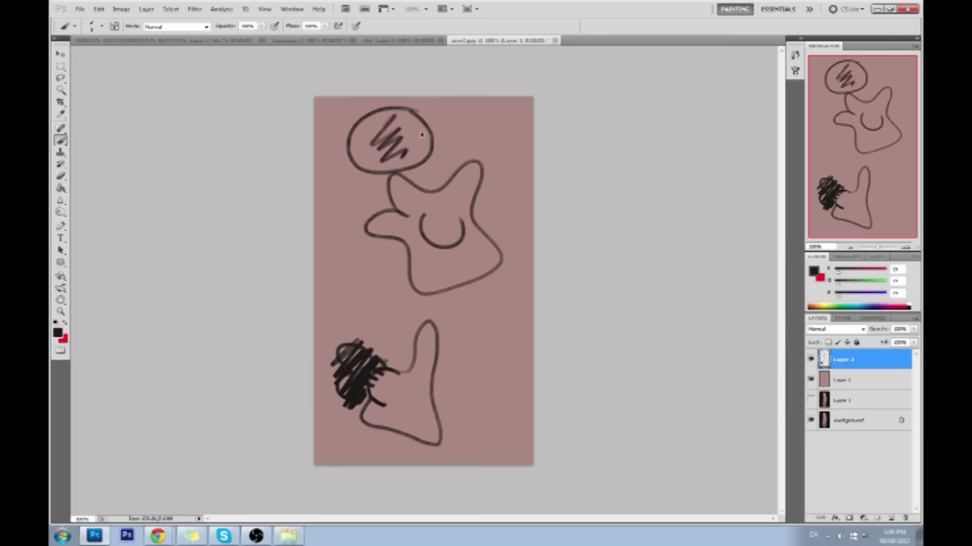
{"action": "key", "text": "ctrl+alt+z"}
Hide the diagram layers Layer 3 and Layer 2, and add a new layer directly above the Background.
{"action": "left_click", "coordinate": [809, 359]}
{"action": "left_click", "coordinate": [810, 379]}
{"action": "left_click", "coordinate": [852, 405]}
{"action": "left_click", "coordinate": [853, 419]}
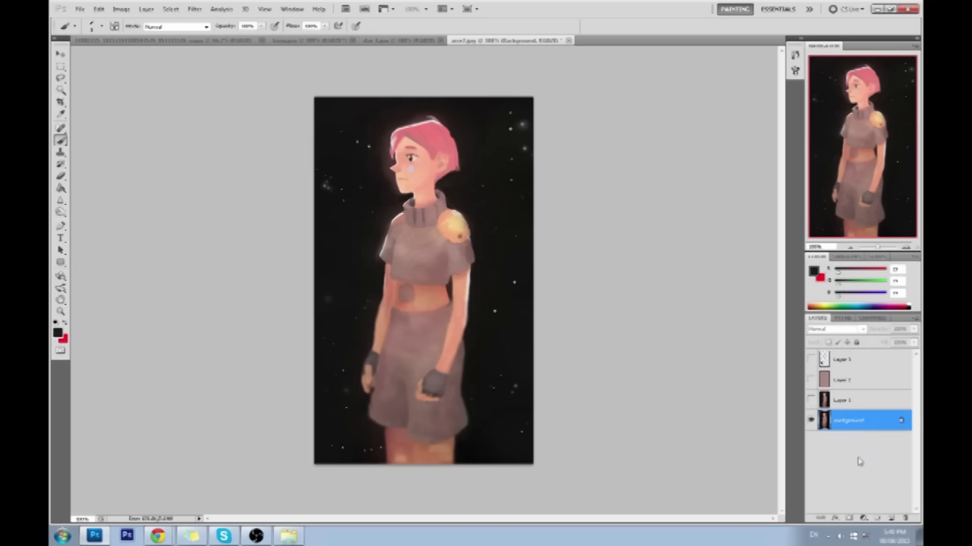
{"action": "left_click", "coordinate": [888, 517]}
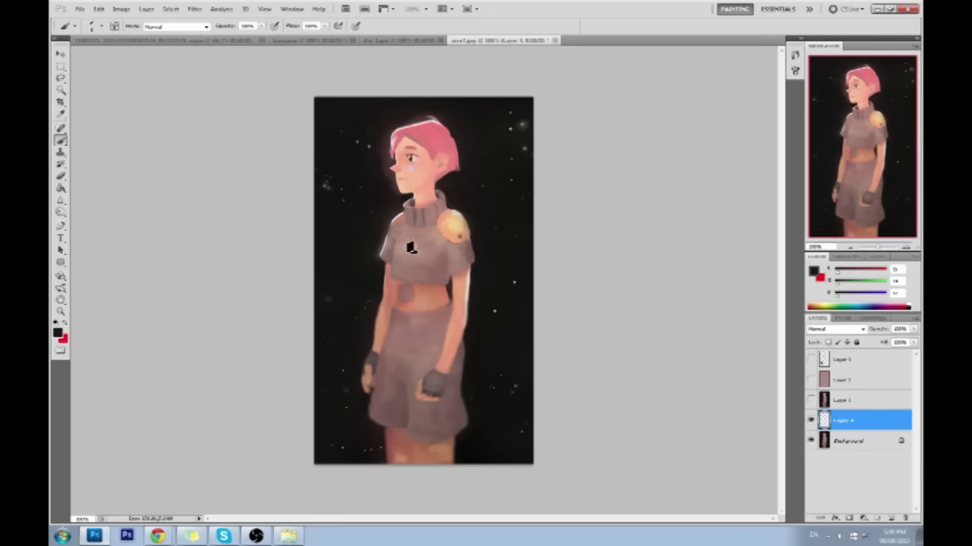
Try sketching a dark curve over the character's far shoulder and sleeve, with skin-tone marks beside the arm.
{"action": "left_click_drag", "start_coordinate": [401, 219], "coordinate": [383, 257]}
{"action": "left_click_drag", "start_coordinate": [403, 220], "coordinate": [396, 278]}
{"action": "left_click", "coordinate": [387, 284], "text": "alt"}
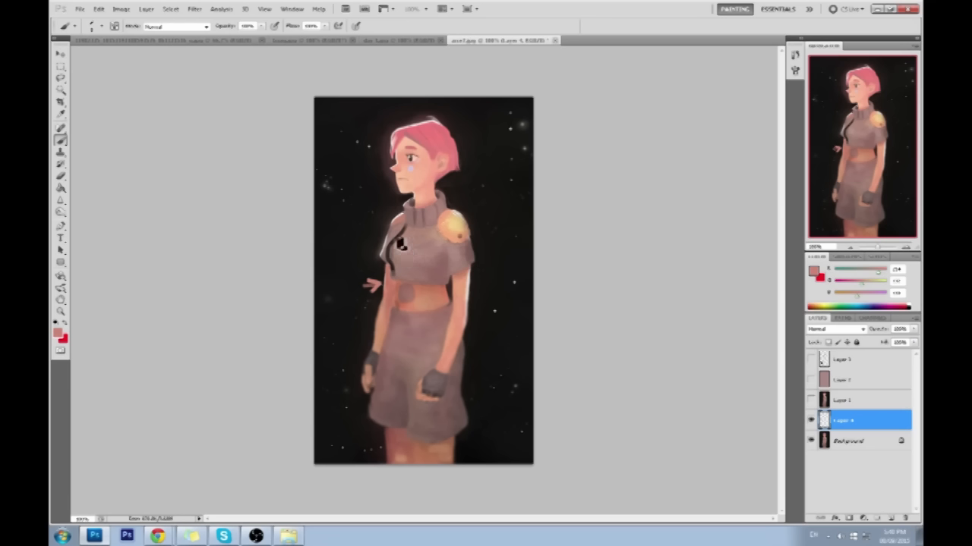
{"action": "mouse_move", "coordinate": [393, 206]}
{"action": "left_mouse_down"}
{"action": "mouse_move", "coordinate": [387, 196]}
{"action": "mouse_move", "coordinate": [395, 210]}
{"action": "left_mouse_up"}
{"action": "key", "text": "ctrl+alt+z"}
{"action": "key", "text": "ctrl+alt+z"}
Compare the retouched character on Layer 1 with the original painting by toggling that layer's visibility.
{"action": "left_click", "coordinate": [811, 400]}
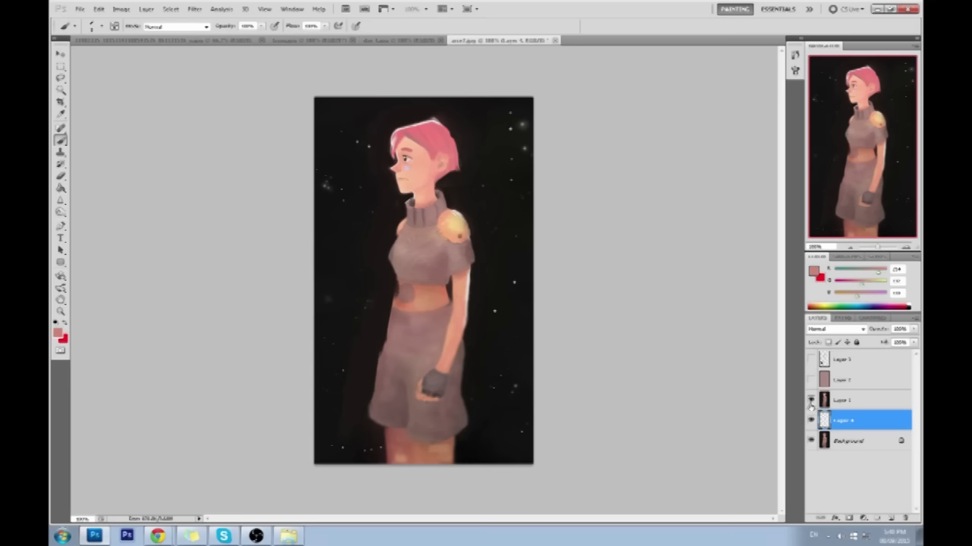
{"action": "left_click", "coordinate": [811, 401]}
{"action": "left_click", "coordinate": [810, 401]}
{"action": "left_click", "coordinate": [811, 401]}
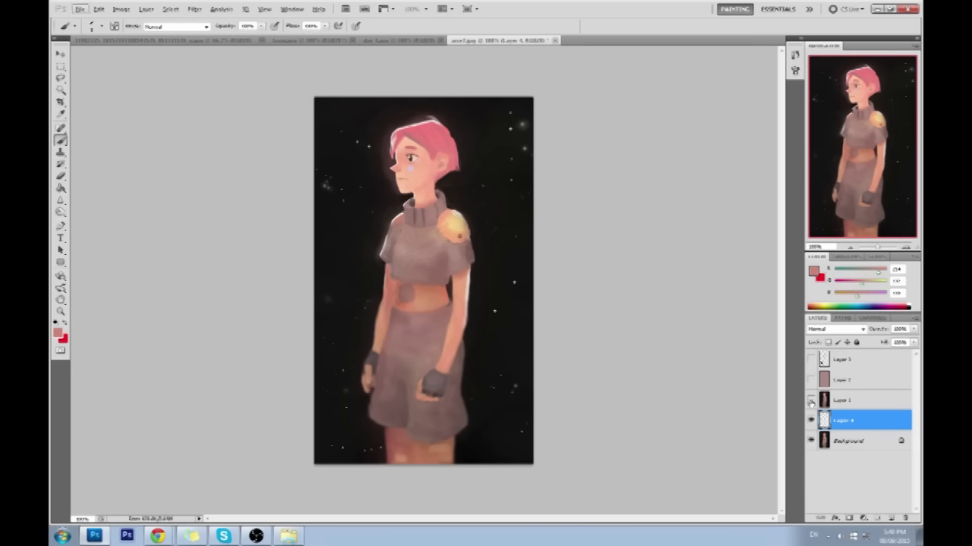
{"action": "left_click", "coordinate": [811, 401]}
Brush a sliver of the far arm beside the waist and skirt on Layer 1, using sampled skin tones.
{"action": "left_click", "coordinate": [850, 400]}
{"action": "left_click", "coordinate": [405, 281], "text": "alt"}
{"action": "left_click", "coordinate": [402, 294], "text": "alt"}
{"action": "mouse_move", "coordinate": [396, 289]}
{"action": "left_mouse_down"}
{"action": "mouse_move", "coordinate": [388, 333]}
{"action": "mouse_move", "coordinate": [400, 352]}
{"action": "mouse_move", "coordinate": [377, 374]}
{"action": "left_mouse_up"}
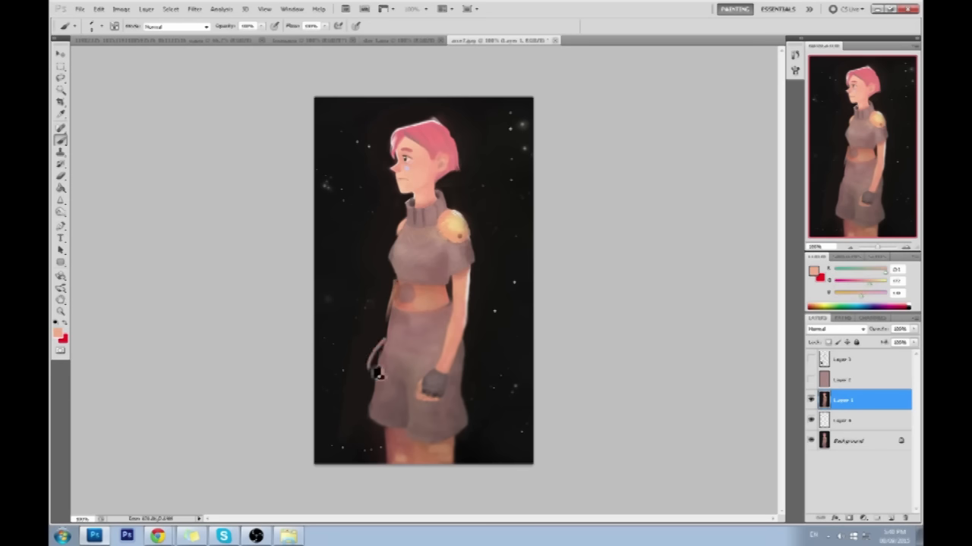
{"action": "key", "text": "ctrl+z"}
Show only the original Background, sample the shoulder pad's pale yellow, and add a new layer above Layer 1.
{"action": "left_click", "coordinate": [811, 440], "text": "alt"}
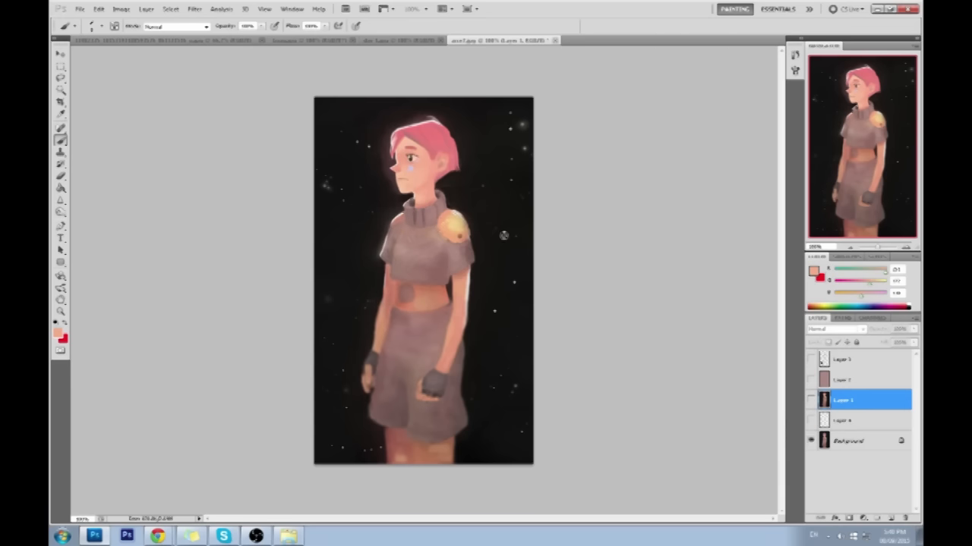
{"action": "left_click", "coordinate": [458, 220], "text": "alt"}
{"action": "left_click", "coordinate": [878, 517]}
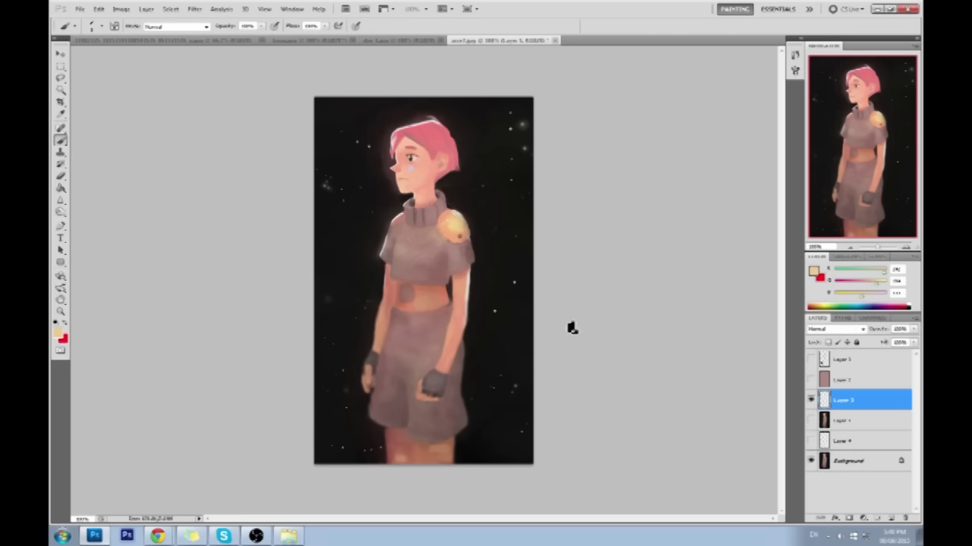
Try sketching yellow guides over the character: direction lines from the shoulders, an arrow from the hip, and a shoulder-to-hand line.
{"action": "left_click_drag", "start_coordinate": [398, 225], "coordinate": [316, 249]}
{"action": "mouse_move", "coordinate": [423, 238]}
{"action": "left_mouse_down"}
{"action": "mouse_move", "coordinate": [351, 271]}
{"action": "mouse_move", "coordinate": [343, 289]}
{"action": "left_mouse_up"}
{"action": "left_click_drag", "start_coordinate": [385, 322], "coordinate": [320, 341]}
{"action": "mouse_move", "coordinate": [343, 322]}
{"action": "left_mouse_down"}
{"action": "mouse_move", "coordinate": [320, 341]}
{"action": "mouse_move", "coordinate": [356, 341]}
{"action": "left_mouse_up"}
{"action": "mouse_move", "coordinate": [396, 256]}
{"action": "left_mouse_down"}
{"action": "mouse_move", "coordinate": [405, 240]}
{"action": "mouse_move", "coordinate": [408, 309]}
{"action": "mouse_move", "coordinate": [375, 389]}
{"action": "mouse_move", "coordinate": [373, 372]}
{"action": "mouse_move", "coordinate": [383, 383]}
{"action": "left_mouse_up"}
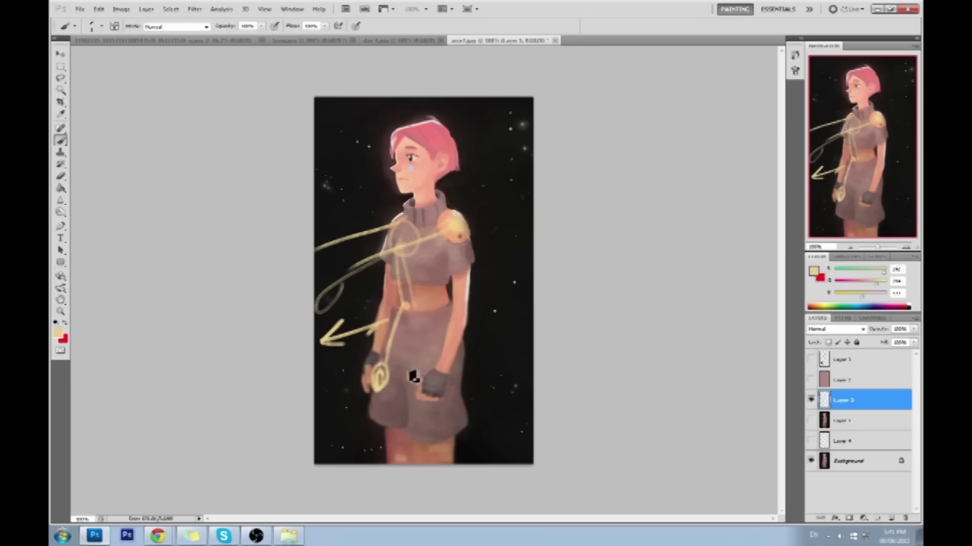
{"action": "key", "text": "ctrl+alt+z"}
{"action": "key", "text": "ctrl+alt+z"}
{"action": "key", "text": "ctrl+alt+z"}
{"action": "key", "text": "ctrl+alt+z"}
{"action": "key", "text": "ctrl+alt+z"}
{"action": "key", "text": "ctrl+alt+z"}
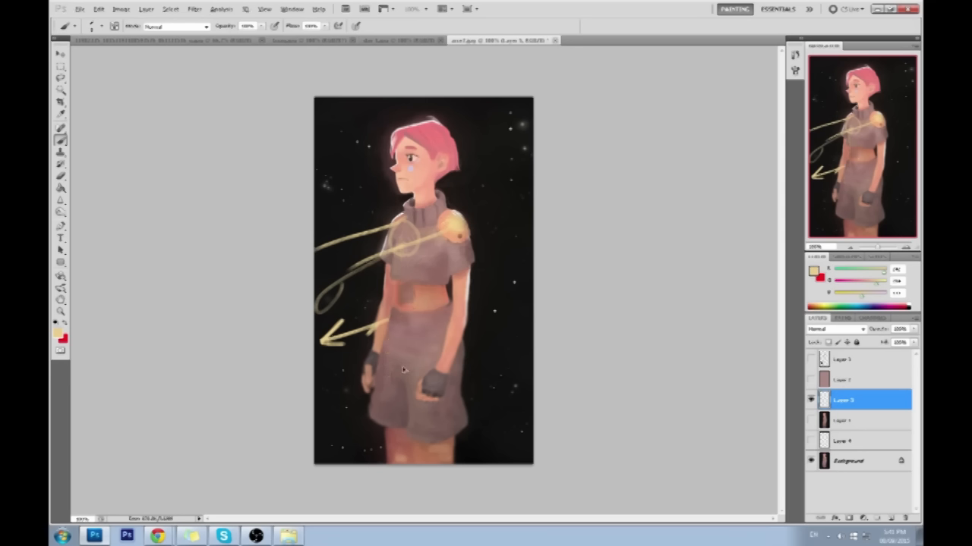
{"action": "key", "text": "ctrl+alt+z"}
{"action": "key", "text": "ctrl+alt+z"}
{"action": "key", "text": "ctrl+alt+z"}
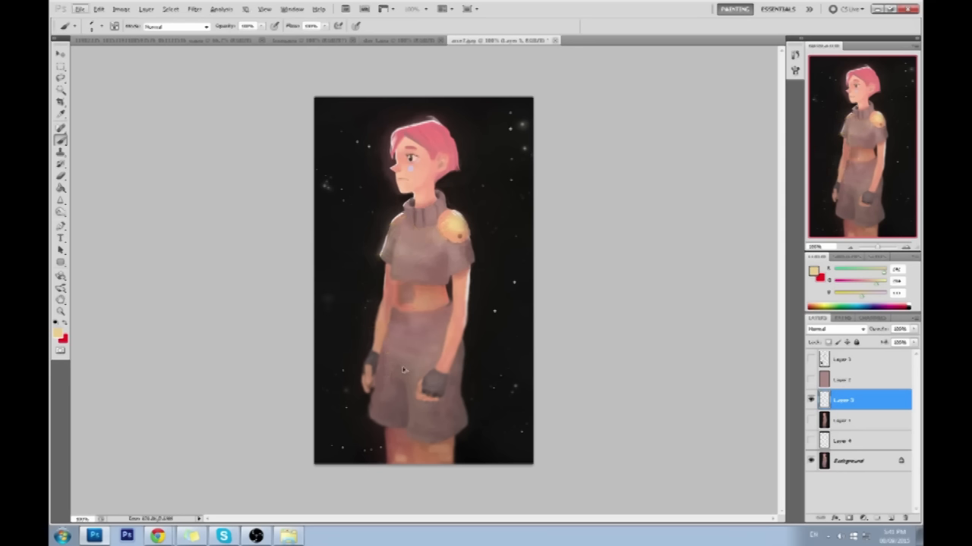
Check the retouched Layer 1 again, hide every layer except the Background, and select the Background.
{"action": "left_click", "coordinate": [811, 420]}
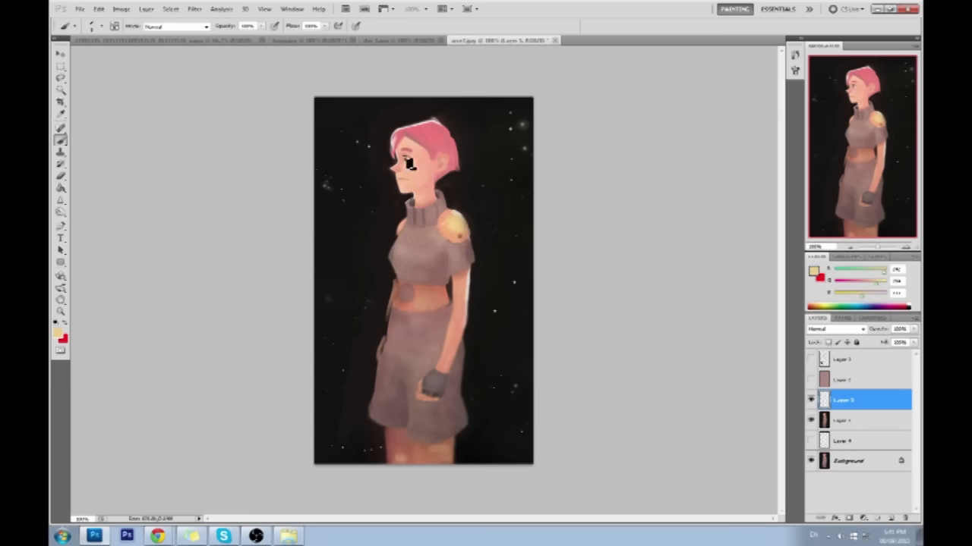
{"action": "left_click_drag", "start_coordinate": [809, 402], "coordinate": [810, 443]}
{"action": "left_click", "coordinate": [848, 462]}
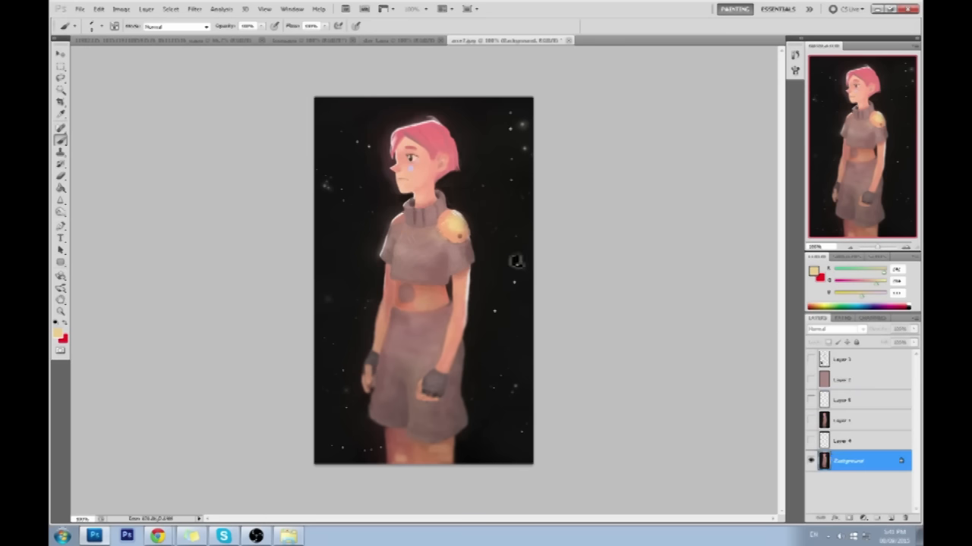
Repaint the character's nose and far-eye area on the Background with sampled skin, brown and near-white tones.
{"action": "key", "text": "ctrl+plus"}
{"action": "scroll", "coordinate": [423, 179], "scroll_direction": "up", "scroll_amount": 5}
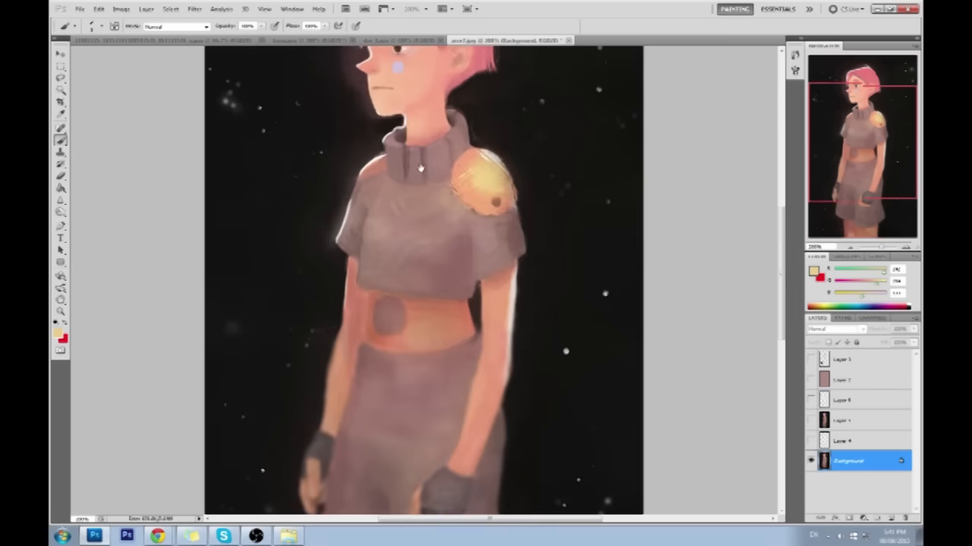
{"action": "left_click", "coordinate": [371, 182], "text": "alt"}
{"action": "left_click", "coordinate": [356, 185], "text": "alt"}
{"action": "left_click", "coordinate": [377, 198], "text": "alt"}
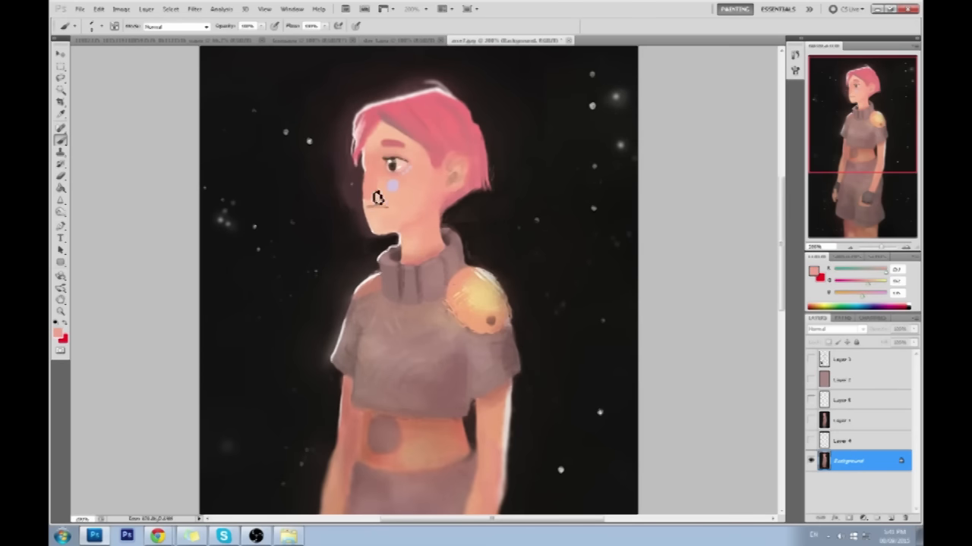
{"action": "left_click", "coordinate": [387, 158], "text": "alt"}
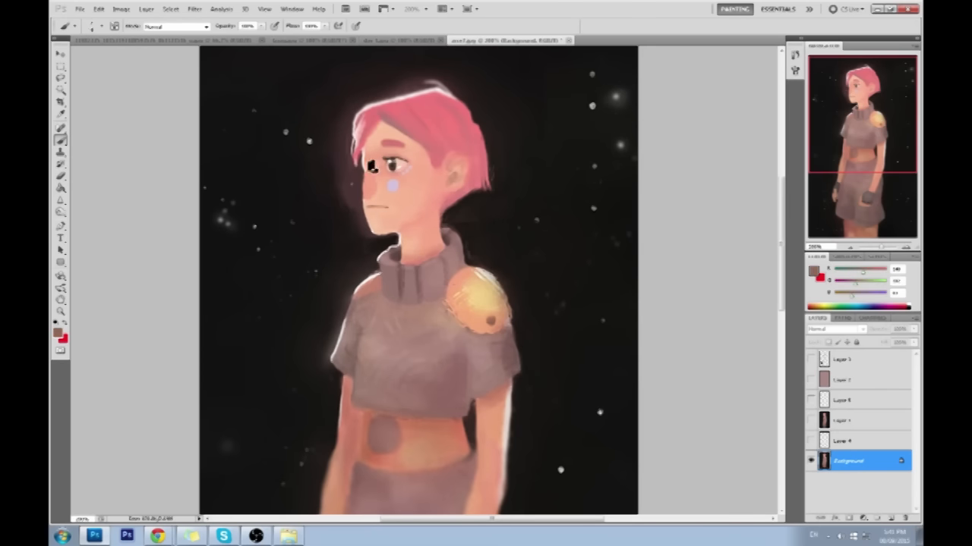
{"action": "left_click", "coordinate": [373, 164], "text": "alt"}
{"action": "left_click", "coordinate": [376, 174], "text": "alt"}
{"action": "left_click", "coordinate": [363, 161], "text": "alt"}
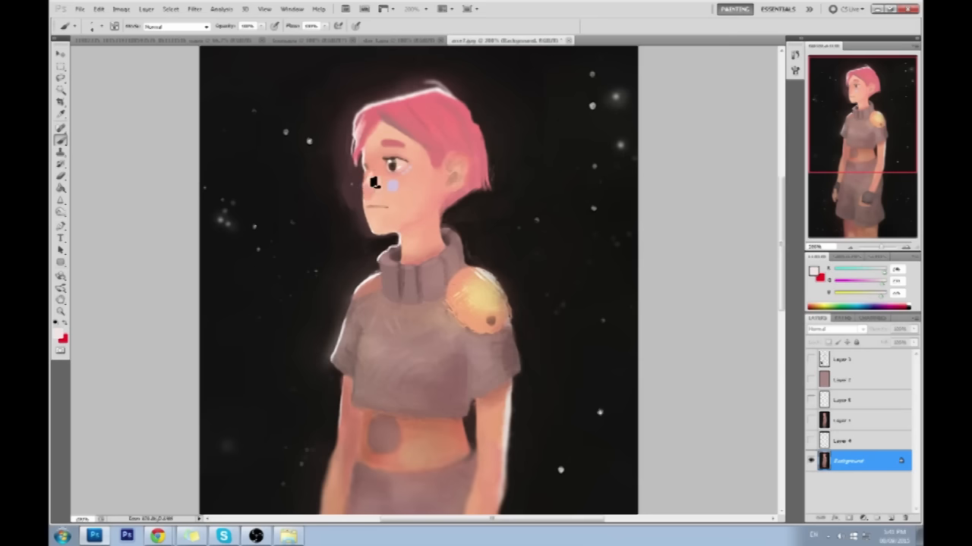
Reshape the nose's profile and bridge using sampled skin tones and the dark background colour.
{"action": "left_click", "coordinate": [381, 181], "text": "alt"}
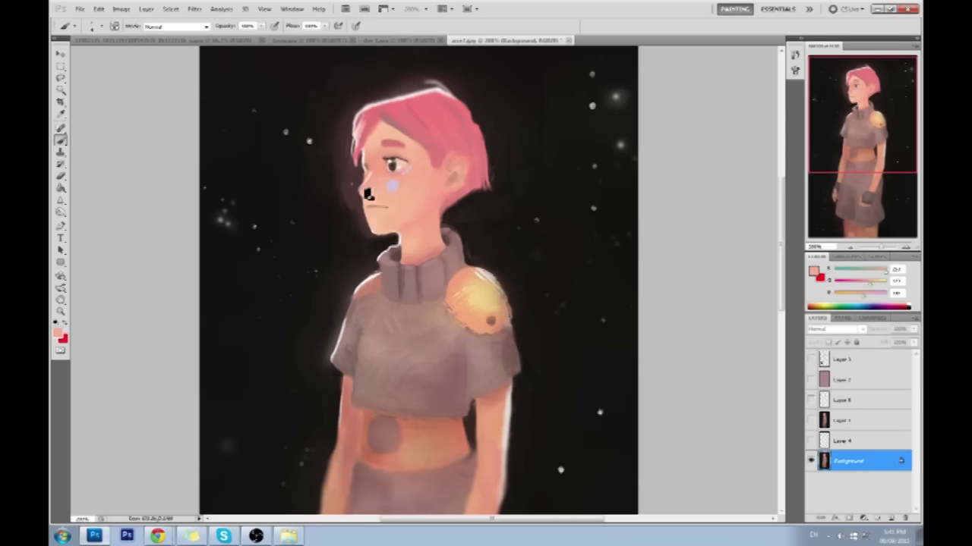
{"action": "left_click", "coordinate": [354, 170], "text": "alt"}
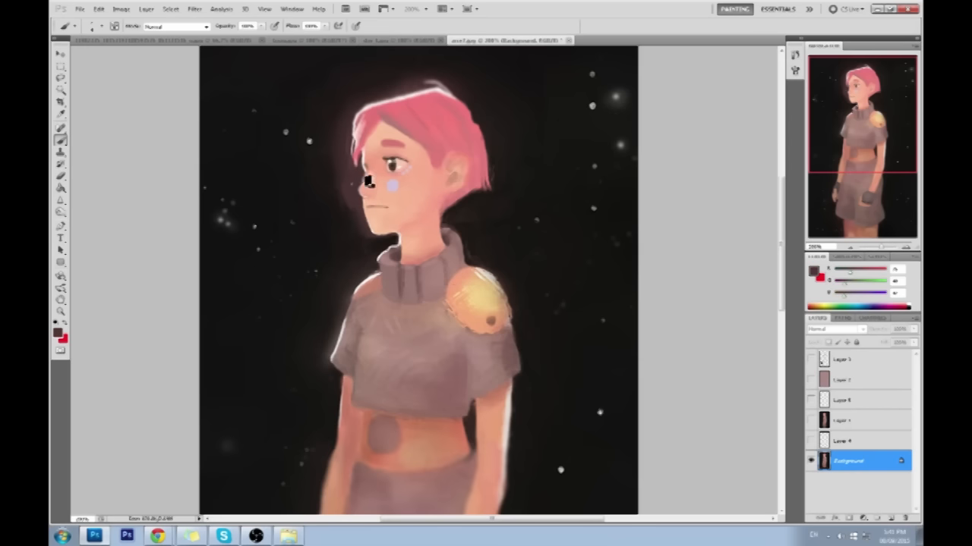
{"action": "left_click", "coordinate": [373, 178], "text": "alt"}
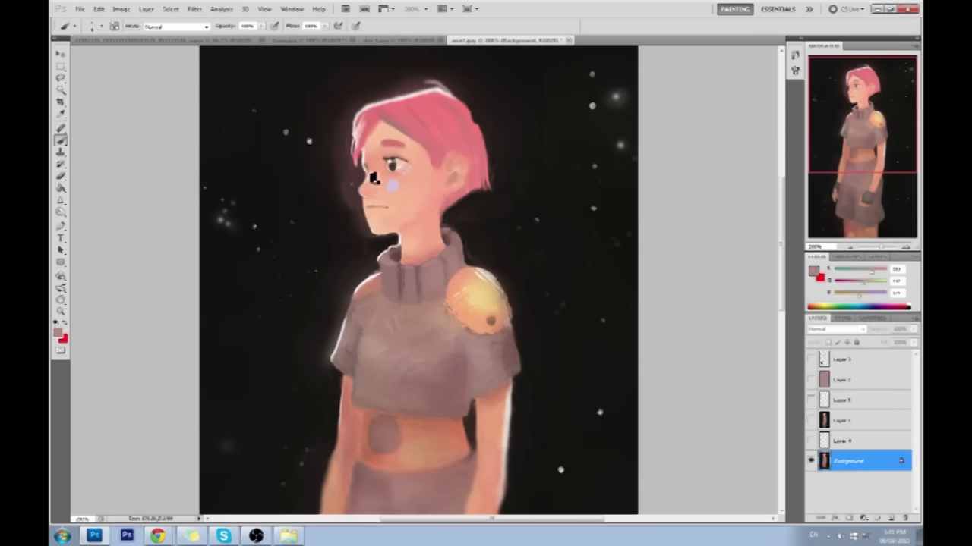
{"action": "left_click", "coordinate": [371, 179], "text": "alt"}
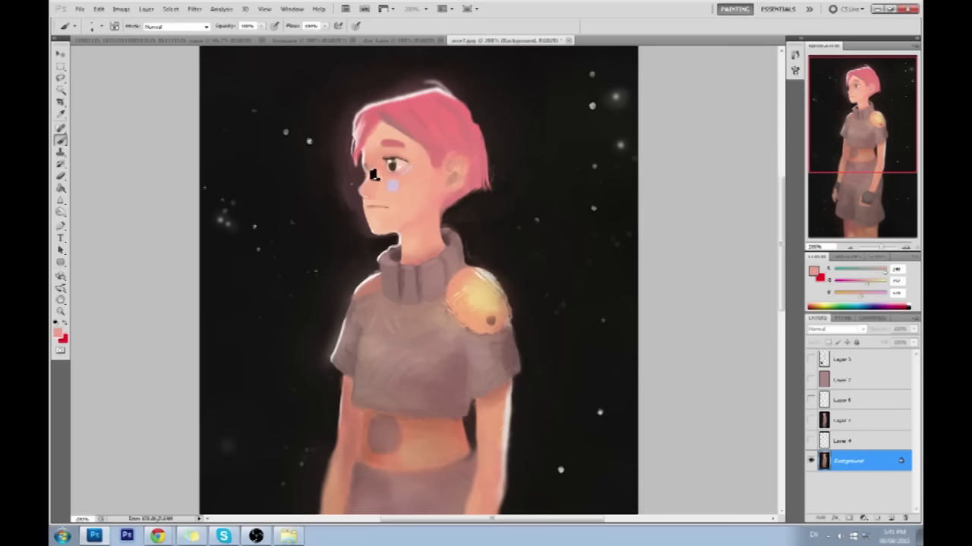
{"action": "left_click", "coordinate": [373, 174], "text": "alt"}
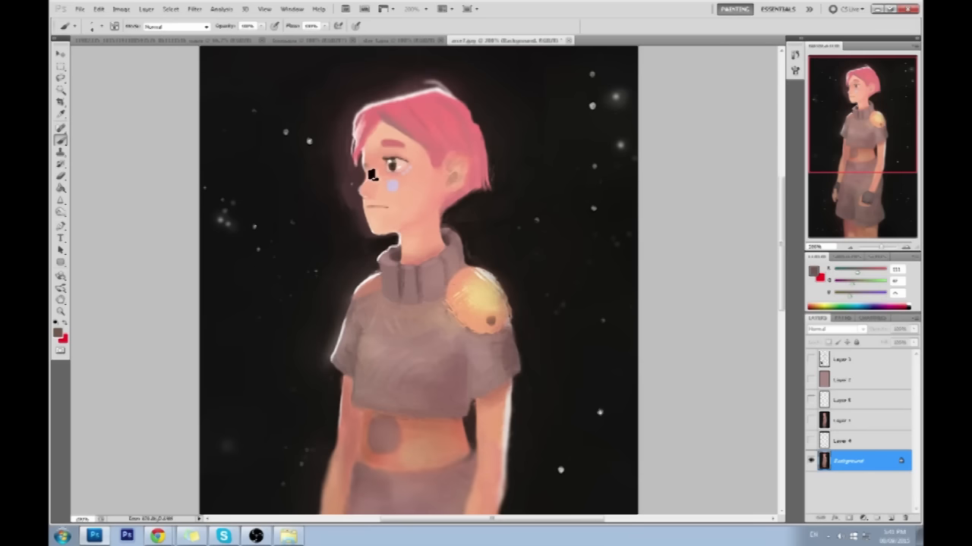
Refine the details around both eyes with sampled light and dark tones, switching to another brush for the far eye.
{"action": "left_click", "coordinate": [403, 170], "text": "alt"}
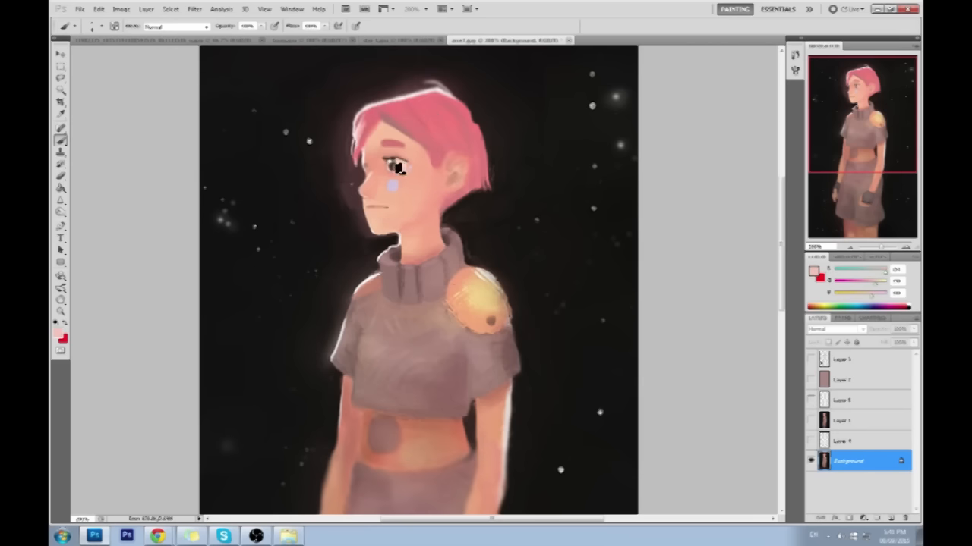
{"action": "left_click", "coordinate": [370, 177], "text": "alt"}
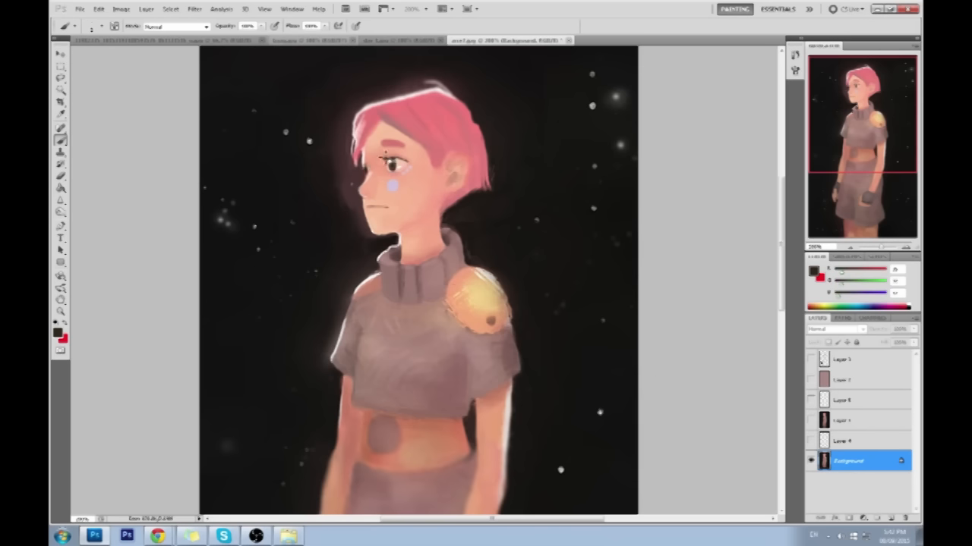
{"action": "left_click", "coordinate": [369, 157], "text": "alt"}
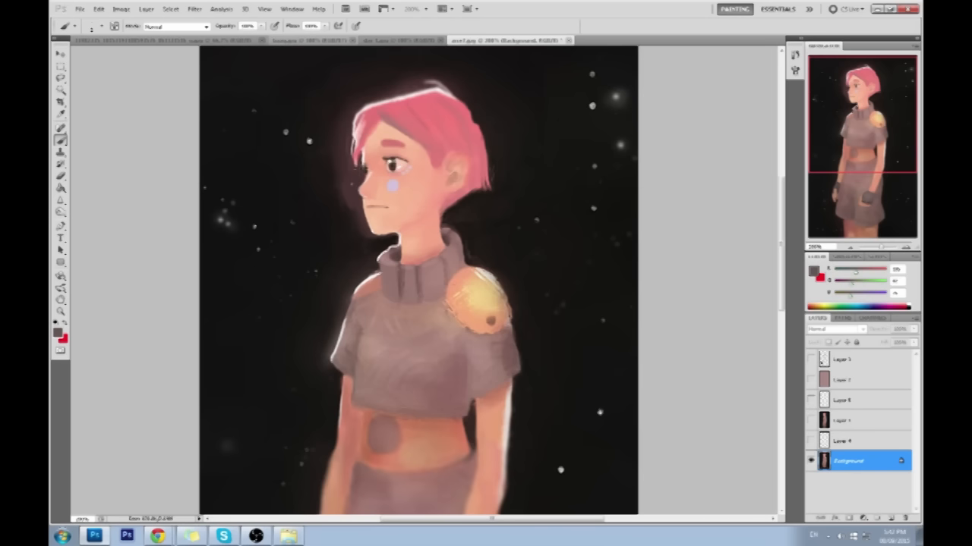
{"action": "right_click", "coordinate": [367, 158]}
{"action": "left_click", "coordinate": [490, 435]}
{"action": "key", "text": "Return"}
{"action": "left_click", "coordinate": [366, 157], "text": "alt"}
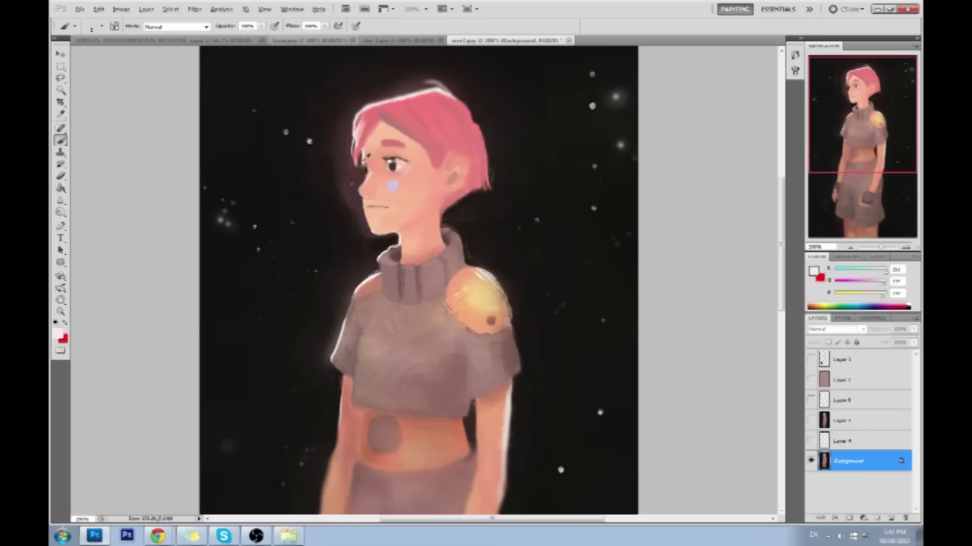
Blend the nose bridge and the front edge of the face with sampled skin and background tones.
{"action": "left_click", "coordinate": [367, 185], "text": "alt"}
{"action": "left_click", "coordinate": [366, 170], "text": "alt"}
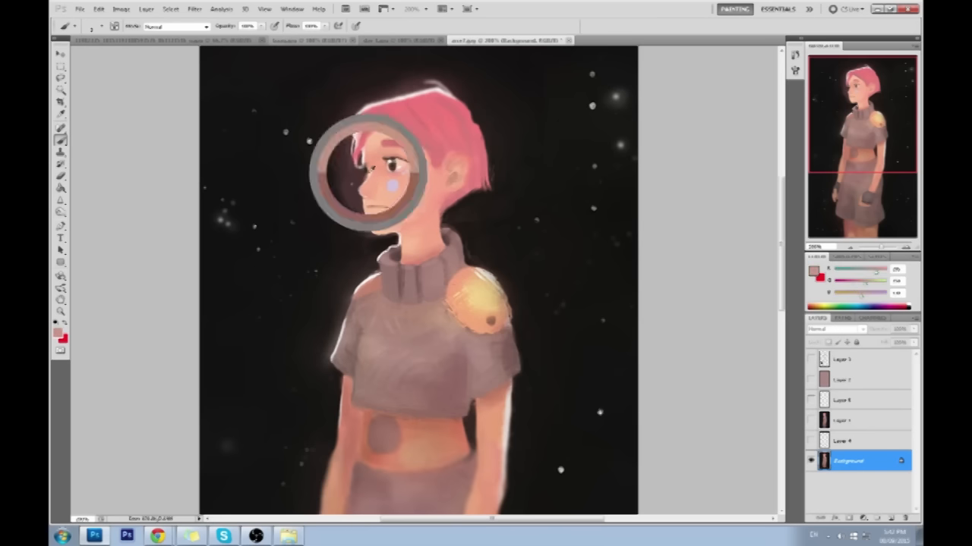
{"action": "left_click", "coordinate": [371, 182], "text": "alt"}
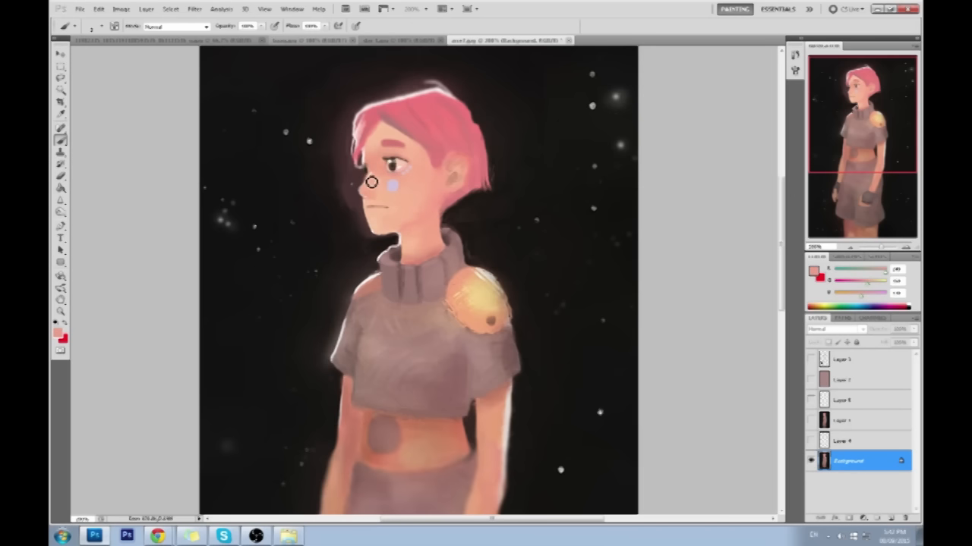
{"action": "left_click", "coordinate": [366, 181], "text": "alt"}
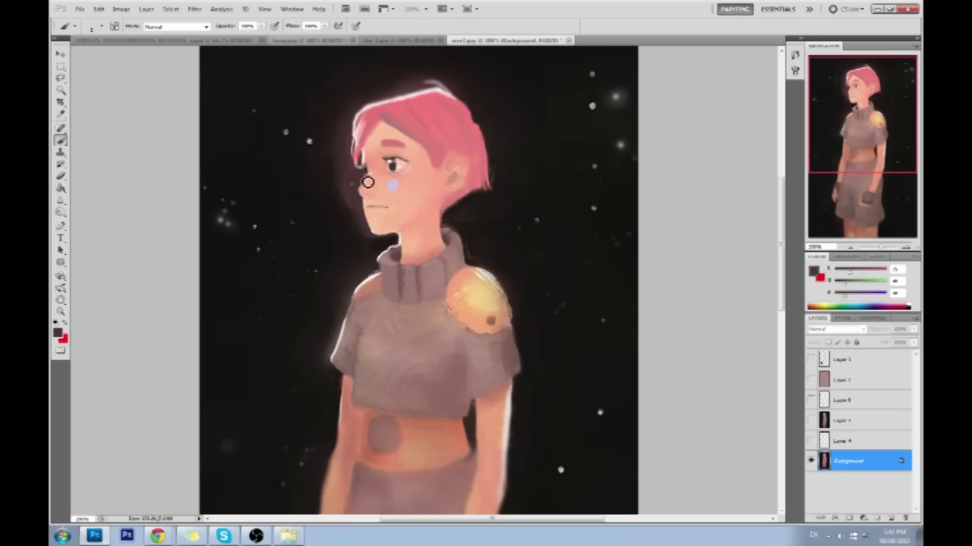
{"action": "left_click", "coordinate": [381, 180], "text": "alt"}
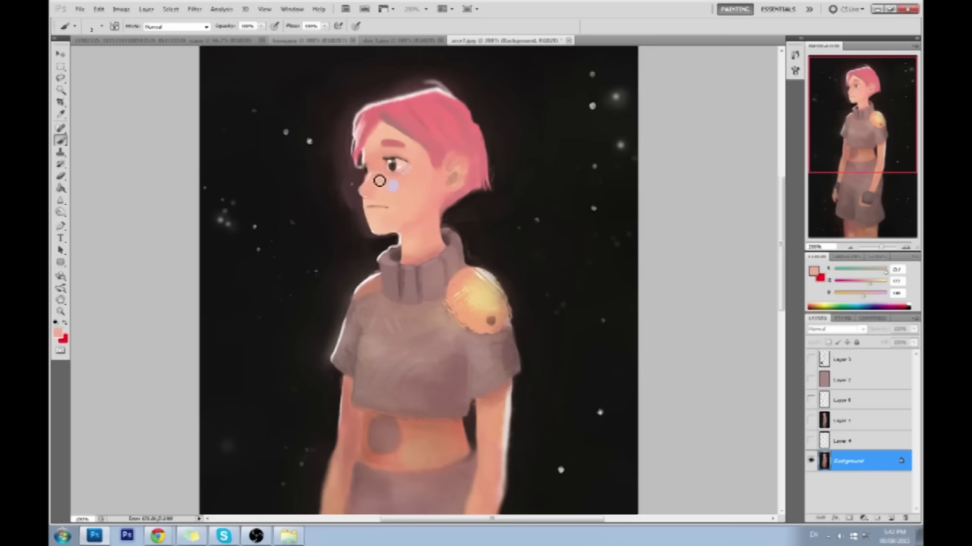
{"action": "left_click", "coordinate": [372, 167], "text": "alt"}
{"action": "left_click", "coordinate": [378, 168], "text": "alt"}
{"action": "left_click", "coordinate": [352, 191], "text": "alt"}
{"action": "left_click", "coordinate": [375, 197], "text": "alt"}
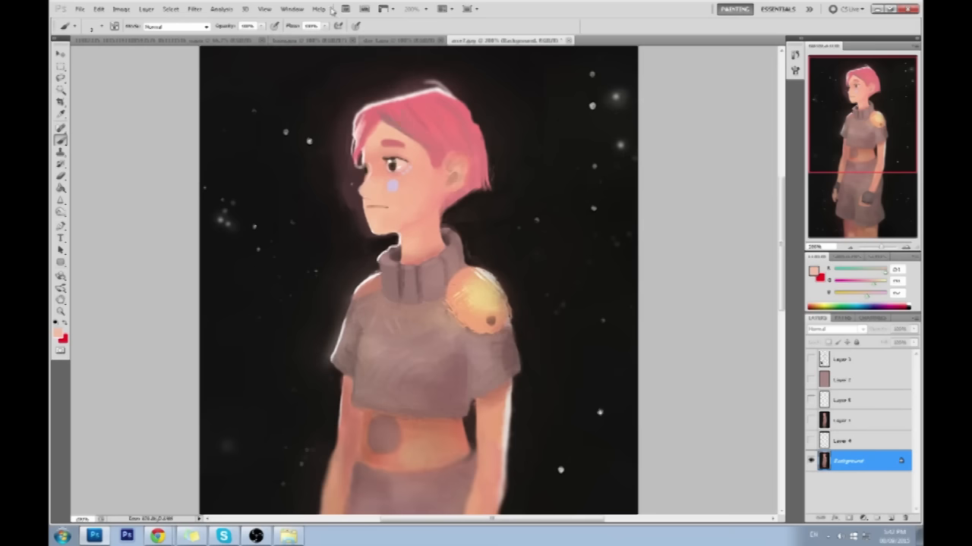
Set the foreground colour to white ffffff and add a small highlight to the tip of the nose.
{"action": "left_click", "coordinate": [365, 160], "text": "alt"}
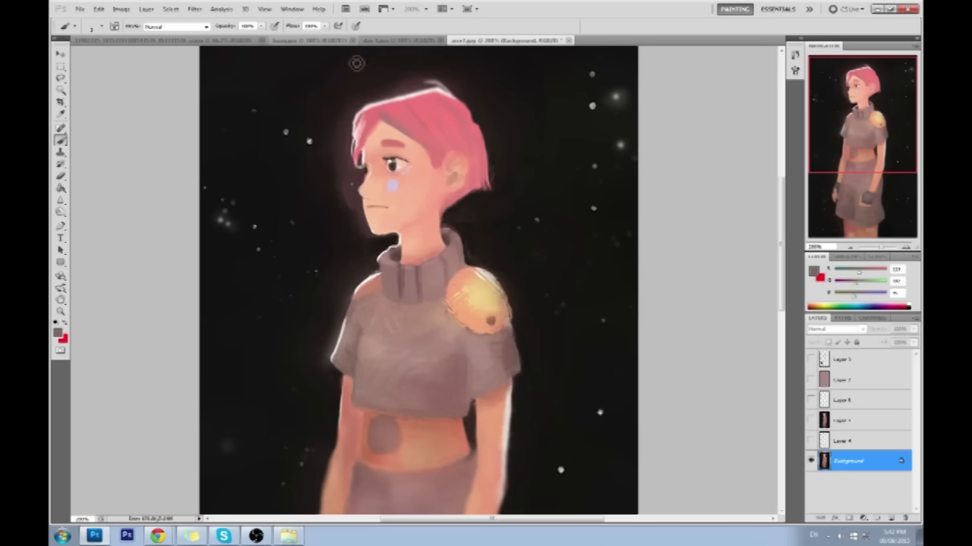
{"action": "left_click", "coordinate": [814, 271]}
{"action": "left_click", "coordinate": [625, 283]}
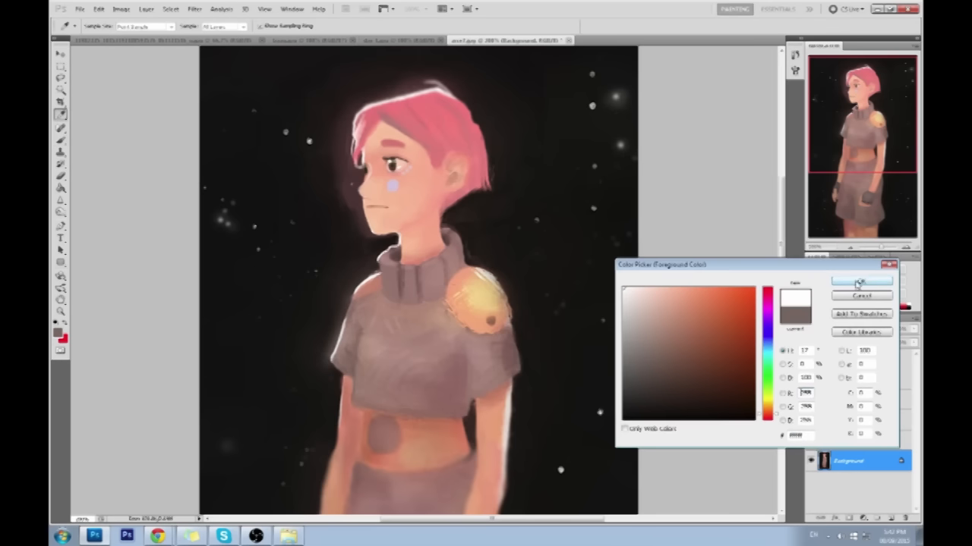
{"action": "left_click", "coordinate": [863, 283]}
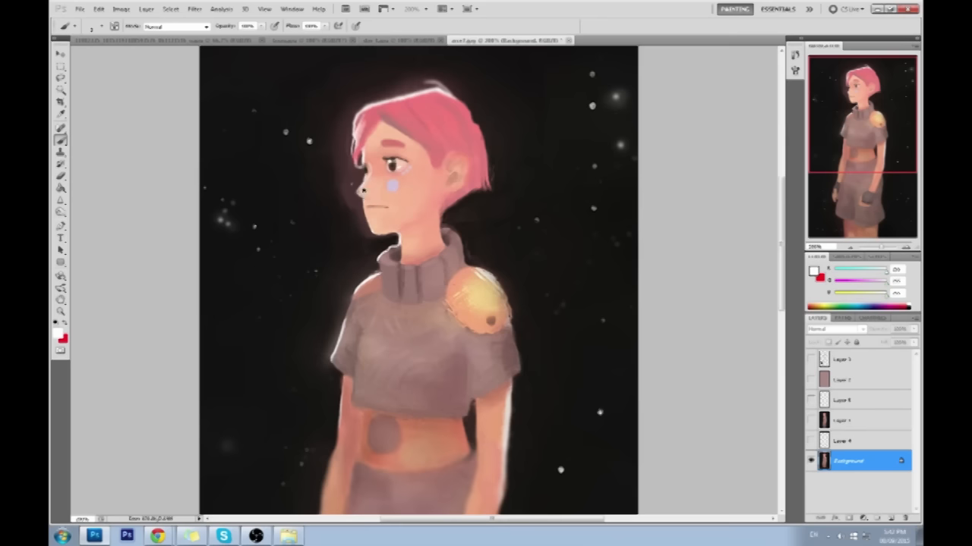
Cover the old mouth line with sampled skin tone and start a new one in a sampled muted red.
{"action": "left_click", "coordinate": [379, 162], "text": "alt"}
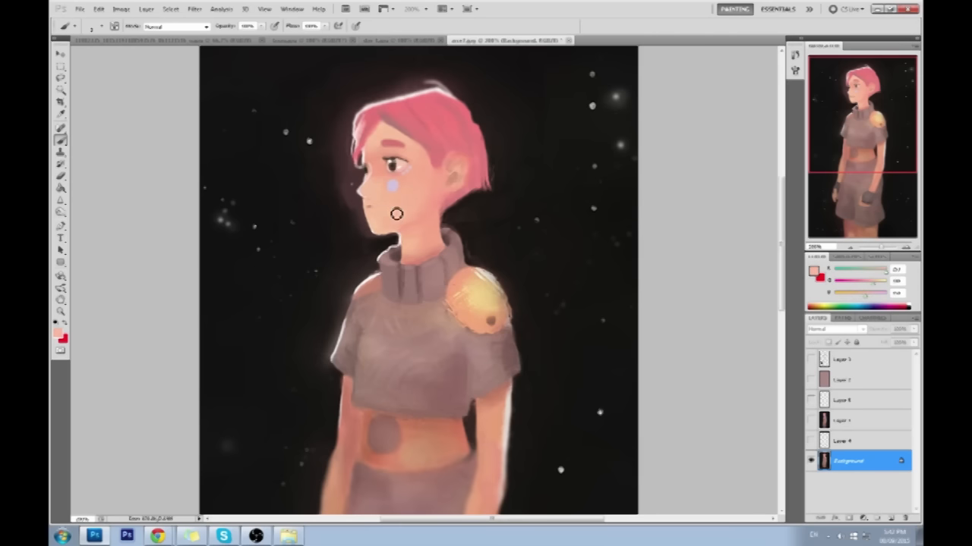
{"action": "left_click", "coordinate": [374, 164], "text": "alt"}
{"action": "left_click", "coordinate": [392, 145], "text": "alt"}
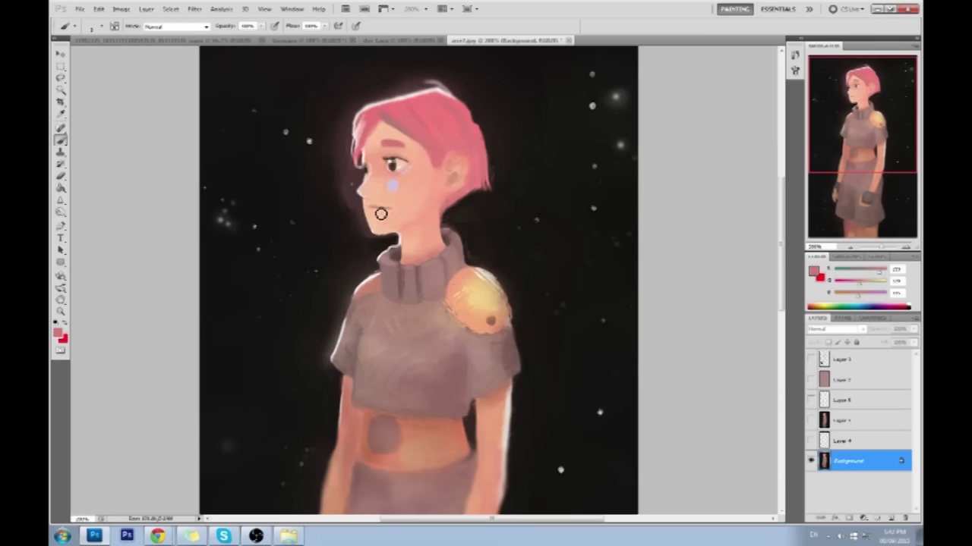
{"action": "left_click", "coordinate": [371, 208], "text": "alt"}
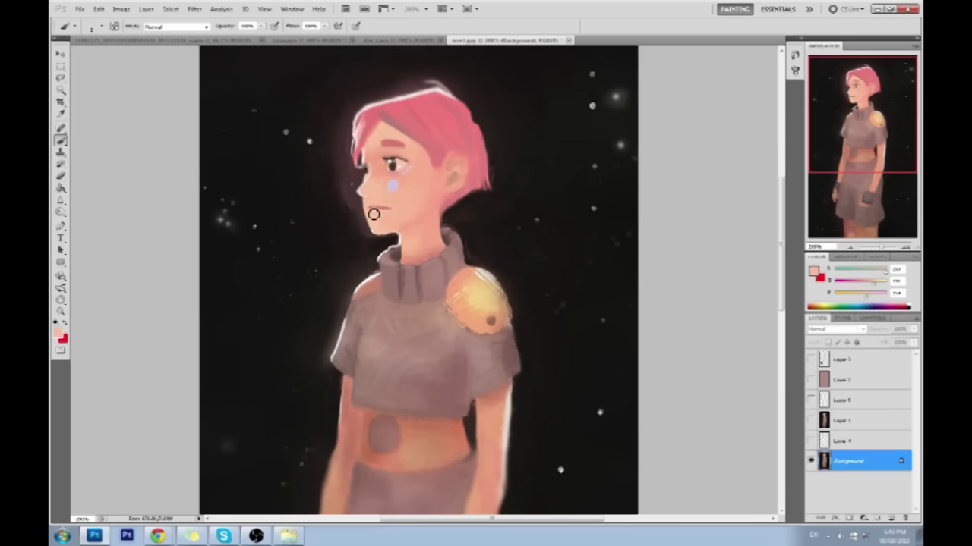
Redraw the character's mouth and refine its shape with sampled reddish and skin tones.
{"action": "left_click", "coordinate": [374, 213], "text": "alt"}
{"action": "left_click_drag", "start_coordinate": [369, 220], "coordinate": [394, 214]}
{"action": "left_click", "coordinate": [374, 213], "text": "alt"}
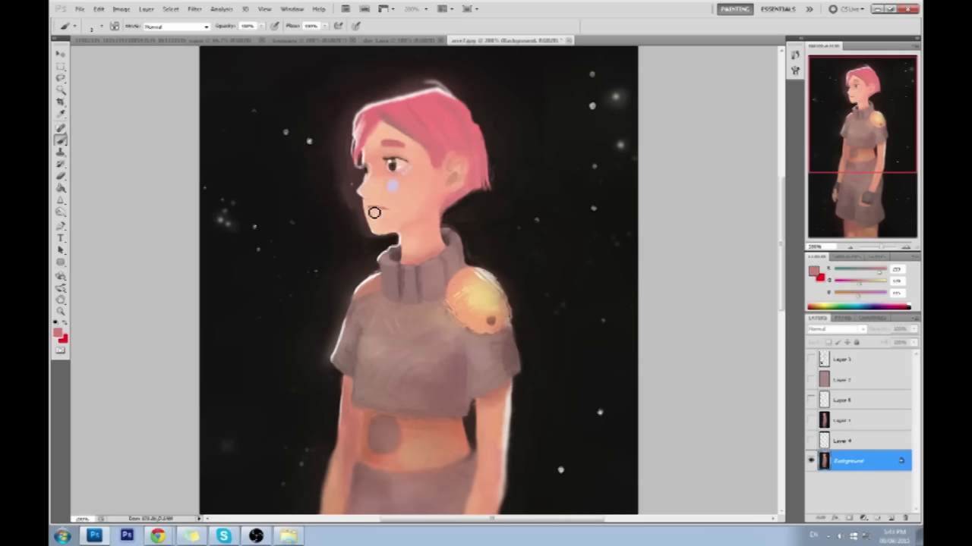
{"action": "left_click", "coordinate": [374, 212], "text": "alt"}
{"action": "left_click", "coordinate": [381, 163], "text": "alt"}
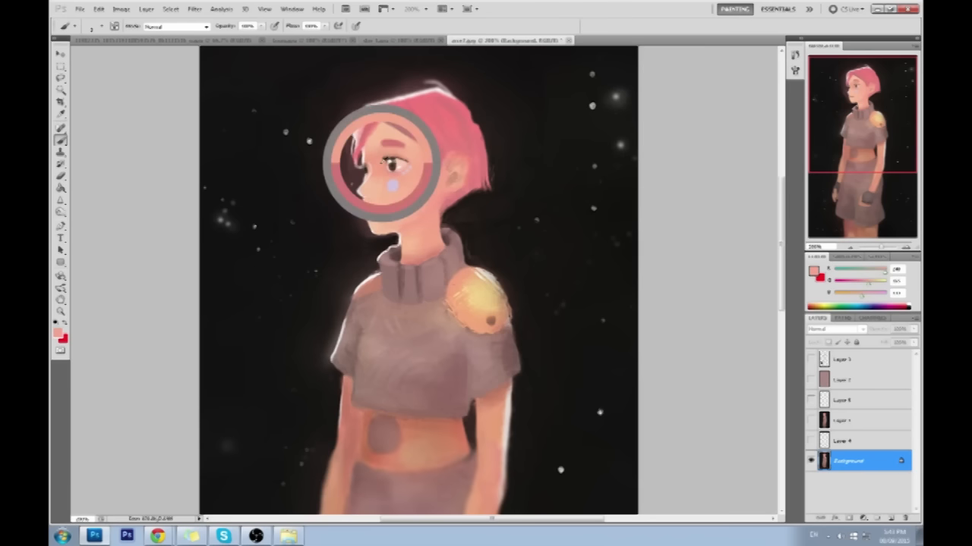
{"action": "left_click", "coordinate": [388, 215], "text": "alt"}
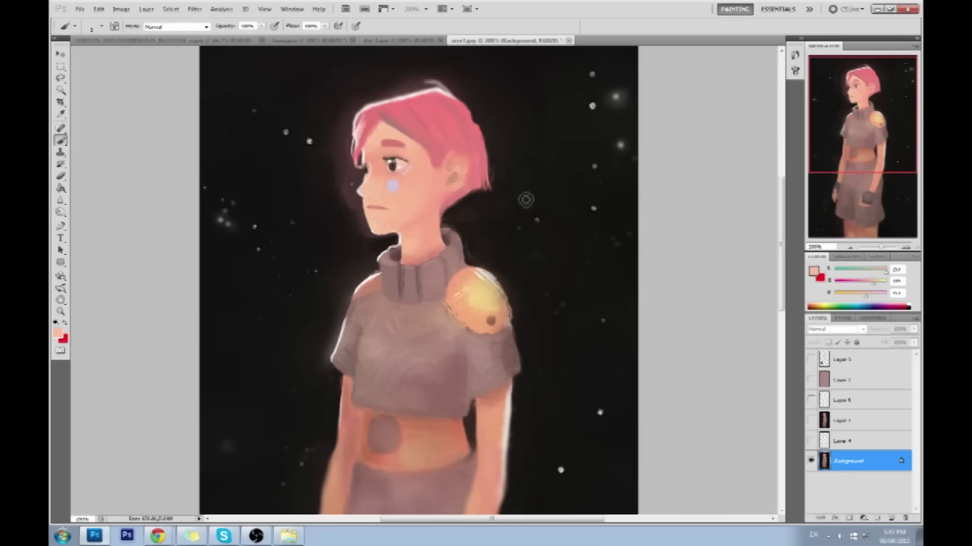
Compare the repainted face at full-figure view with the earlier paint-over layer by toggling that layer's visibility.
{"action": "scroll", "coordinate": [494, 178], "scroll_direction": "down", "scroll_amount": 2}
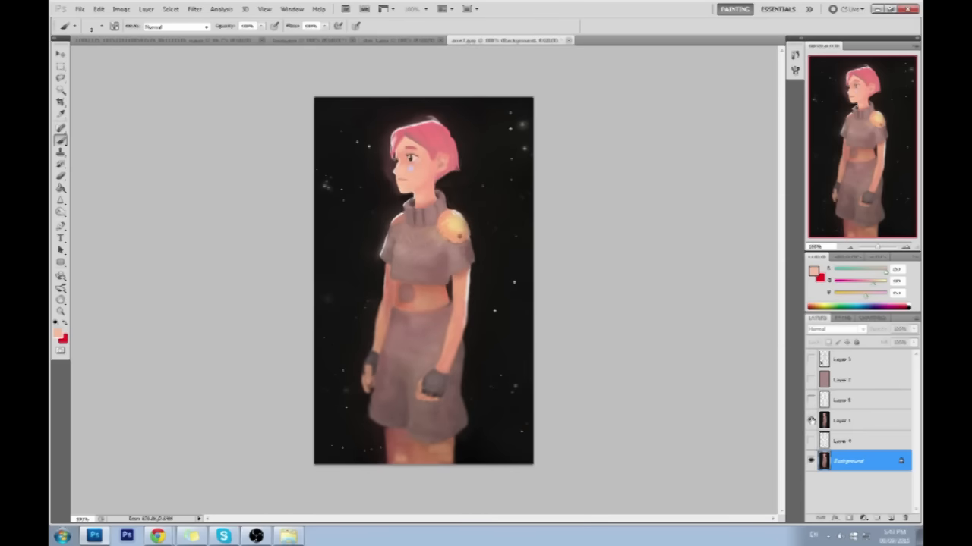
{"action": "left_click", "coordinate": [810, 421]}
{"action": "left_click", "coordinate": [811, 422]}
Paint a small reddish nostril on the nose and trim its edge with sampled skin tone.
{"action": "key", "text": "z"}
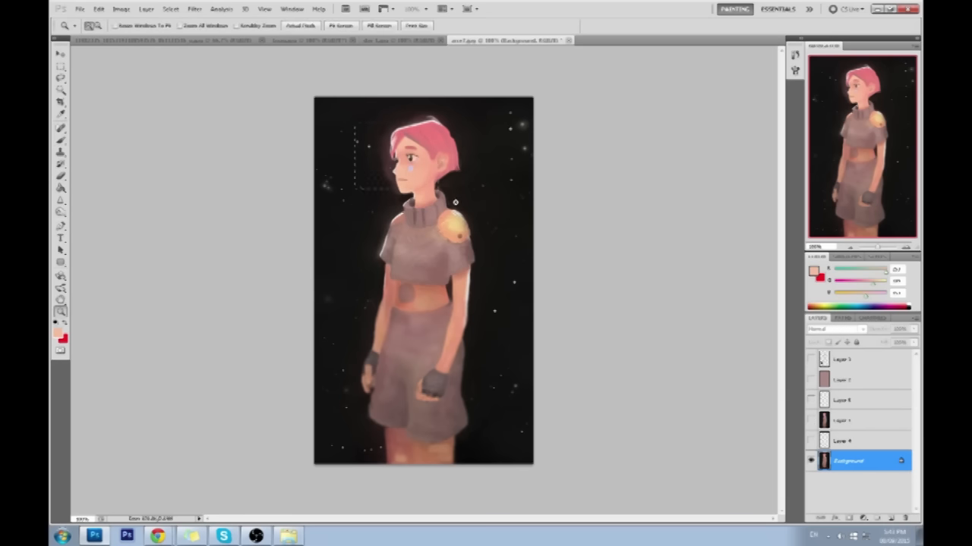
{"action": "left_click_drag", "start_coordinate": [407, 137], "coordinate": [444, 177]}
{"action": "left_click", "coordinate": [444, 177], "text": "alt"}
{"action": "left_click", "coordinate": [376, 312]}
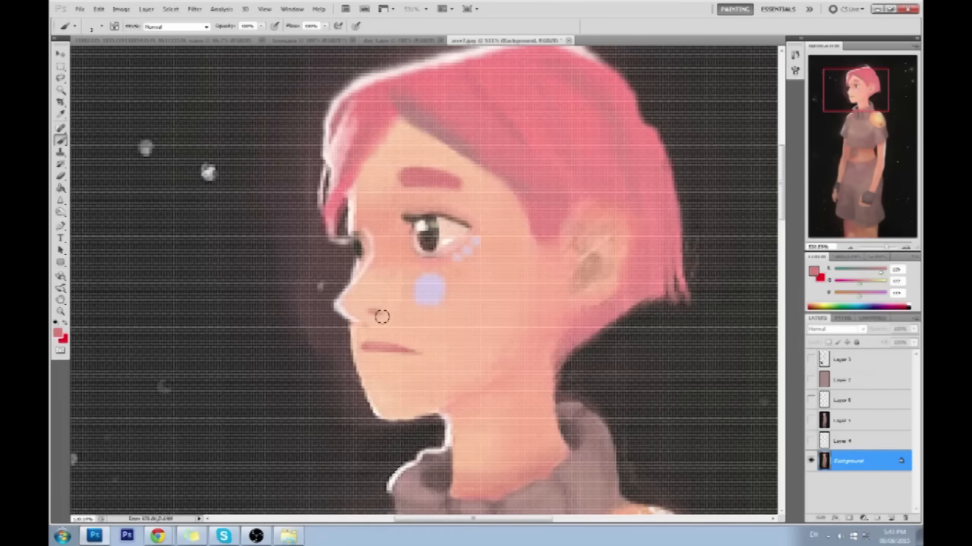
{"action": "left_click", "coordinate": [389, 305], "text": "alt"}
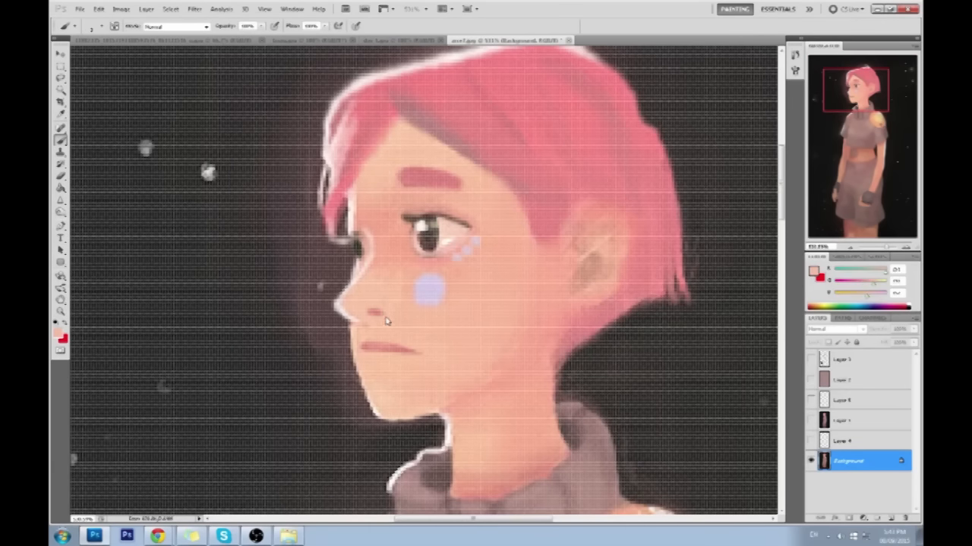
Compare the full figure repeatedly with and without the paint-over layer, leaving that layer hidden.
{"action": "key", "text": "ctrl+minus"}
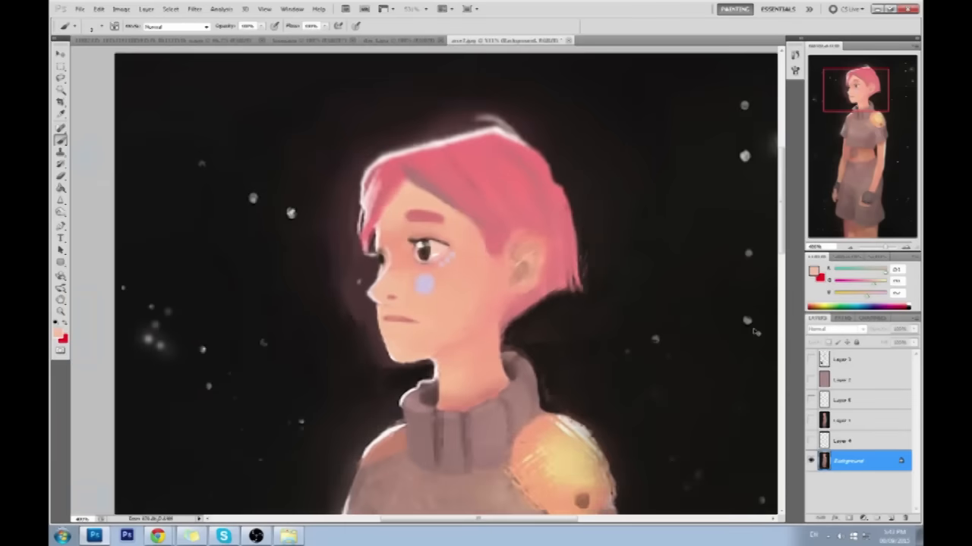
{"action": "key", "text": "ctrl+minus"}
{"action": "left_click", "coordinate": [810, 420]}
{"action": "left_click", "coordinate": [810, 420]}
{"action": "left_click", "coordinate": [810, 421]}
{"action": "left_click", "coordinate": [810, 420]}
{"action": "left_click", "coordinate": [811, 421]}
{"action": "left_click", "coordinate": [810, 421]}
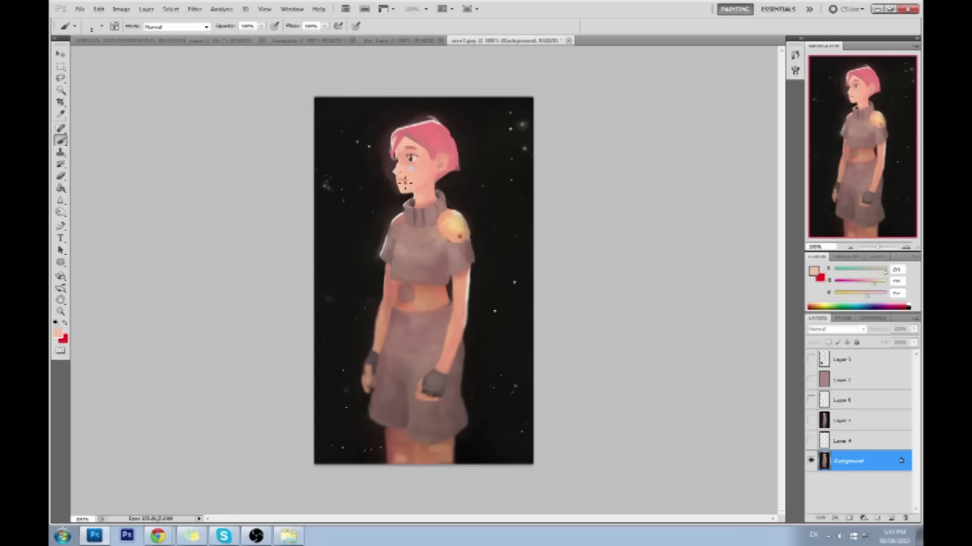
{"action": "left_click", "coordinate": [810, 419]}
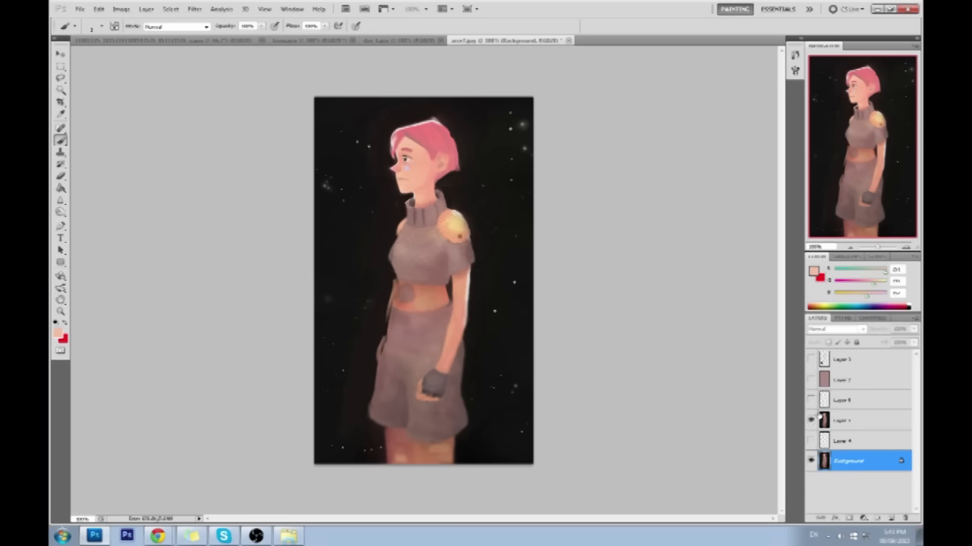
{"action": "left_click", "coordinate": [815, 422]}
{"action": "left_click", "coordinate": [811, 421]}
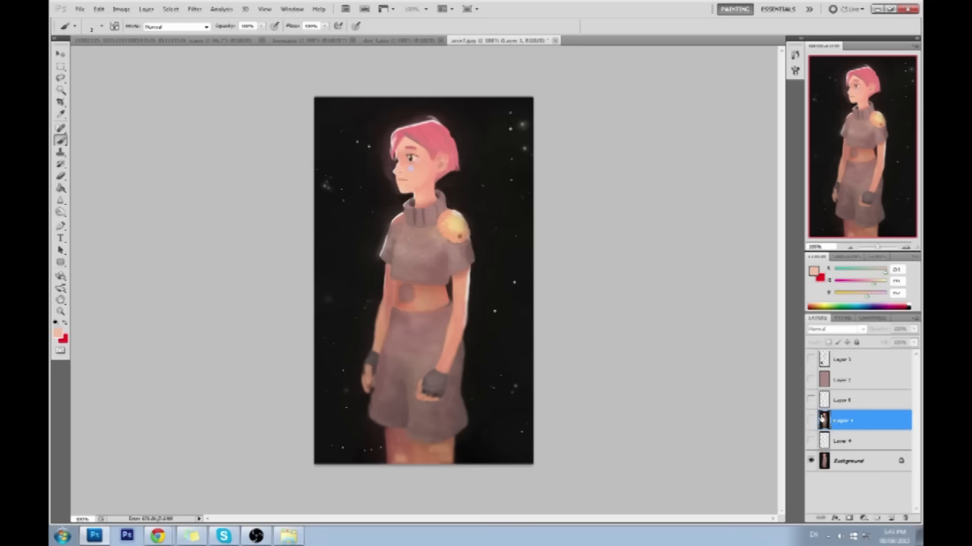
Save the layered painting to the Desktop in Photoshop PSD format and close the document.
{"action": "key", "text": "ctrl+shift+s"}
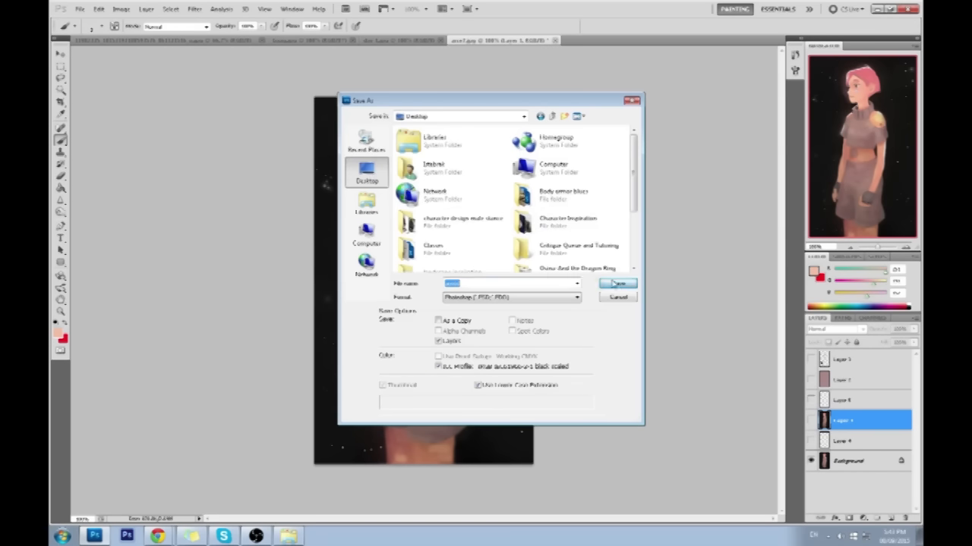
{"action": "left_click", "coordinate": [613, 282]}
{"action": "left_click", "coordinate": [593, 170]}
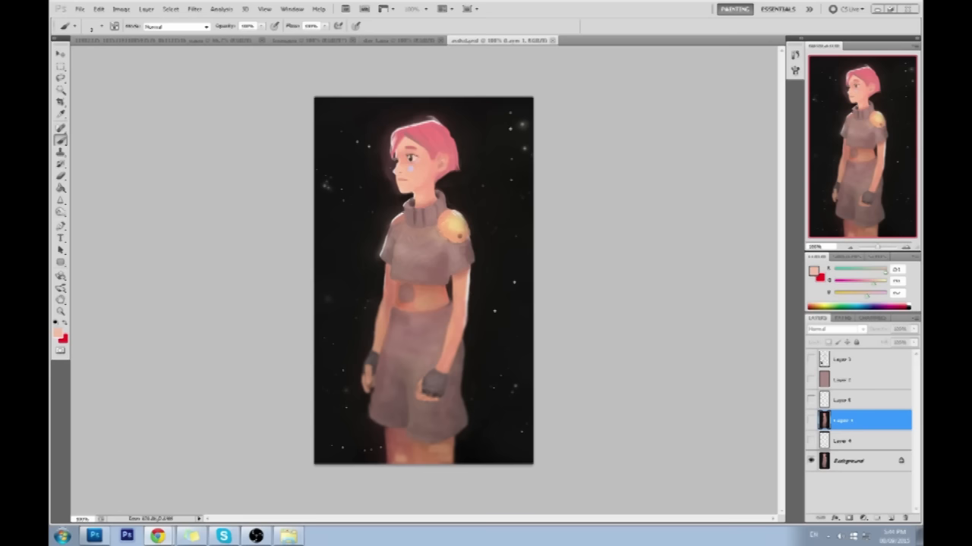
{"action": "left_click", "coordinate": [553, 40]}
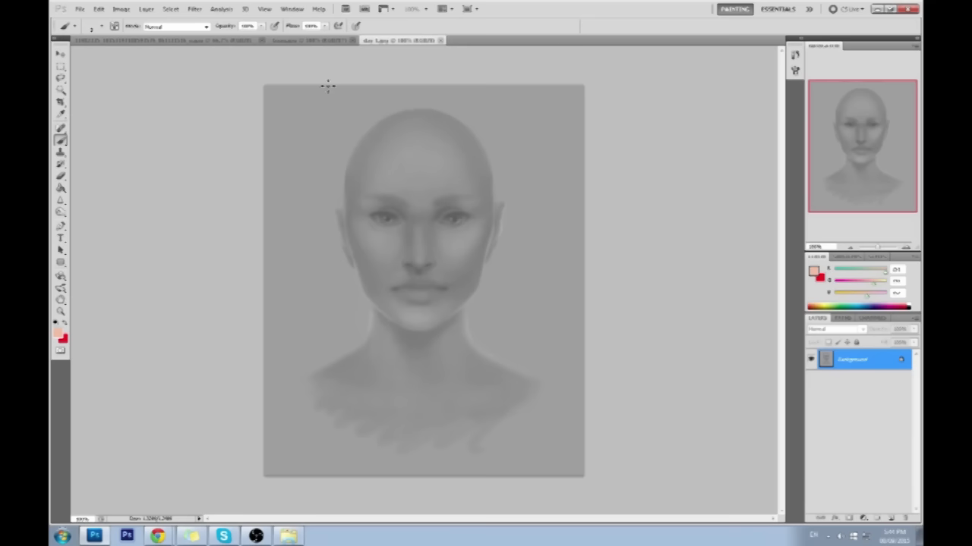
Examine the grey values of the long-haired portrait's forehead and nose bridge with the colour picker.
{"action": "key", "text": "ctrl+Tab"}
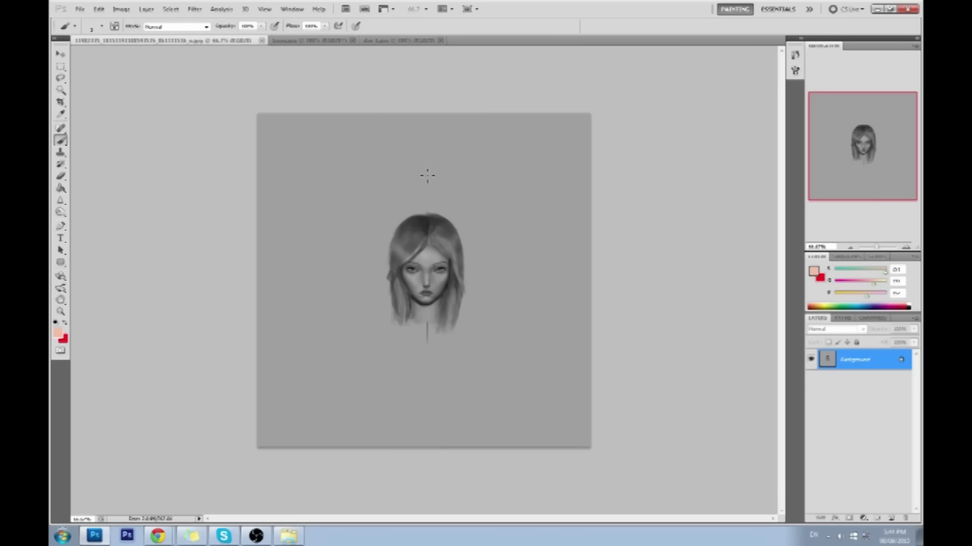
{"action": "key", "text": "z"}
{"action": "left_click", "coordinate": [491, 350]}
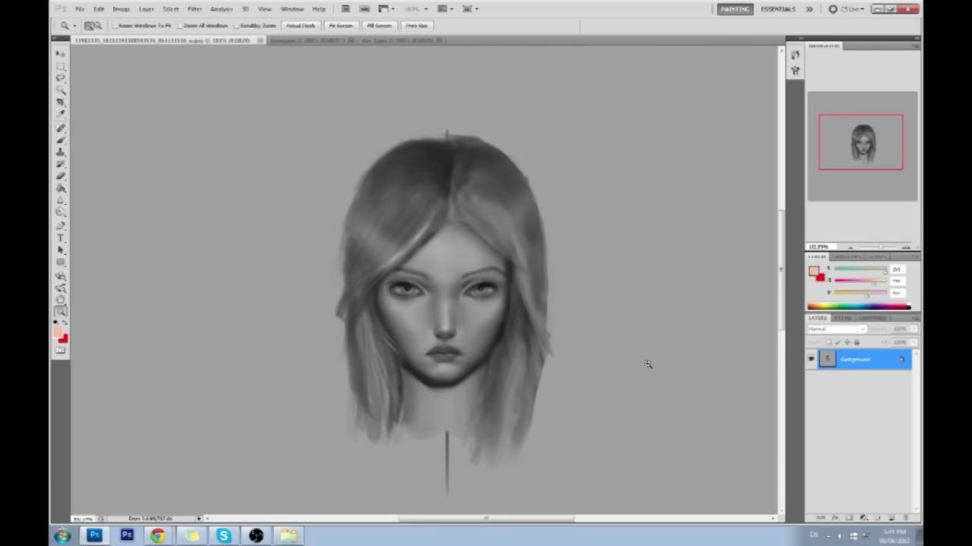
{"action": "key", "text": "i"}
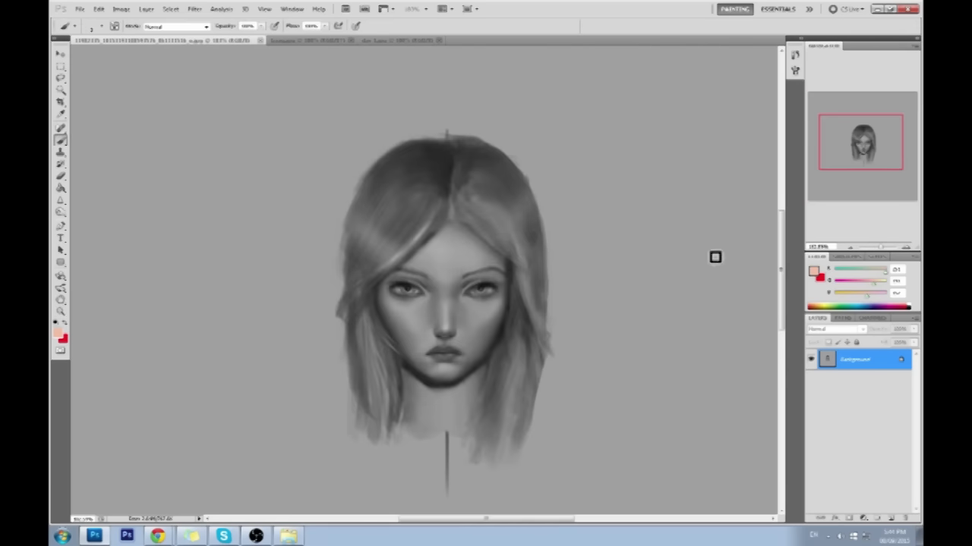
{"action": "left_click", "coordinate": [814, 271]}
{"action": "left_click", "coordinate": [450, 256]}
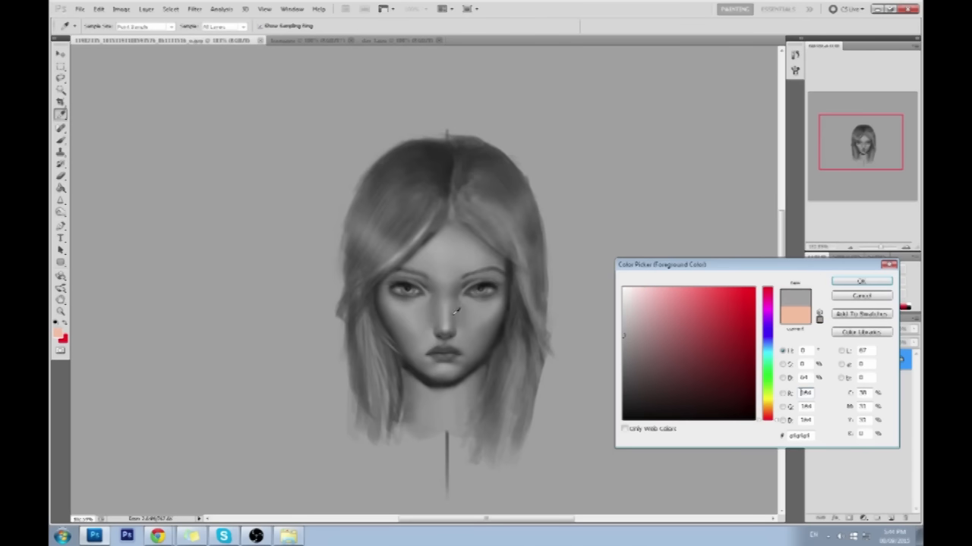
{"action": "left_click_drag", "start_coordinate": [449, 267], "coordinate": [449, 288]}
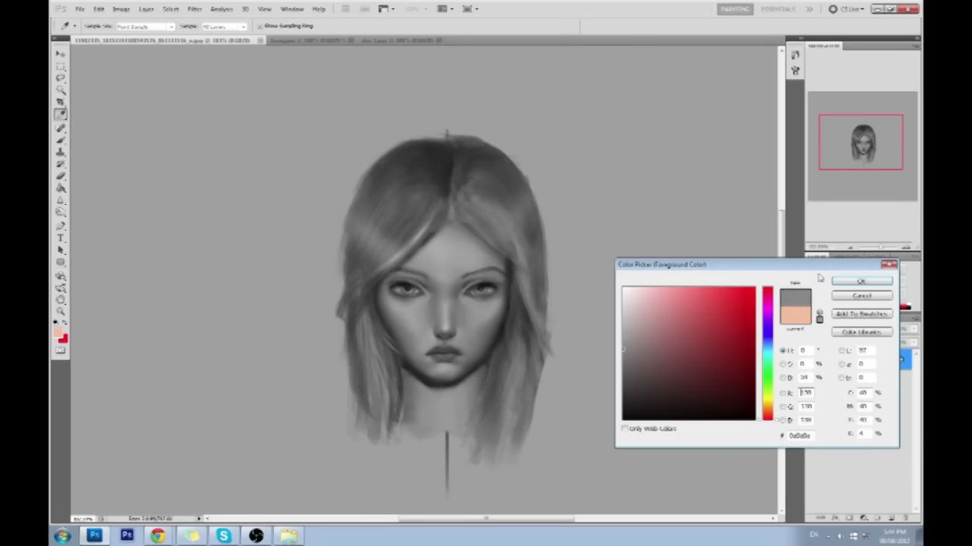
{"action": "left_click", "coordinate": [841, 295]}
Sketch a near-black side profile from forehead to chin with a simple eye mark beside the portrait.
{"action": "key", "text": "b"}
{"action": "right_click", "coordinate": [448, 274]}
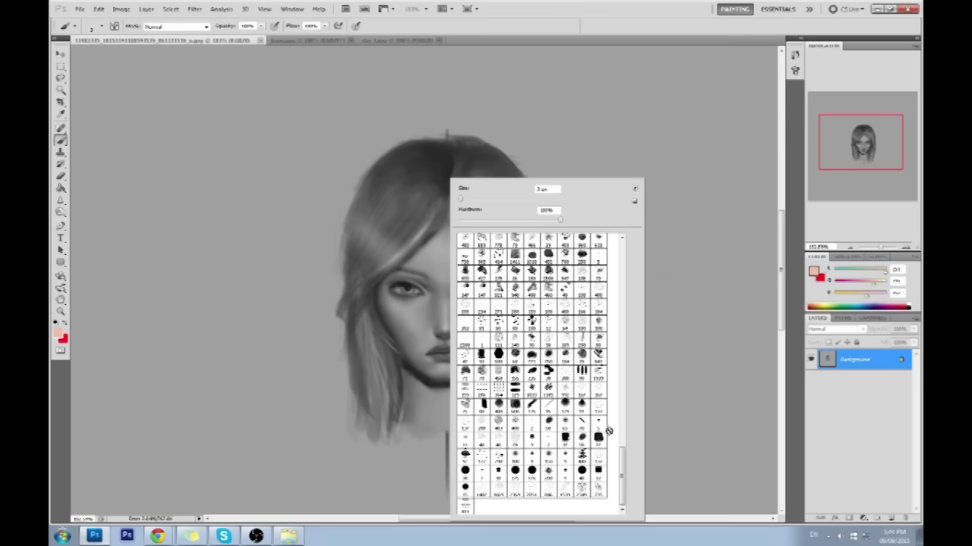
{"action": "left_click", "coordinate": [687, 339]}
{"action": "left_click", "coordinate": [493, 282], "text": "alt"}
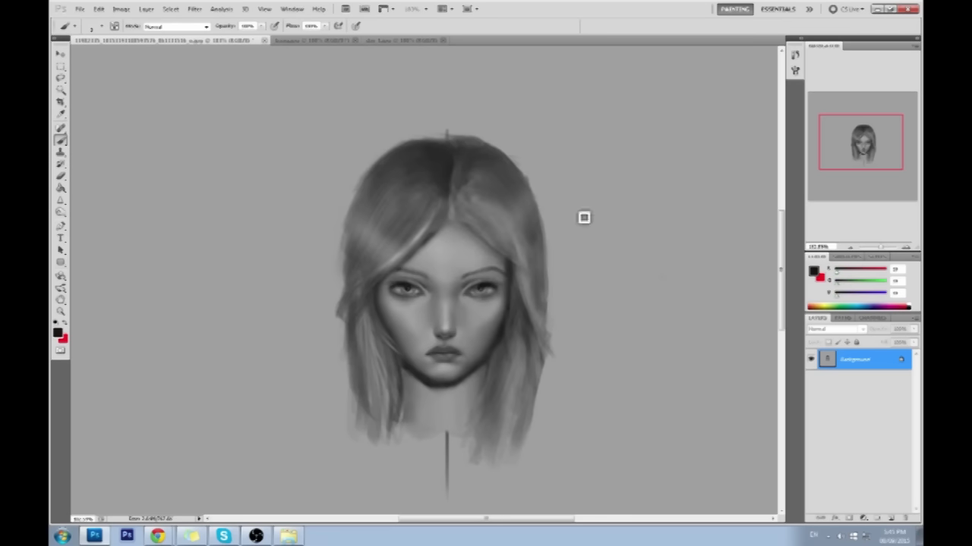
{"action": "mouse_move", "coordinate": [668, 113]}
{"action": "left_mouse_down"}
{"action": "mouse_move", "coordinate": [623, 192]}
{"action": "mouse_move", "coordinate": [649, 289]}
{"action": "mouse_move", "coordinate": [639, 374]}
{"action": "mouse_move", "coordinate": [655, 394]}
{"action": "mouse_move", "coordinate": [689, 378]}
{"action": "left_mouse_up"}
{"action": "mouse_move", "coordinate": [674, 258]}
{"action": "left_mouse_down"}
{"action": "mouse_move", "coordinate": [687, 261]}
{"action": "mouse_move", "coordinate": [692, 288]}
{"action": "left_mouse_up"}
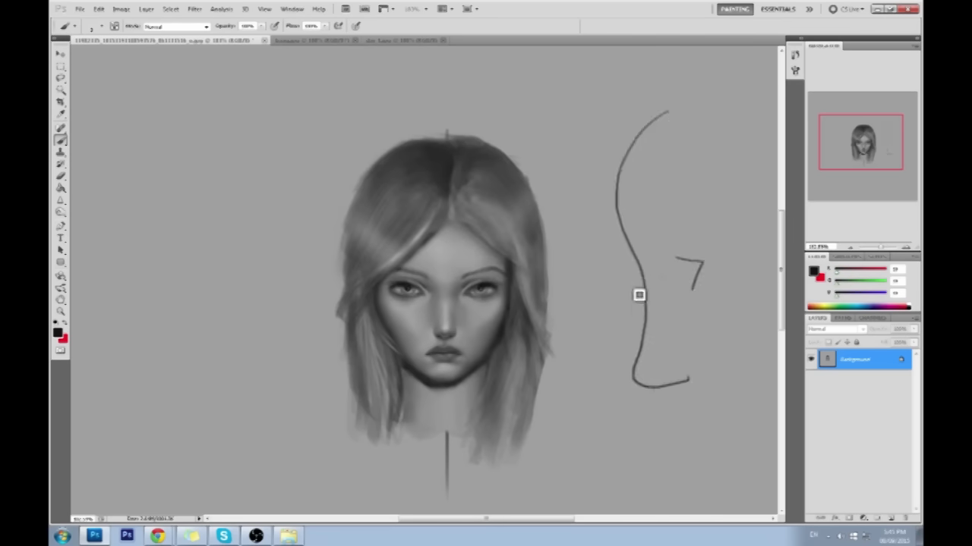
Draw a deeper inward curve along the nose-bridge section of the sketched profile.
{"action": "left_click_drag", "start_coordinate": [631, 236], "coordinate": [646, 319]}
{"action": "key", "text": "ctrl+z"}
{"action": "mouse_move", "coordinate": [631, 242]}
{"action": "left_mouse_down"}
{"action": "mouse_move", "coordinate": [658, 280]}
{"action": "mouse_move", "coordinate": [659, 316]}
{"action": "mouse_move", "coordinate": [635, 371]}
{"action": "left_mouse_up"}
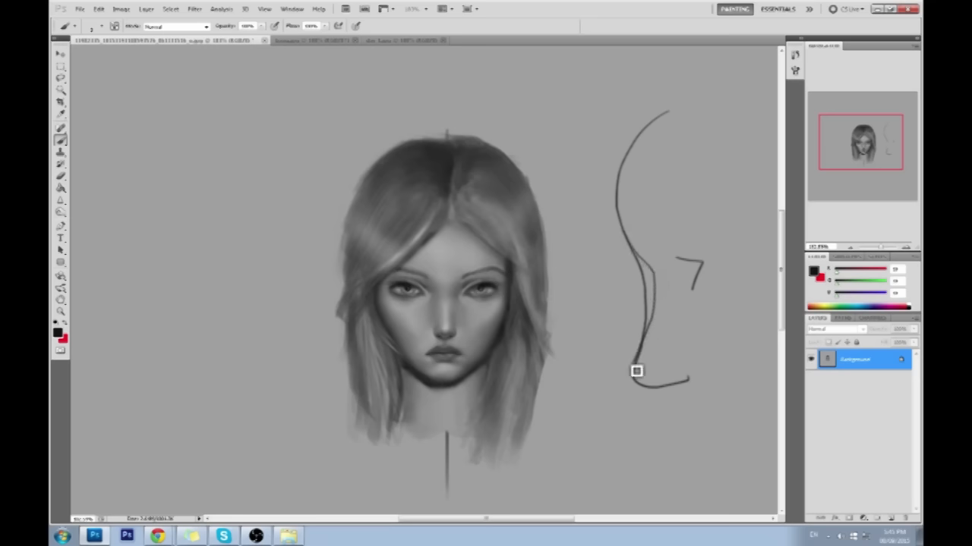
Darken the portrait's nose bridge between the eyes with a soft, low-opacity brush in a dark grey sampled beside it.
{"action": "left_click", "coordinate": [464, 285], "text": "alt"}
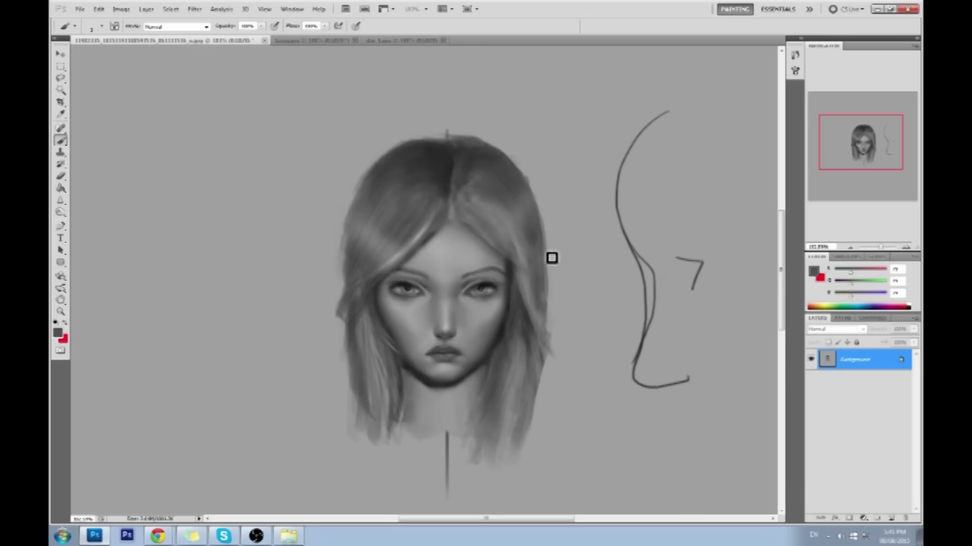
{"action": "right_click", "coordinate": [448, 308]}
{"action": "left_click", "coordinate": [562, 423]}
{"action": "left_click", "coordinate": [683, 301]}
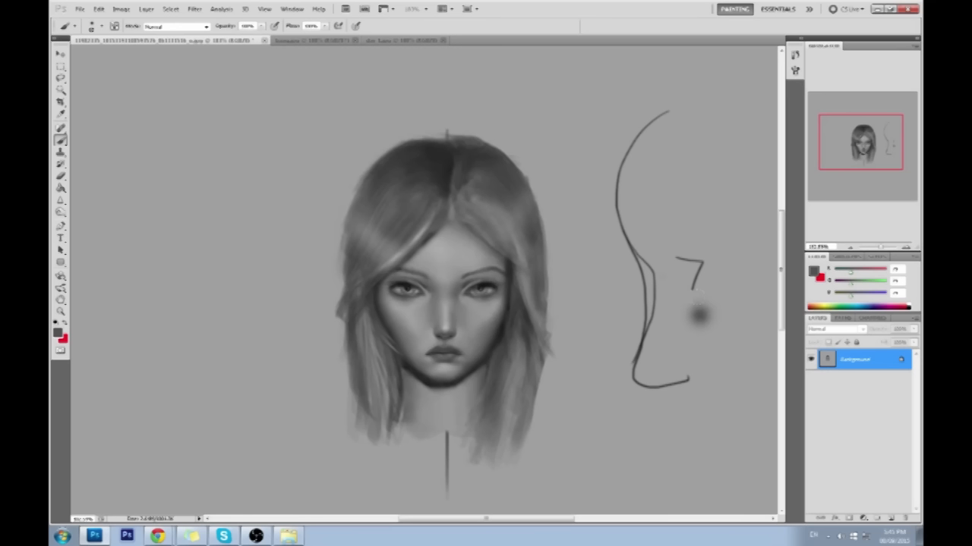
{"action": "left_click", "coordinate": [261, 26]}
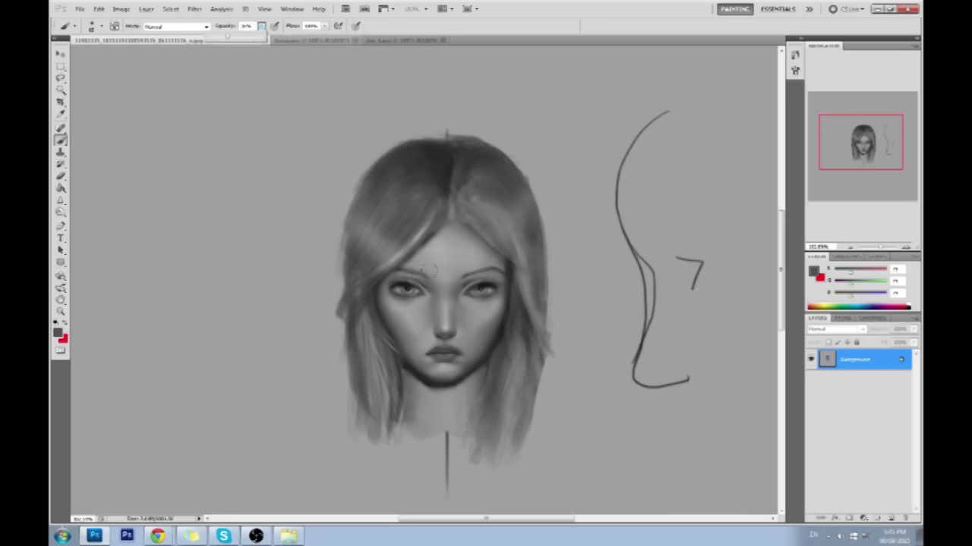
{"action": "left_click_drag", "start_coordinate": [268, 35], "coordinate": [254, 39]}
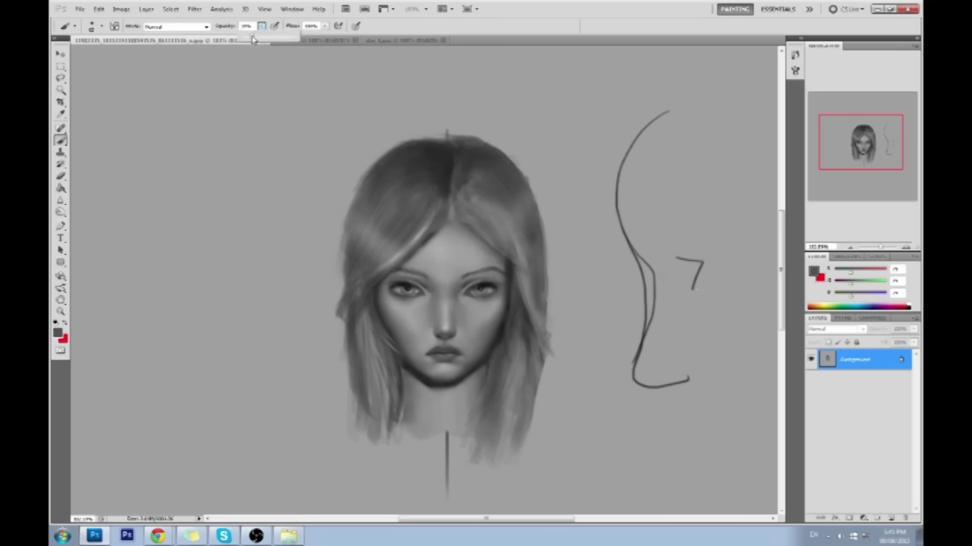
{"action": "key", "text": "Return"}
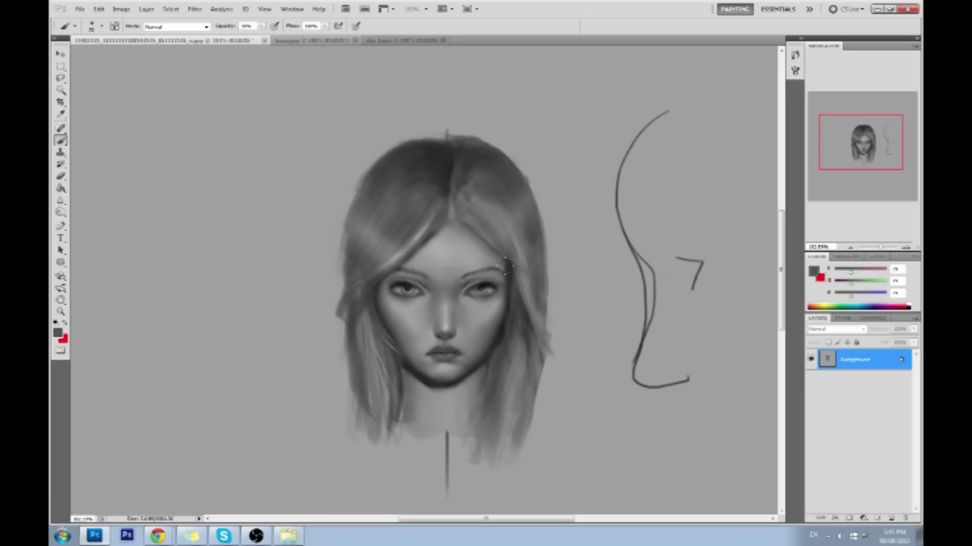
Add a new layer set to Darken blending and paint near-black shading, sampled from the upper eyelid, around the eyes and brows.
{"action": "left_click", "coordinate": [487, 282], "text": "alt"}
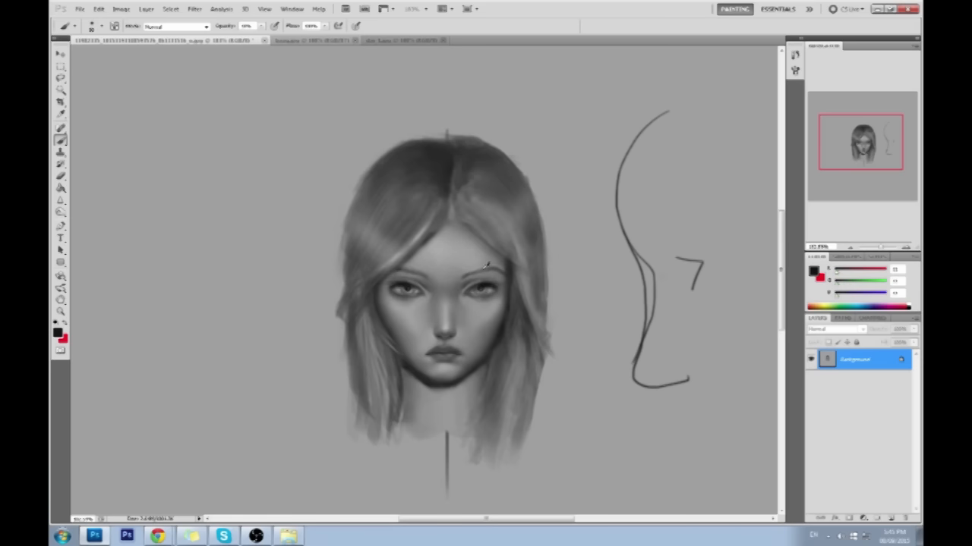
{"action": "left_click", "coordinate": [891, 518]}
{"action": "left_click", "coordinate": [849, 328]}
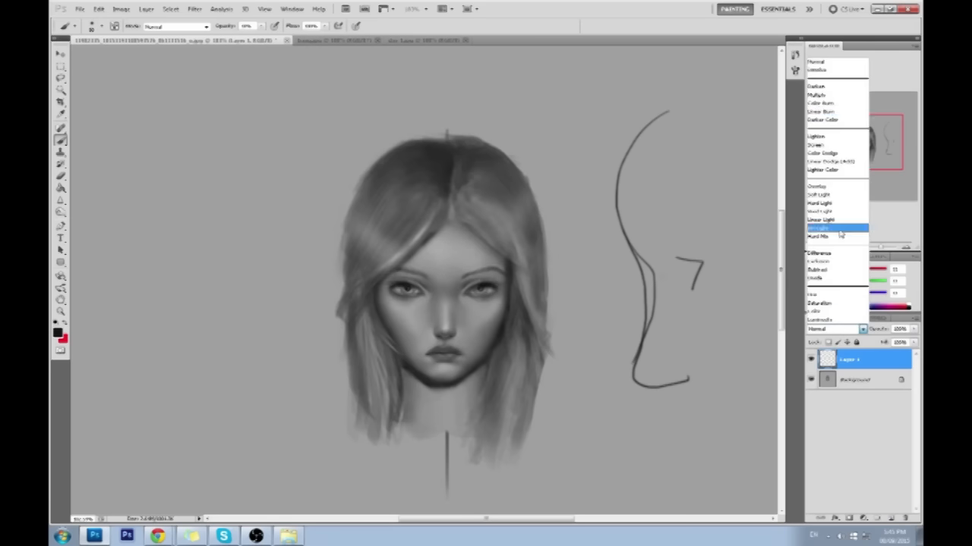
{"action": "left_click", "coordinate": [835, 92]}
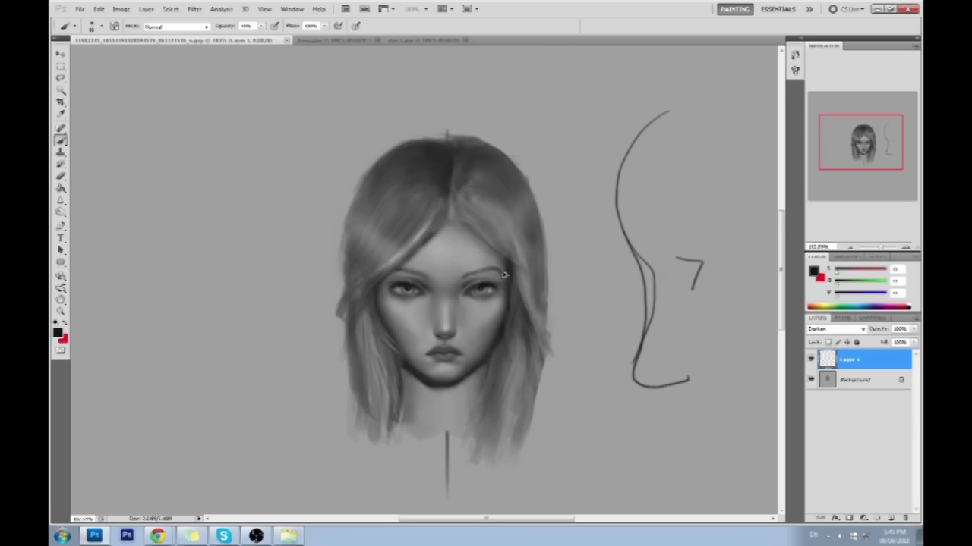
Undo the last shading stroke and soften the painted facial shading with the Blur tool.
{"action": "key", "text": "ctrl+z"}
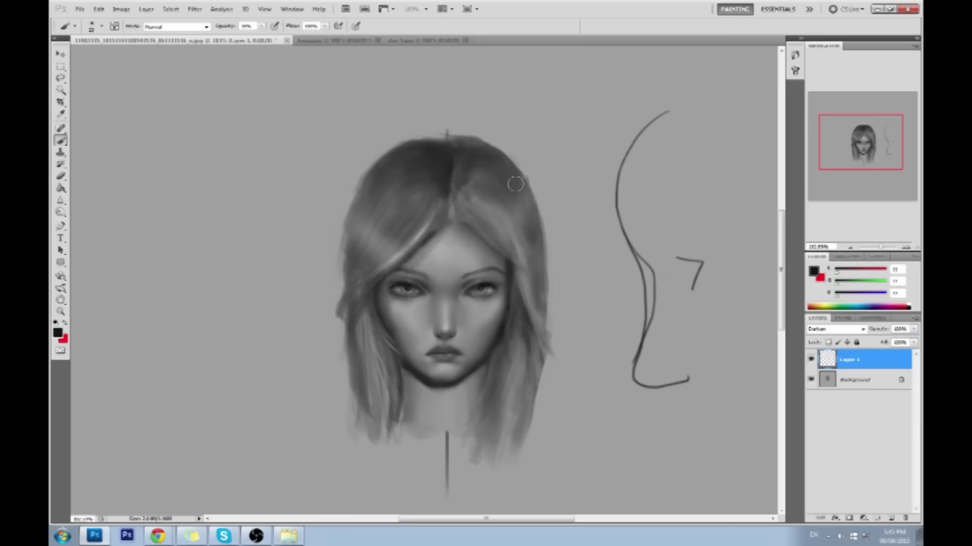
{"action": "right_click", "coordinate": [61, 200]}
{"action": "left_click", "coordinate": [91, 199]}
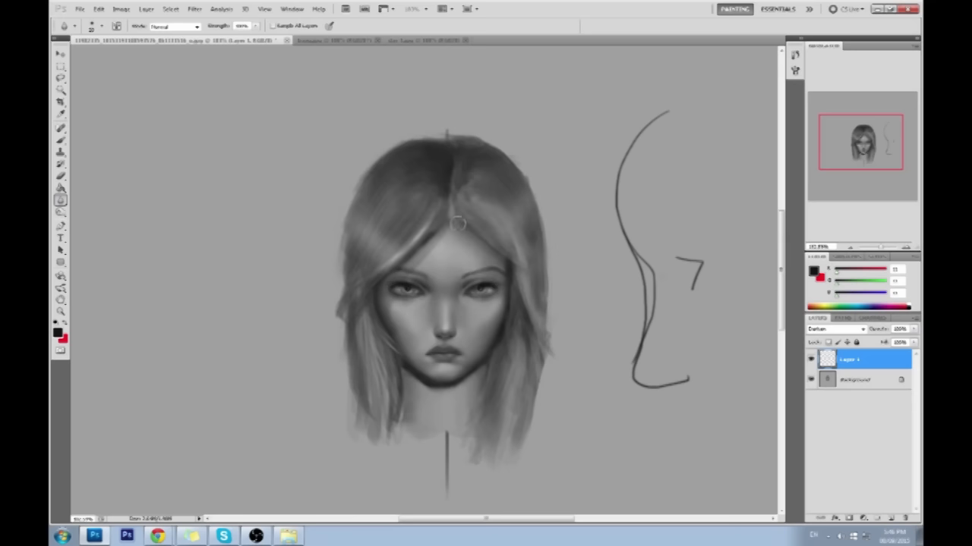
Shade the jaw and chin with an enlarged brush in sampled dark grey, and erase the excess shading.
{"action": "key", "text": "b"}
{"action": "left_click", "coordinate": [478, 360], "text": "alt"}
{"action": "key", "text": "bracketright"}
{"action": "key", "text": "bracketright"}
{"action": "key", "text": "bracketright"}
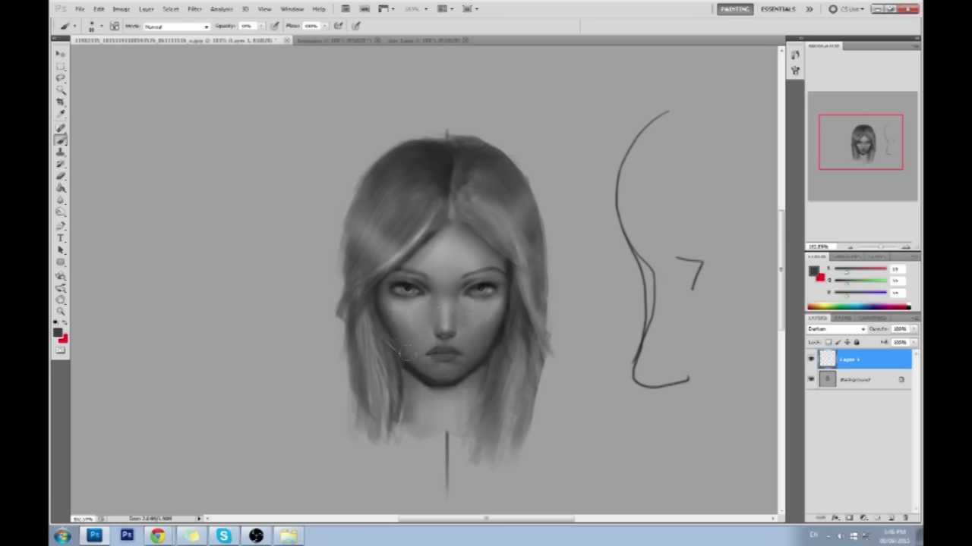
{"action": "key", "text": "e"}
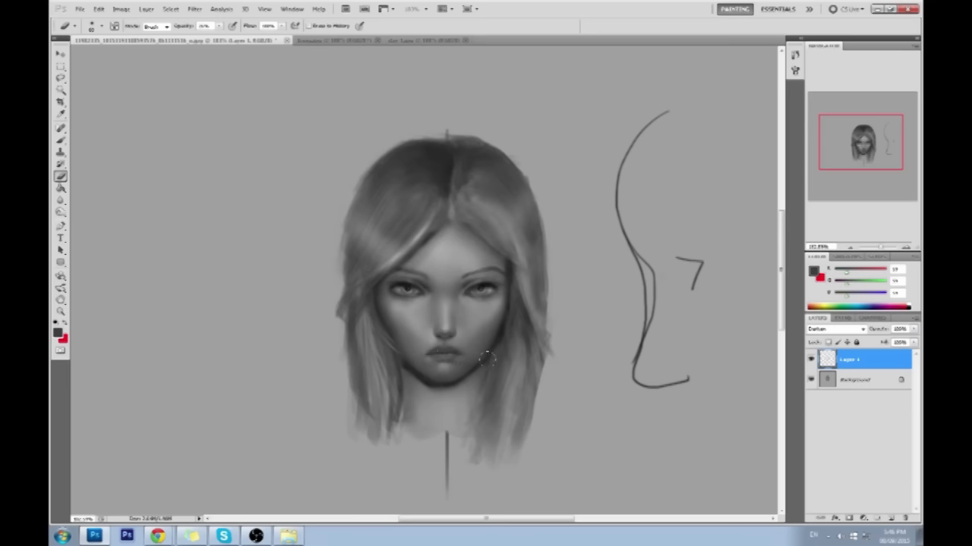
Refine the facial shading with a mid-grey sampled from the cheek and blend it with the Blur tool.
{"action": "key", "text": "b"}
{"action": "left_click", "coordinate": [419, 337], "text": "alt"}
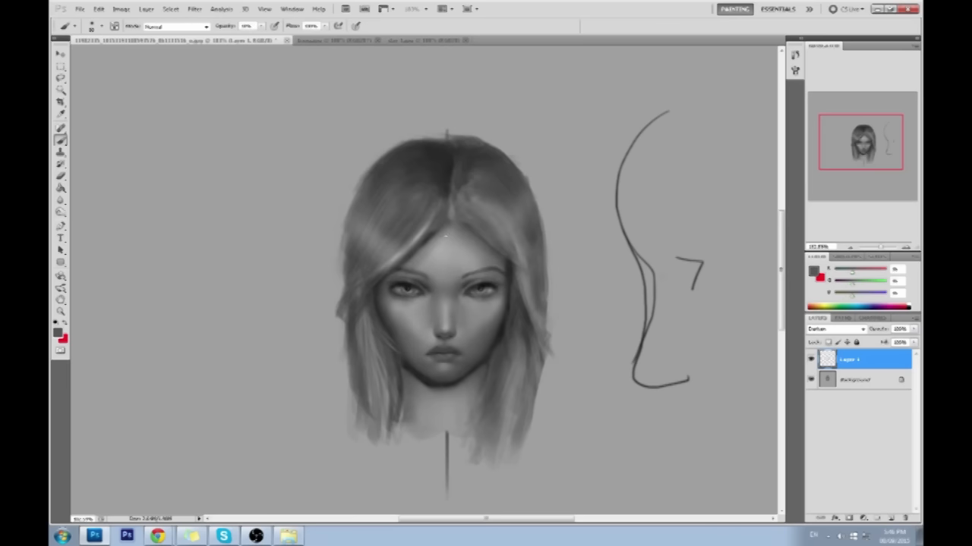
{"action": "left_click_drag", "start_coordinate": [61, 200], "coordinate": [88, 200]}
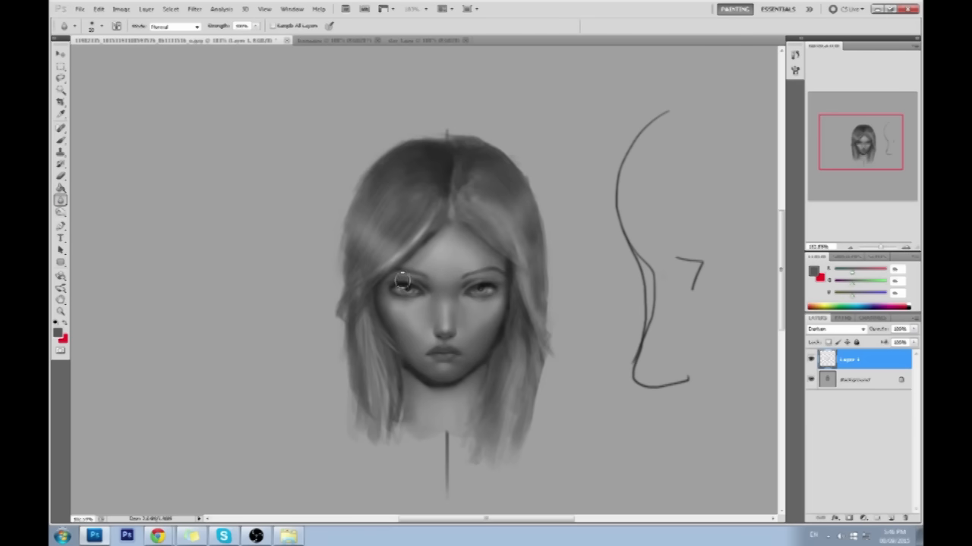
{"action": "key", "text": "b"}
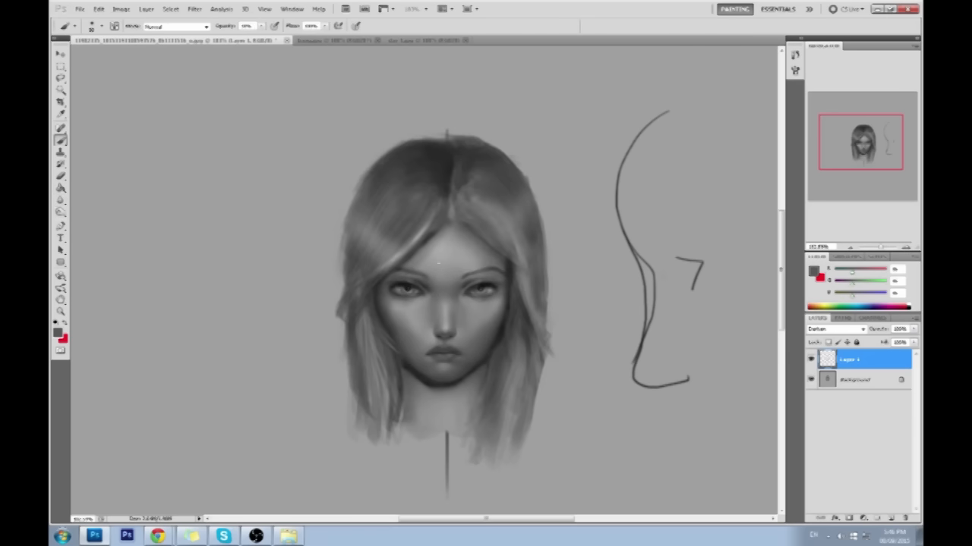
Add another new layer and paint small touches in sampled lighter greys around both eyes.
{"action": "left_click", "coordinate": [472, 264], "text": "alt"}
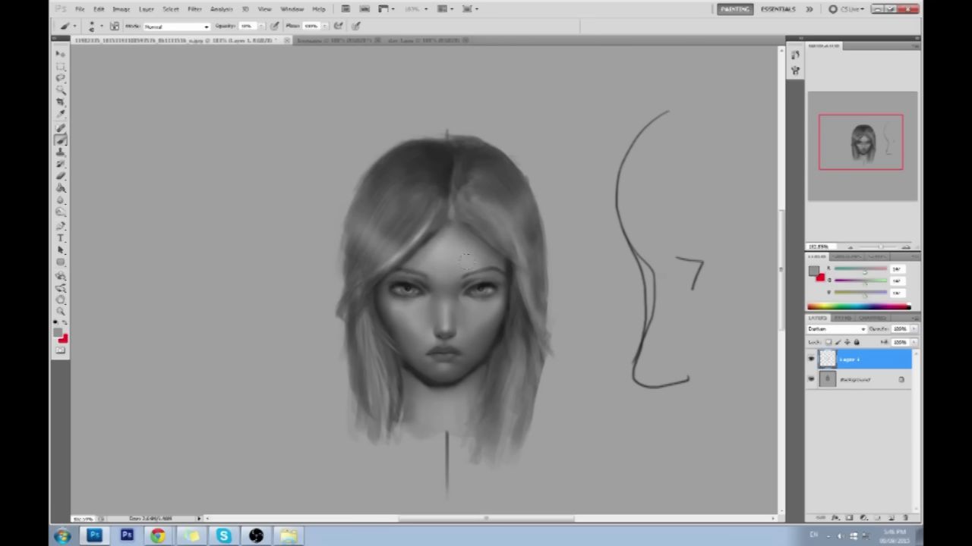
{"action": "left_click", "coordinate": [889, 518]}
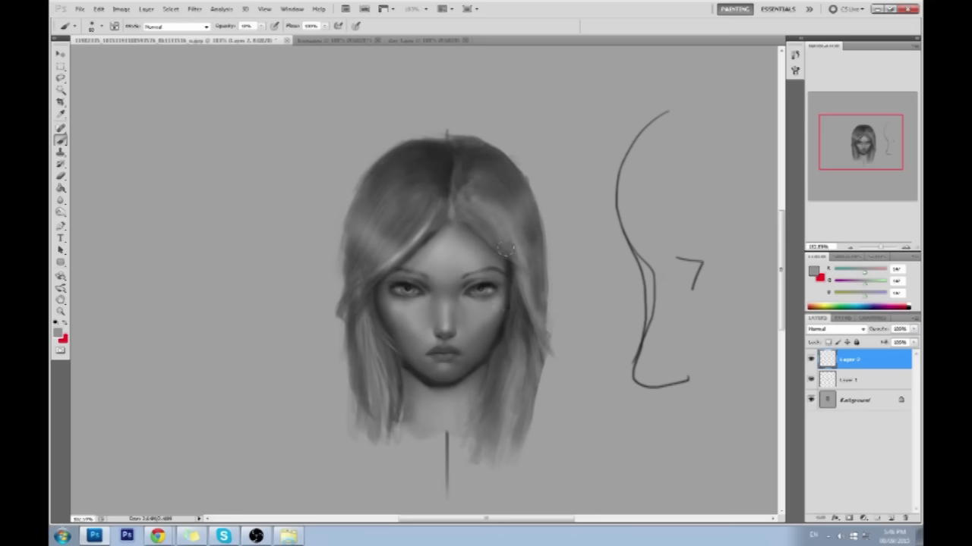
{"action": "left_click", "coordinate": [500, 292], "text": "alt"}
{"action": "left_click", "coordinate": [463, 298]}
{"action": "left_click", "coordinate": [391, 302]}
{"action": "left_click", "coordinate": [414, 304], "text": "alt"}
Flatten the corrected painting and paste it in place as a new layer above the original image restored from its history snapshot.
{"action": "right_click", "coordinate": [857, 379]}
{"action": "left_click", "coordinate": [844, 367]}
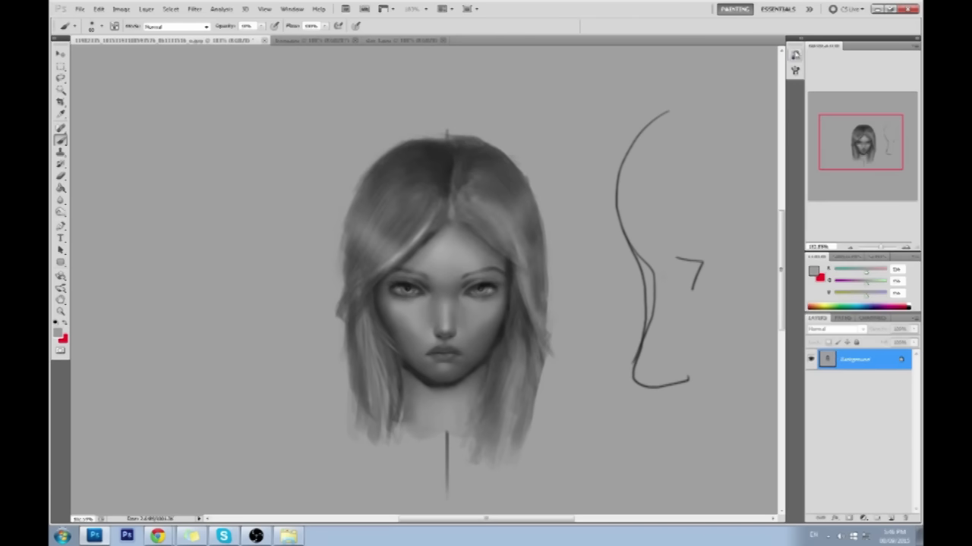
{"action": "left_click", "coordinate": [795, 55]}
{"action": "left_click_drag", "start_coordinate": [779, 255], "coordinate": [779, 68]}
{"action": "left_click", "coordinate": [740, 66]}
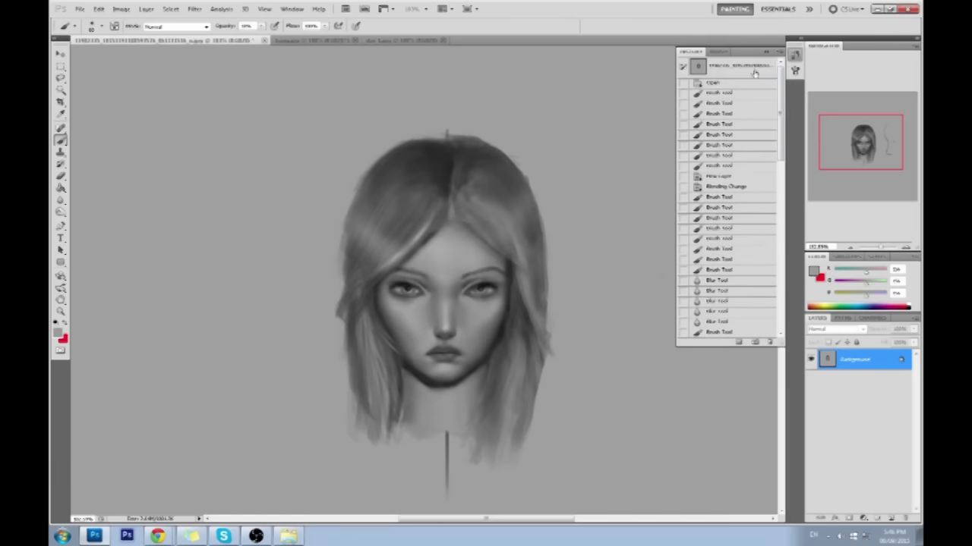
{"action": "key", "text": "ctrl+shift+v"}
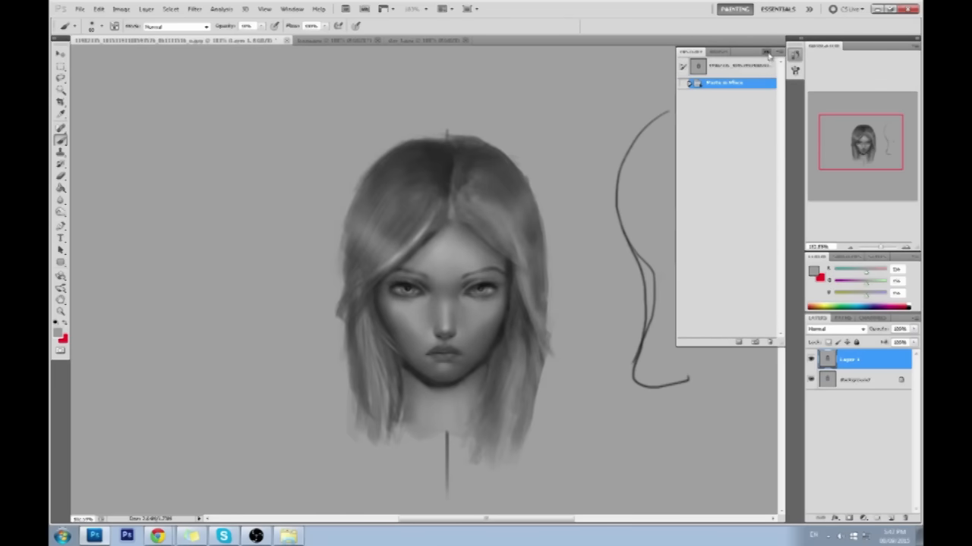
{"action": "left_click", "coordinate": [766, 51]}
Compare the portrait before and after the corrections by repeatedly toggling the visibility of the pasted layer.
{"action": "left_click", "coordinate": [810, 359]}
{"action": "left_click", "coordinate": [810, 360]}
{"action": "left_click", "coordinate": [811, 359]}
{"action": "left_click", "coordinate": [810, 360]}
{"action": "left_click", "coordinate": [811, 361]}
{"action": "left_click", "coordinate": [811, 361]}
{"action": "left_click", "coordinate": [811, 361]}
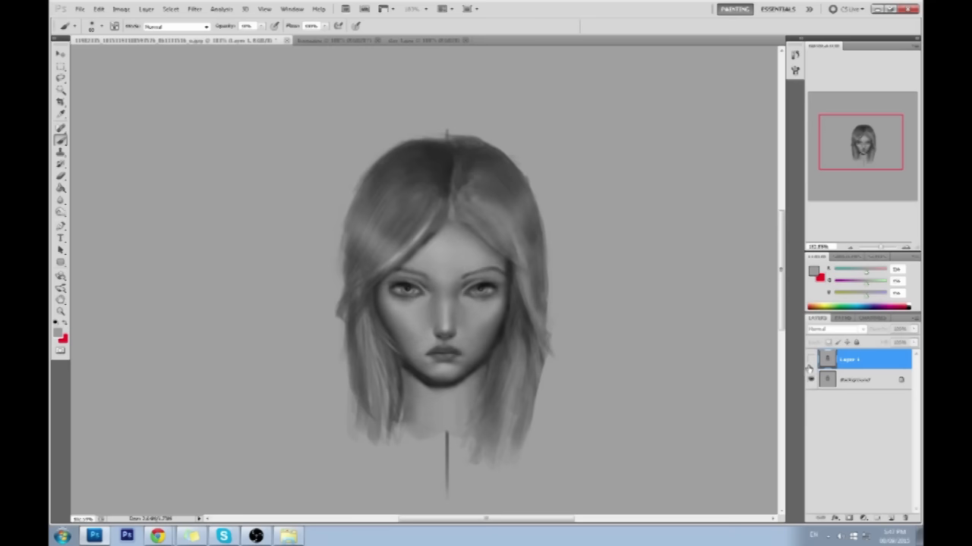
{"action": "left_click", "coordinate": [811, 361]}
{"action": "left_click", "coordinate": [811, 362]}
{"action": "left_click", "coordinate": [812, 361]}
{"action": "left_click", "coordinate": [811, 361]}
{"action": "left_click", "coordinate": [812, 361]}
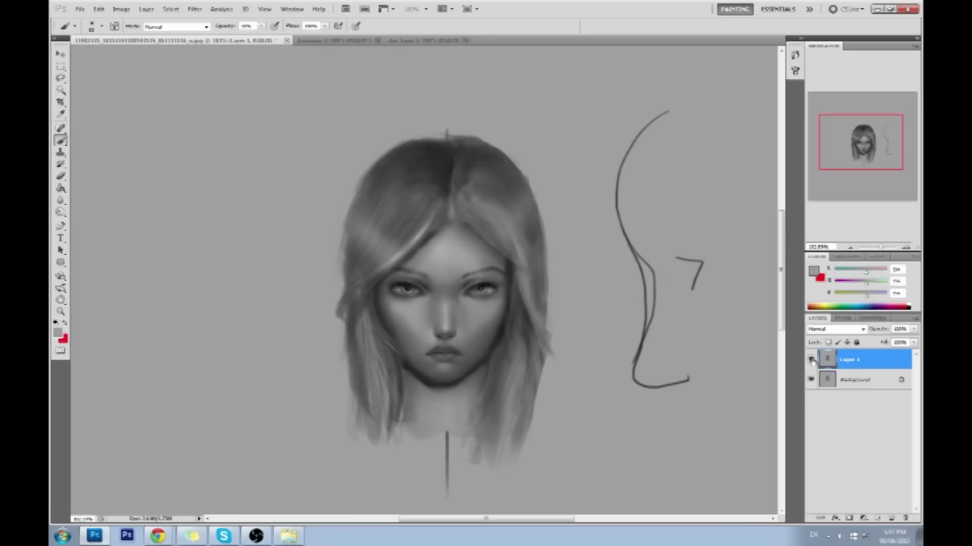
{"action": "left_click", "coordinate": [812, 362]}
{"action": "left_click", "coordinate": [811, 361]}
{"action": "left_click", "coordinate": [811, 362]}
{"action": "left_click", "coordinate": [812, 361]}
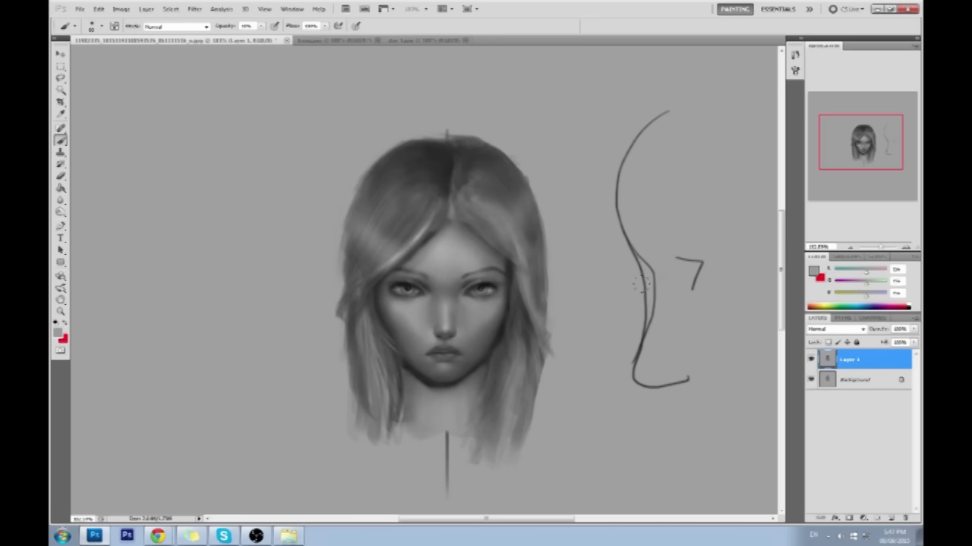